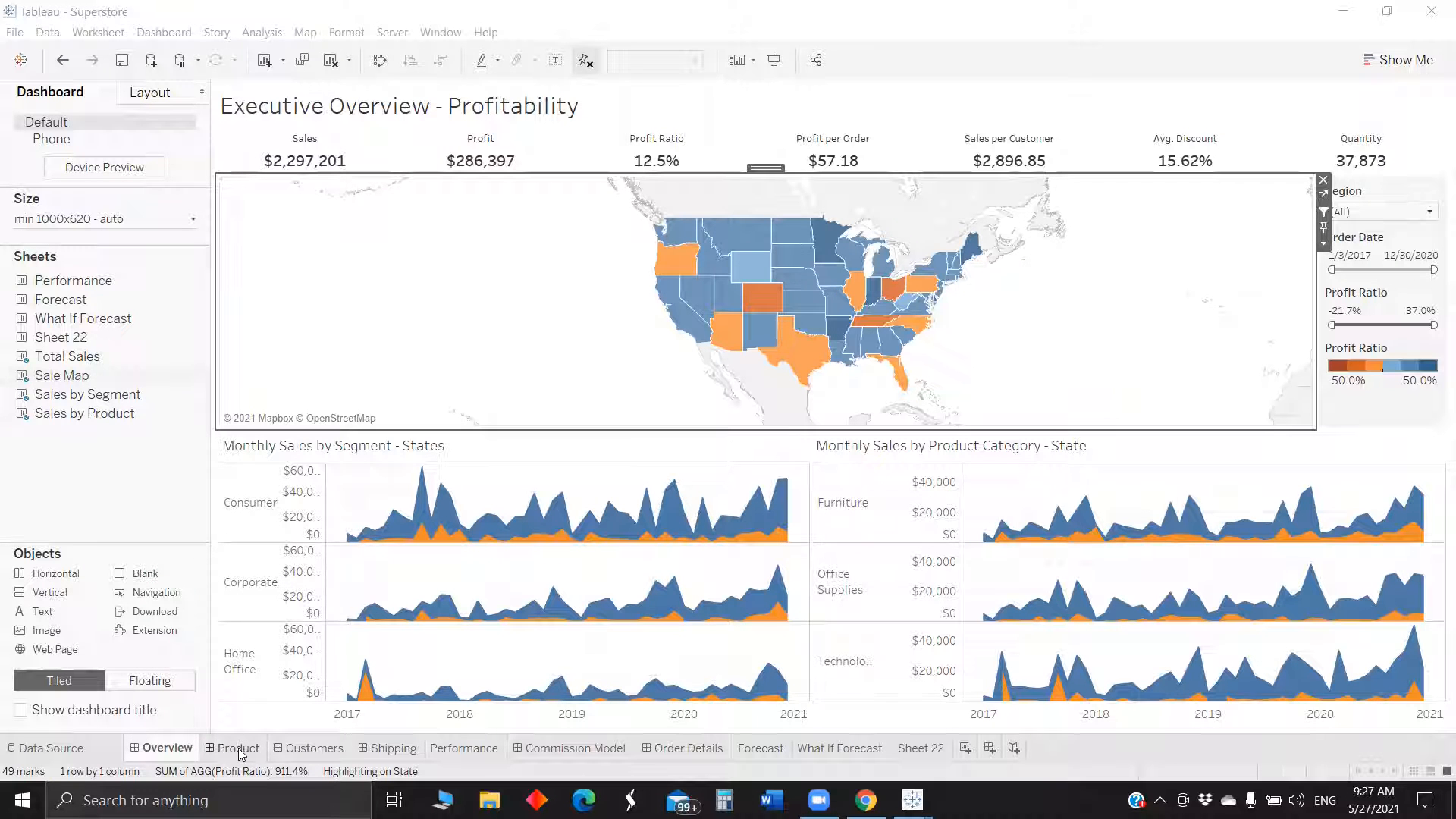
Look through the Superstore workbook's Product and Customers dashboards and return to the Overview dashboard
click(238, 748)
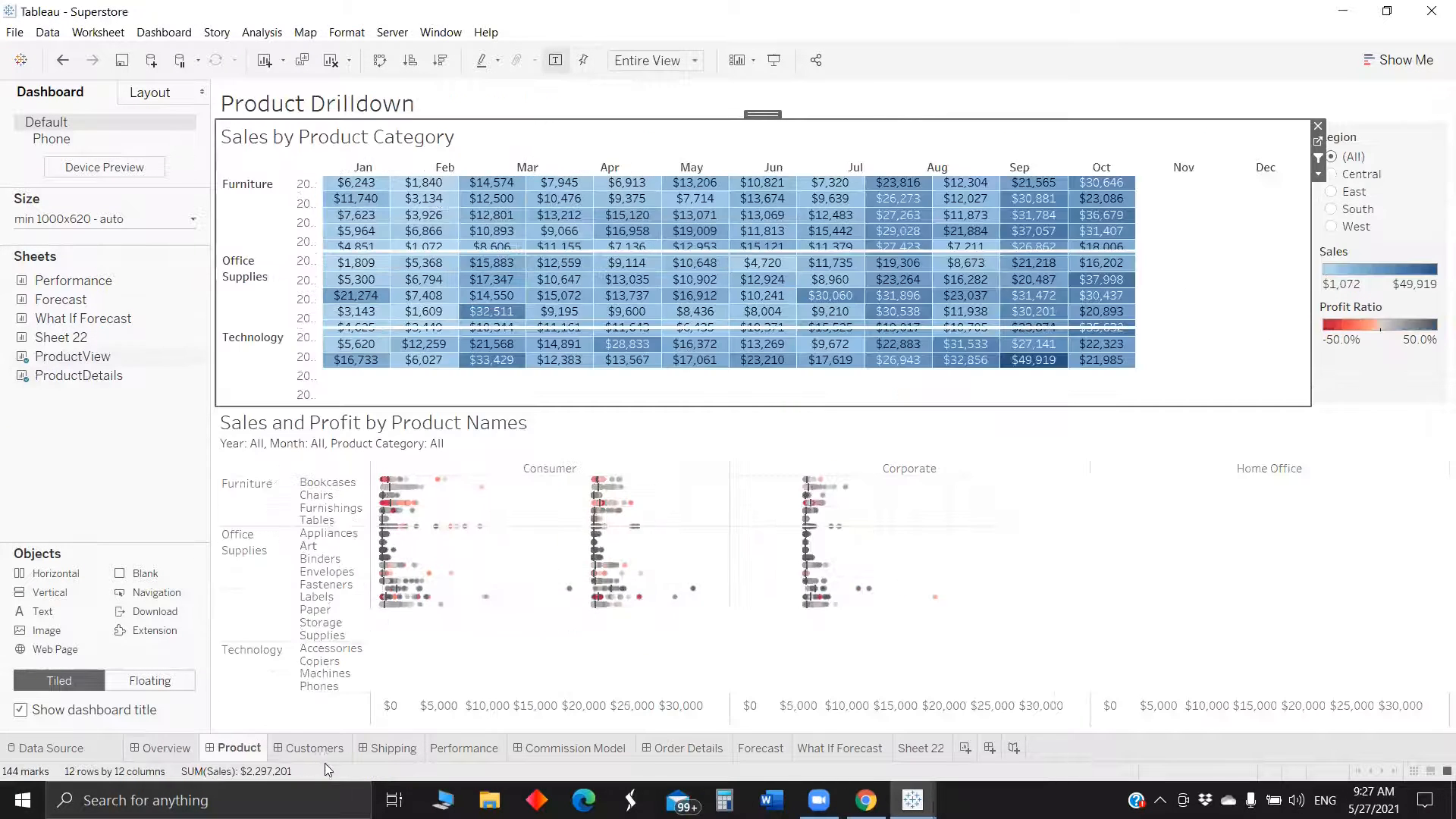
click(329, 754)
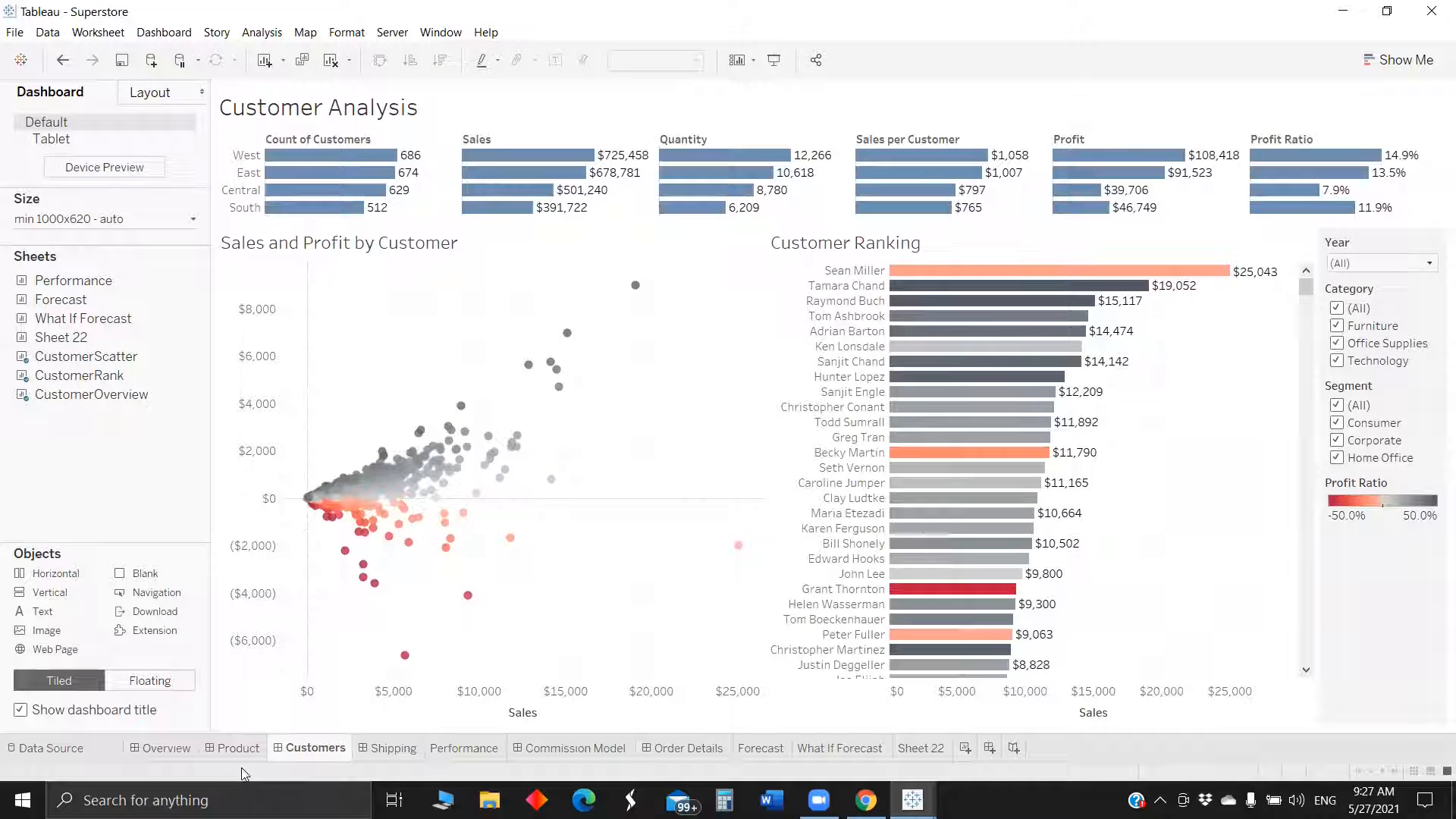
click(167, 749)
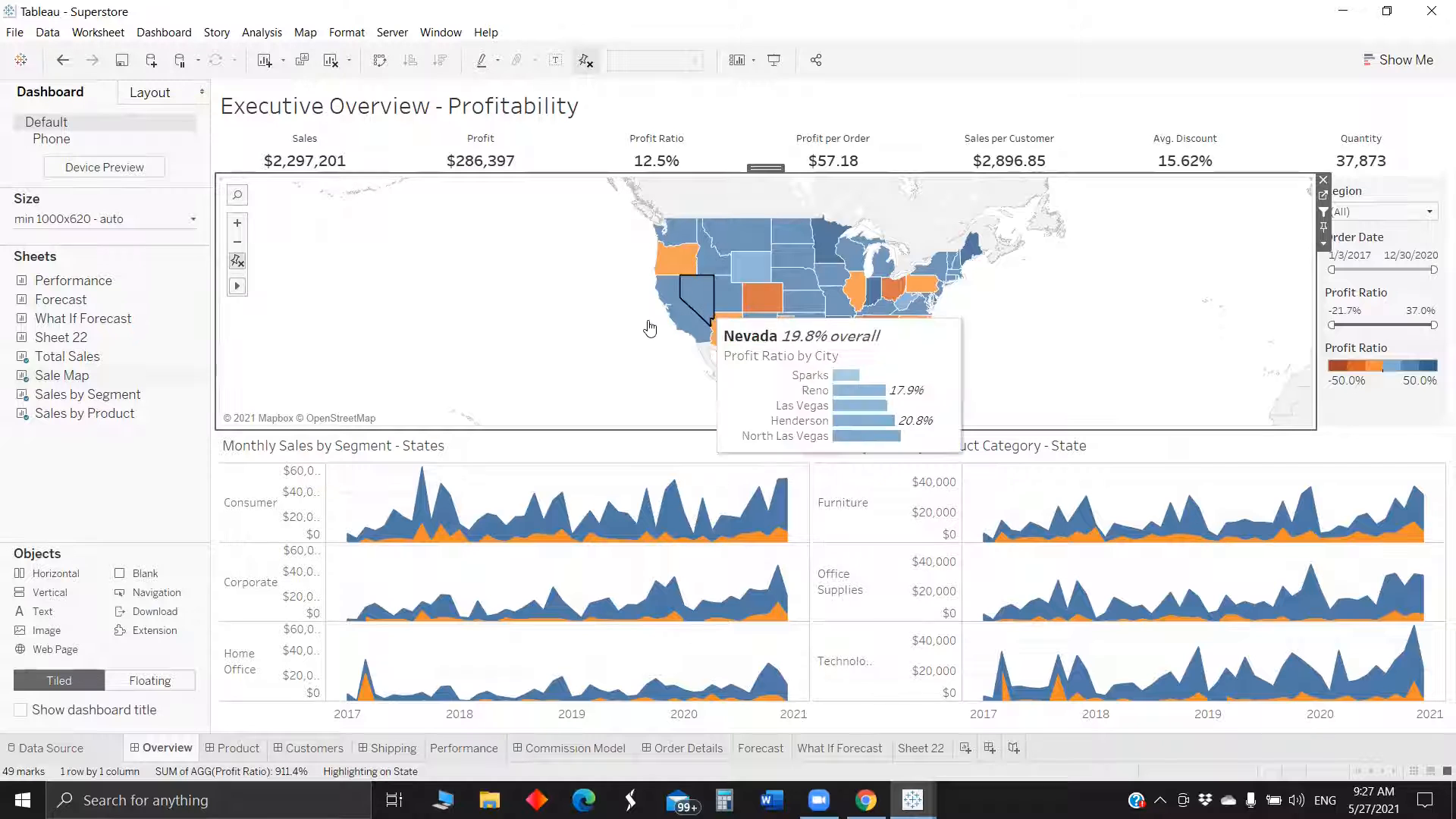
Examine the Overview dashboard's KPI summary, state profit ratio map and monthly sales charts by segment and product category
mouse_move(698, 334)
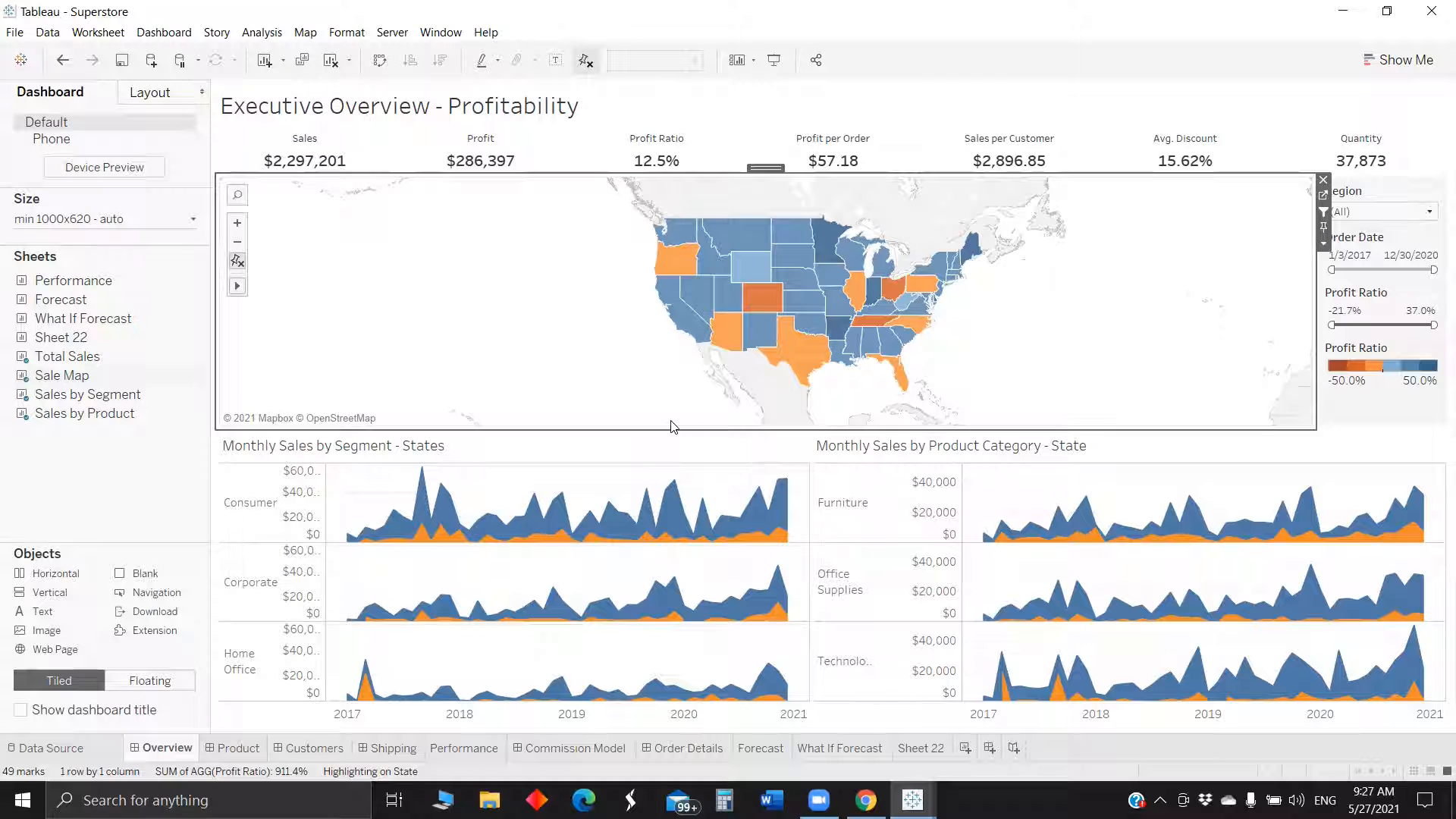
click(412, 99)
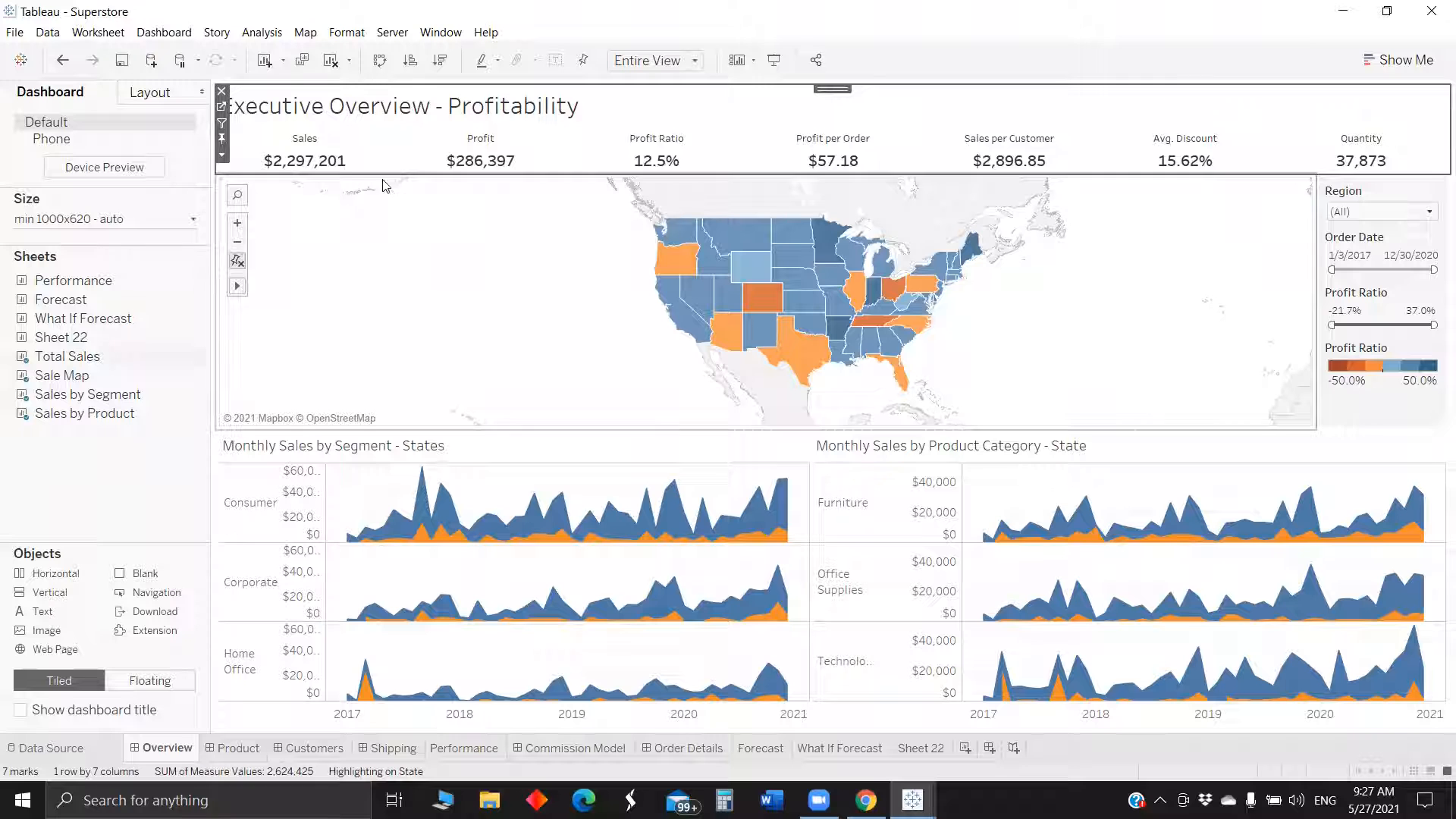
click(462, 289)
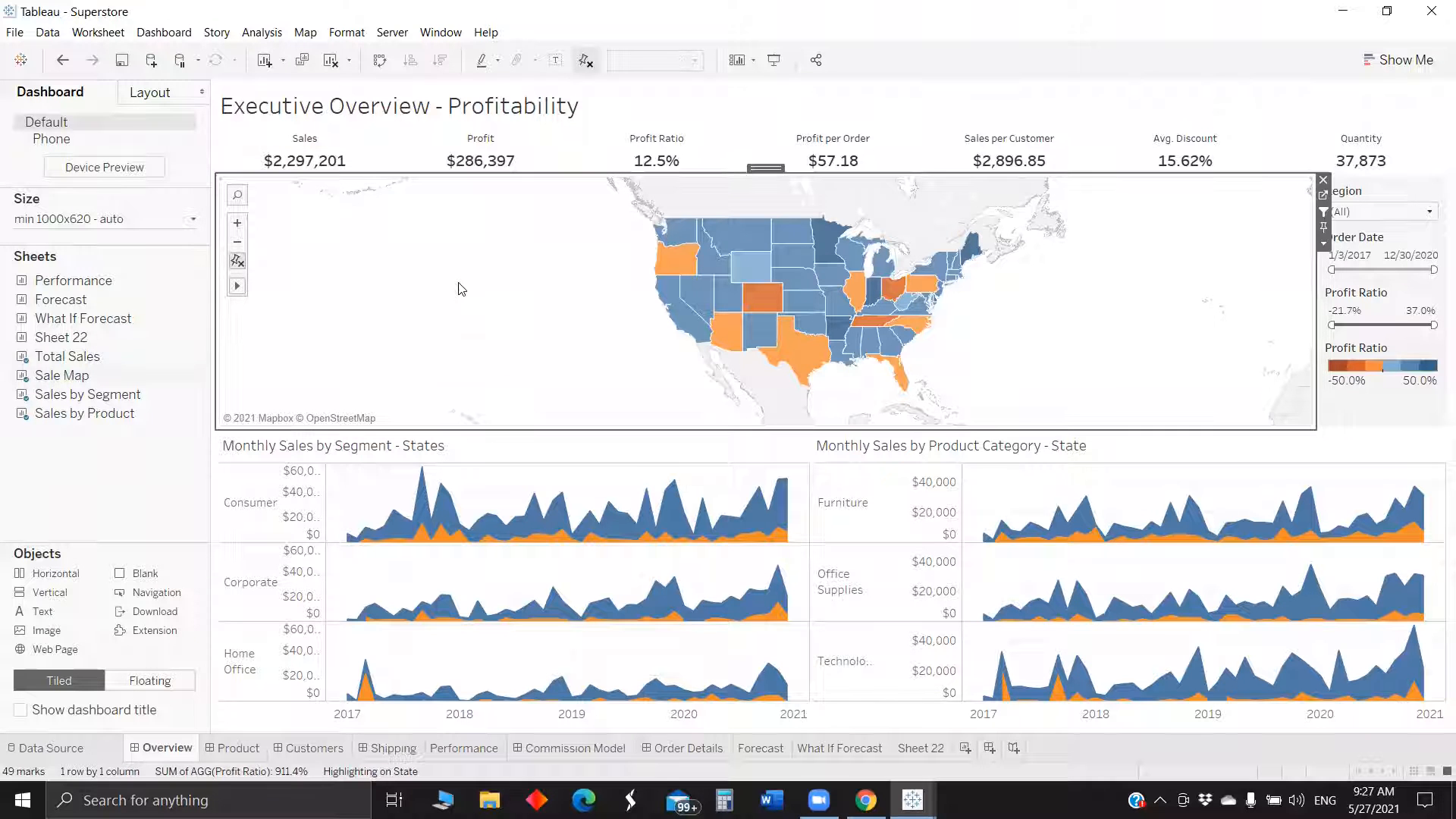
click(515, 451)
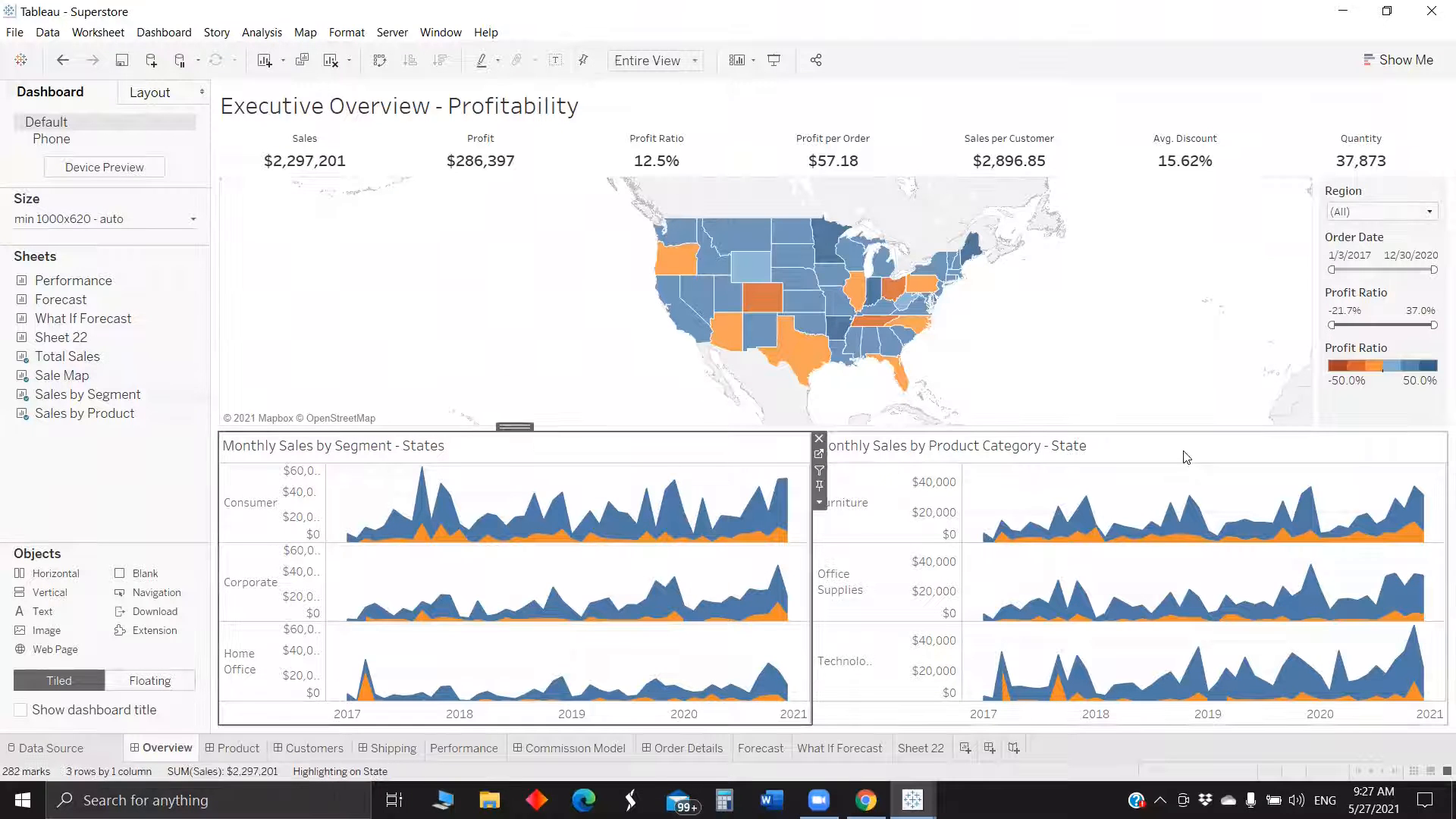
click(1165, 463)
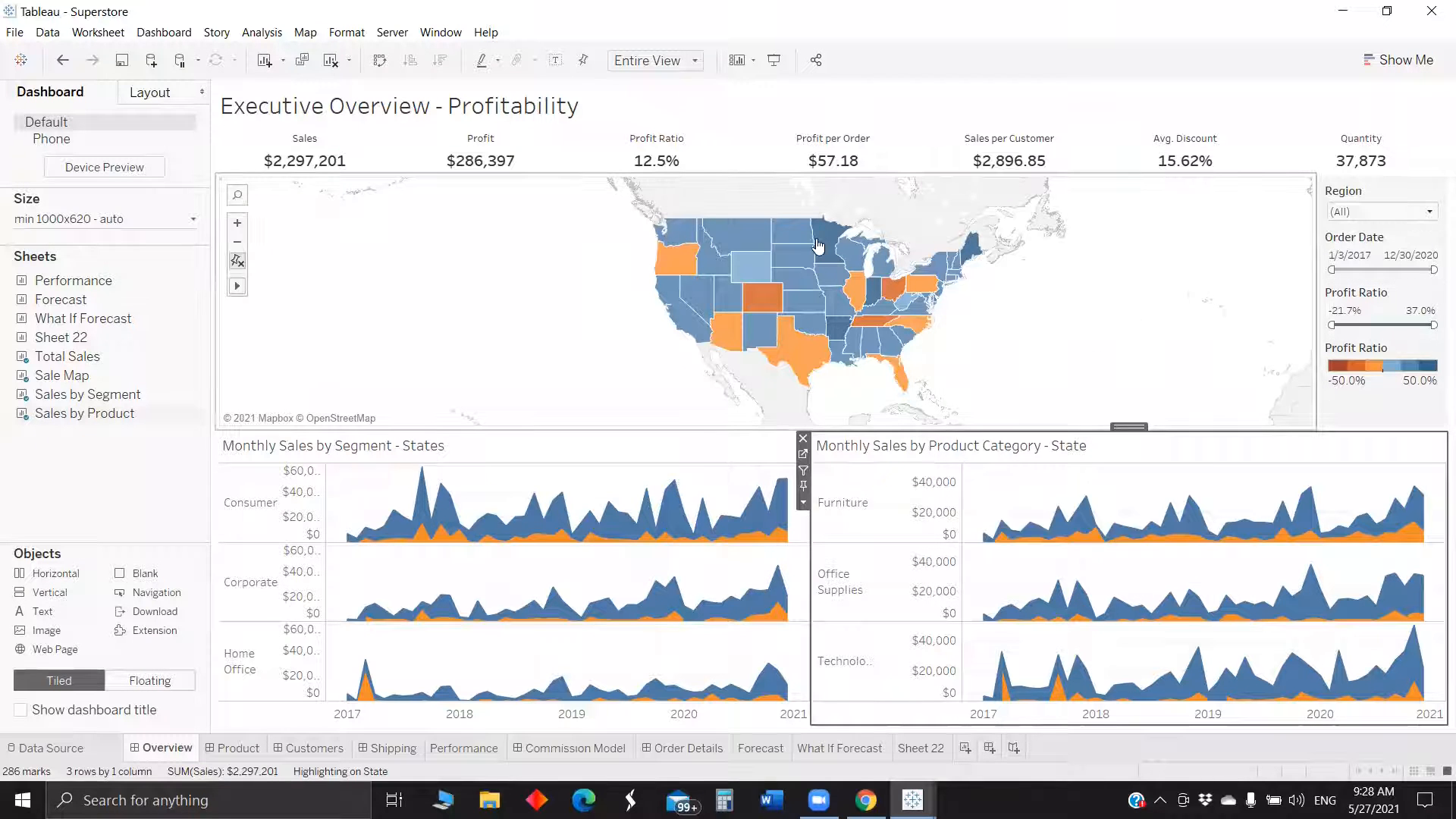
mouse_move(813, 244)
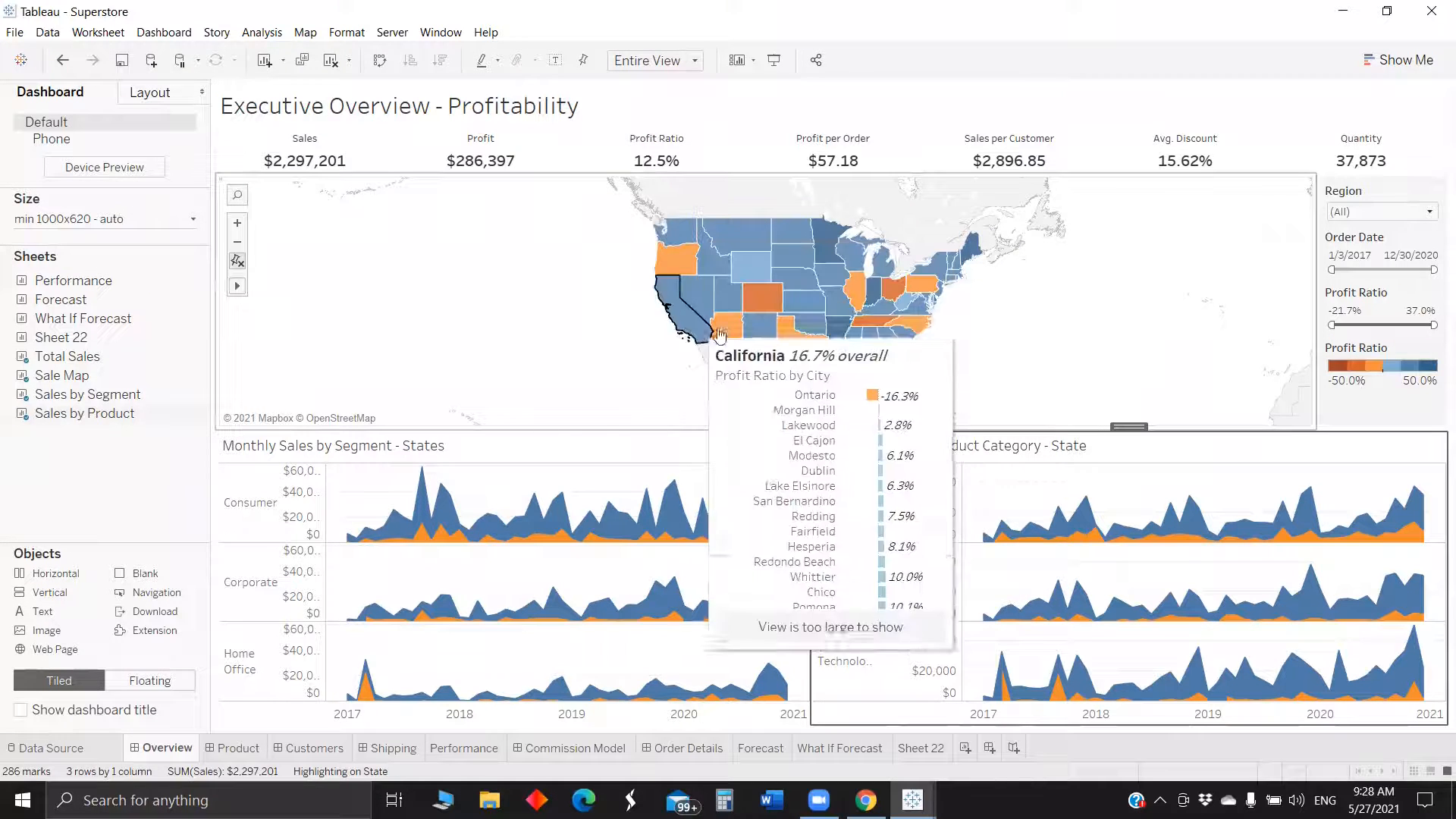
click(444, 467)
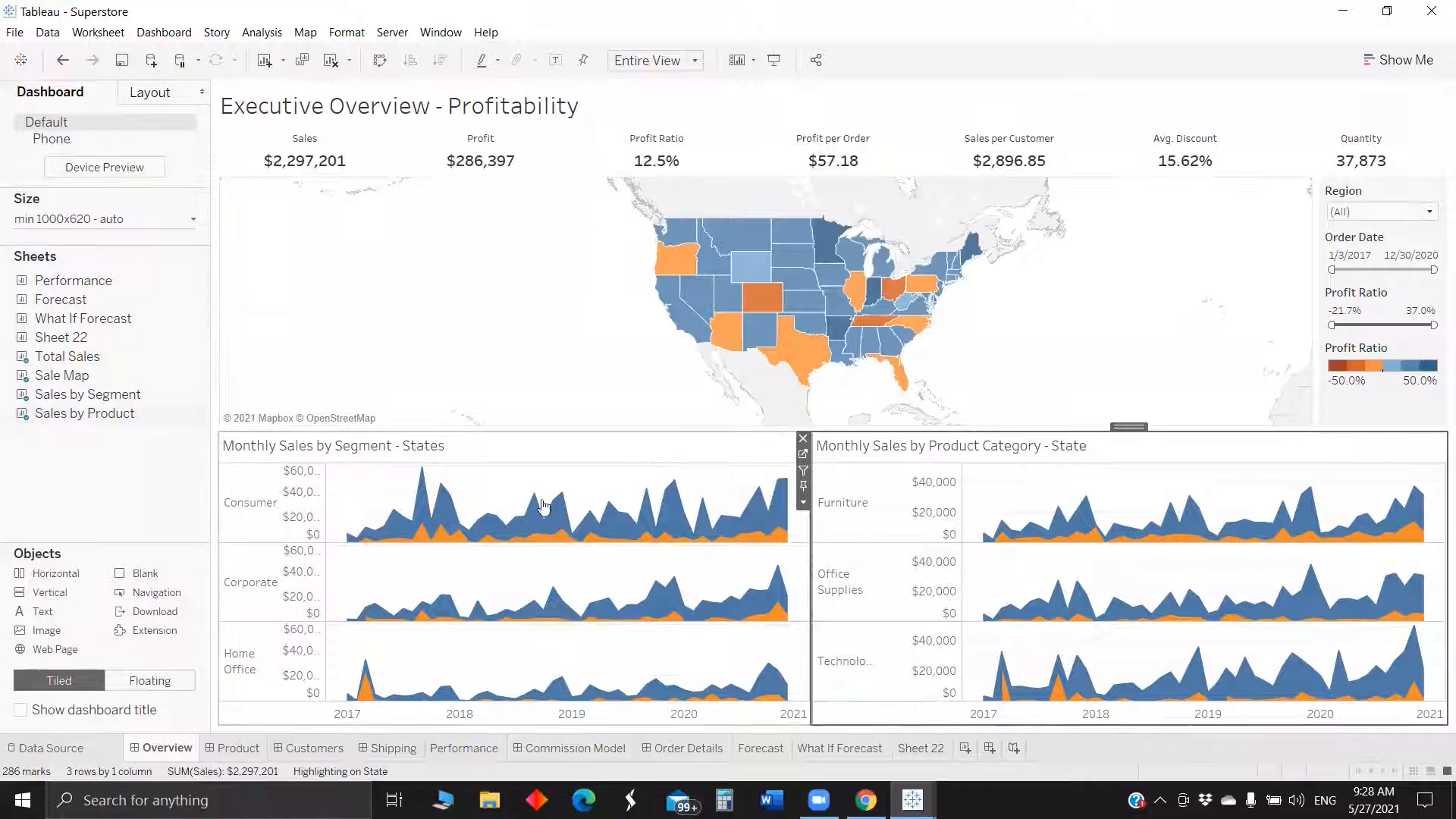
Inspect the Sales by Product worksheet behind the product category chart and return to the Overview dashboard
click(835, 481)
click(804, 454)
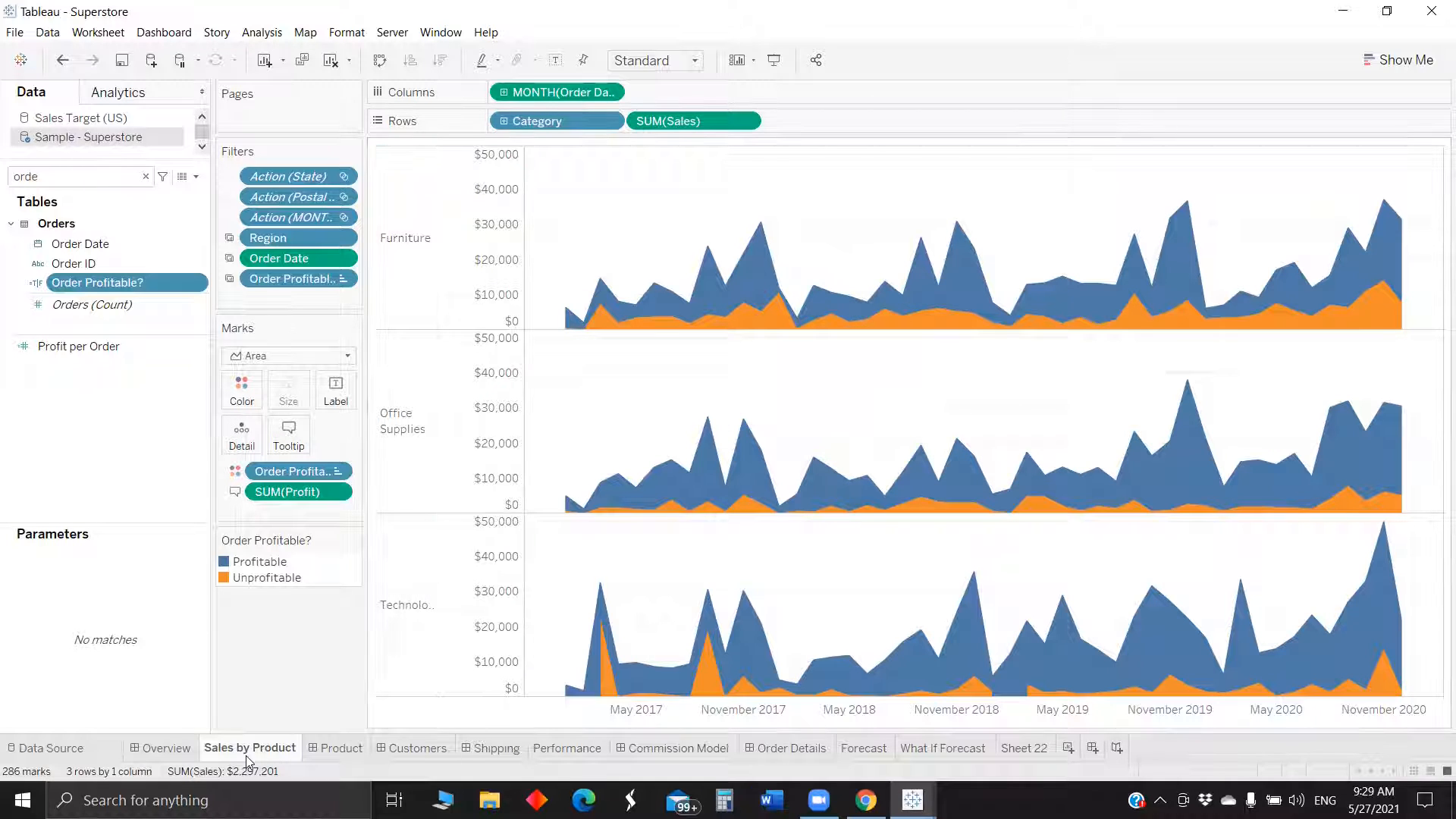
click(166, 748)
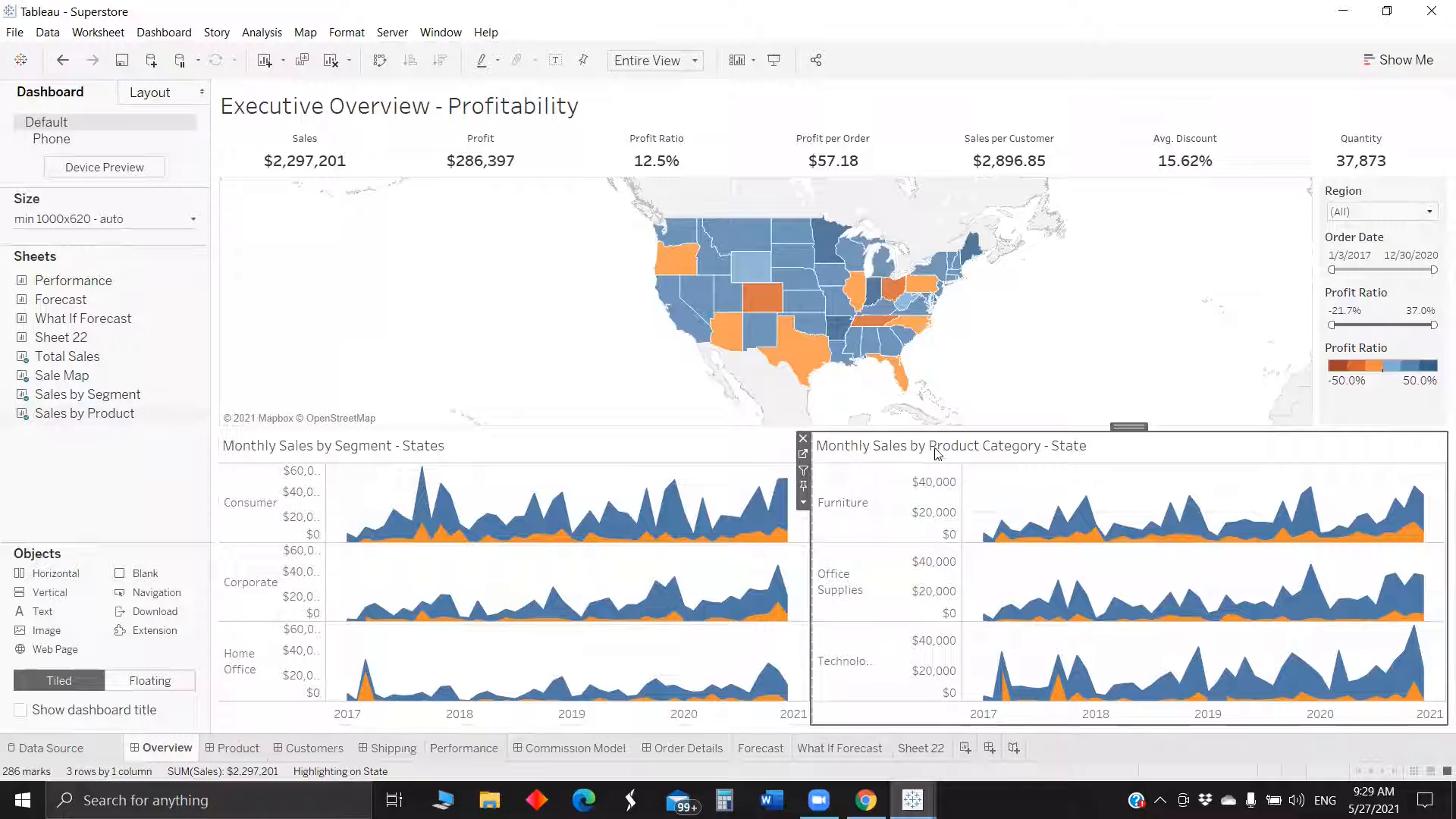
click(804, 456)
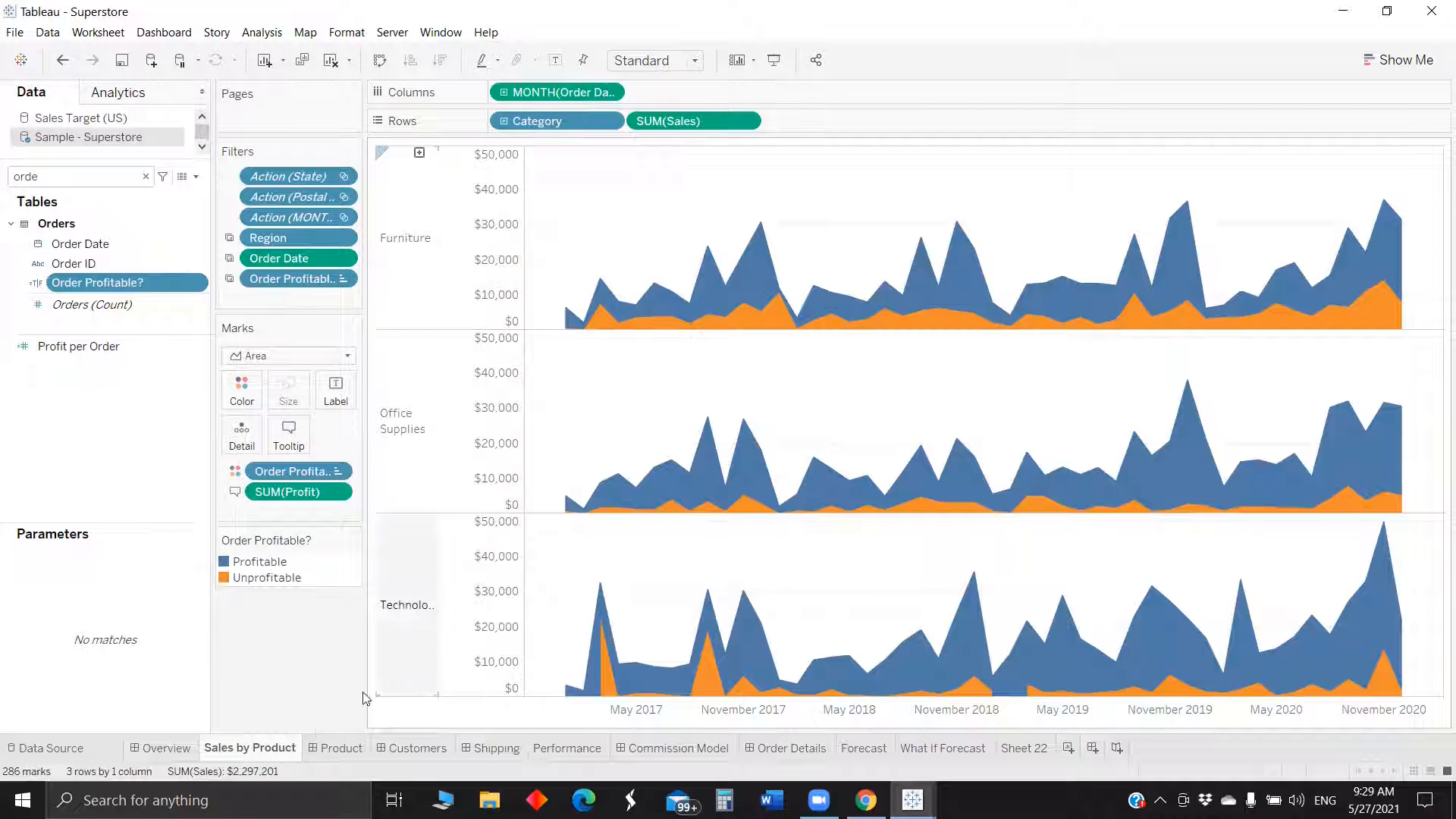
click(161, 749)
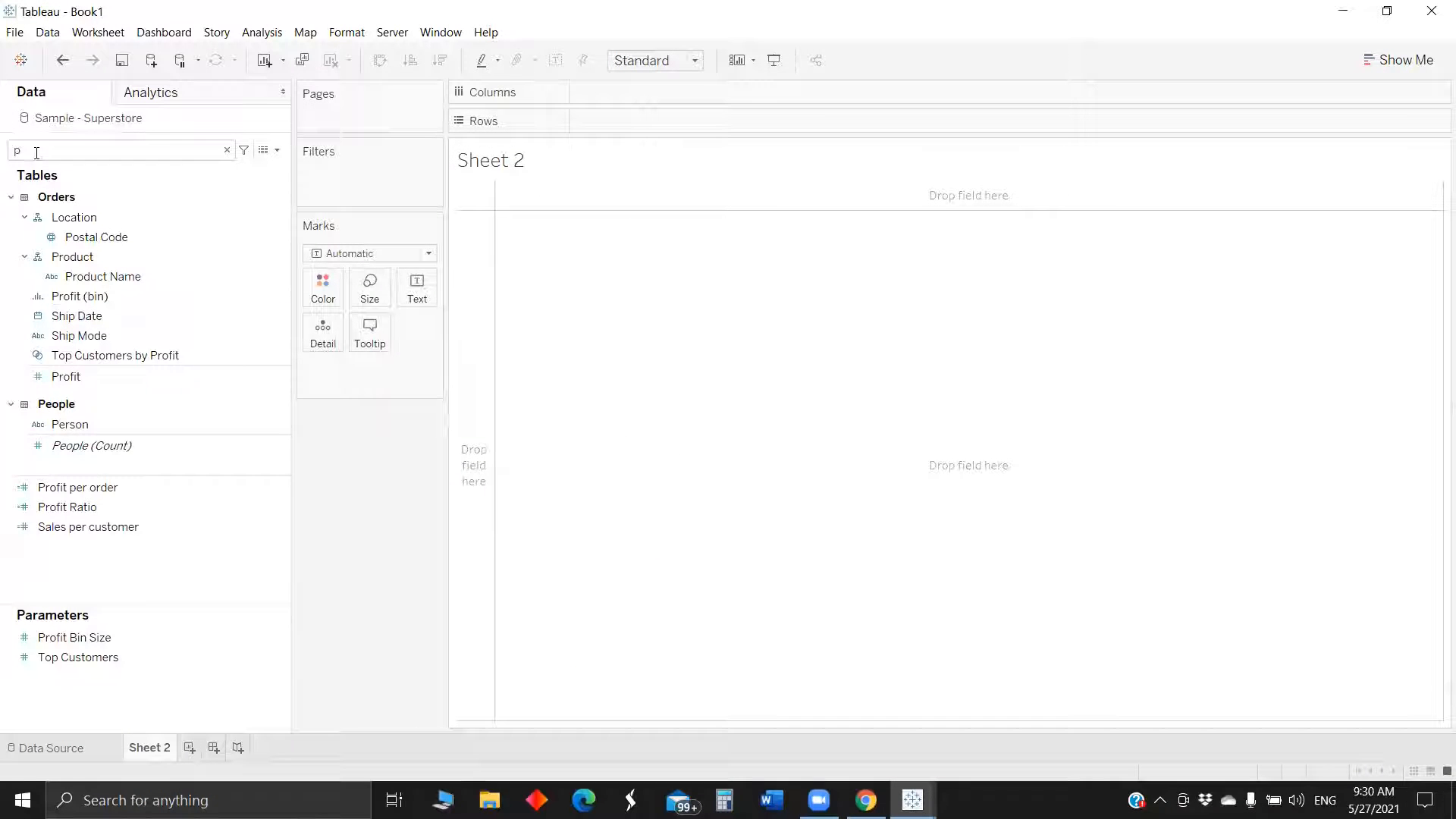
Clear the field search in the Book1 workbook and maximize its window
key(BackSpace)
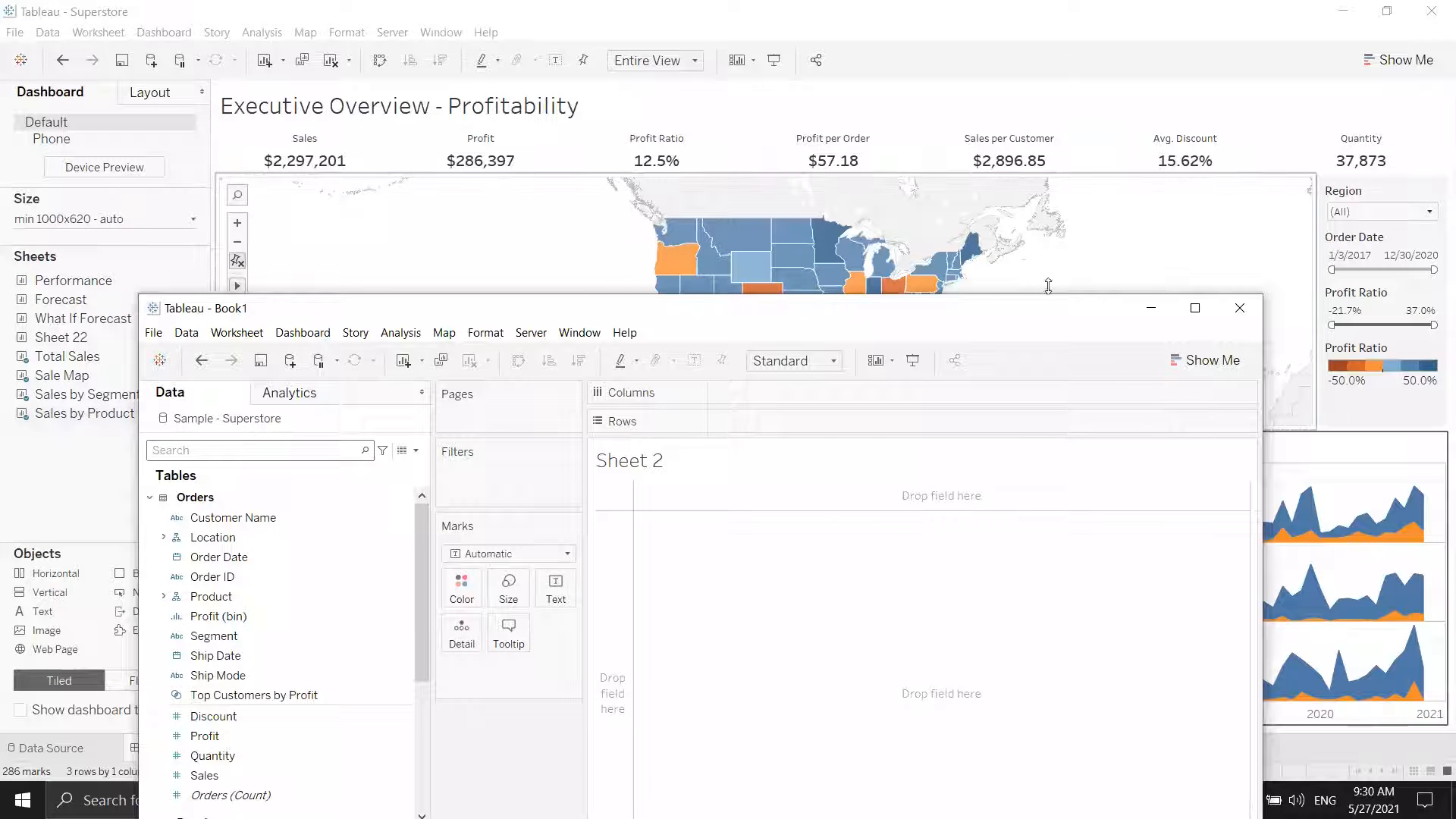
drag(1020, 311, 1023, 158)
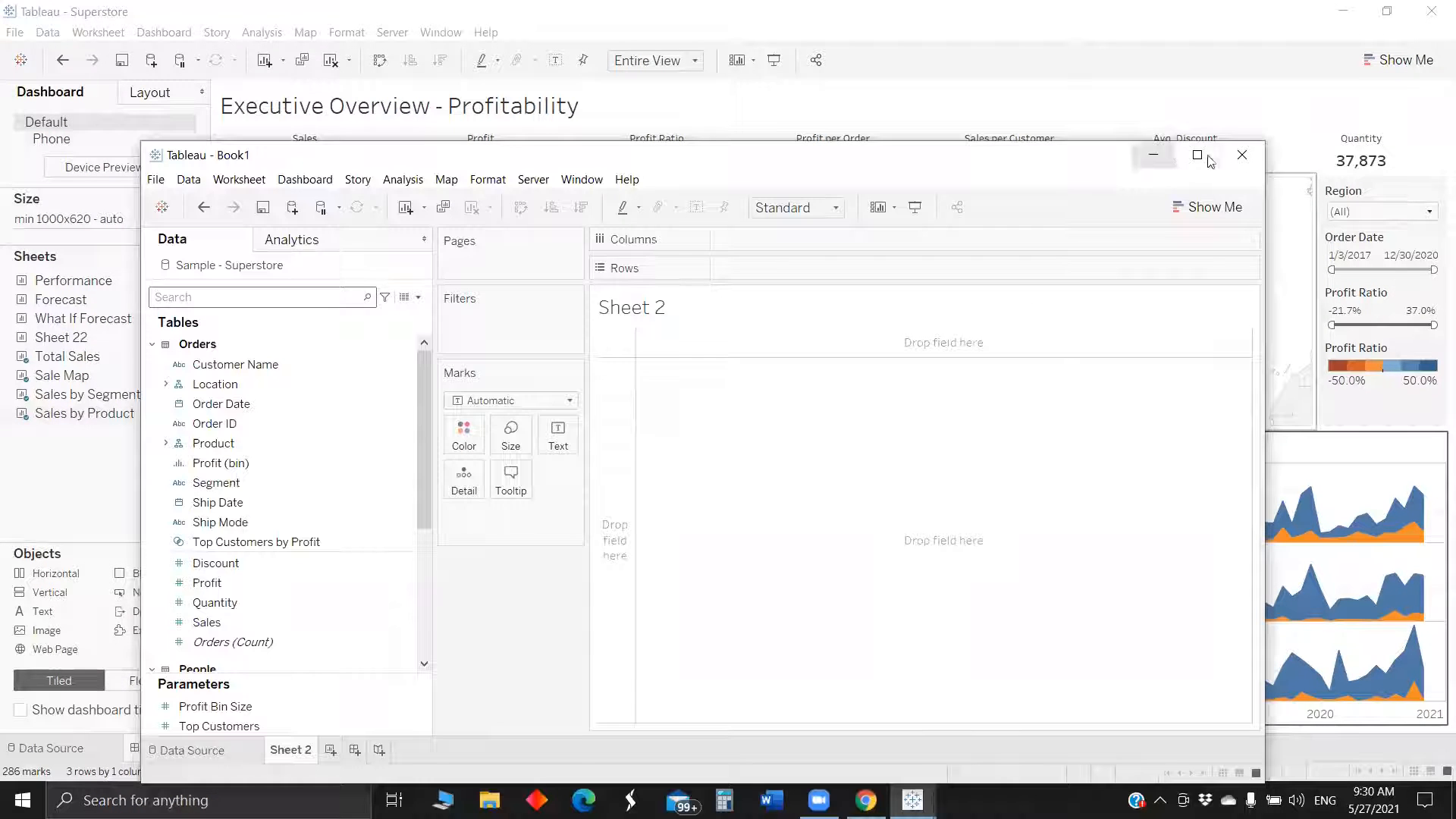
click(1207, 157)
Create a calculated field named "Profit per order" in Book1
click(278, 150)
click(244, 169)
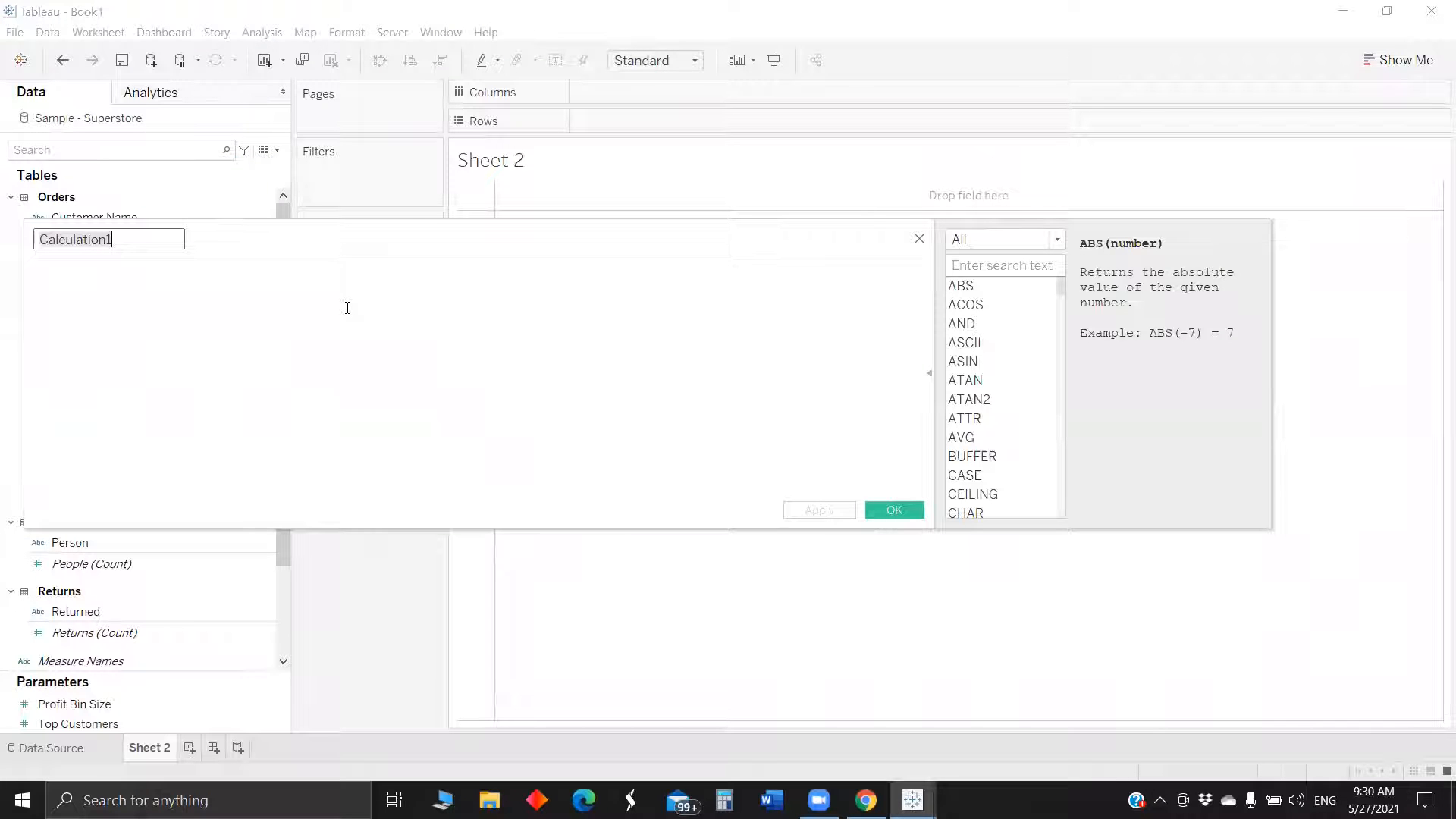
key(BackSpace)
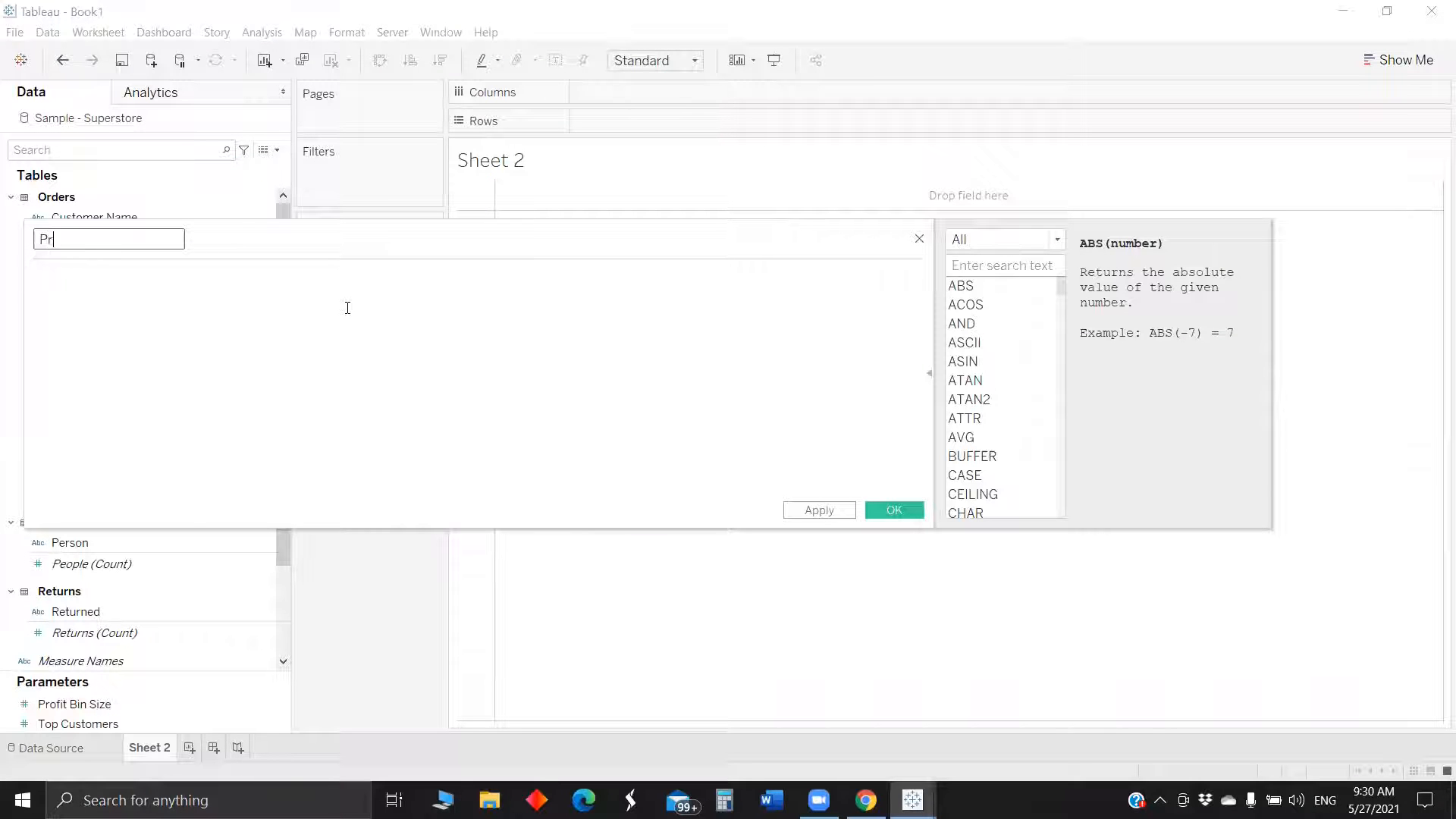
text(Profit per order)
Enter SUM([Profit]) as the first part of the Profit per order formula
click(348, 307)
text(sum)
key(Return)
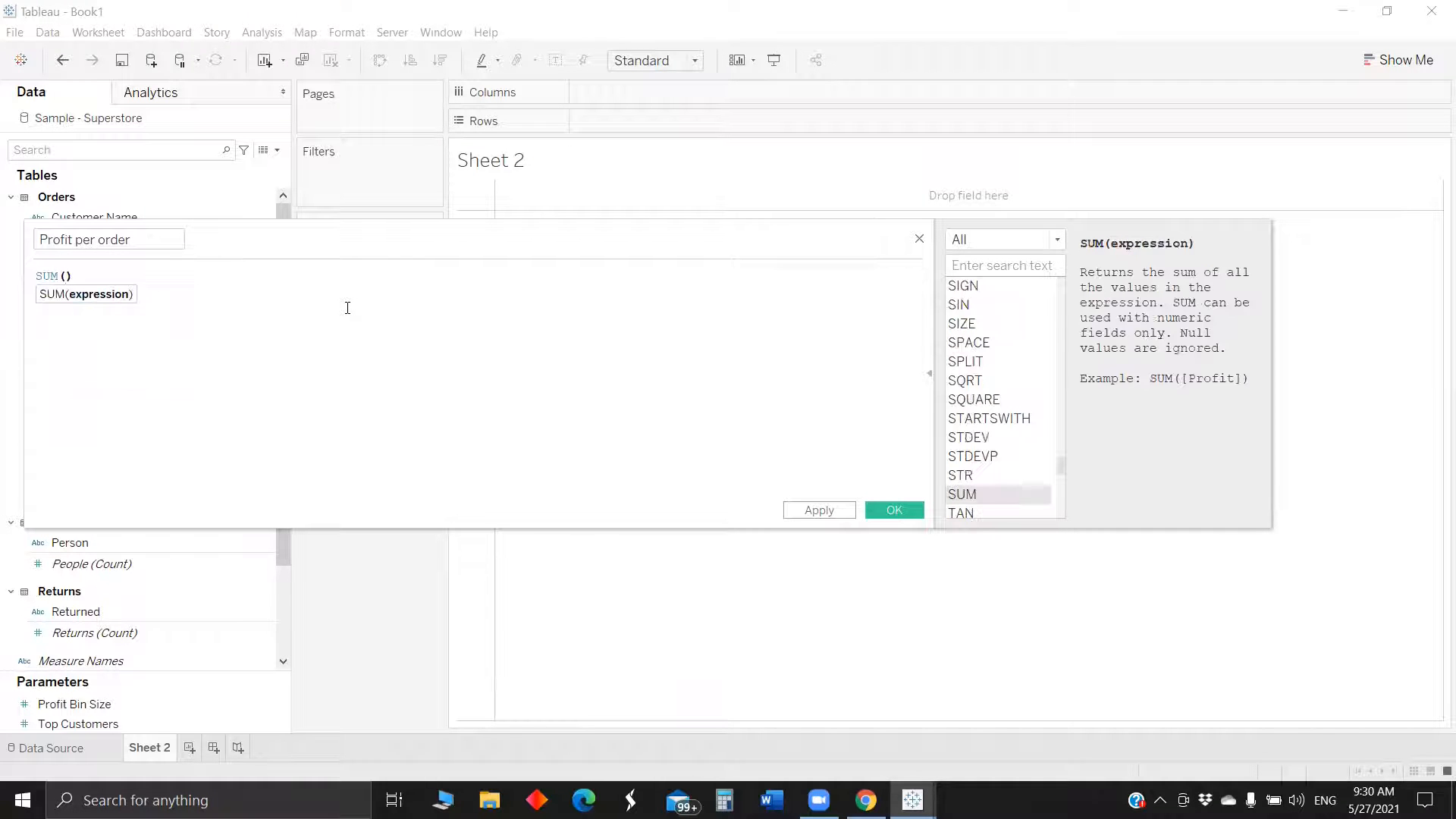
text(pr)
key(Down)
key(Down)
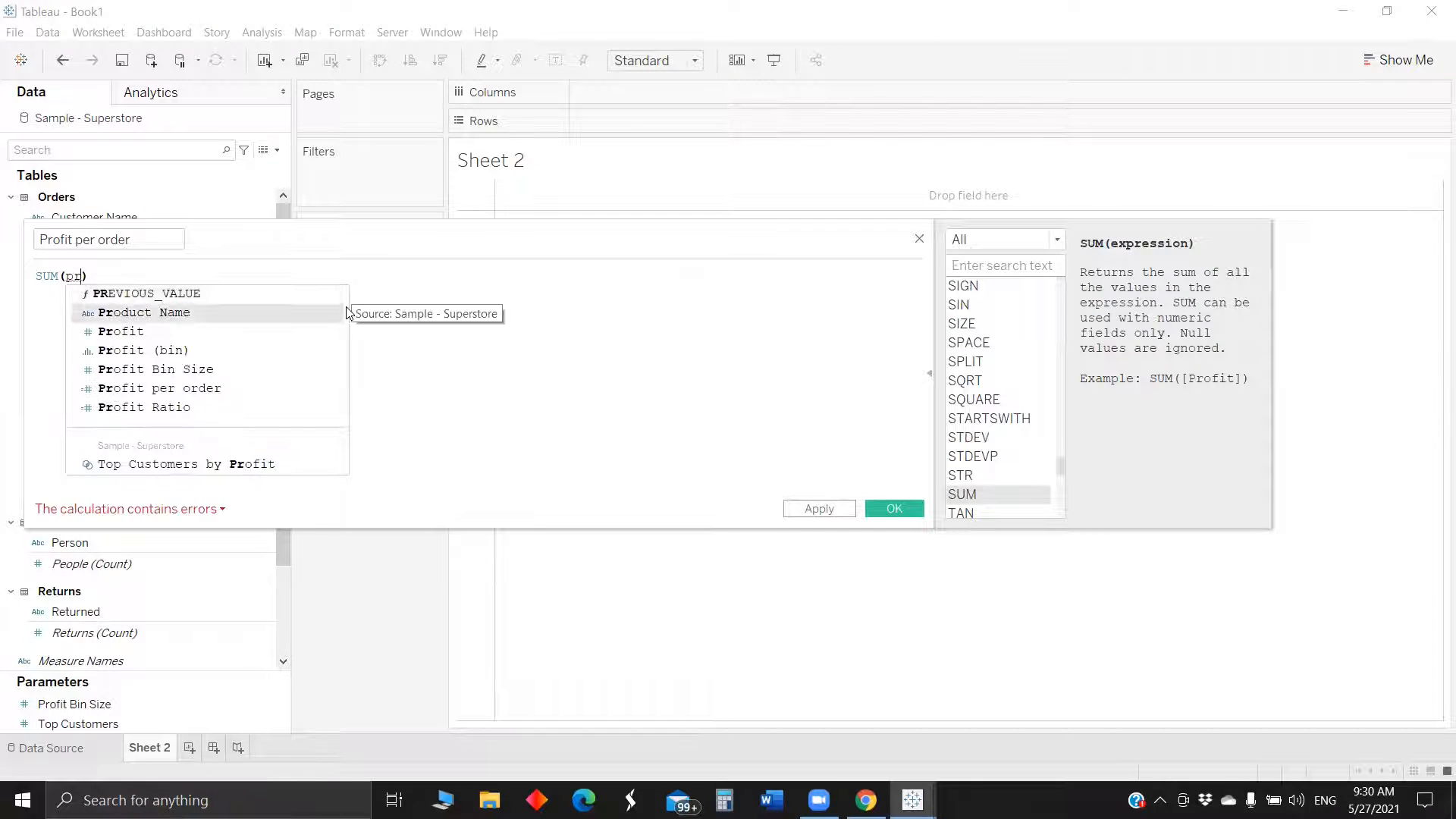
key(Return)
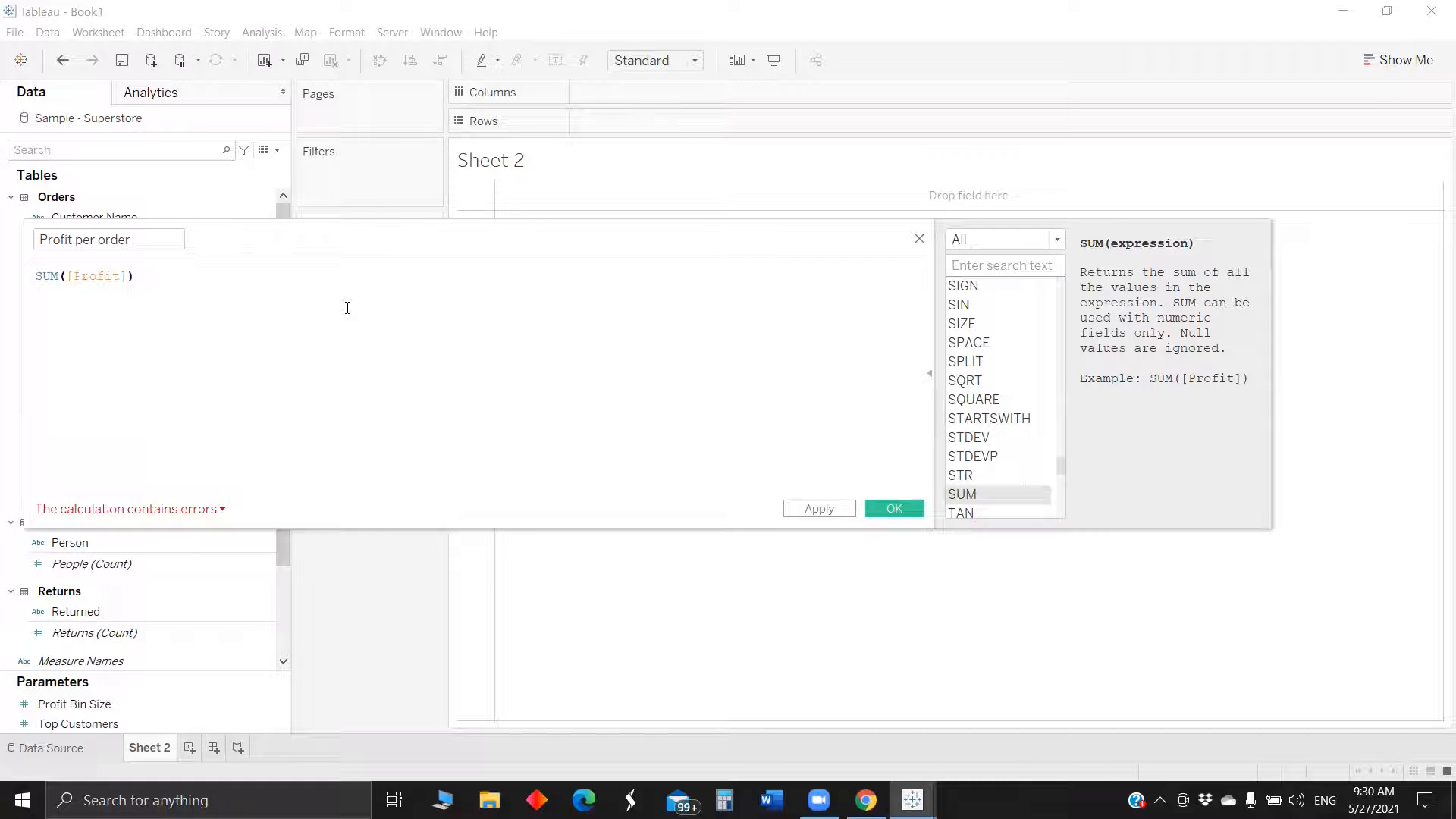
Divide the profit sum by the distinct count of orders, COUNTD([Order ID])
text(/coun)
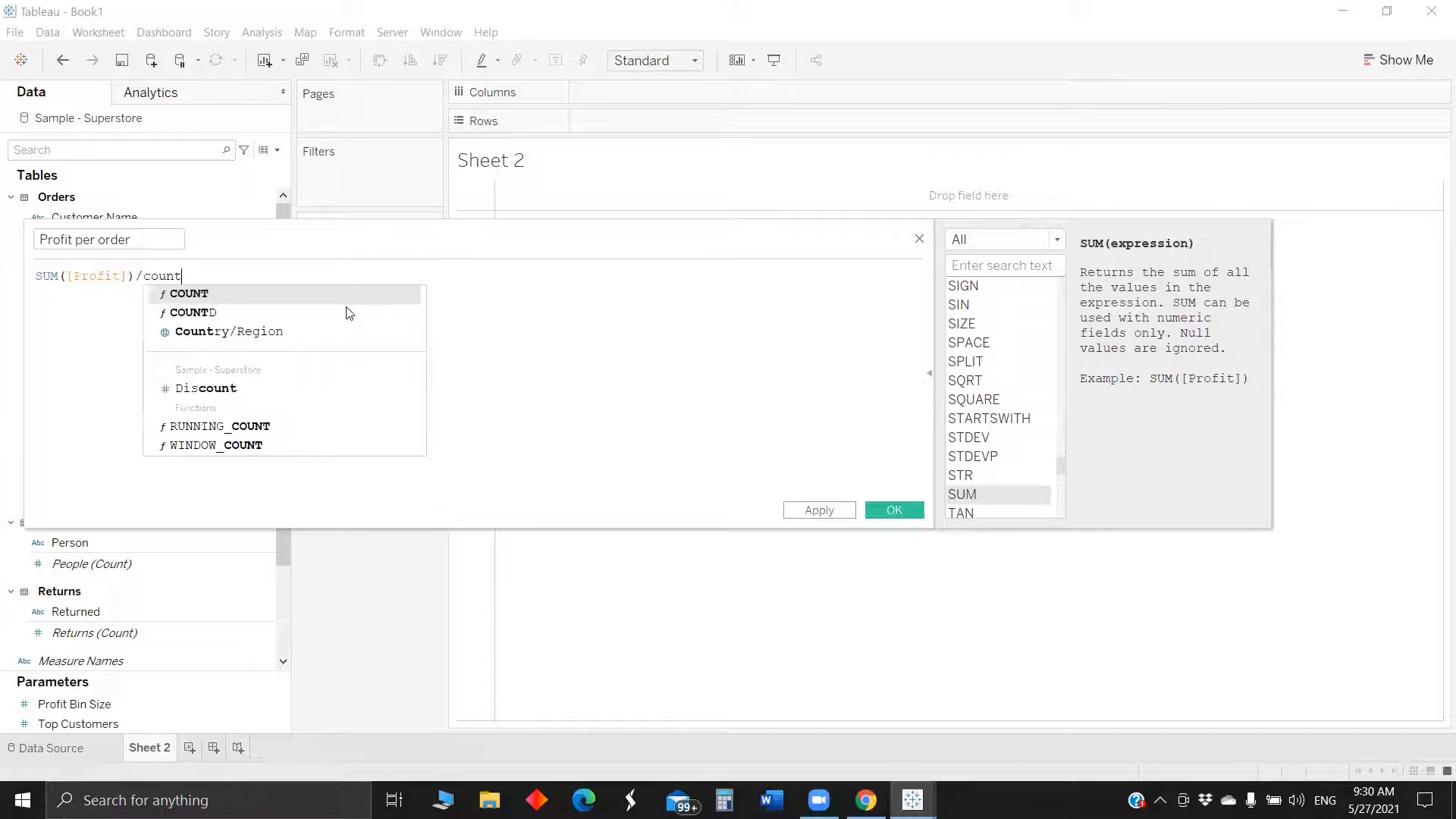
text(t)
key(Down)
key(Return)
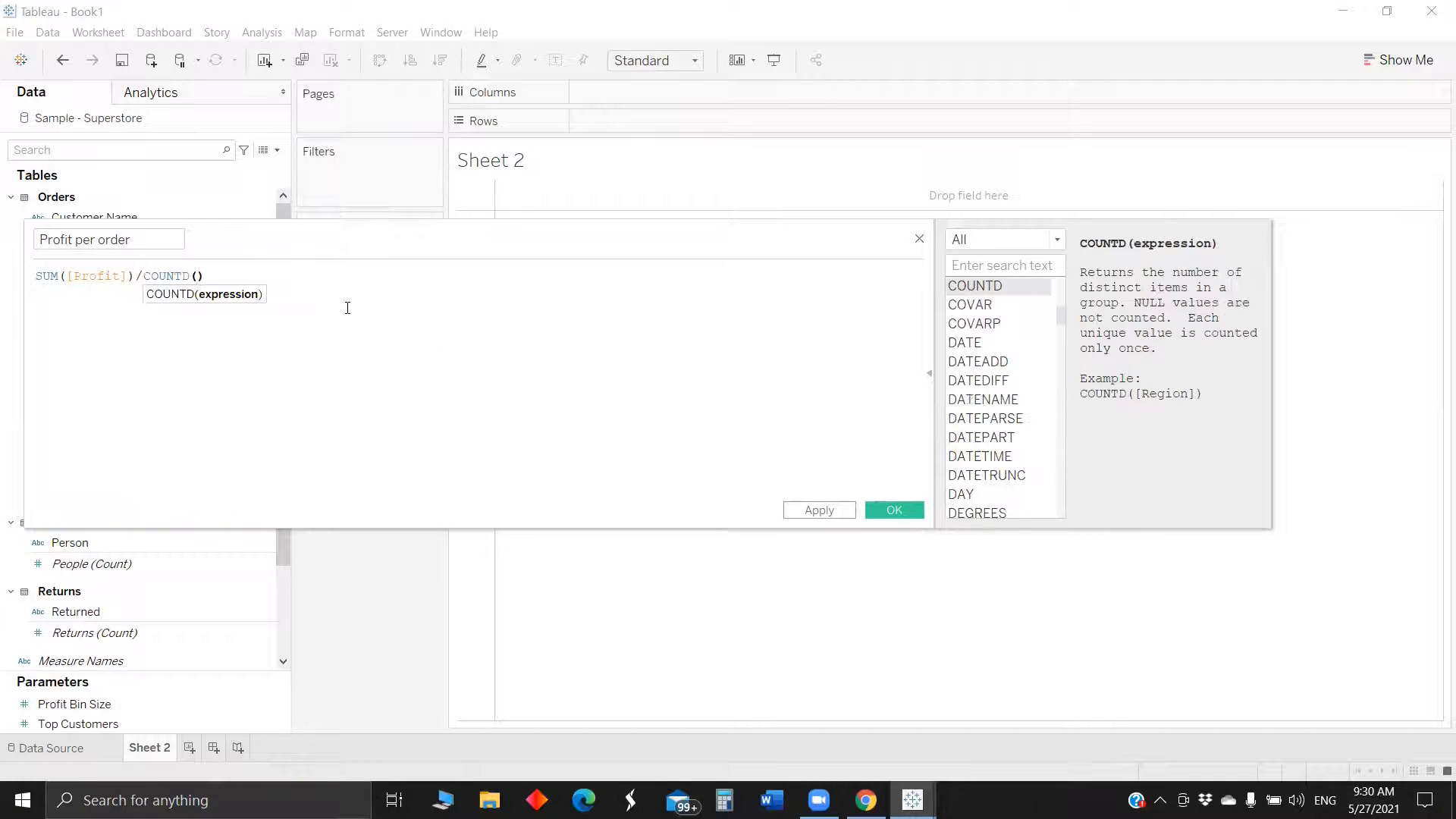
text(ord)
click(349, 313)
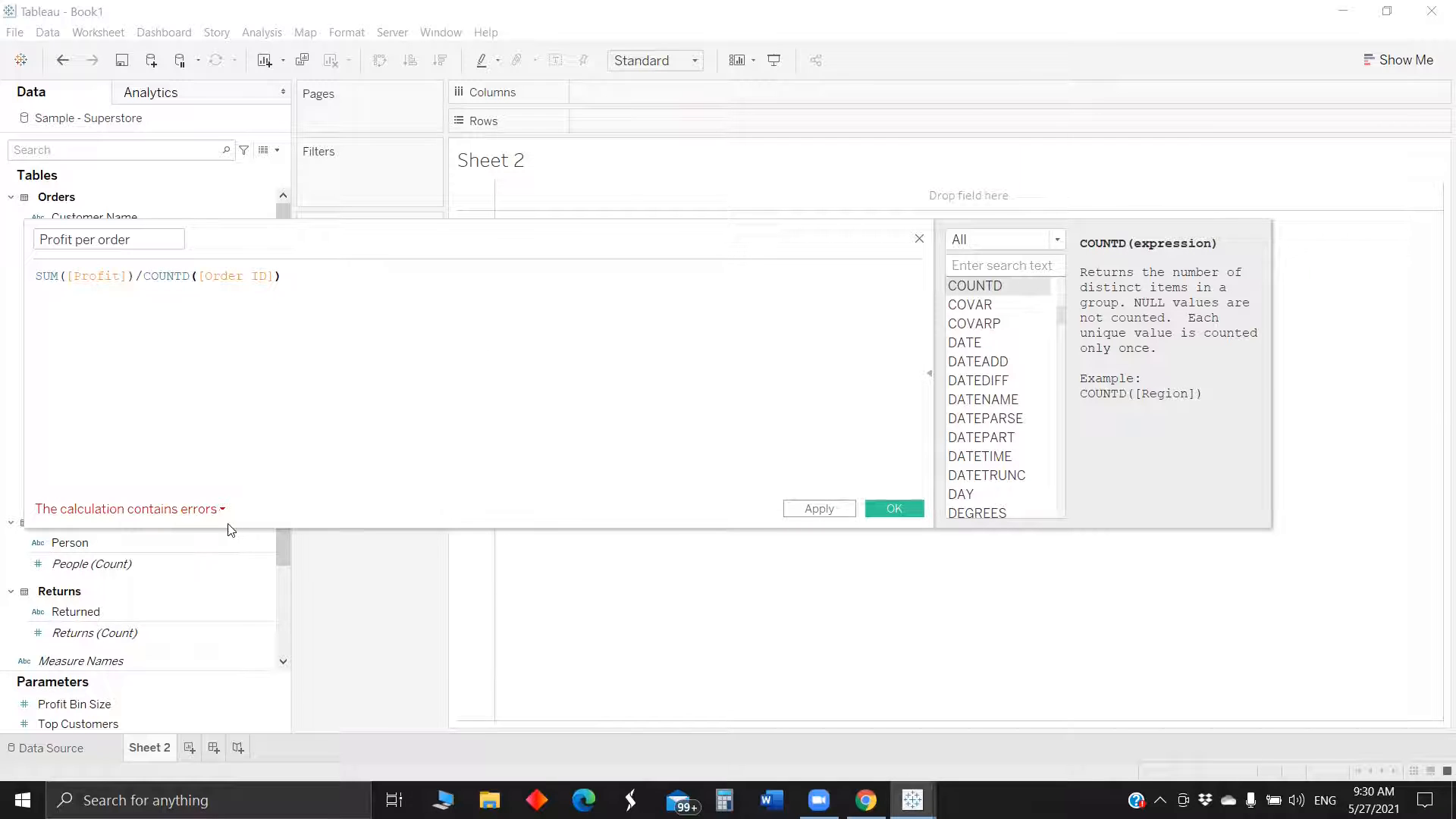
Check the calculation's error details and save the Profit per order field
click(177, 510)
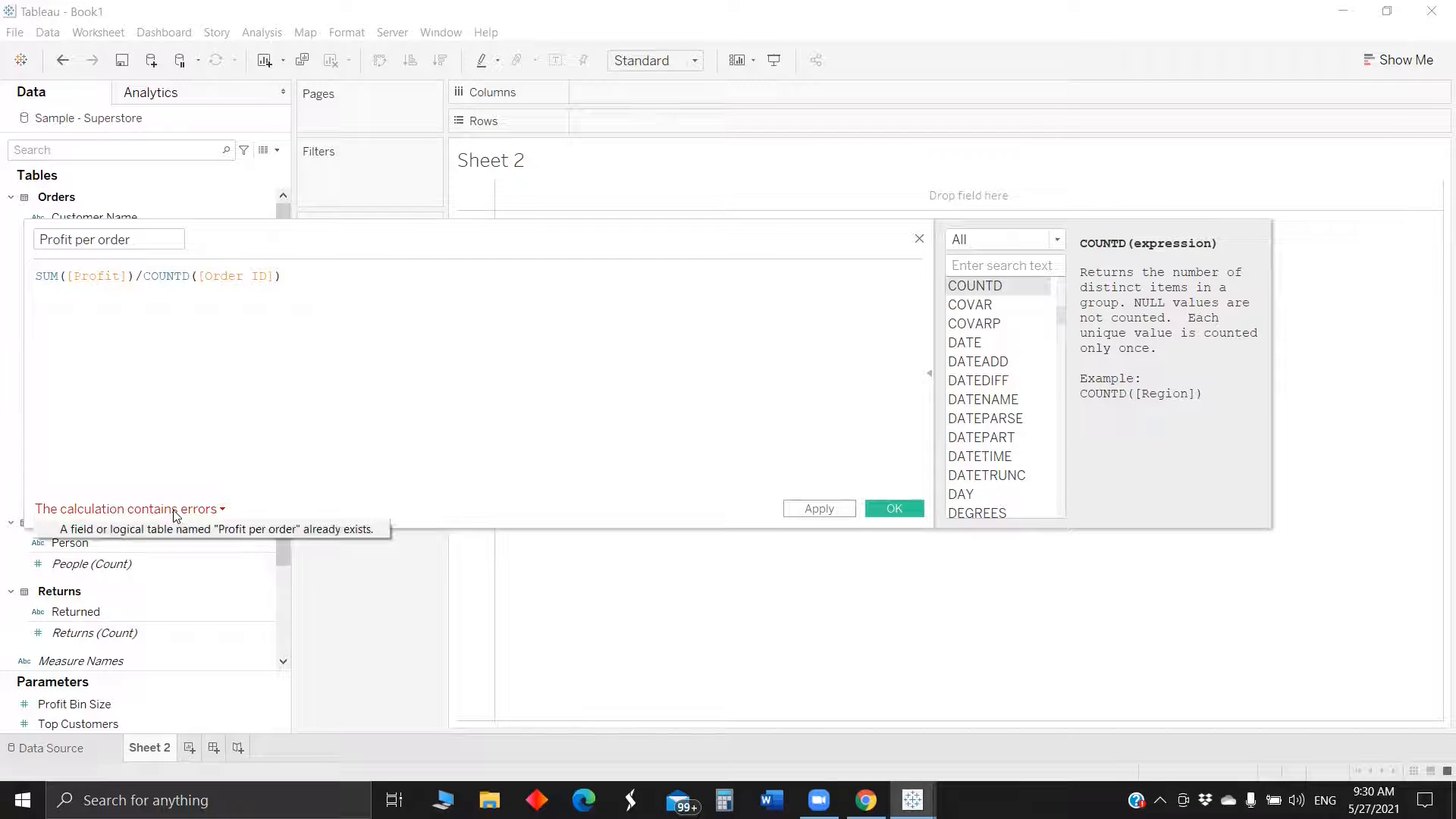
click(135, 239)
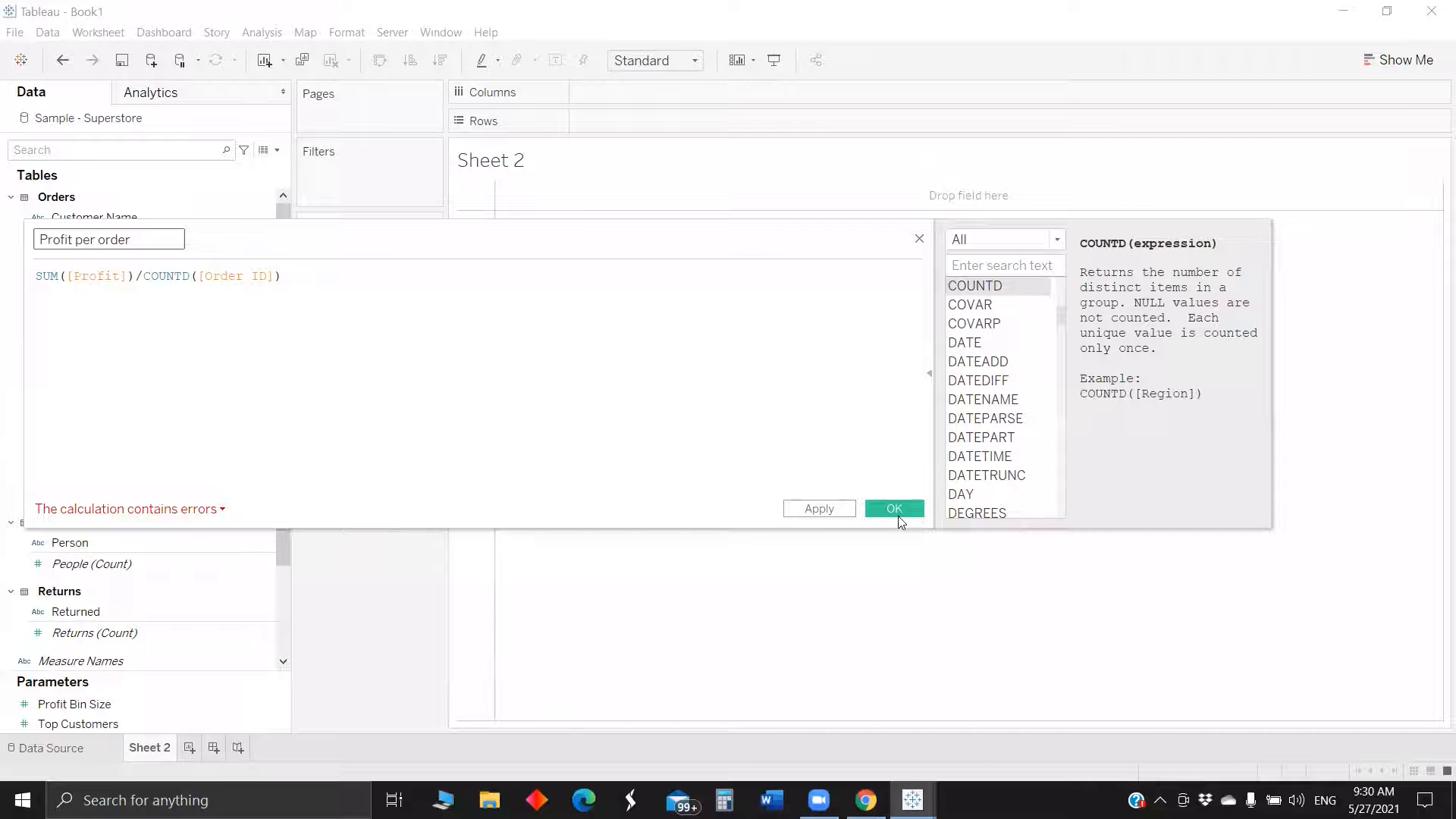
click(895, 509)
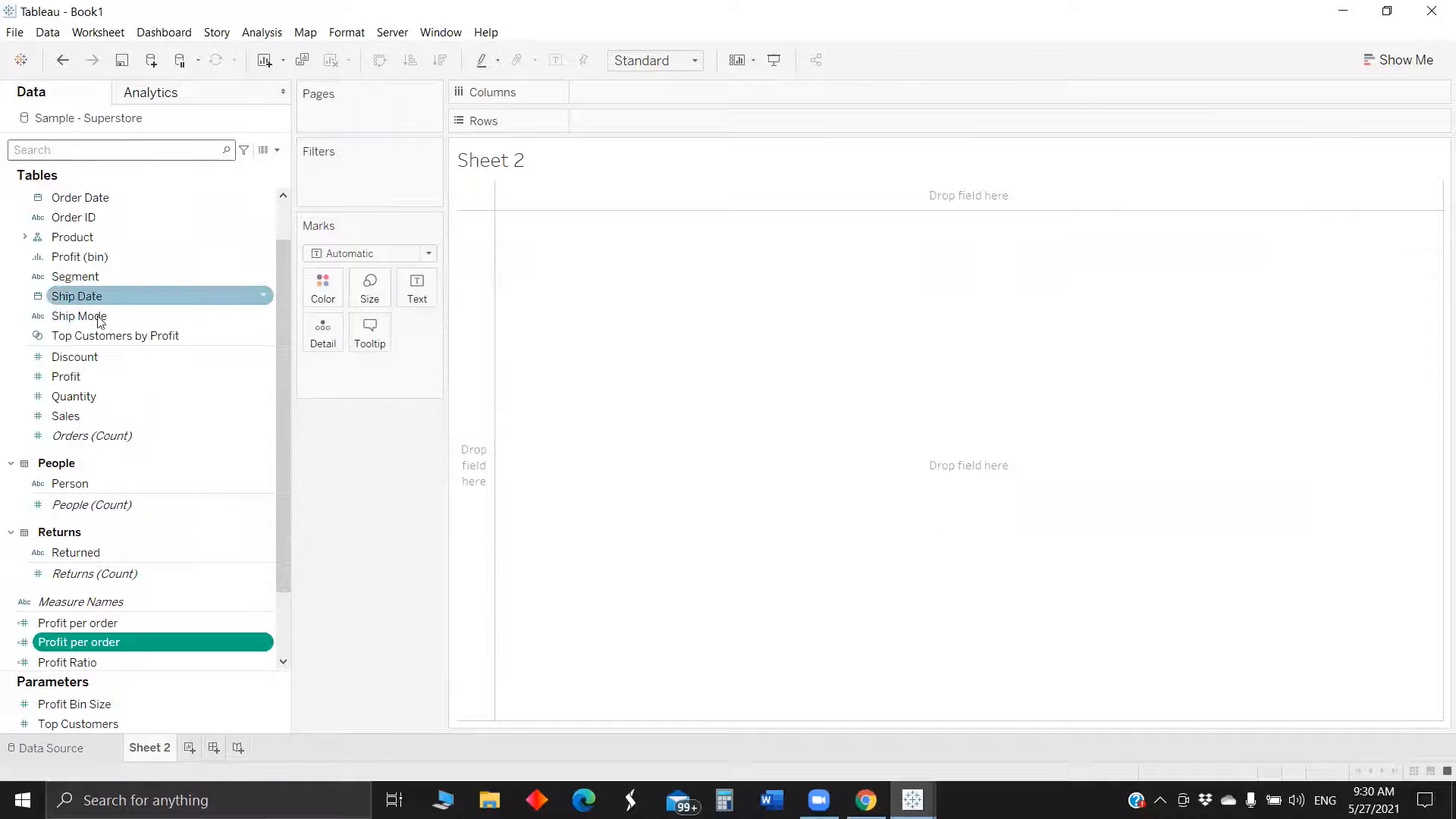
Create a second calculated field named "Sales Per Customer"
click(269, 150)
click(253, 171)
key(BackSpace)
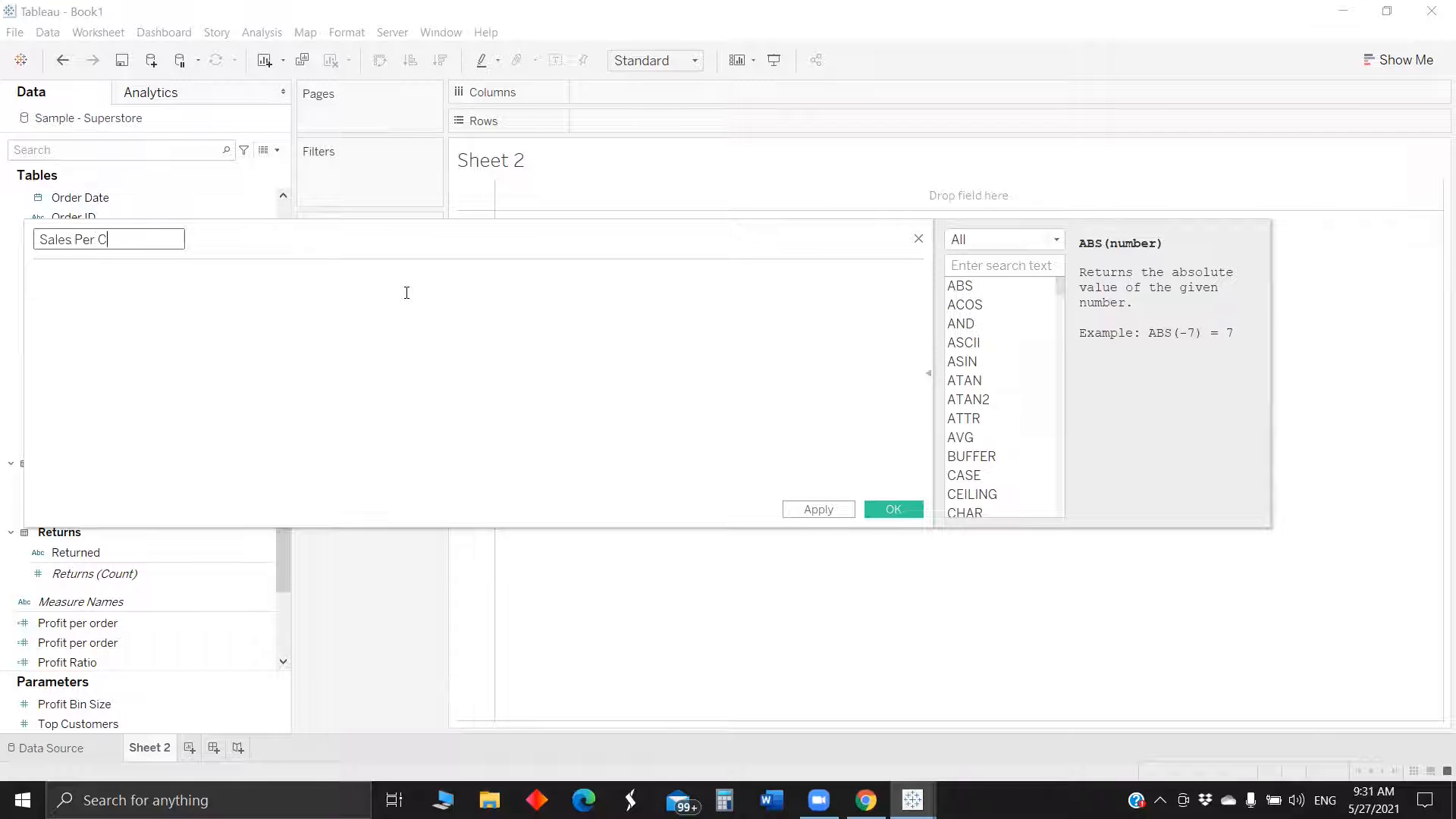
Enter SUM([Sales]) as the first part of the Sales Per Customer formula
click(343, 320)
text(sum)
key(Return)
text(sa)
key(Return)
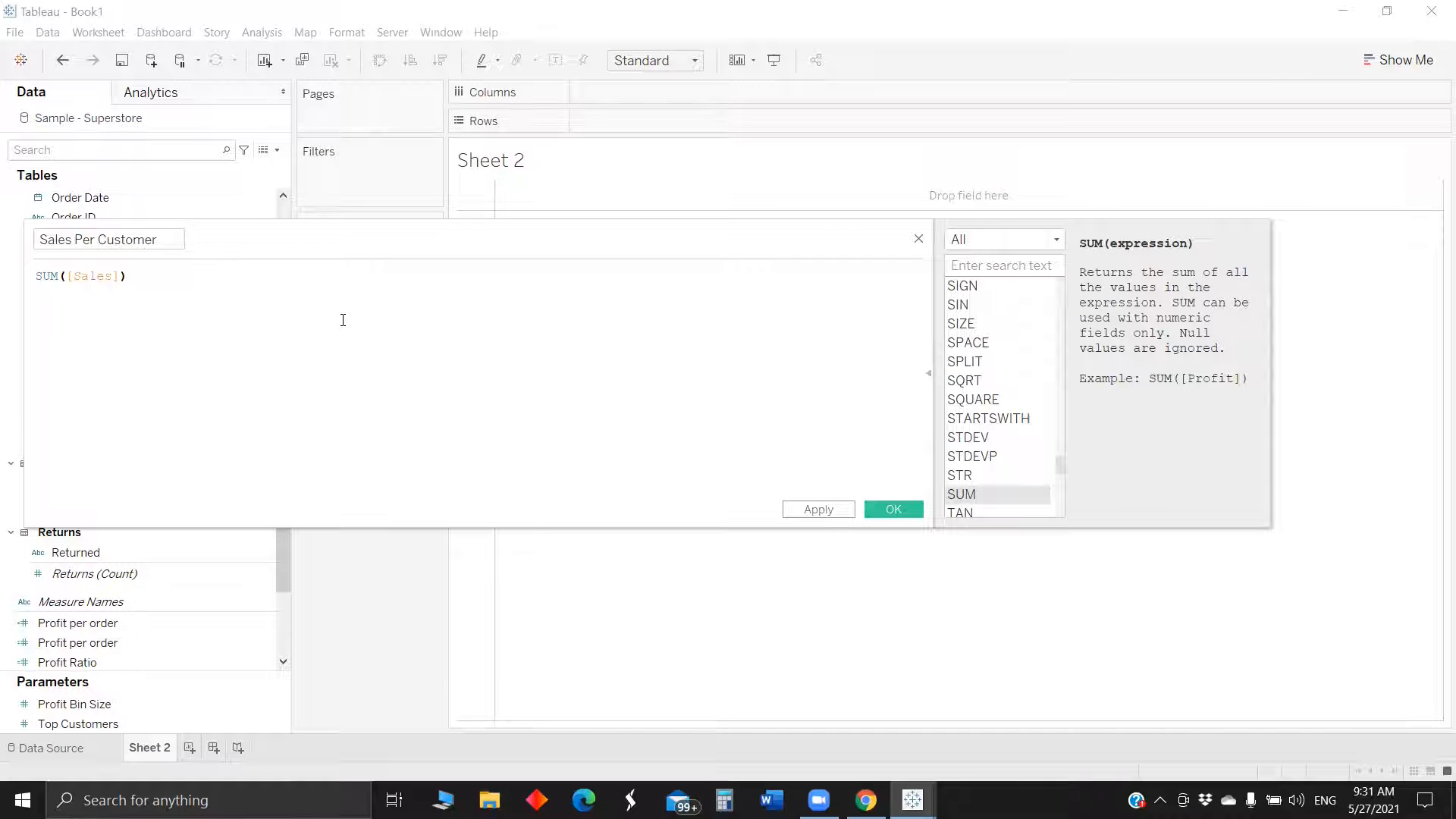
Divide the sales sum by COUNTD([Customer Name]) and save the Sales Per Customer field
text(/ coun)
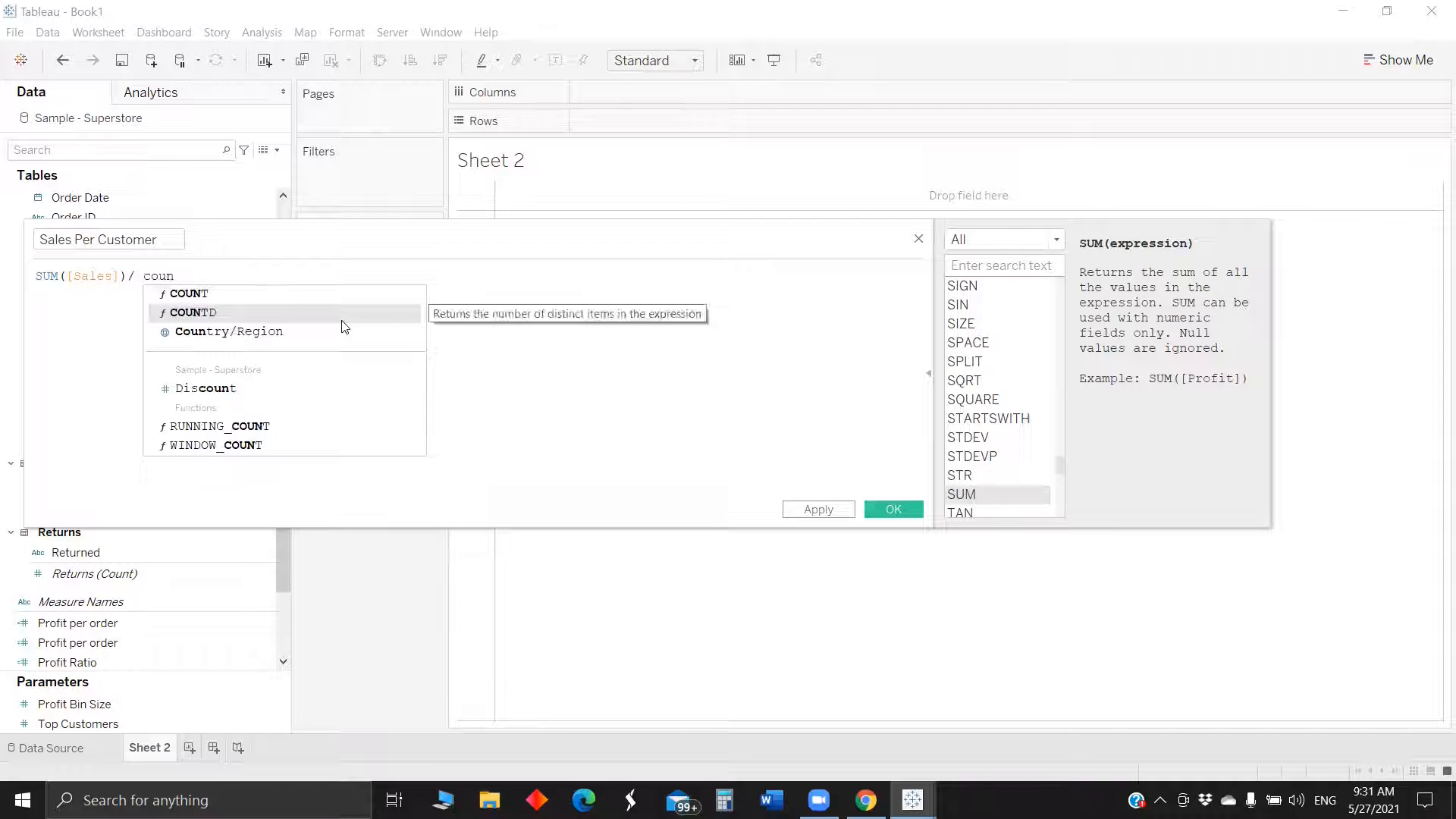
click(342, 321)
text(cus)
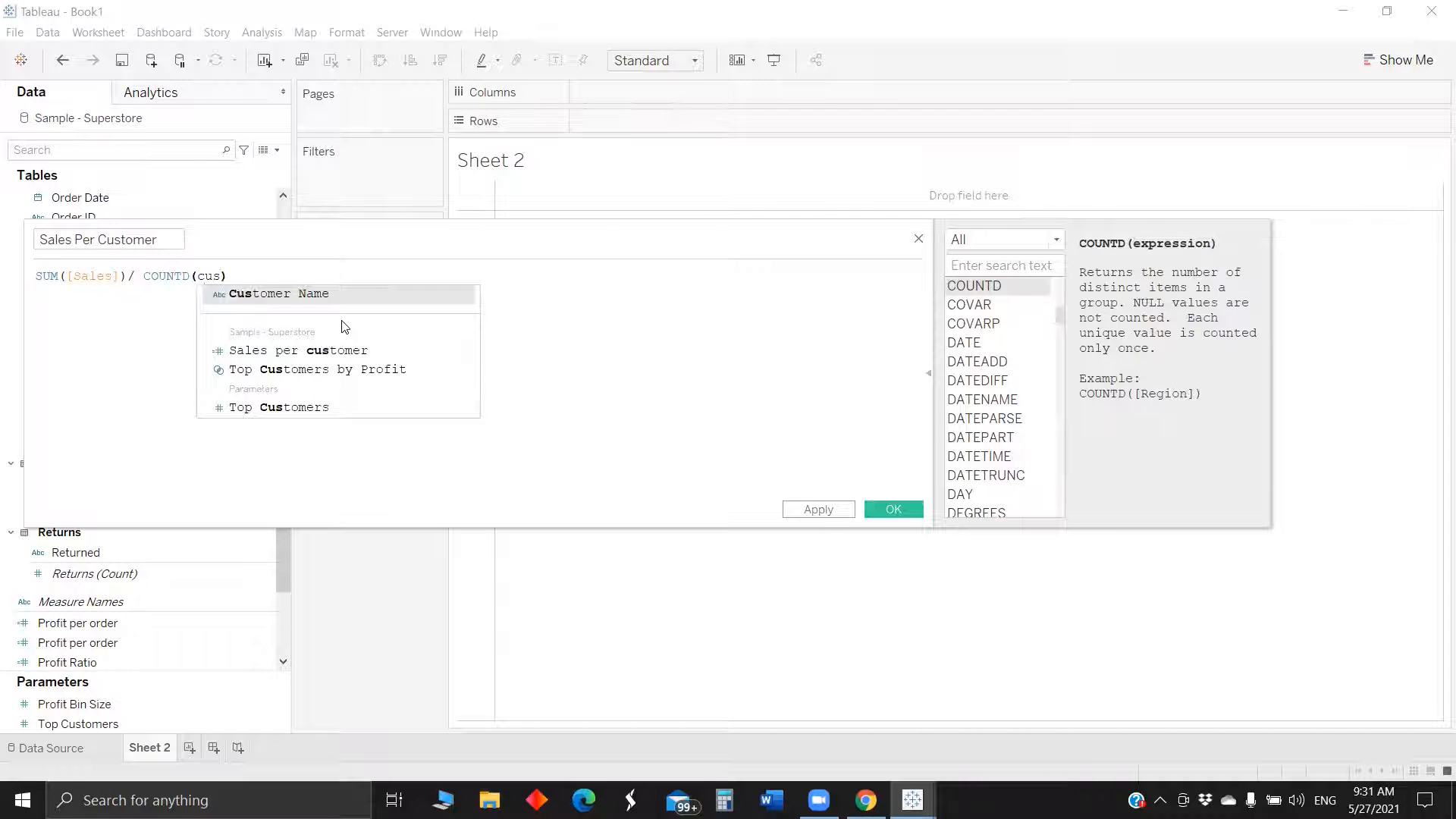
click(351, 302)
click(174, 242)
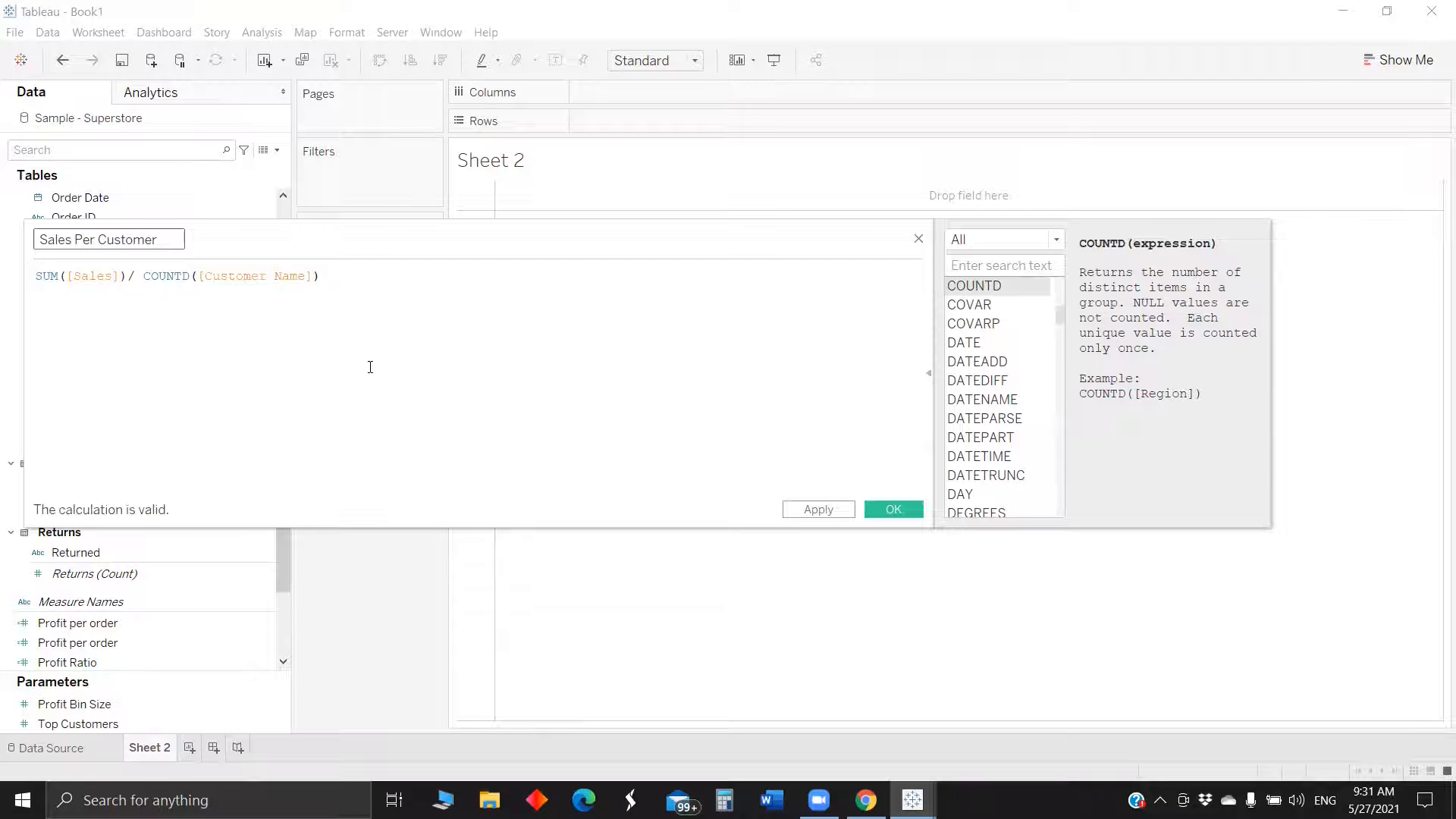
click(249, 275)
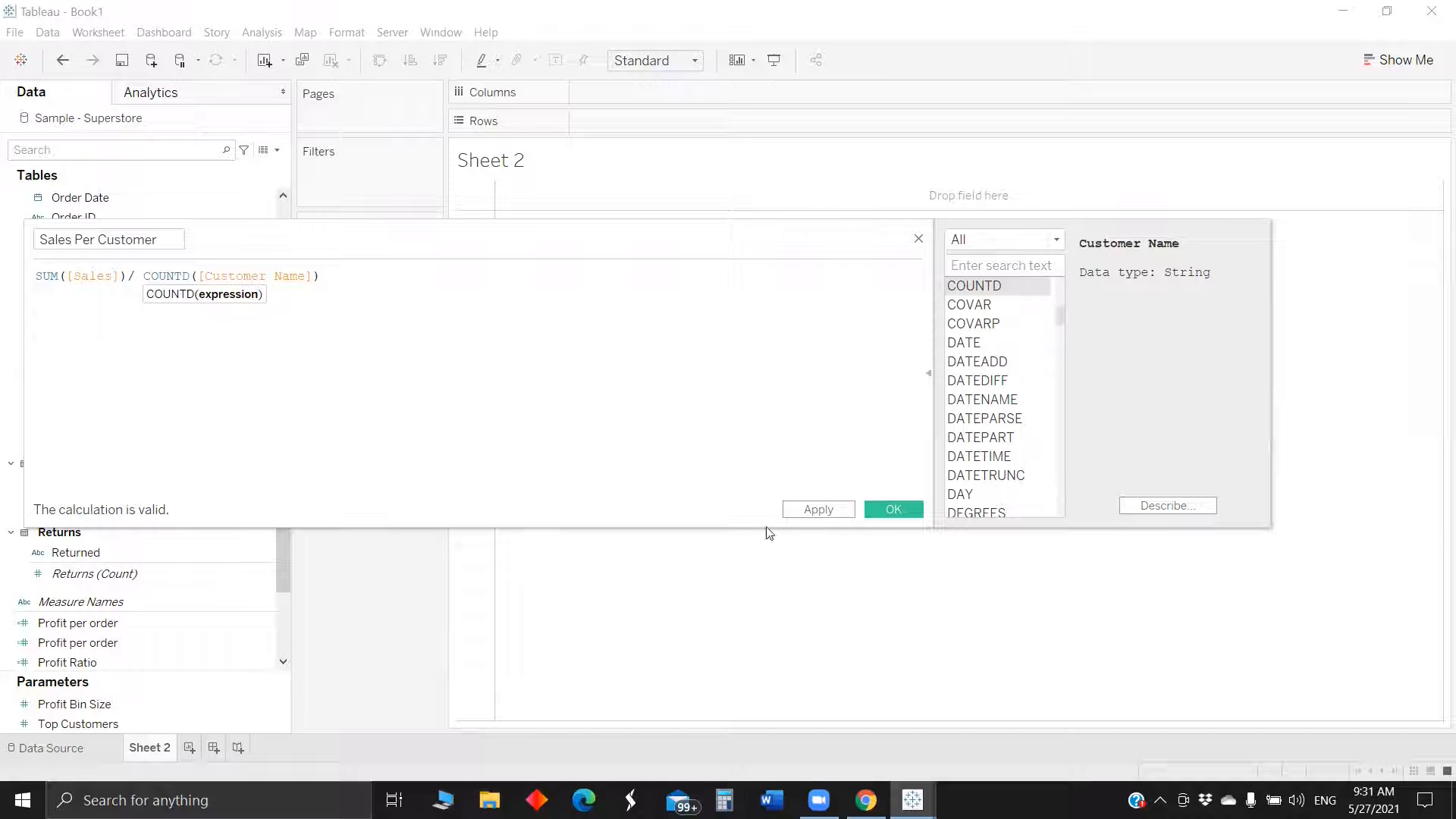
click(903, 510)
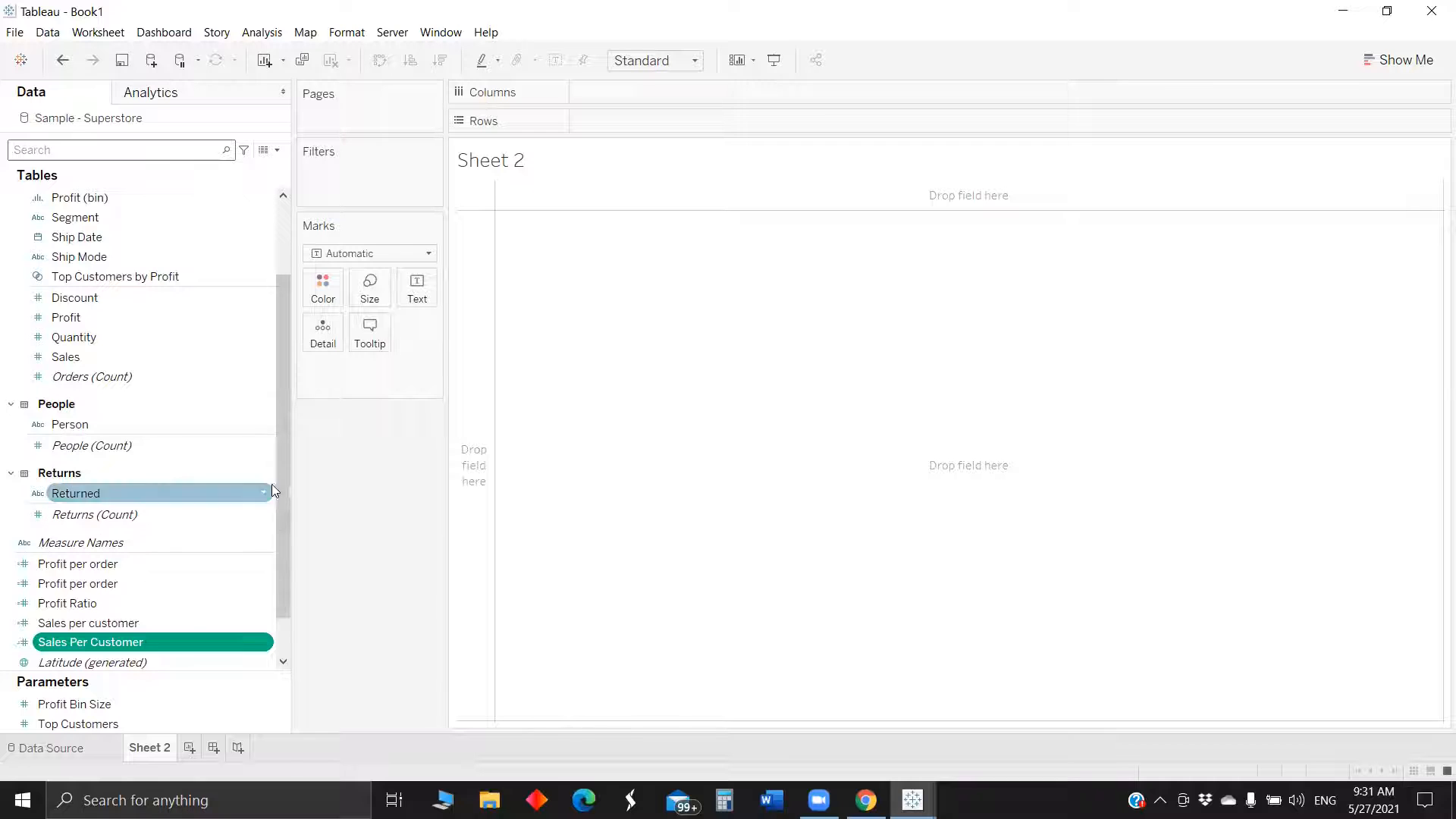
Check the KPI row on the Superstore workbook's Overview dashboard, and return to the Book1 workbook
mouse_move(912, 800)
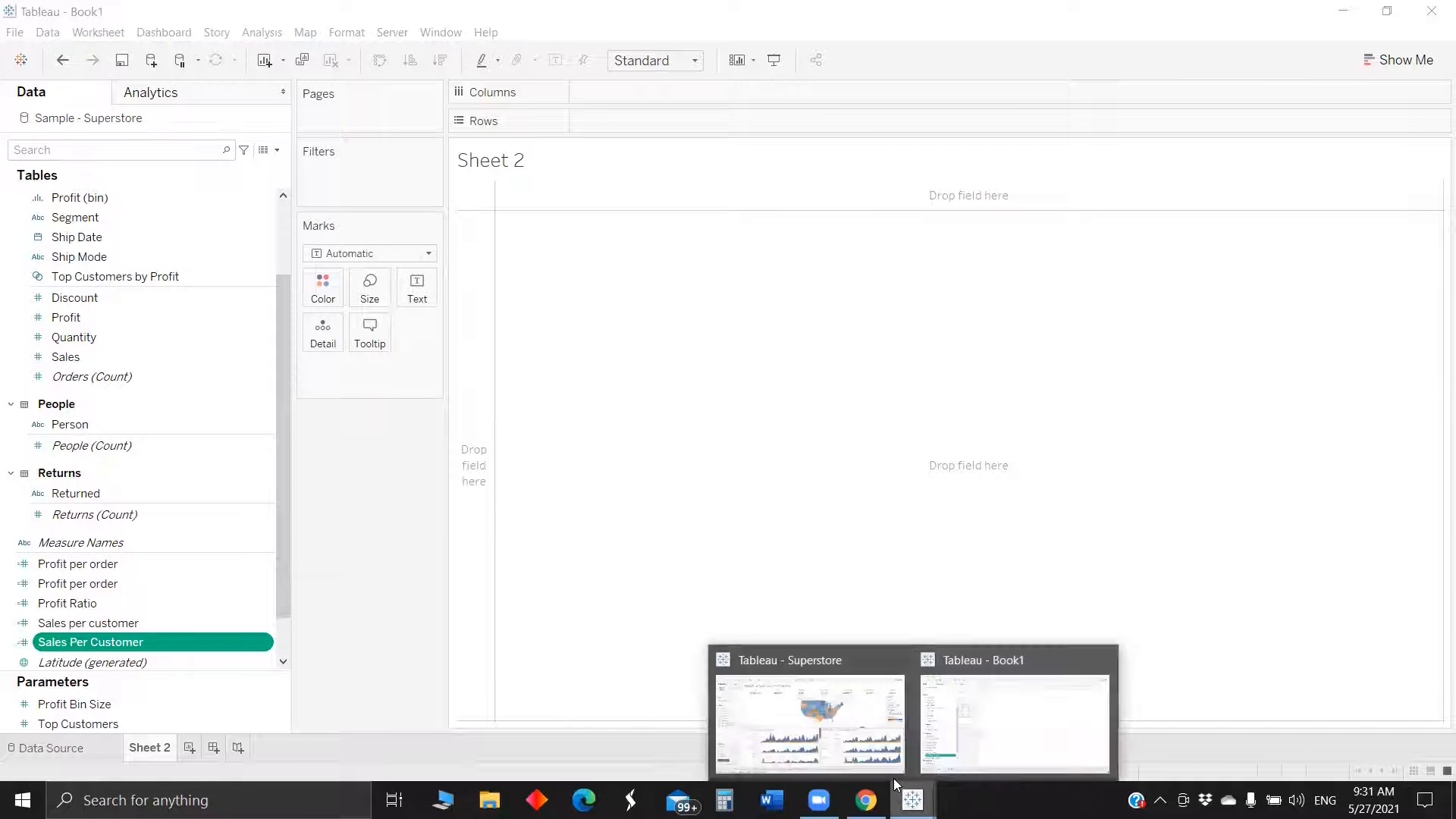
click(790, 686)
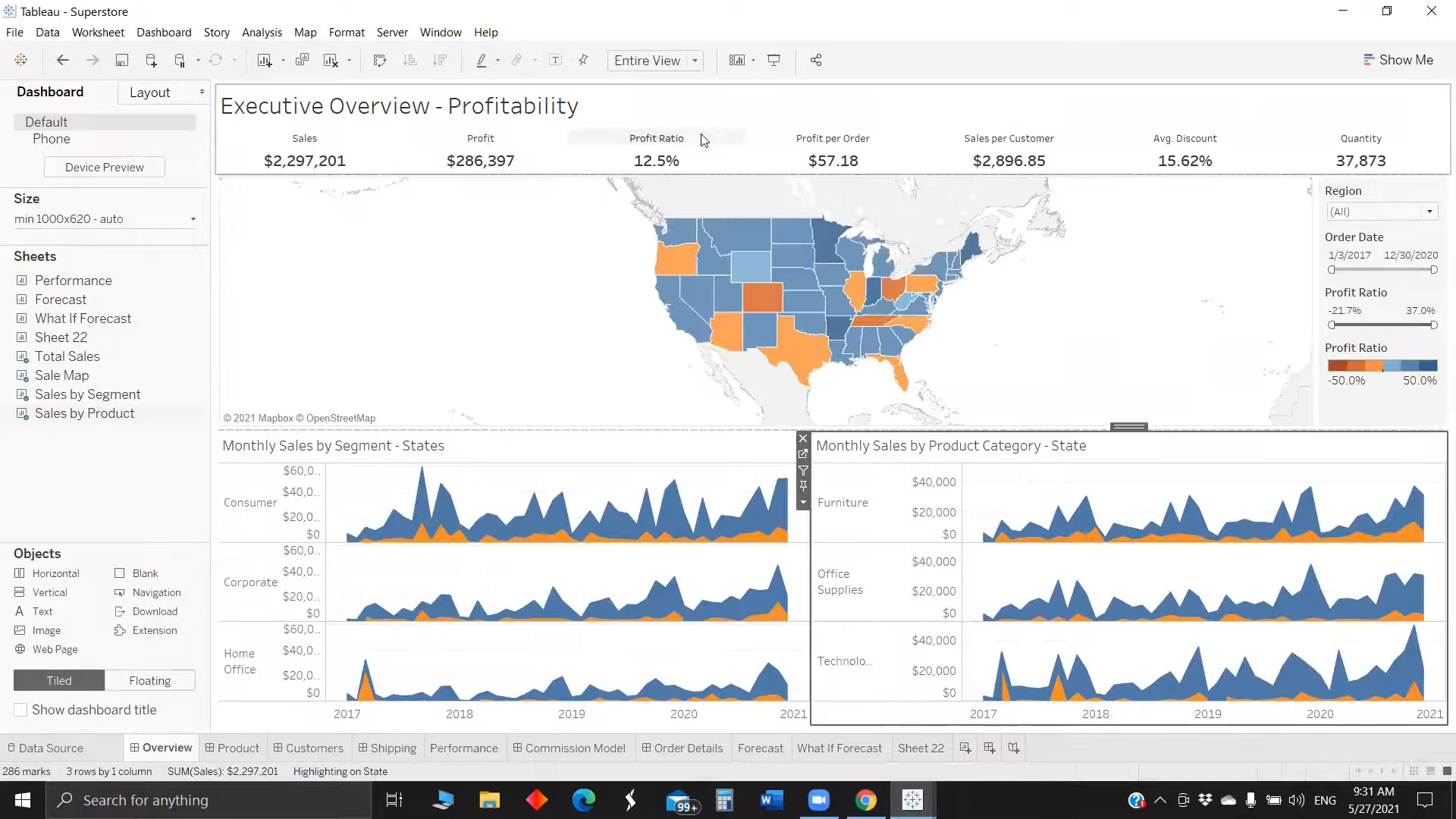
click(677, 156)
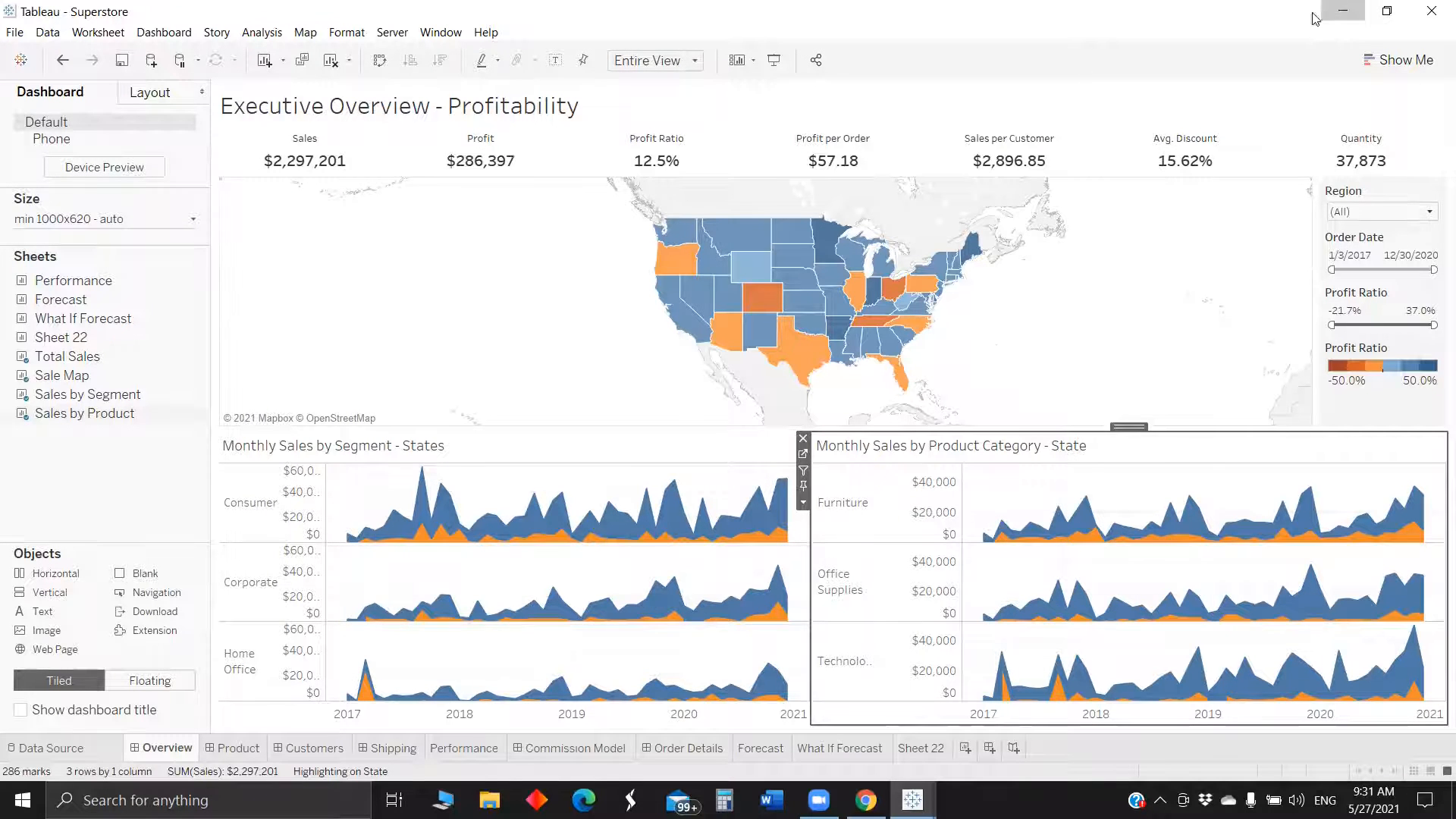
click(1339, 10)
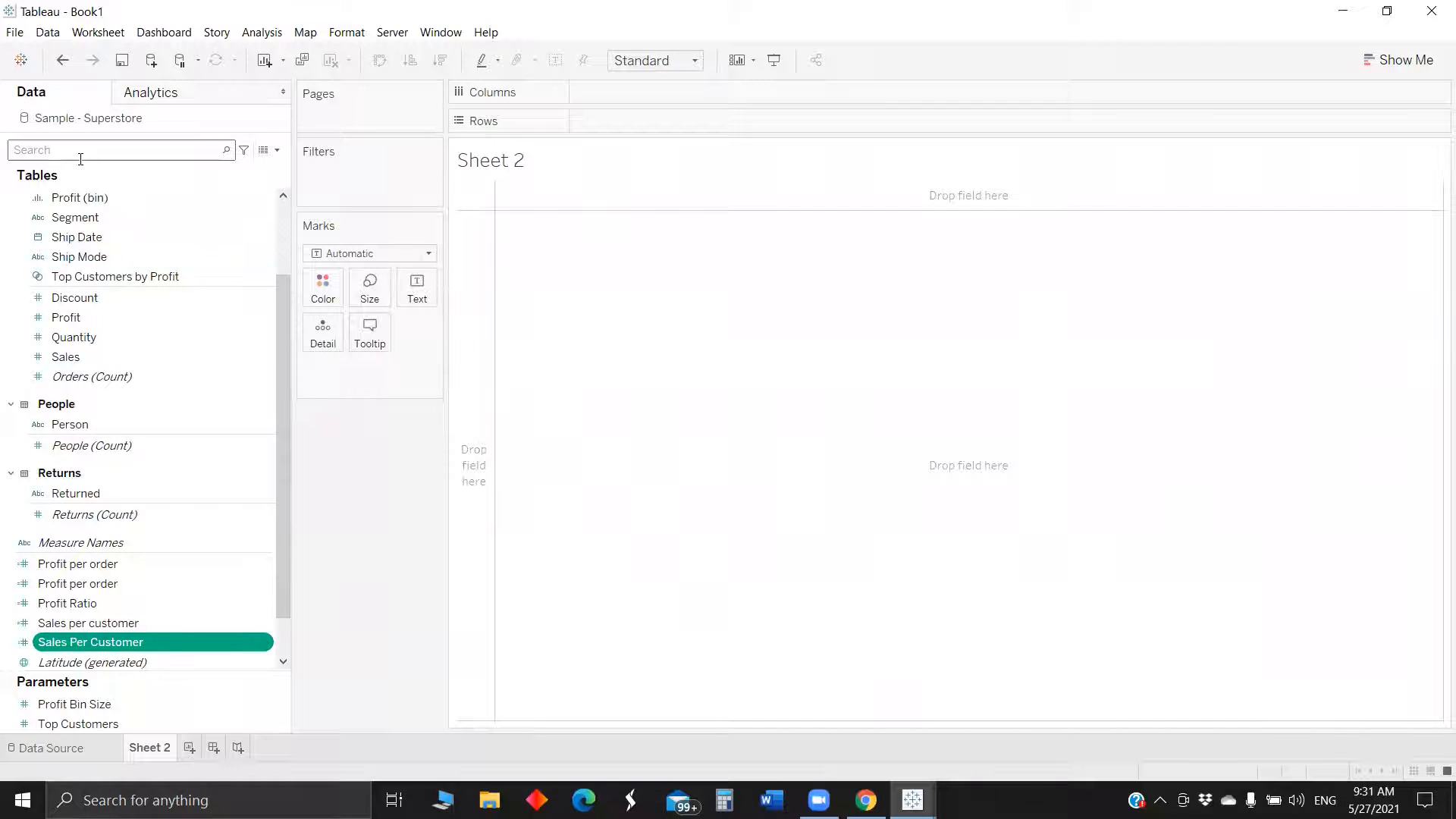
Search the fields for "me" and build a text table with Measure Names on Columns and Measure Values as text
text(me)
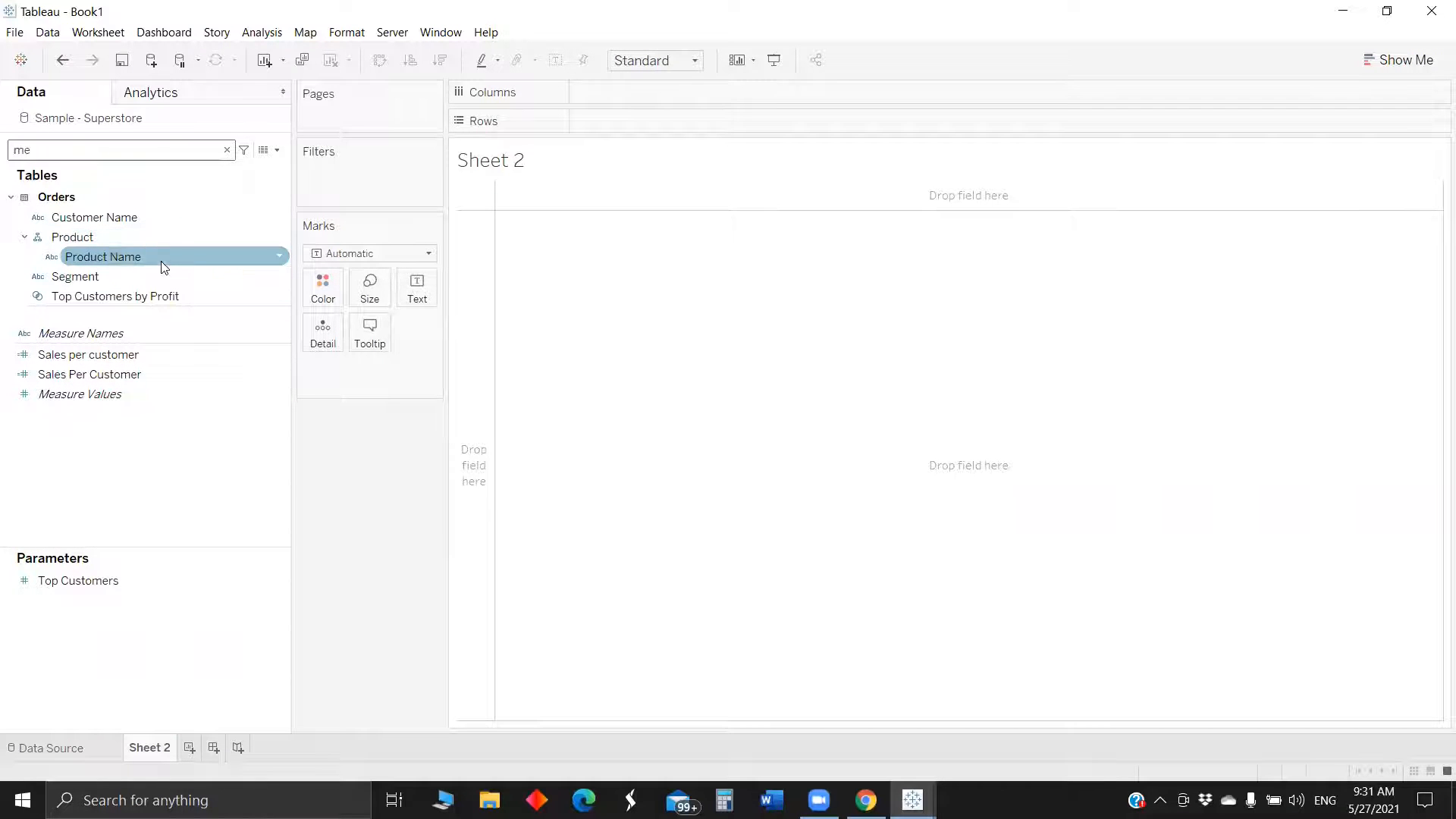
drag(137, 333, 683, 123)
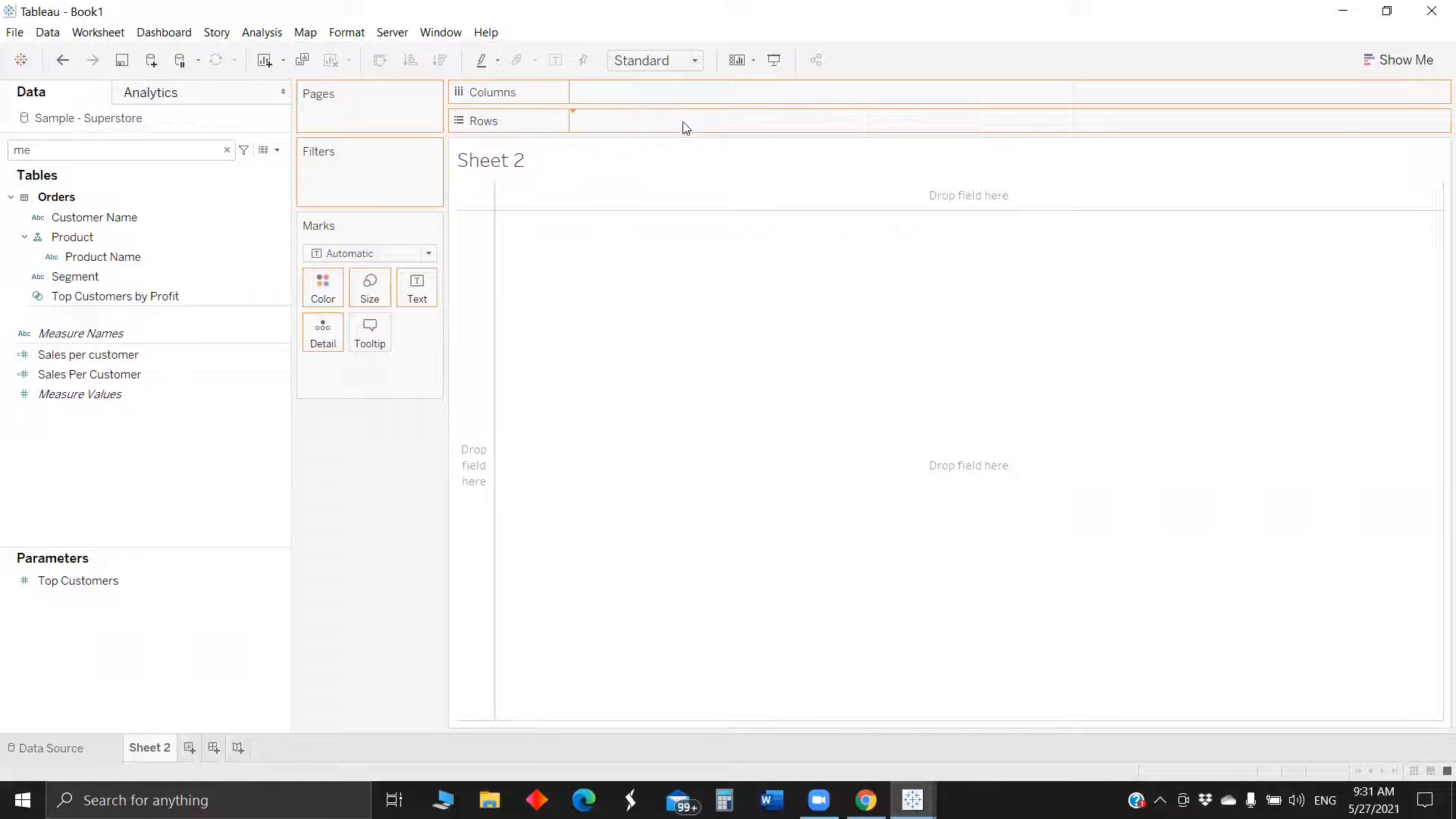
drag(123, 392, 439, 282)
drag(606, 122, 617, 91)
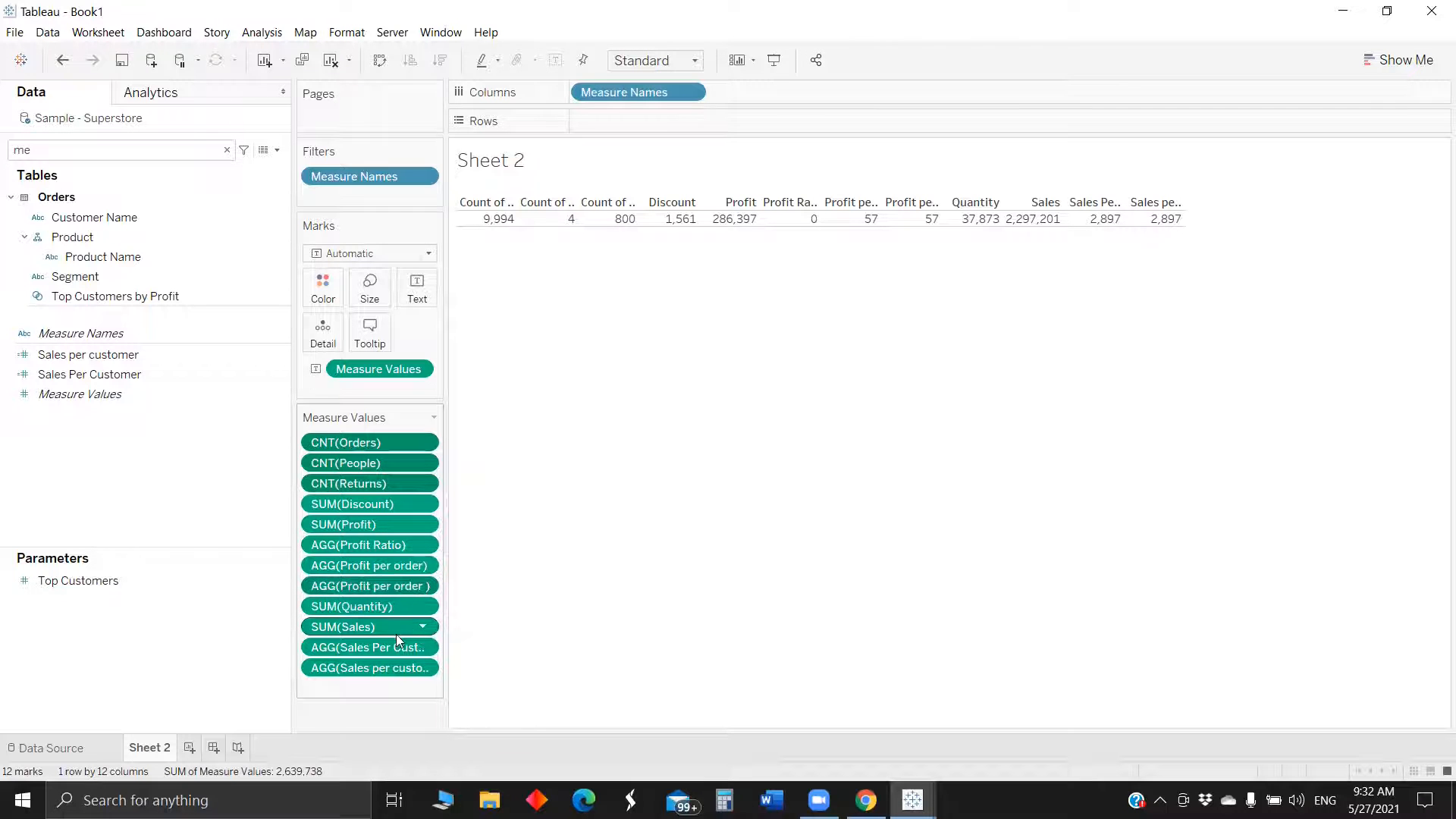
Remove the count measures and the duplicate Profit per order and Sales per customer measures, and fit the table to Entire View
click(406, 672)
drag(371, 667, 226, 657)
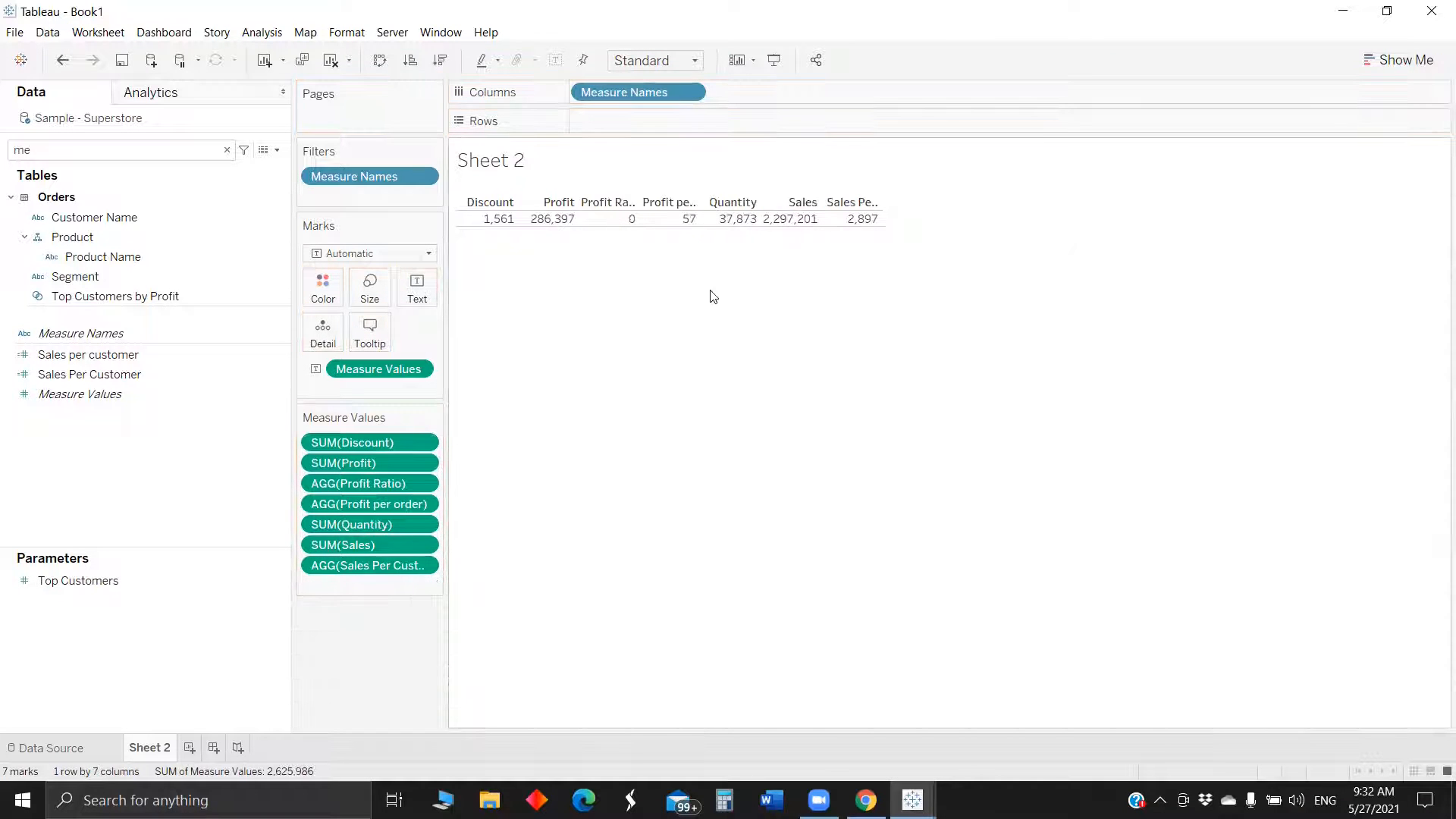
click(653, 62)
click(906, 258)
click(654, 61)
click(657, 127)
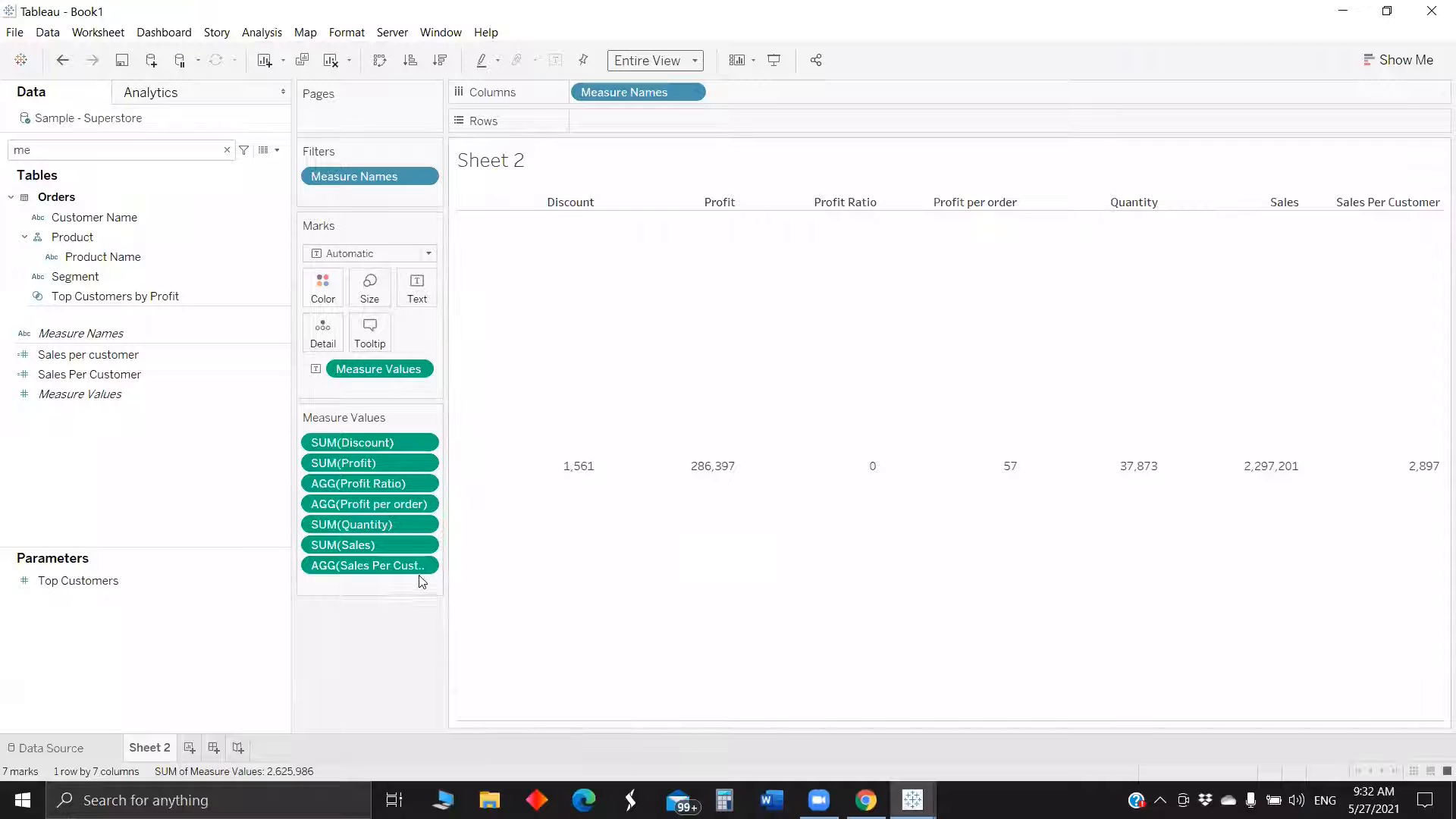
Change the aggregation of the Discount measure to Average
right_click(362, 469)
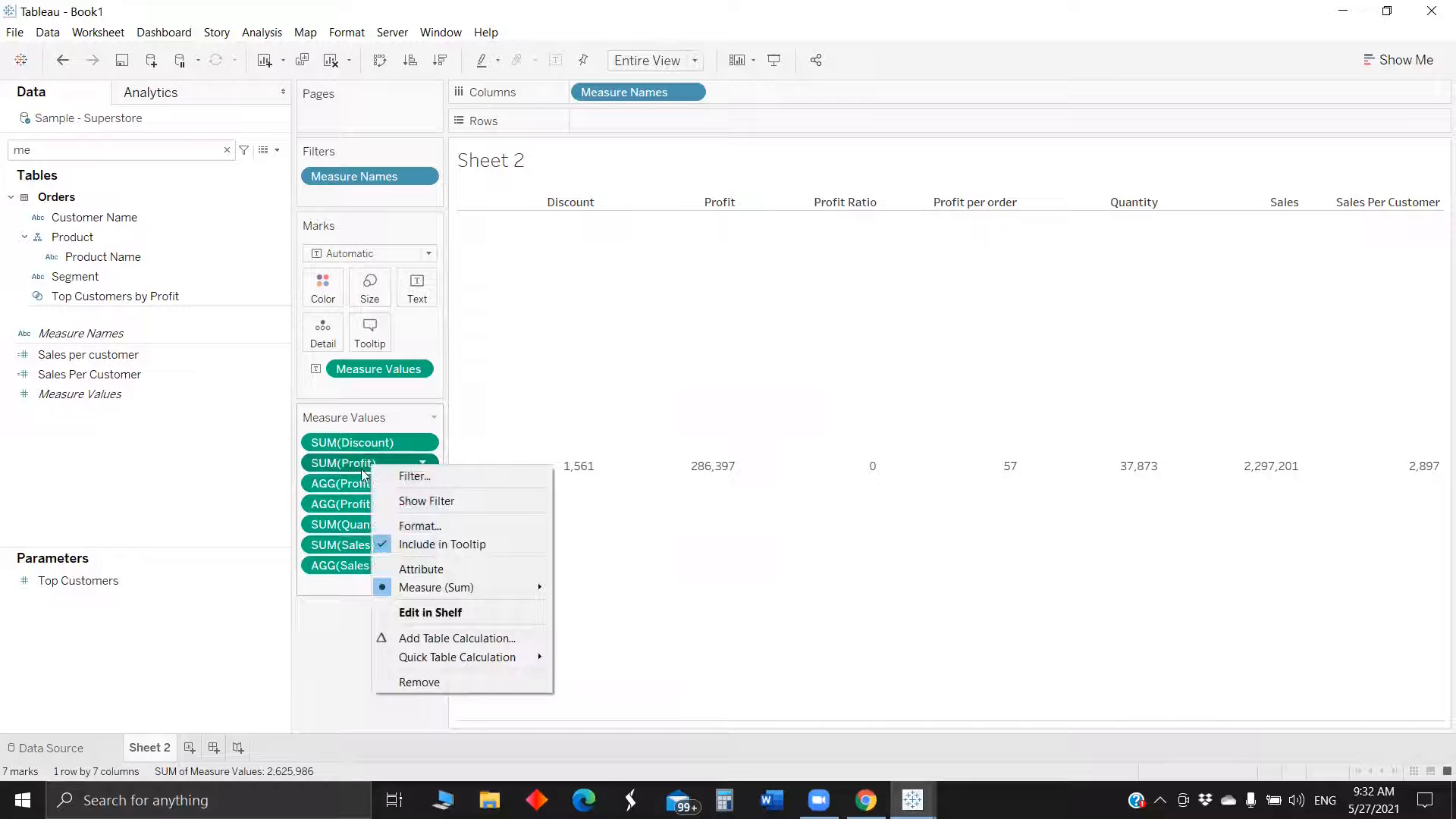
click(337, 449)
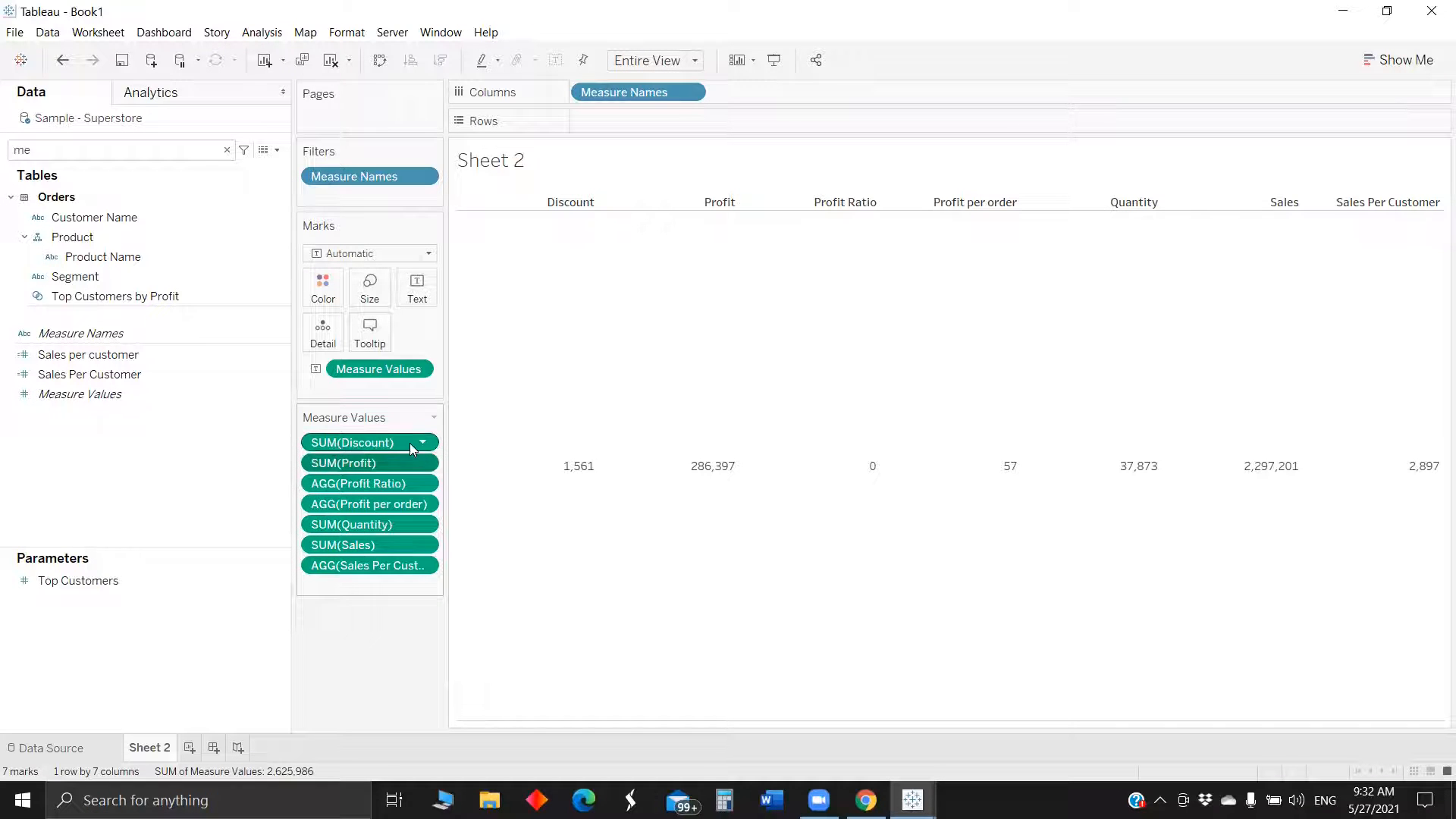
click(422, 442)
mouse_move(423, 576)
click(531, 593)
Format the average Discount values as Percentage with 2 decimal places
right_click(341, 446)
click(372, 500)
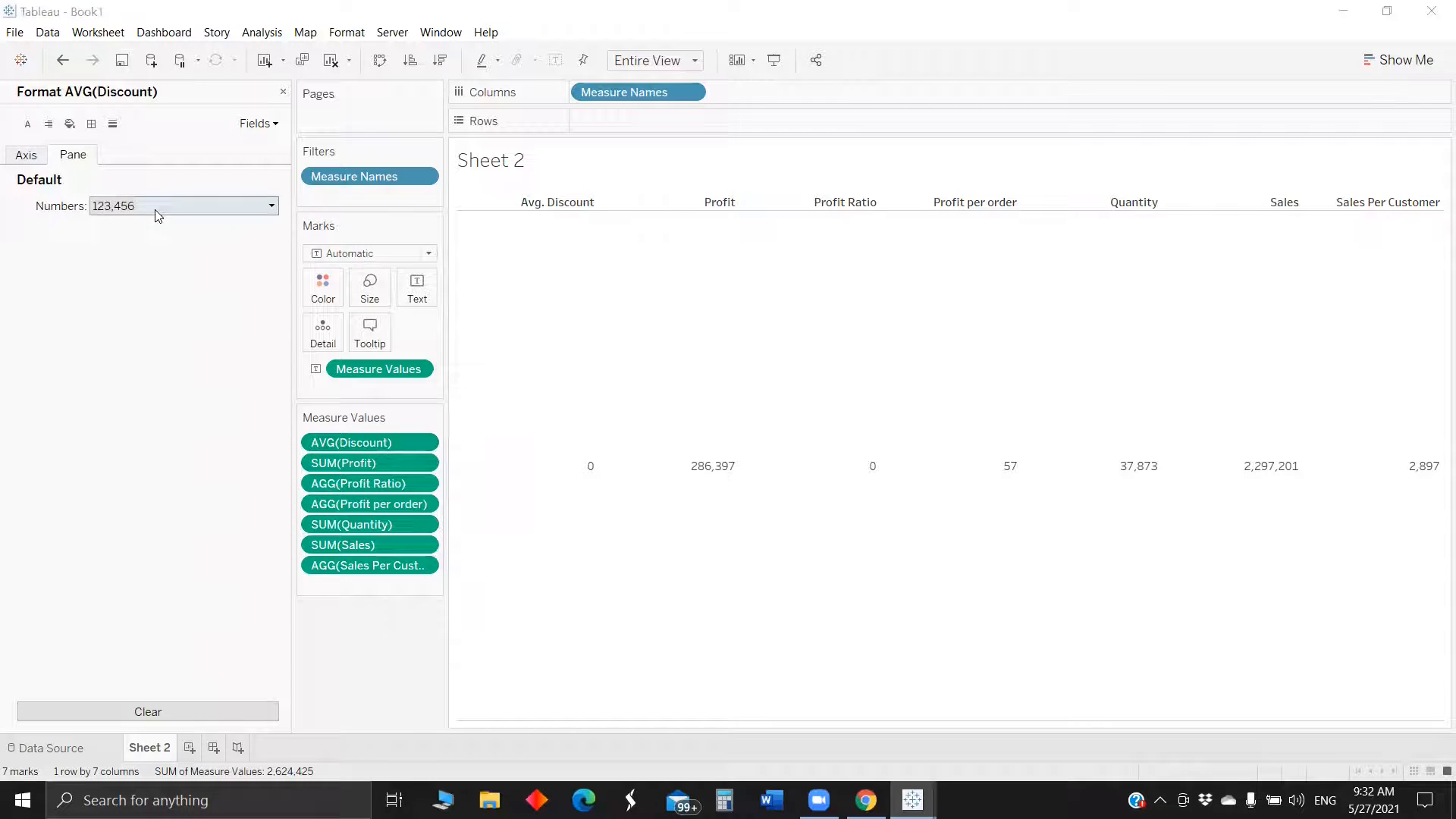
click(155, 210)
click(151, 310)
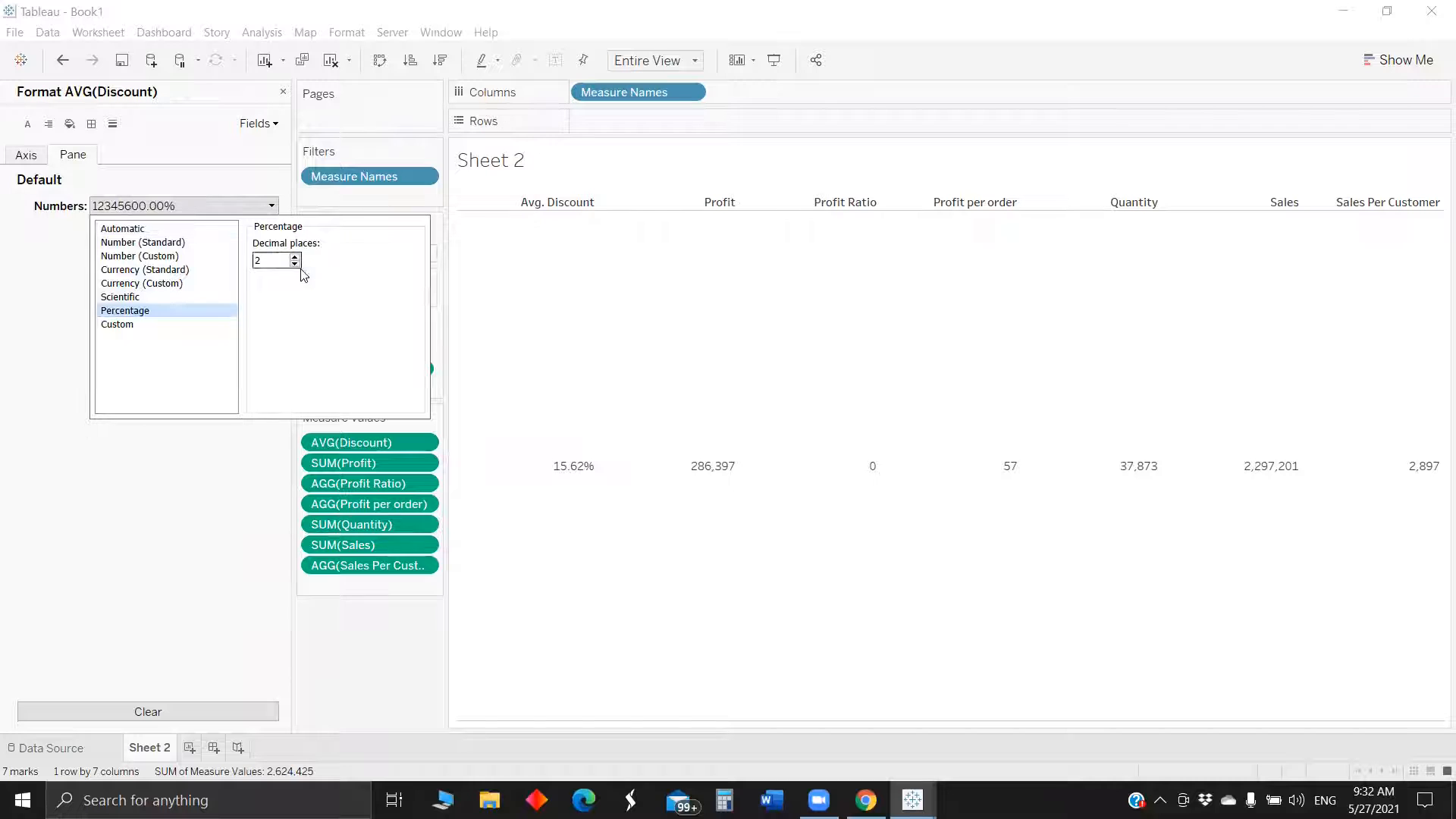
Format the Profit Ratio values as Percentage with 1 decimal place
click(364, 483)
click(364, 481)
click(139, 206)
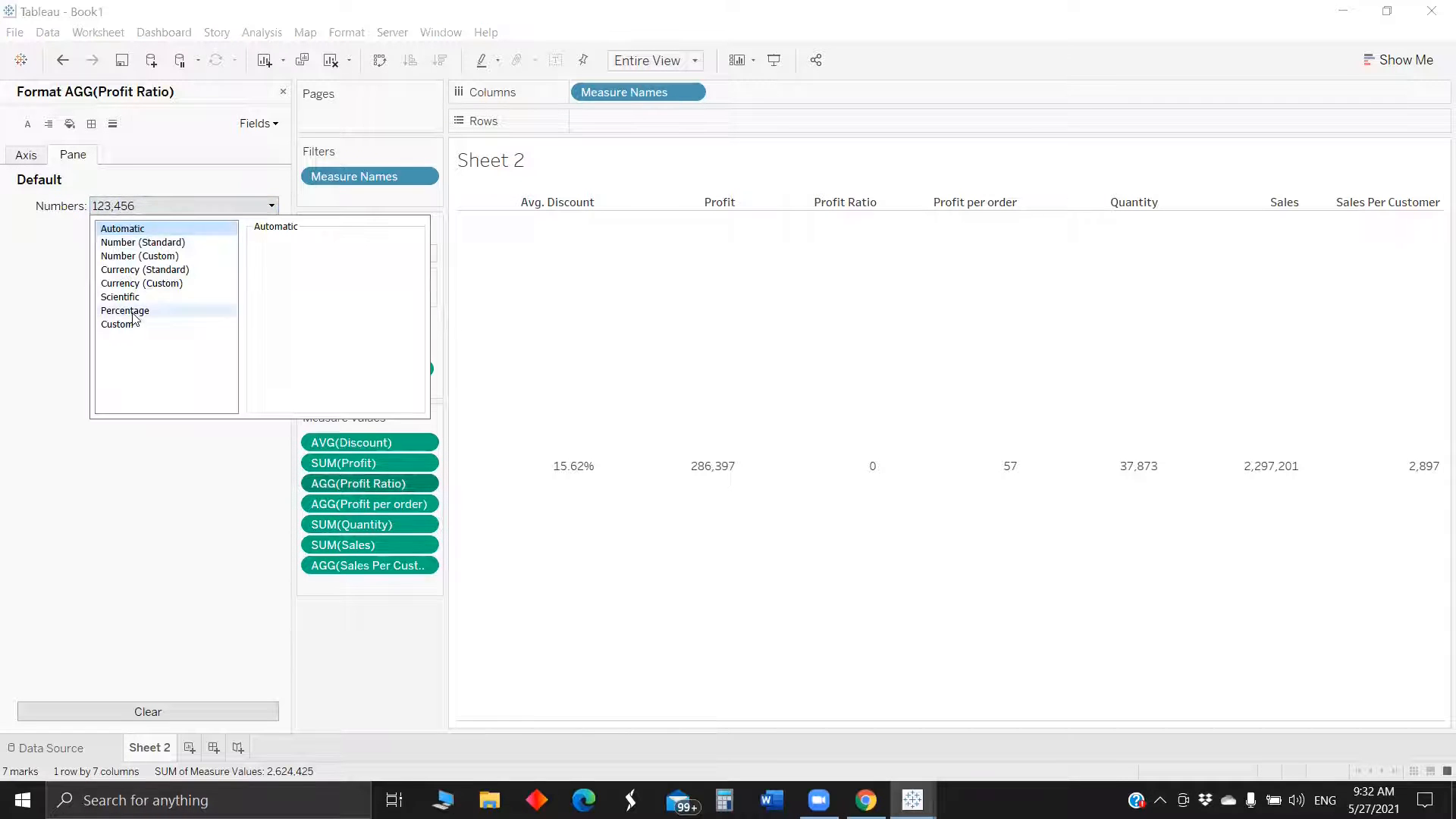
click(130, 311)
click(295, 264)
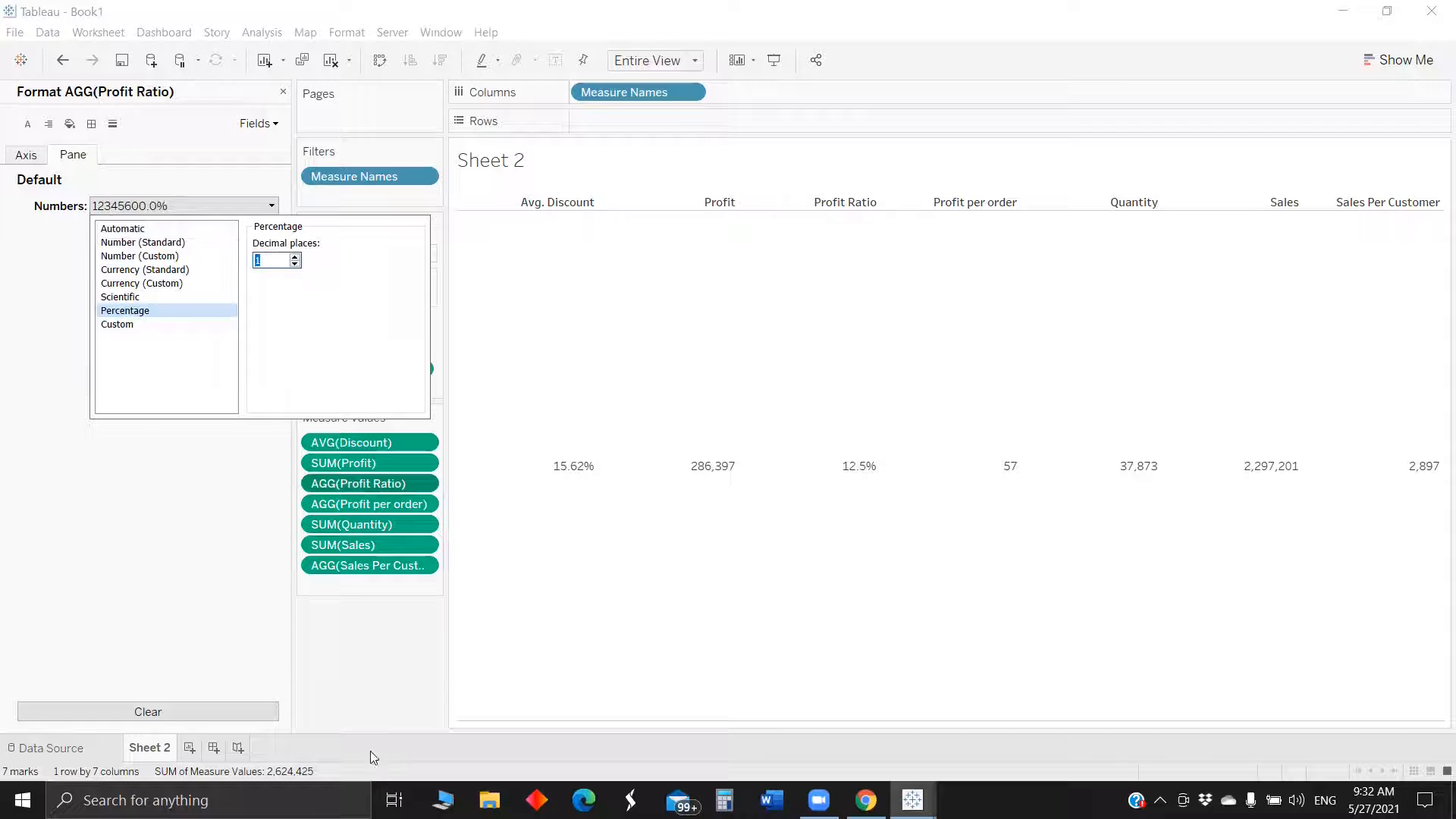
click(367, 689)
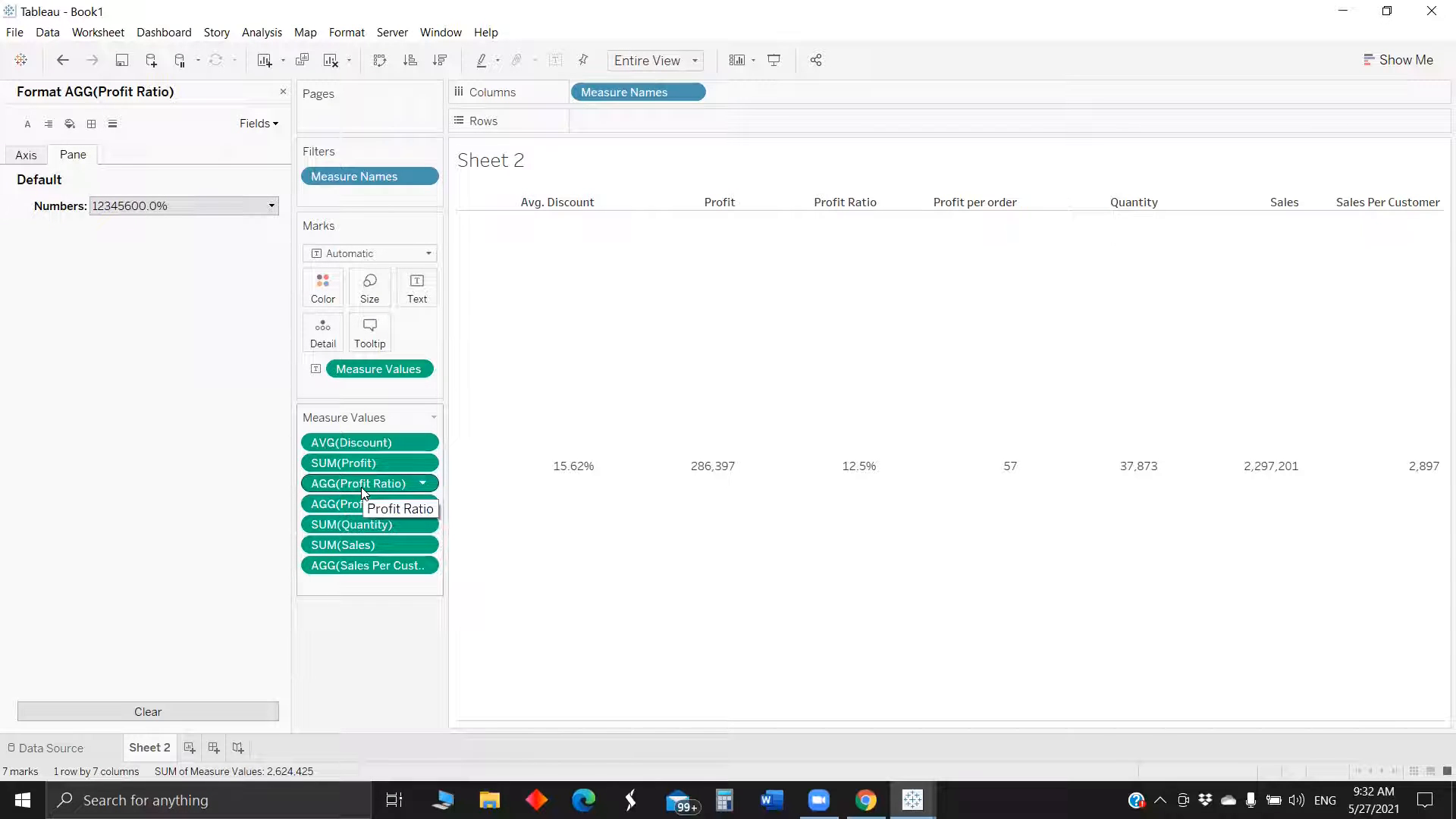
Format the Sales values as Currency (Custom) with 0 decimal places
click(355, 526)
click(358, 546)
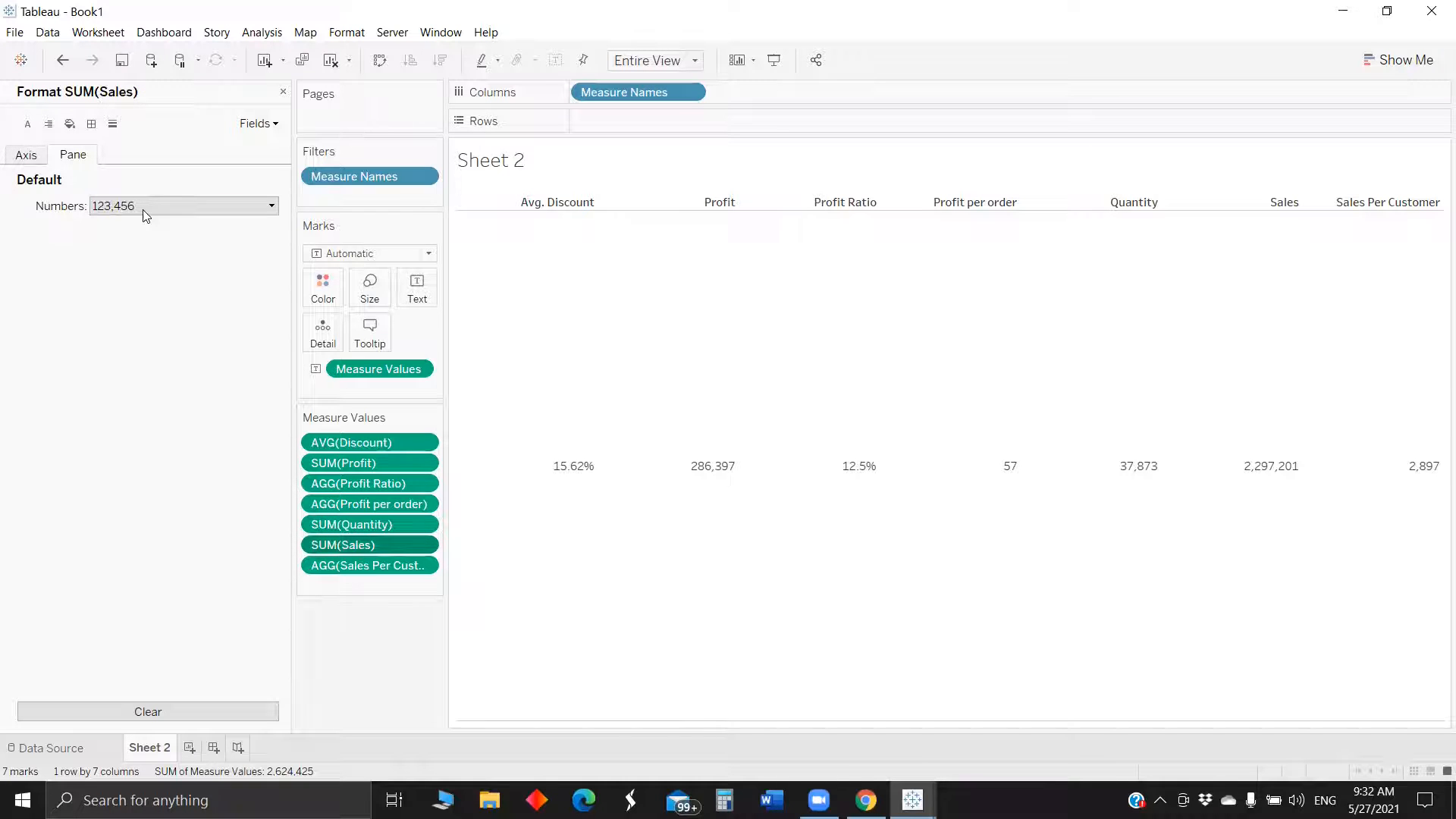
click(144, 206)
click(160, 283)
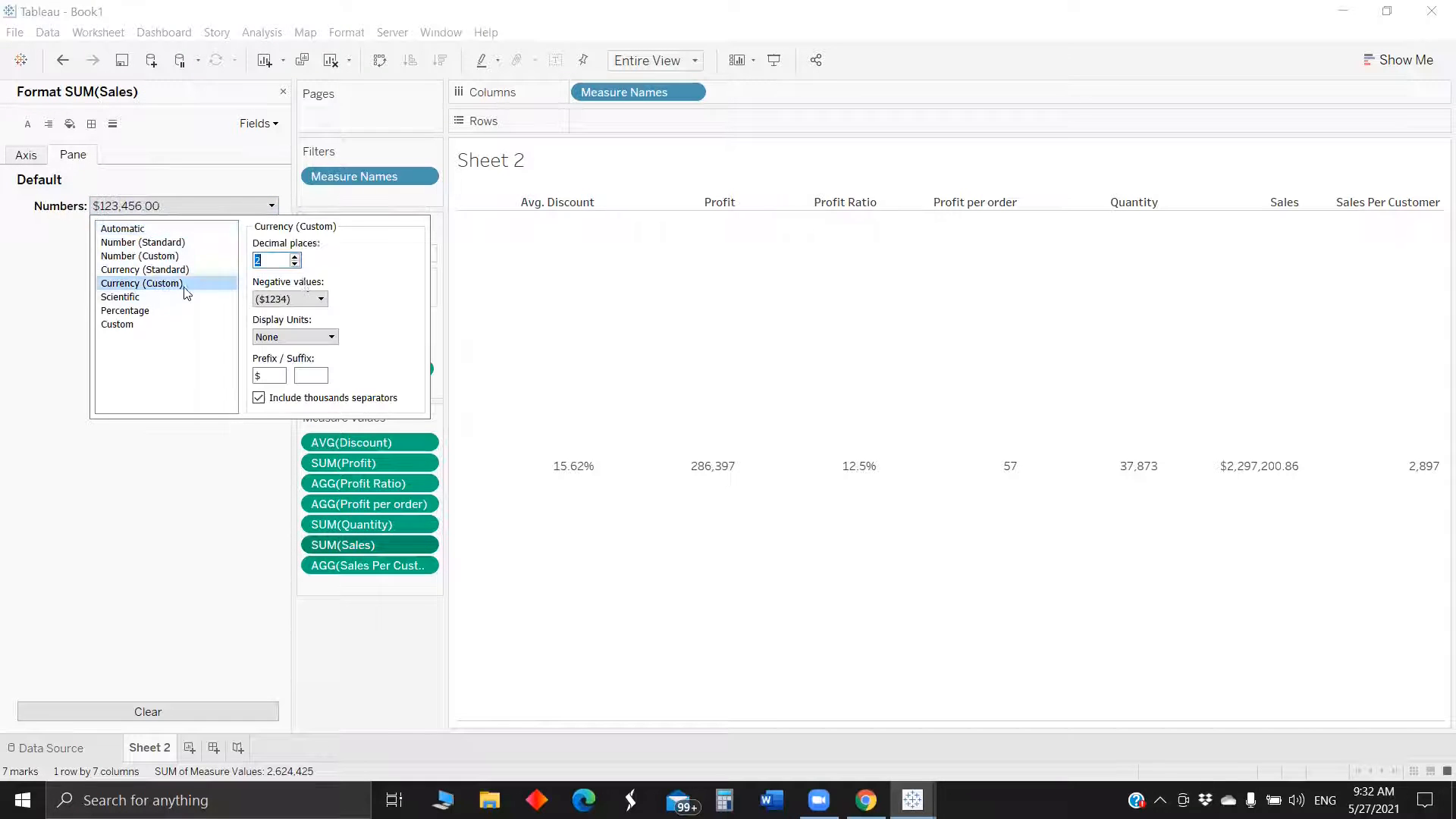
click(295, 264)
click(295, 264)
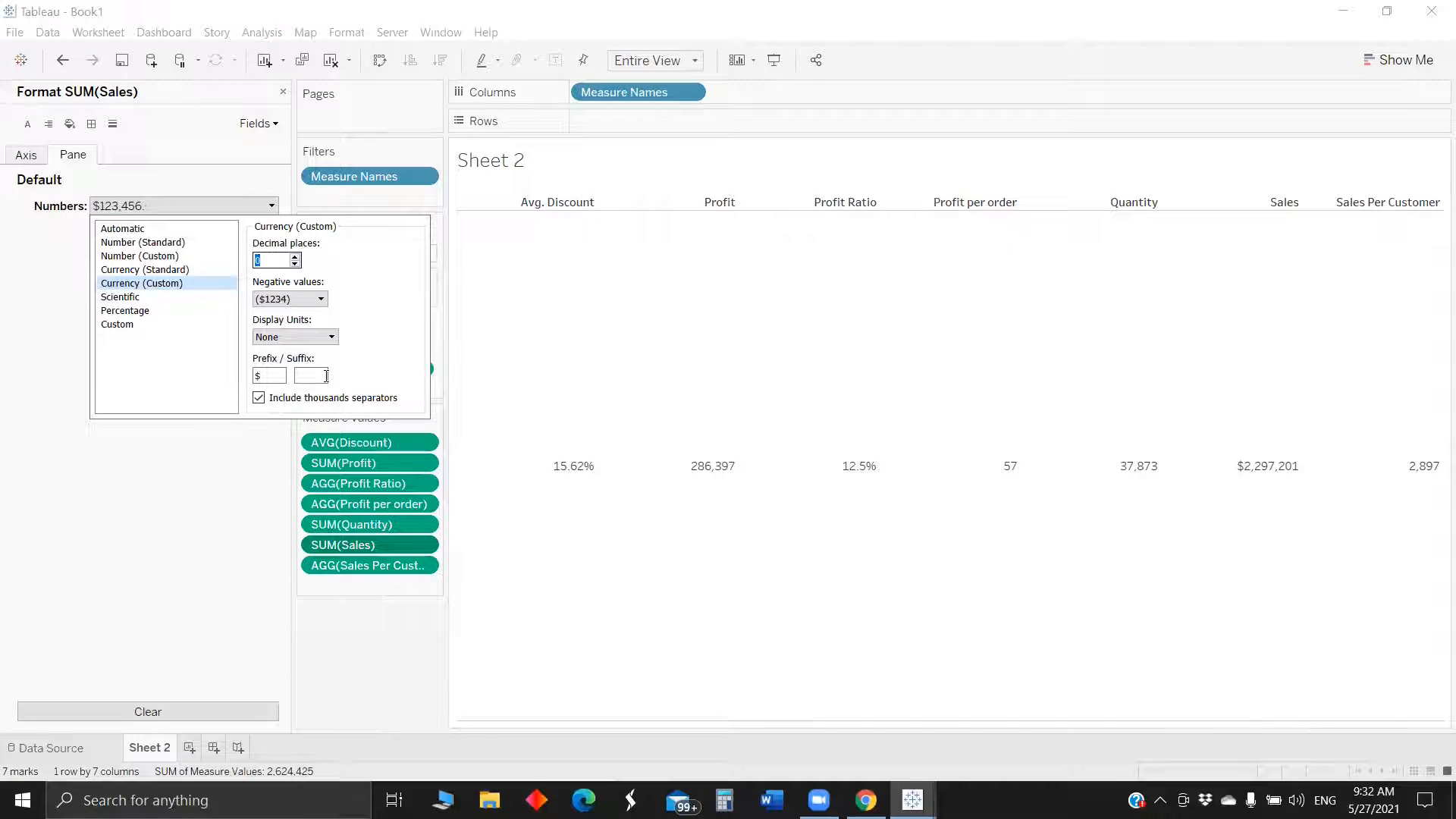
Format the Sales Per Customer values as Currency (Custom) with 0 decimal places
click(365, 568)
click(365, 568)
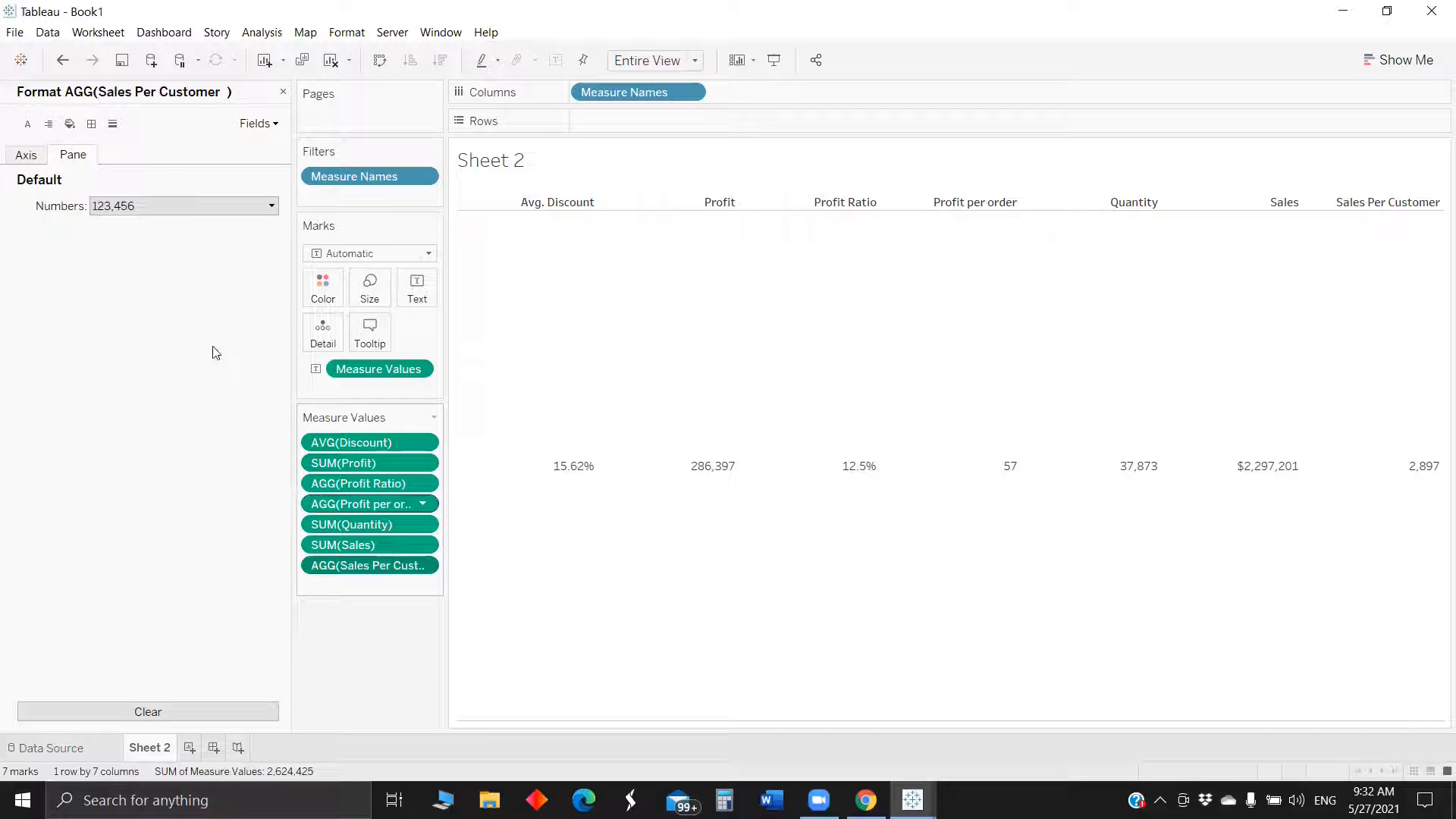
click(144, 207)
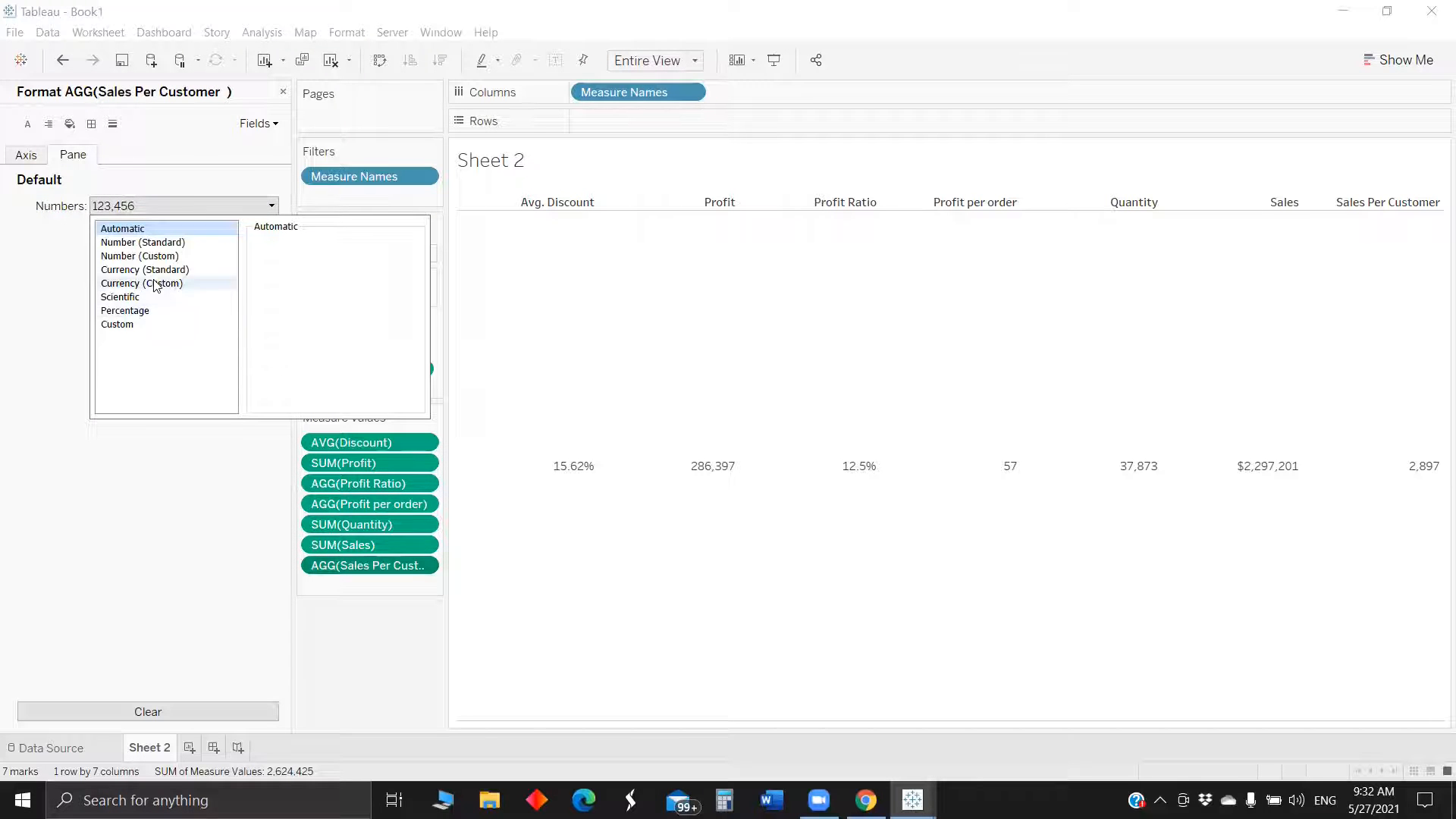
click(148, 283)
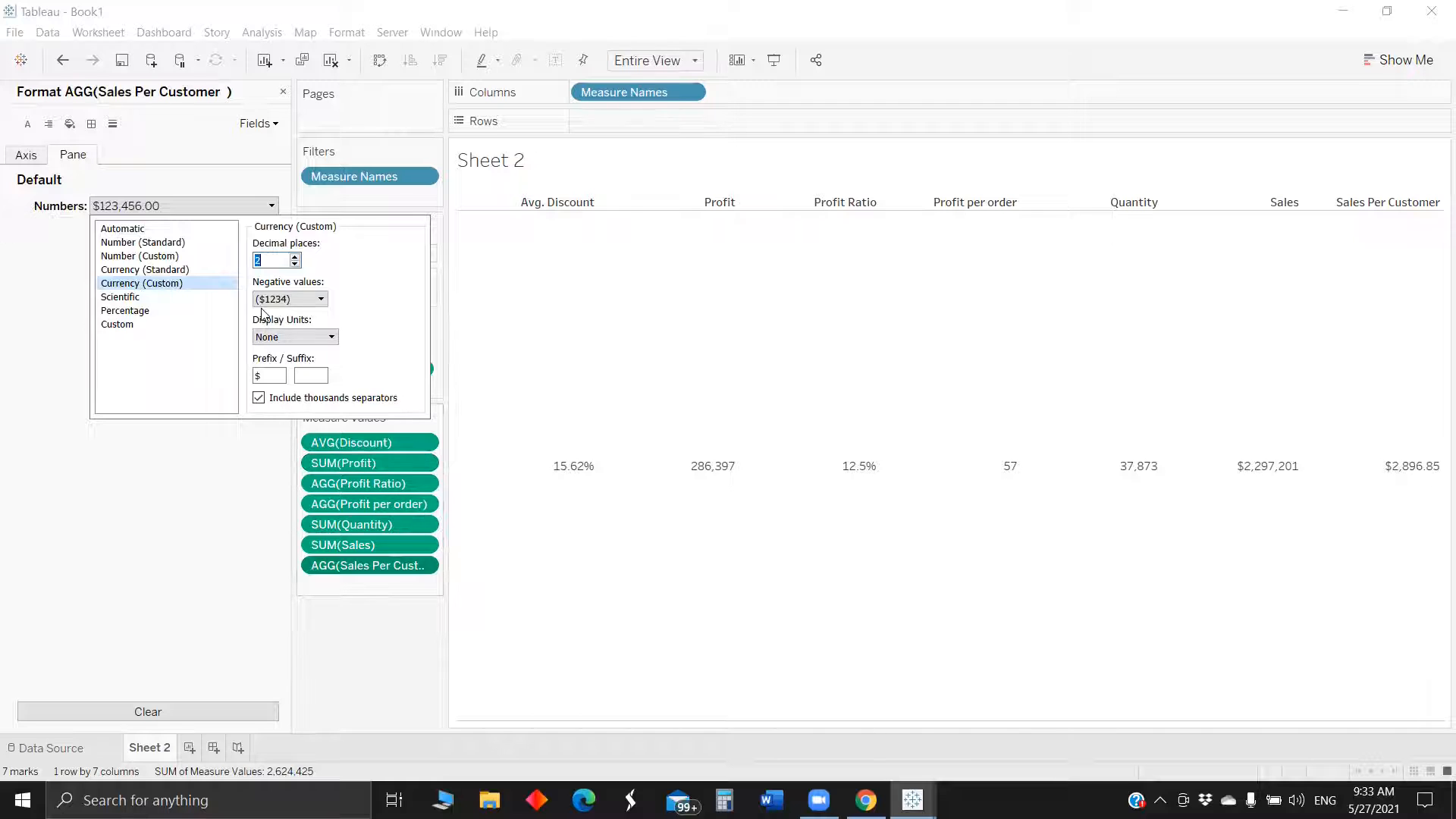
click(295, 265)
click(295, 263)
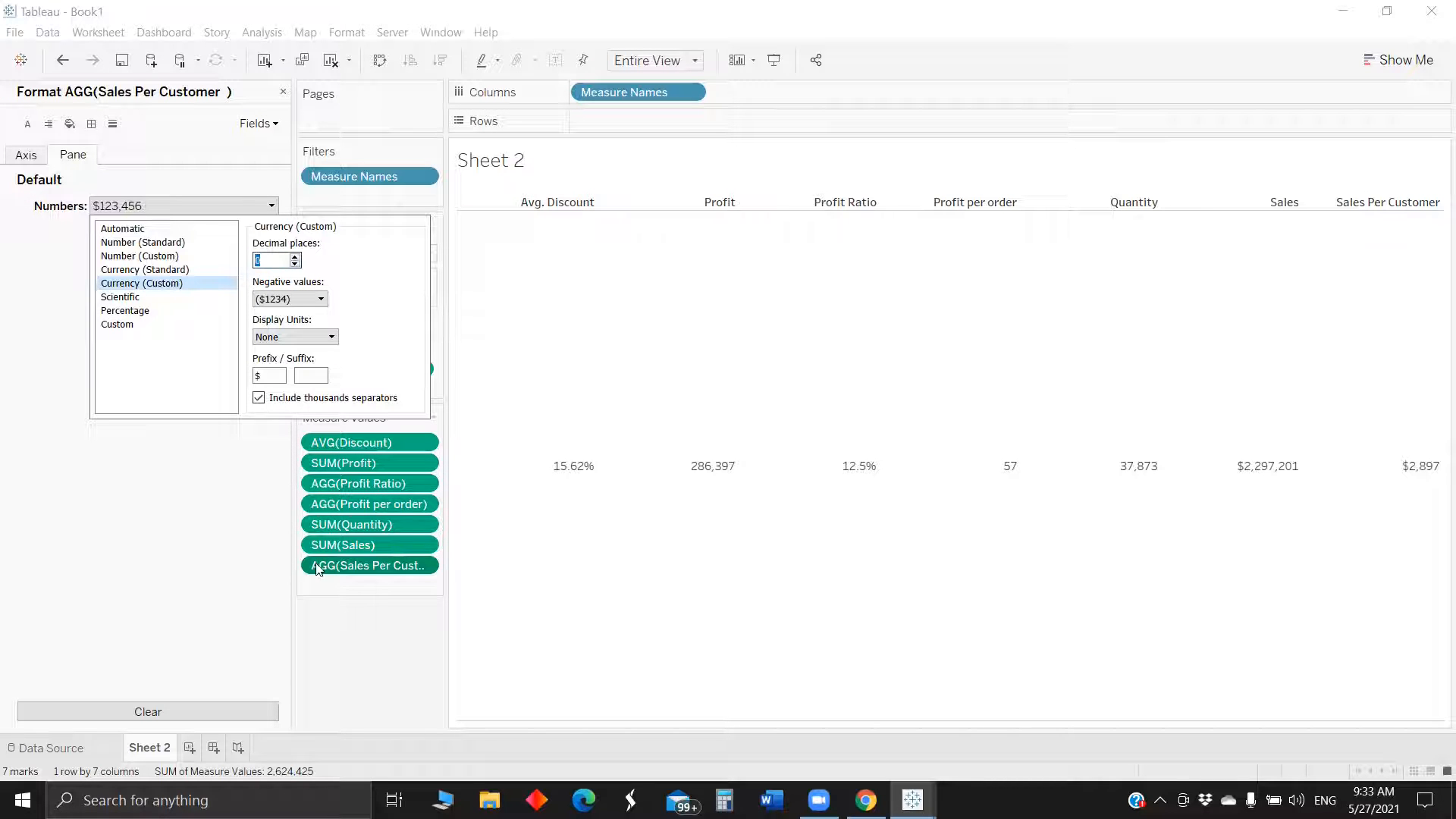
click(326, 634)
Format the Profit values as Currency (Custom) with 0 decimal places
click(356, 462)
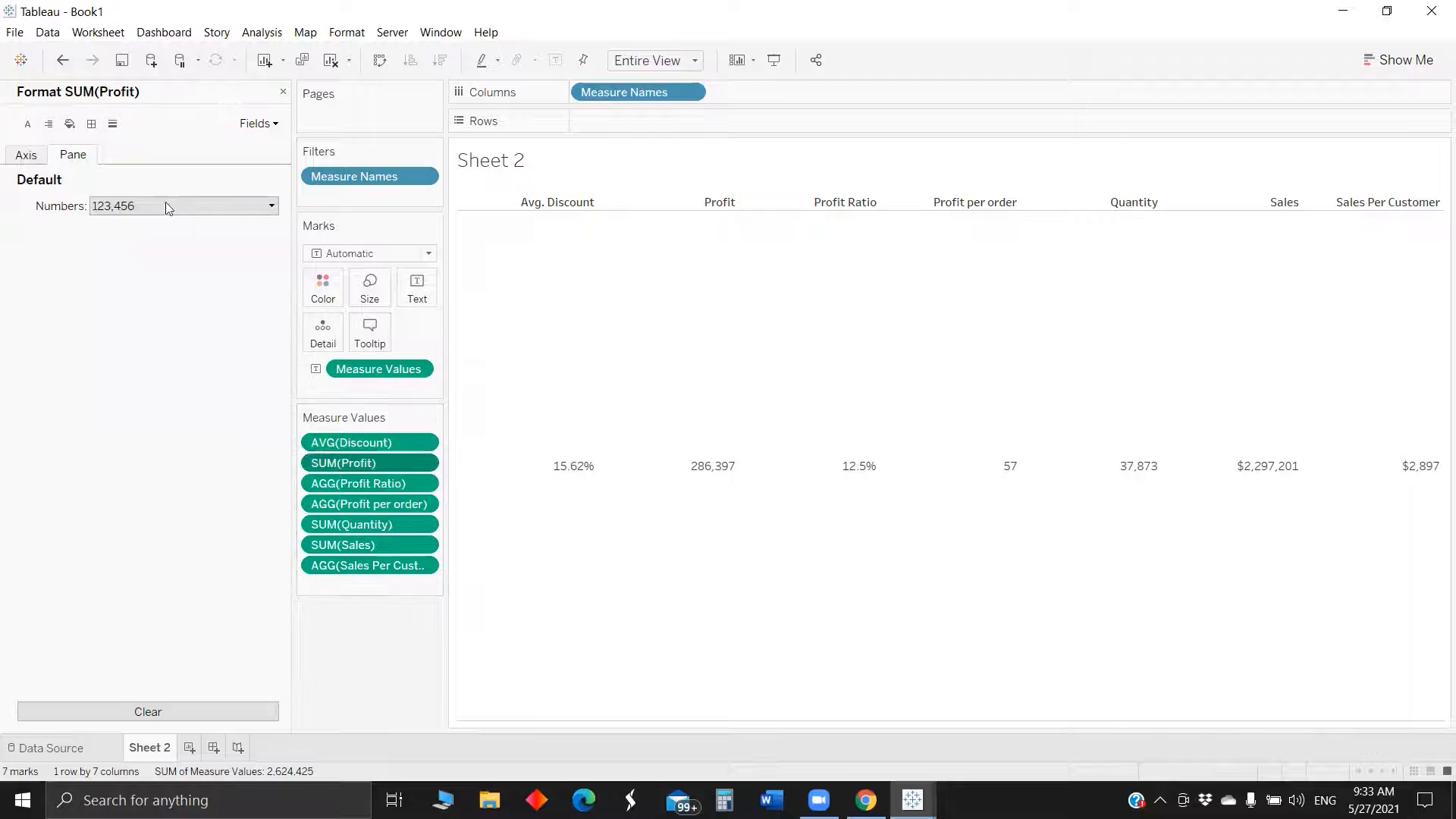
click(148, 207)
click(144, 269)
click(151, 283)
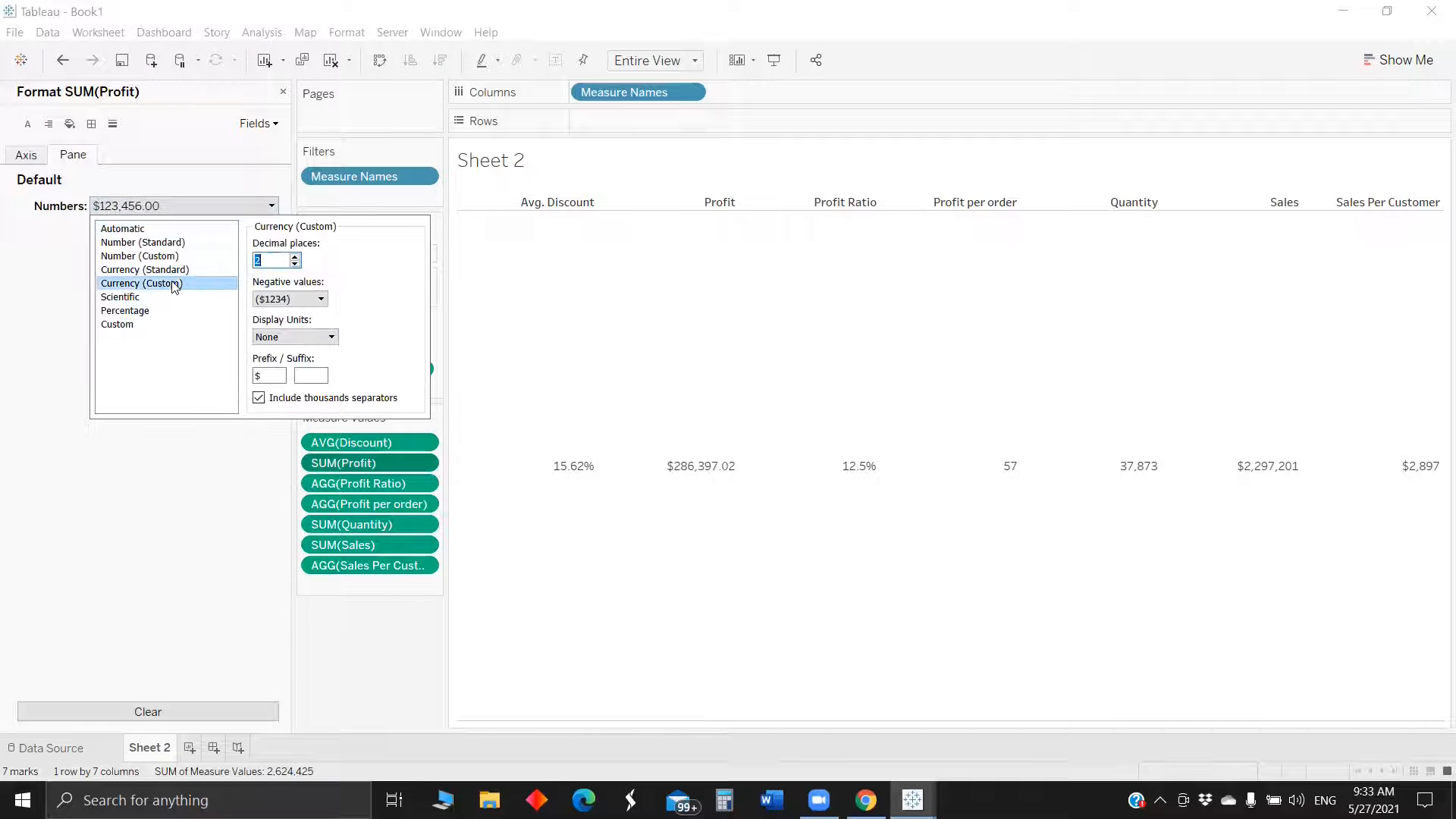
click(294, 264)
click(294, 264)
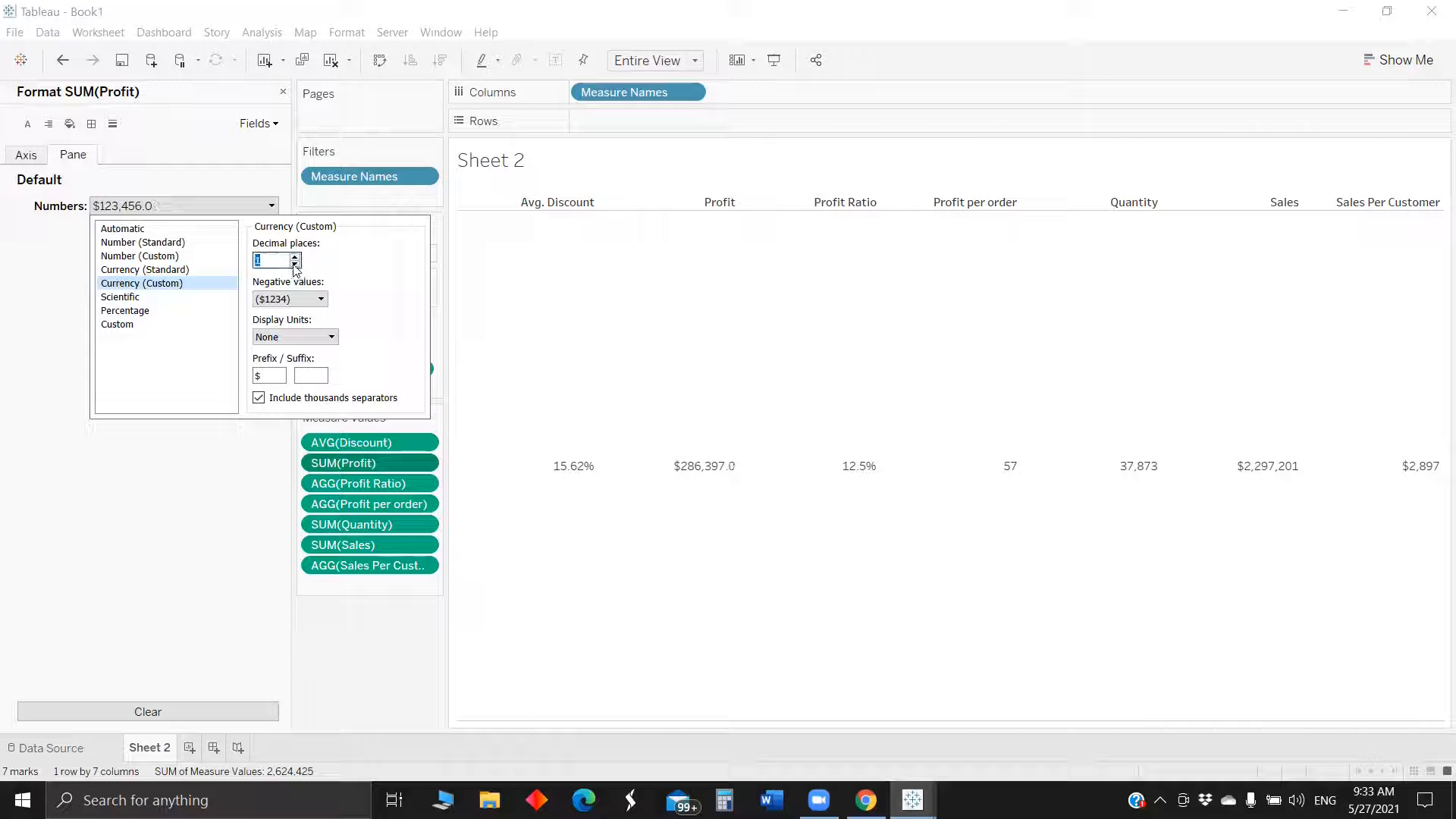
click(370, 649)
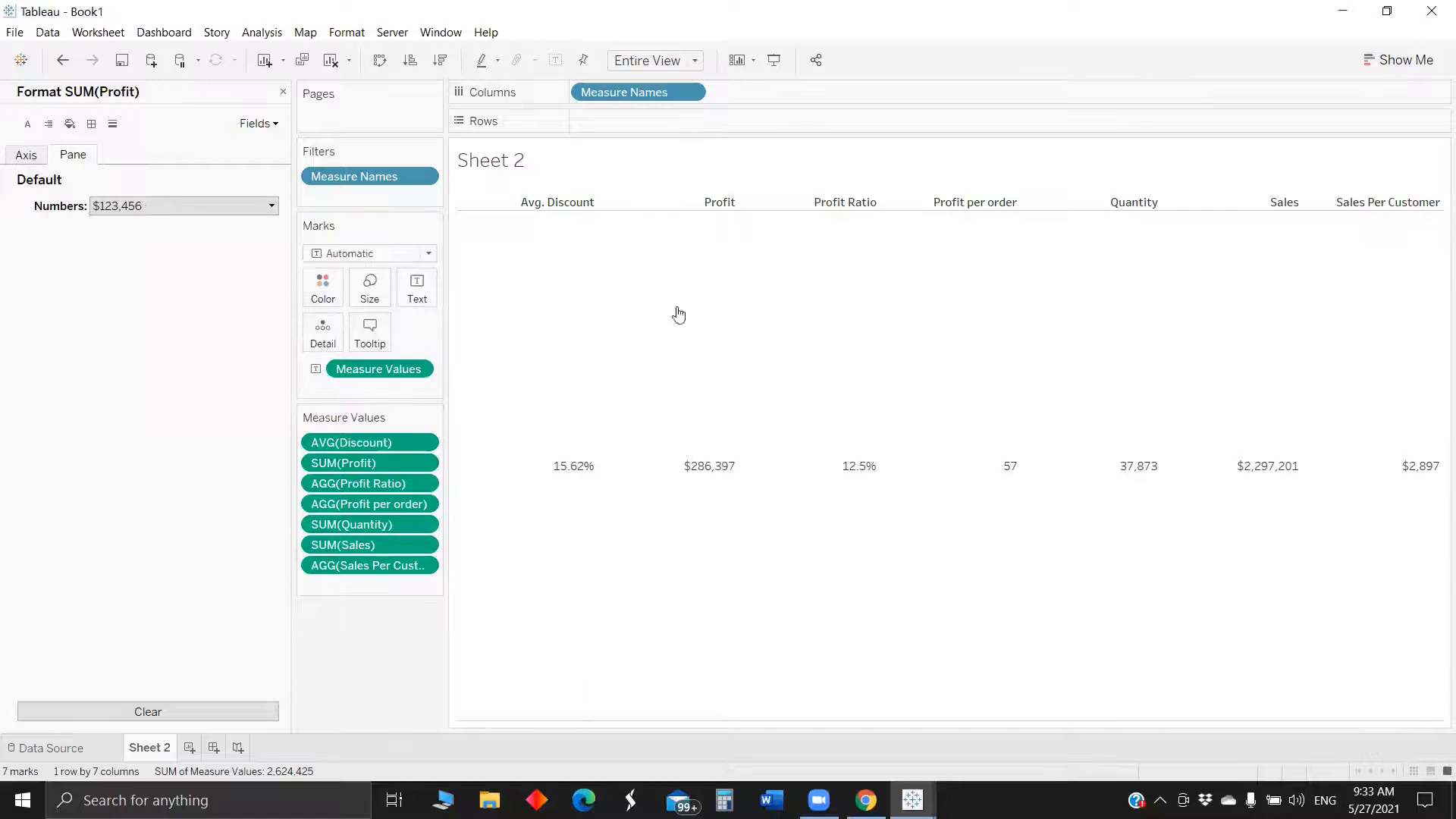
Shrink the Book1 window and place it over the Superstore workbook so that the Overview dashboard's KPI row stays in view
click(1389, 11)
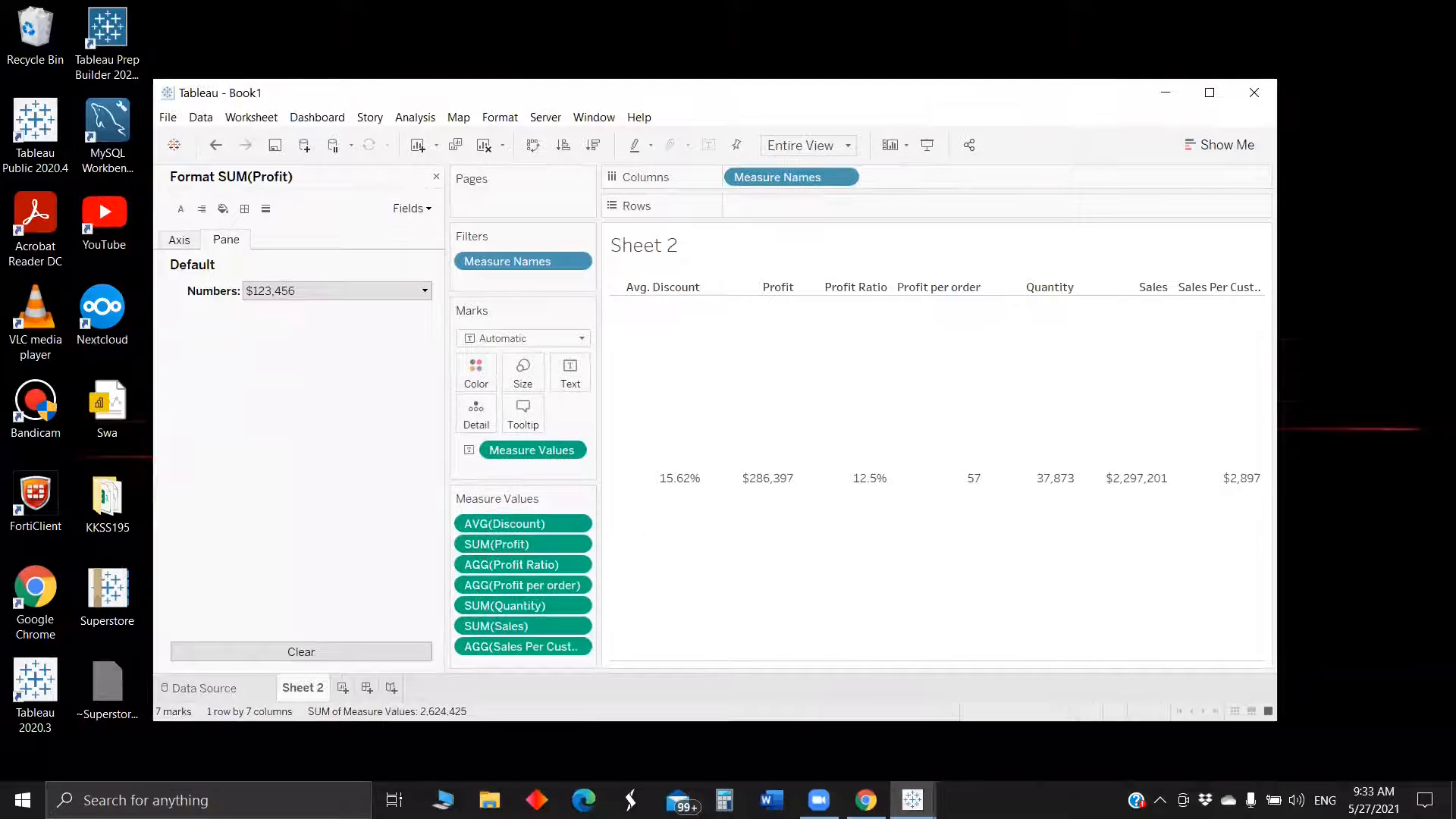
mouse_move(912, 800)
click(857, 715)
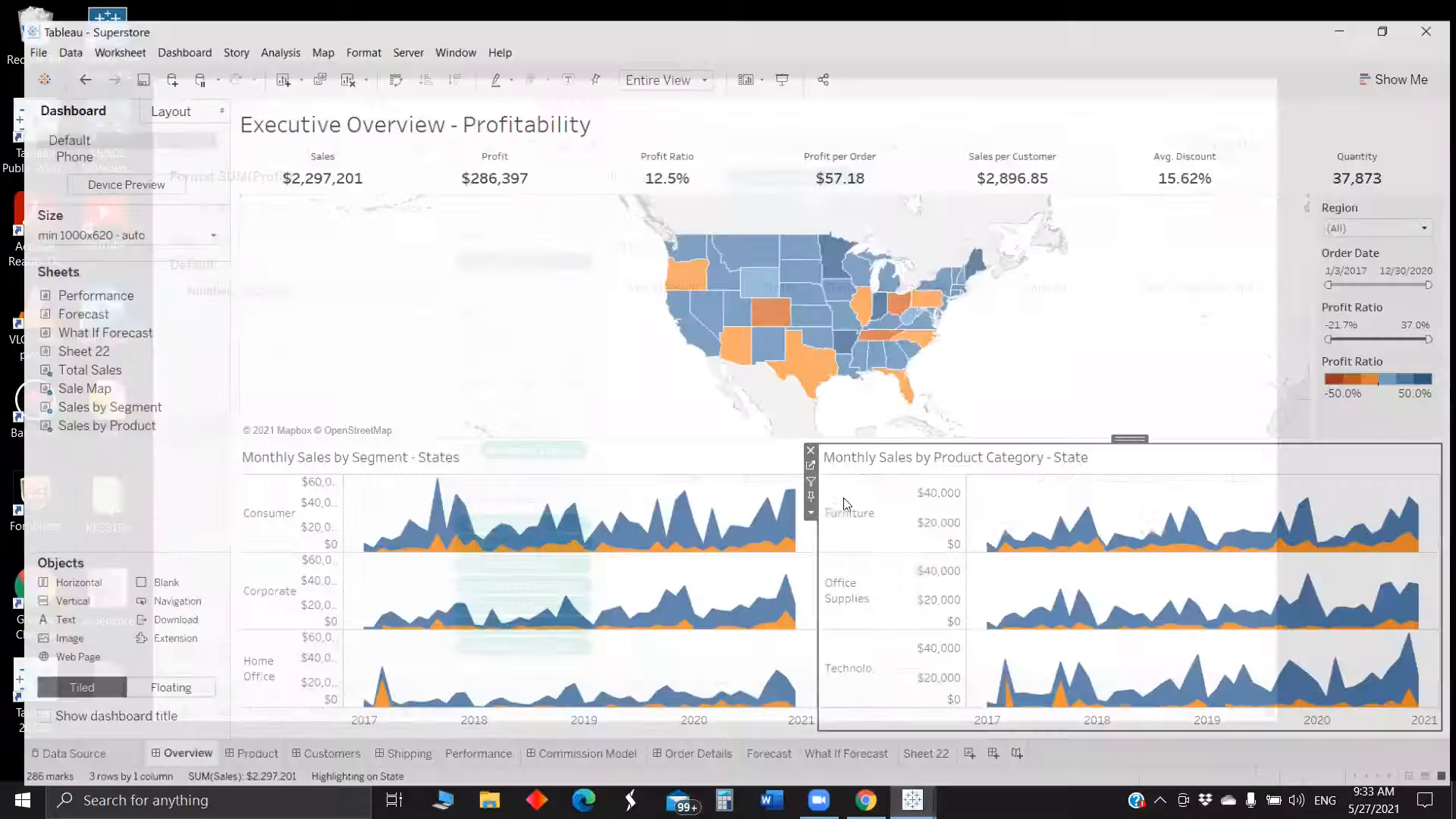
mouse_move(912, 800)
click(940, 651)
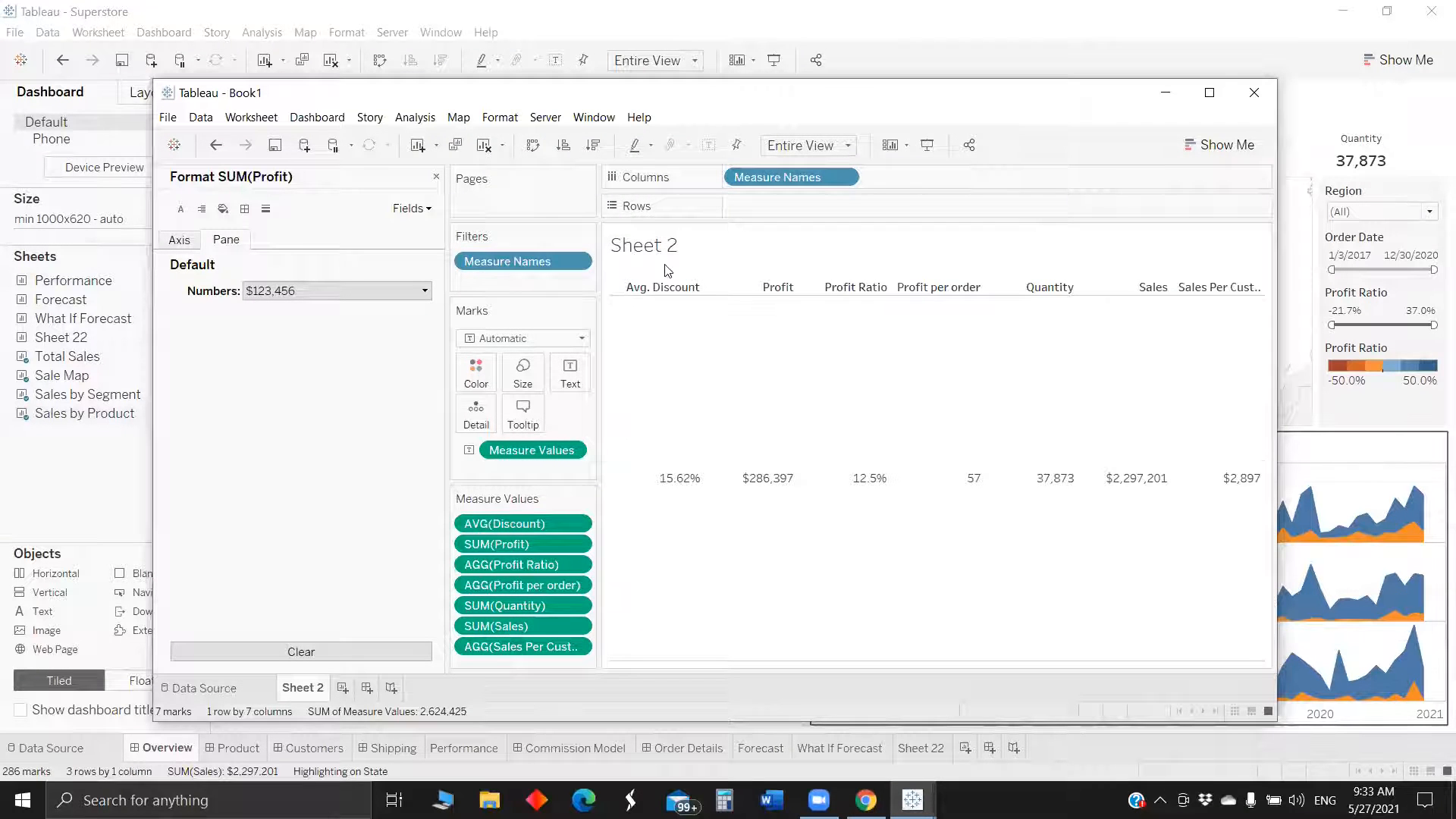
drag(728, 98, 664, 264)
Reorder the measures to Sales, Profit, Profit Ratio, Profit per order, Sales Per Customer, Avg. Discount, Quantity, and maximize the Book1 window
drag(453, 788, 453, 677)
drag(452, 730, 455, 697)
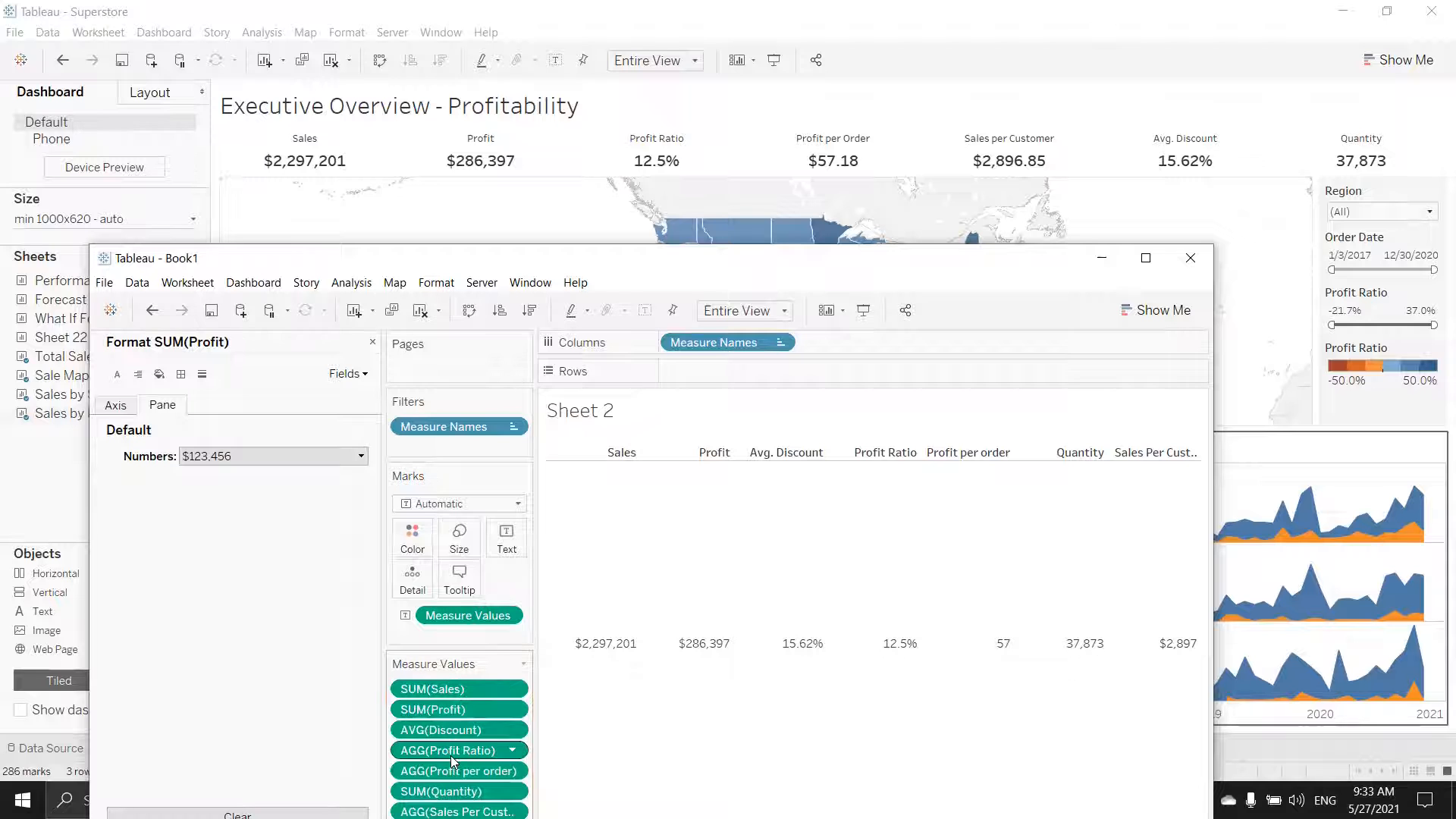
drag(456, 750, 461, 716)
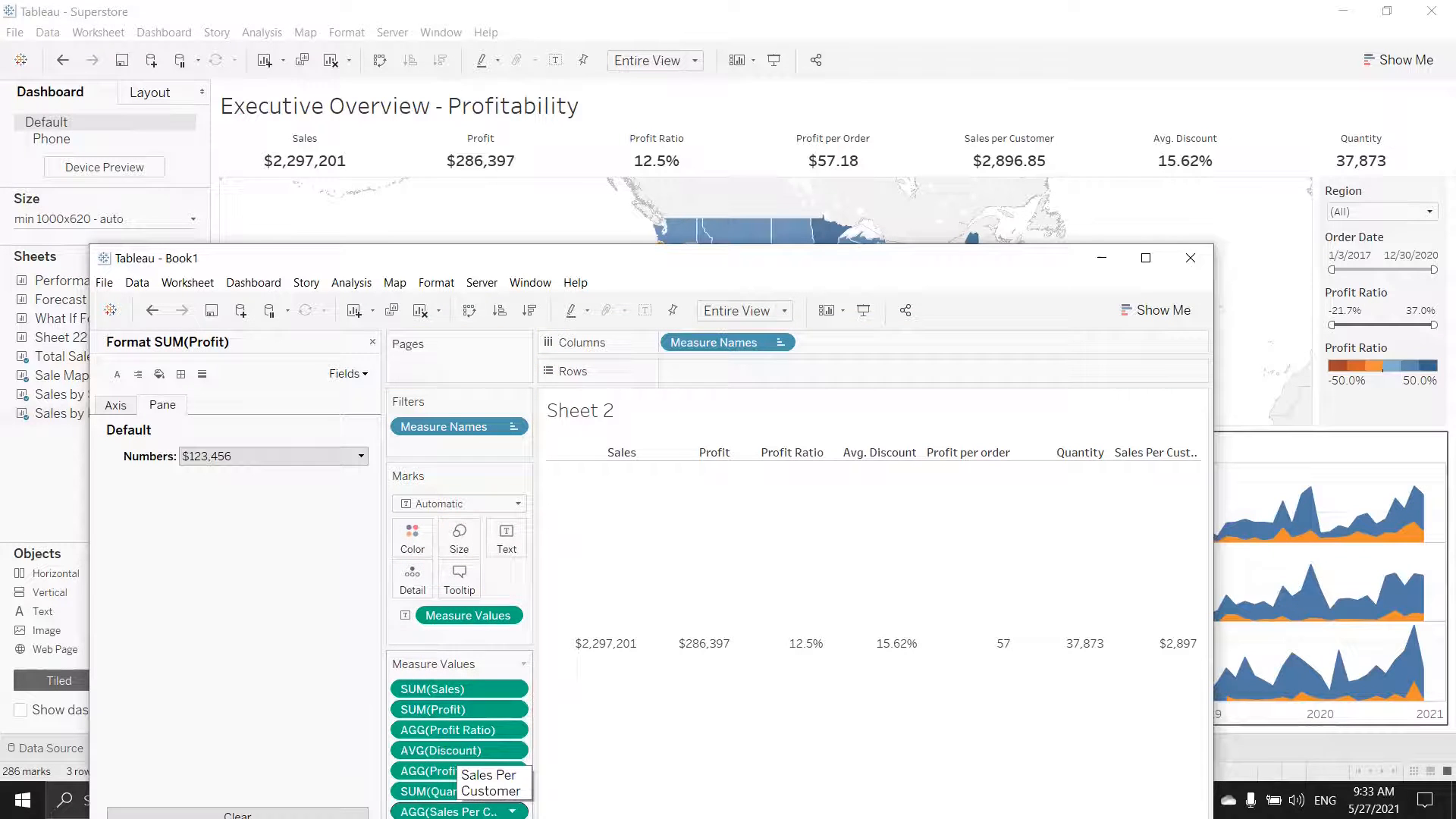
drag(485, 791, 451, 789)
click(1146, 258)
drag(361, 504, 362, 590)
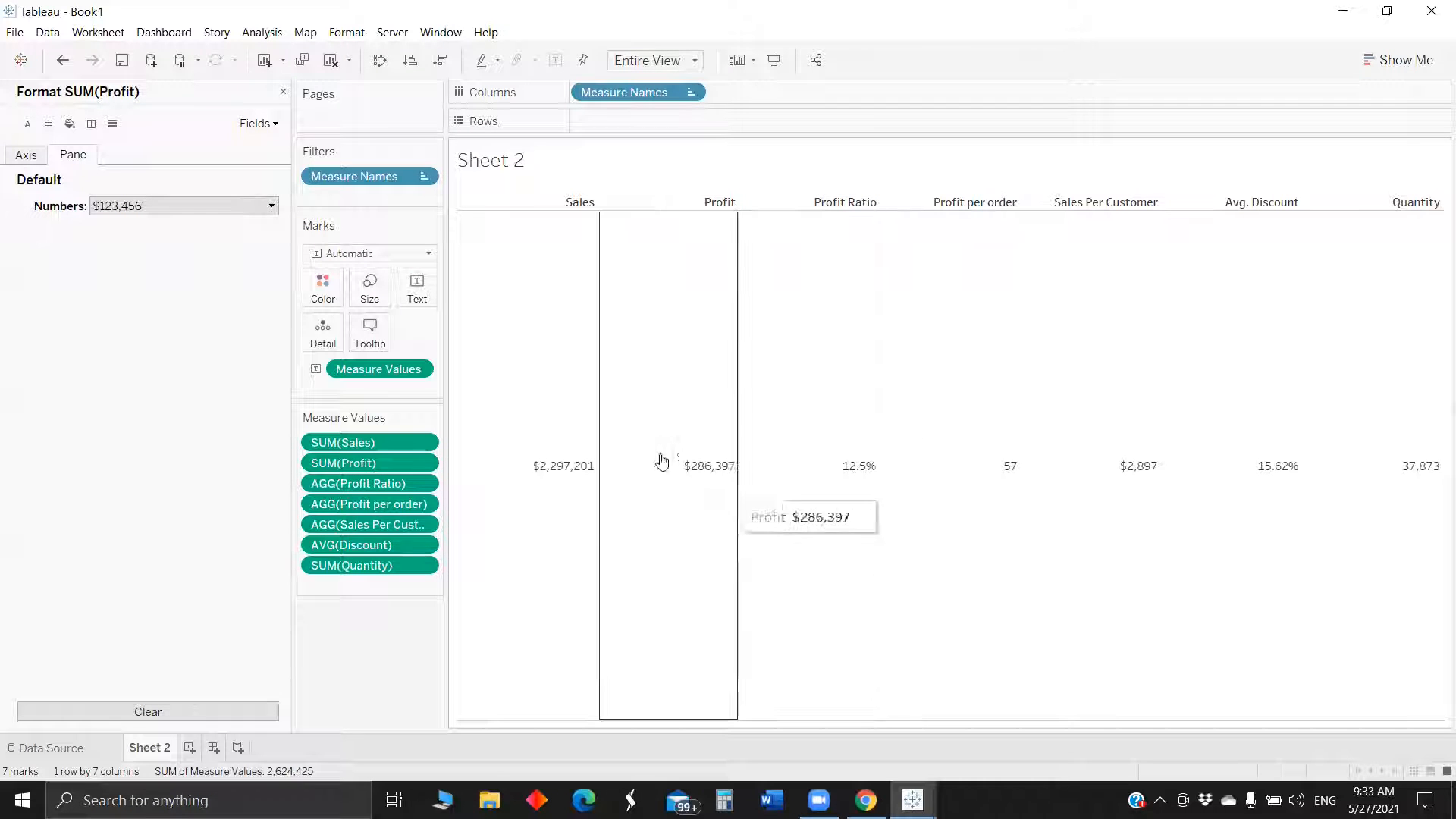
Switch to the Superstore workbook to compare the new table with the Overview dashboard's KPI row
mouse_move(912, 800)
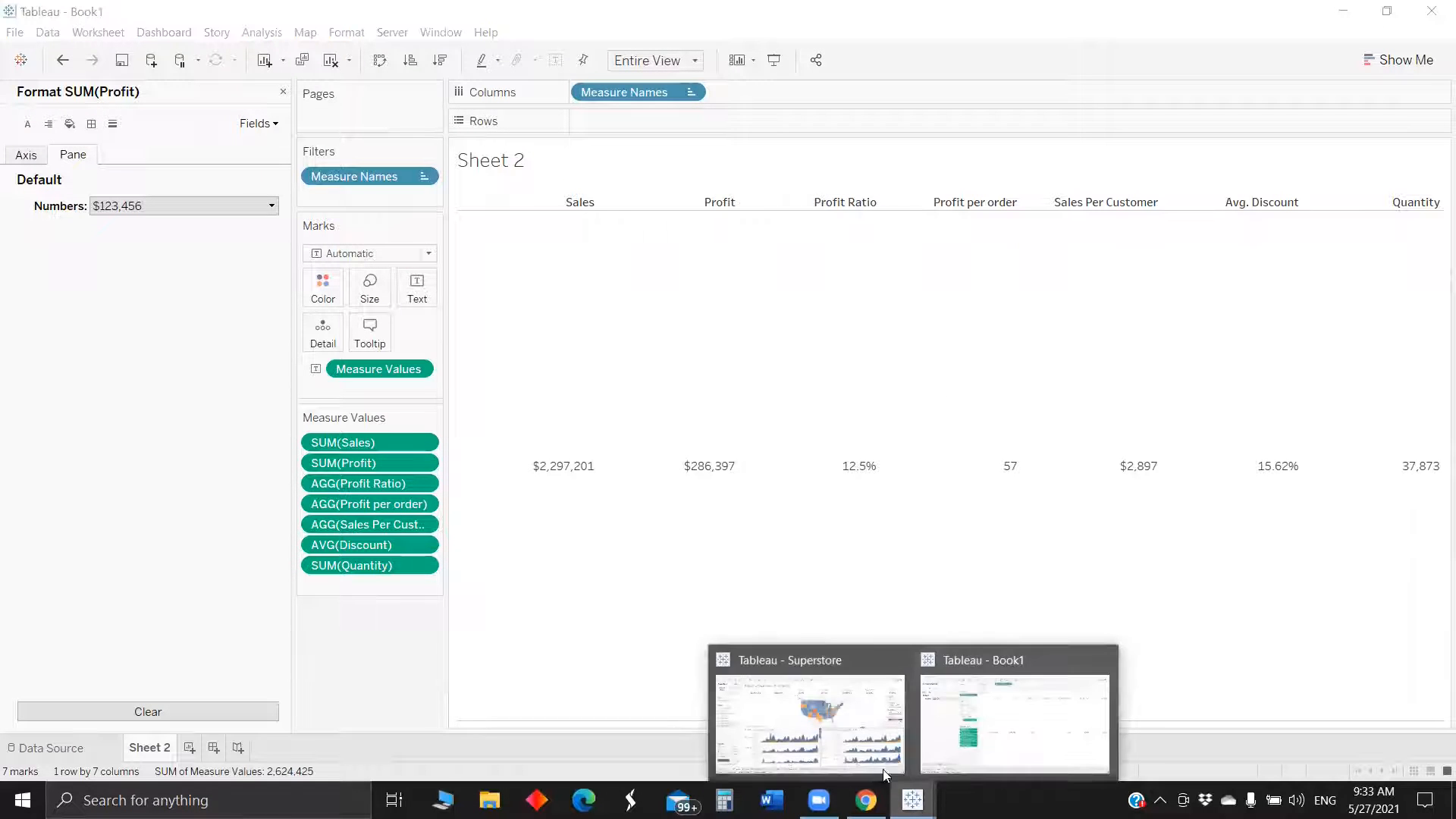
click(820, 701)
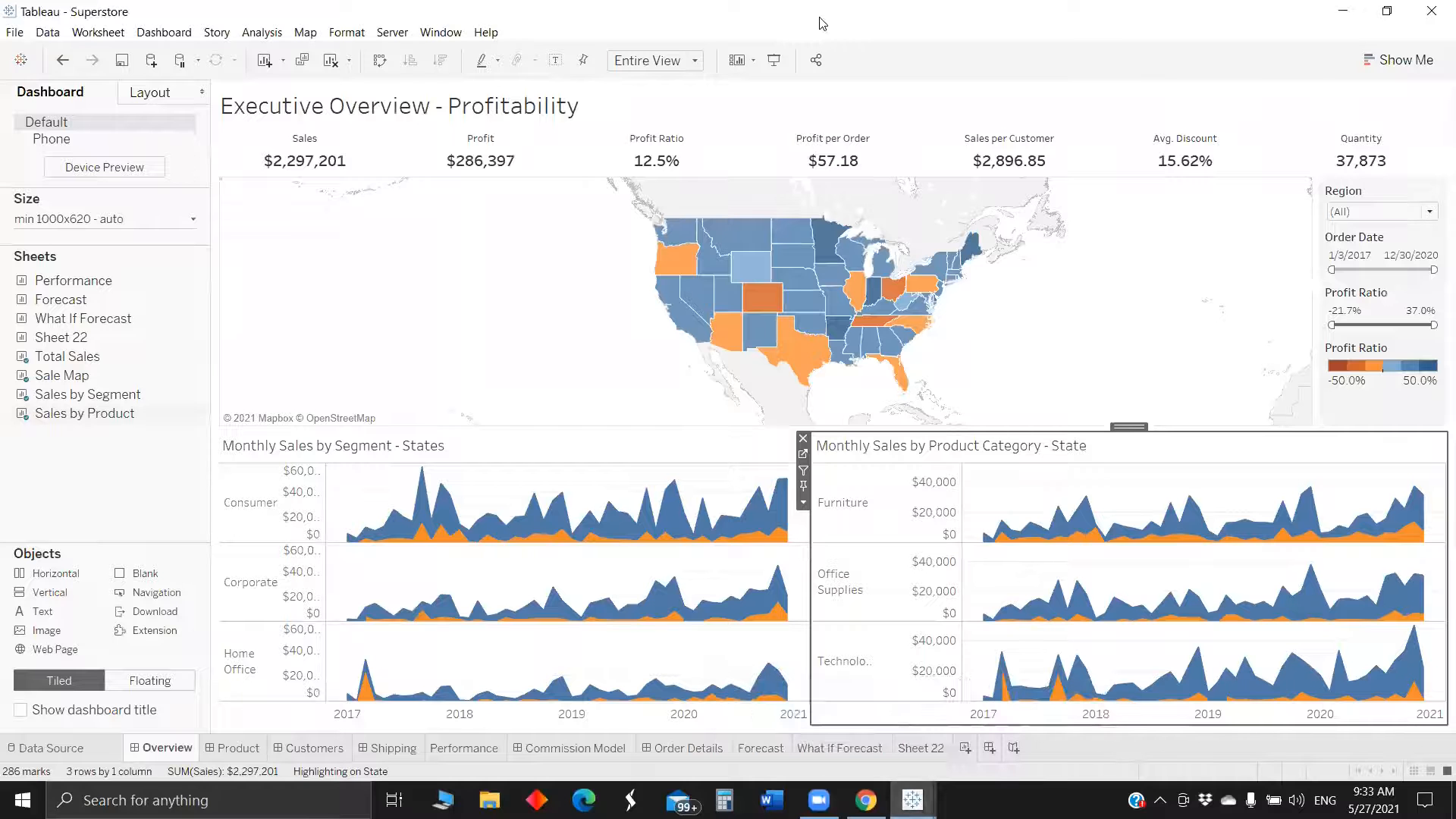
Copy the title text "Executive Overview - Profitability" from the title of the Superstore workbook's KPI sheet
click(1343, 11)
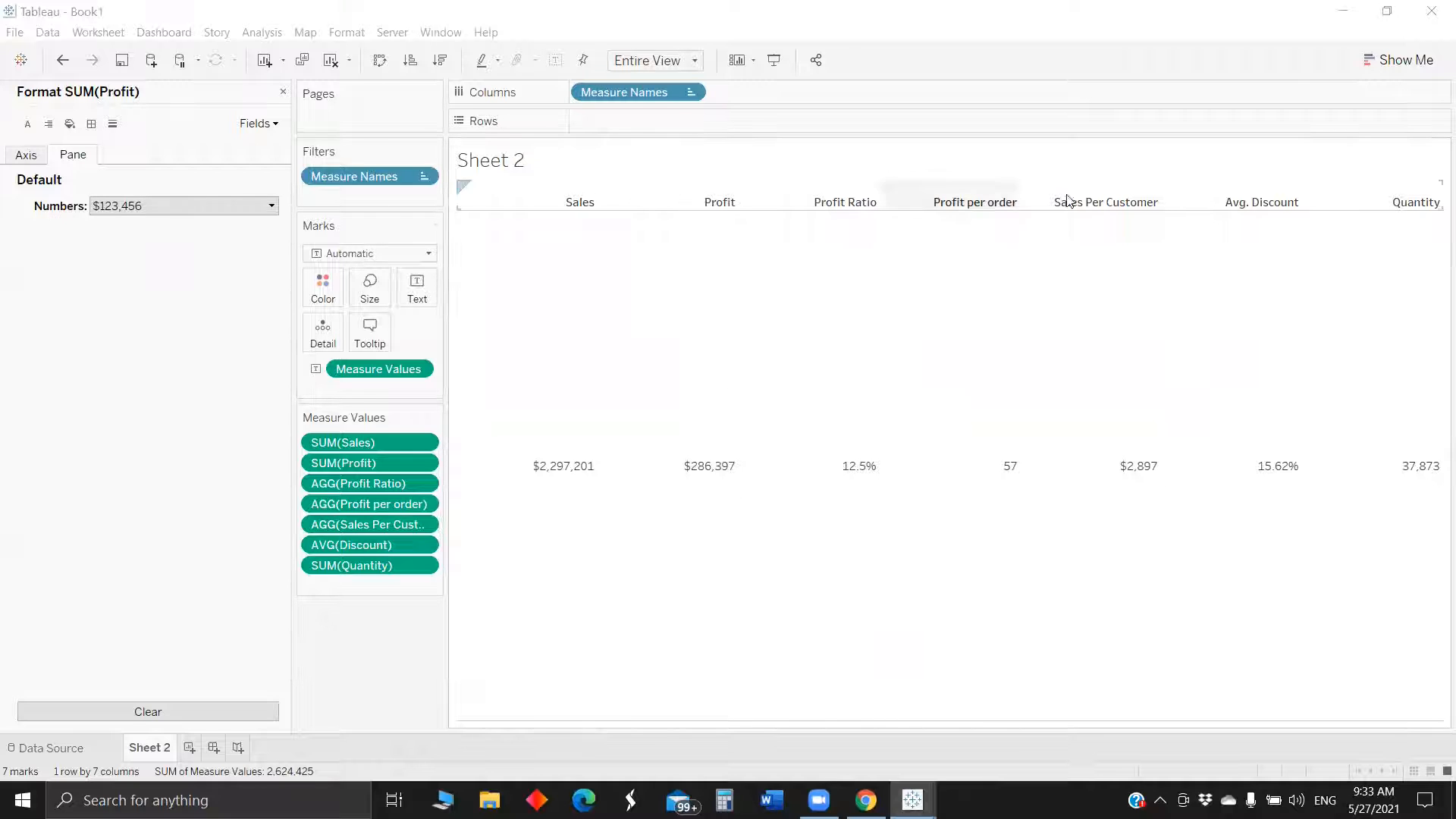
double_click(750, 180)
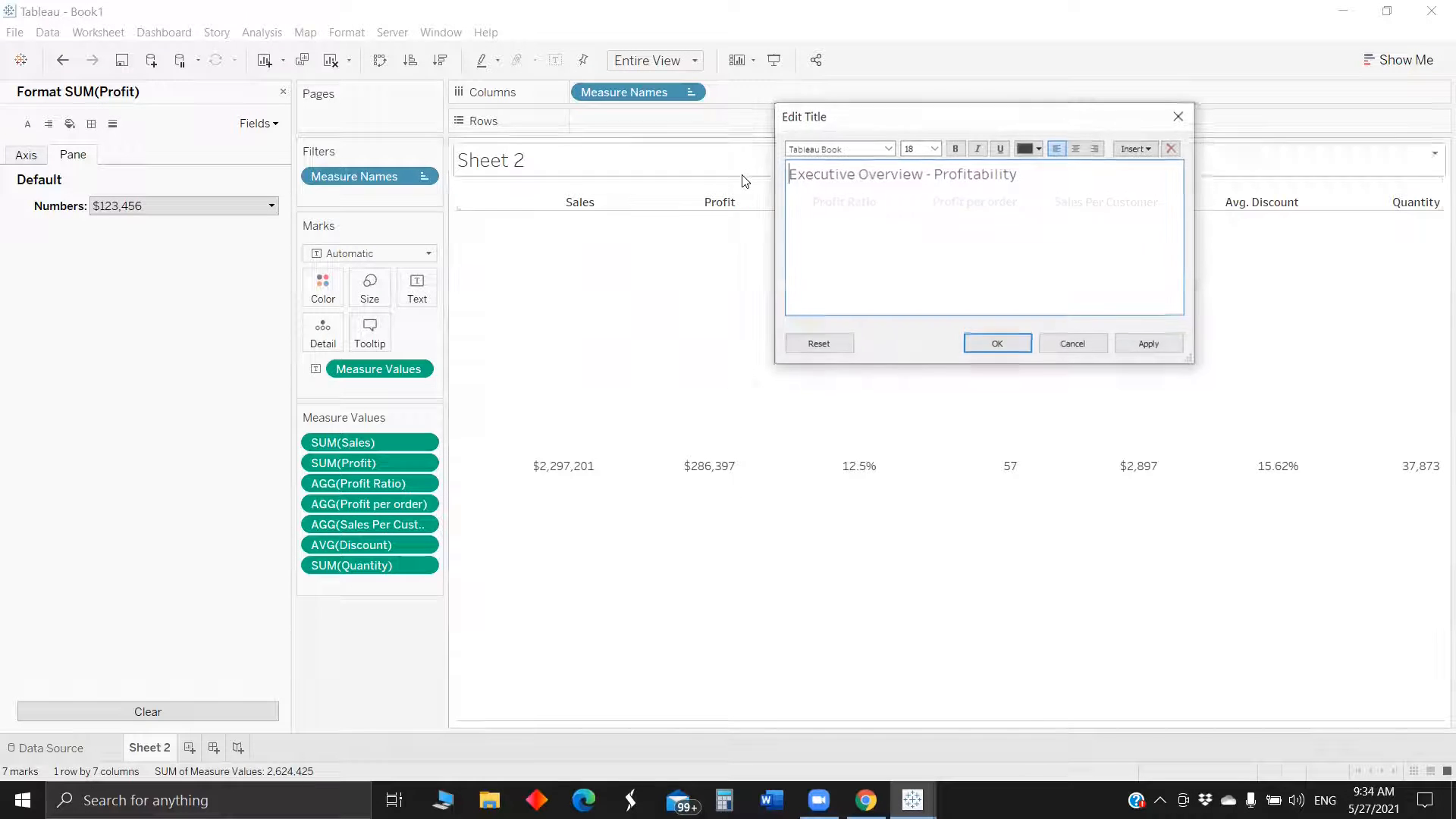
key(ctrl+a)
key(ctrl+c)
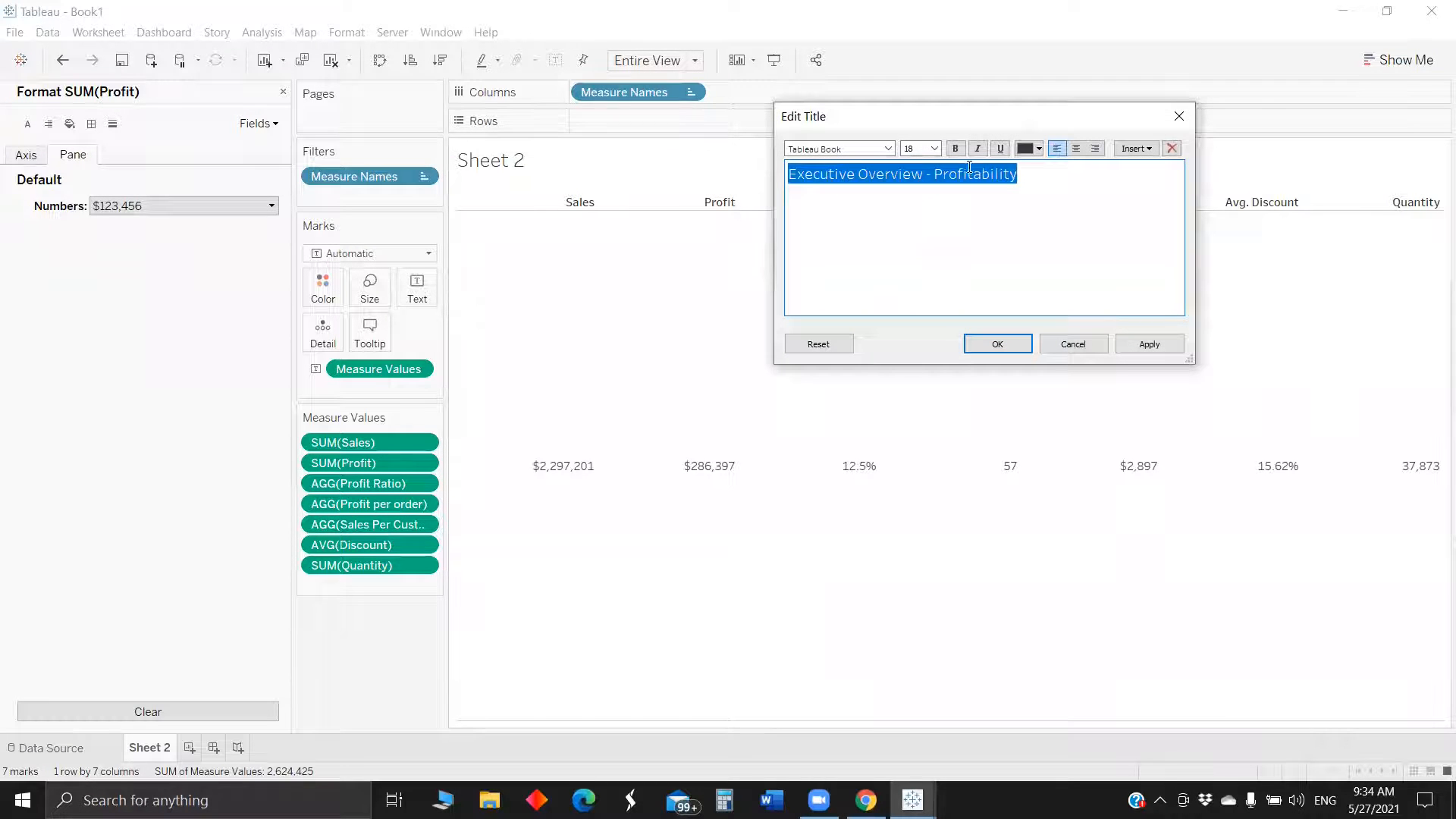
key(Escape)
Replace the title of Sheet 2 in Book1 with the copied text "Executive Overview - Profitability"
right_click(548, 168)
click(567, 173)
key(ctrl+a)
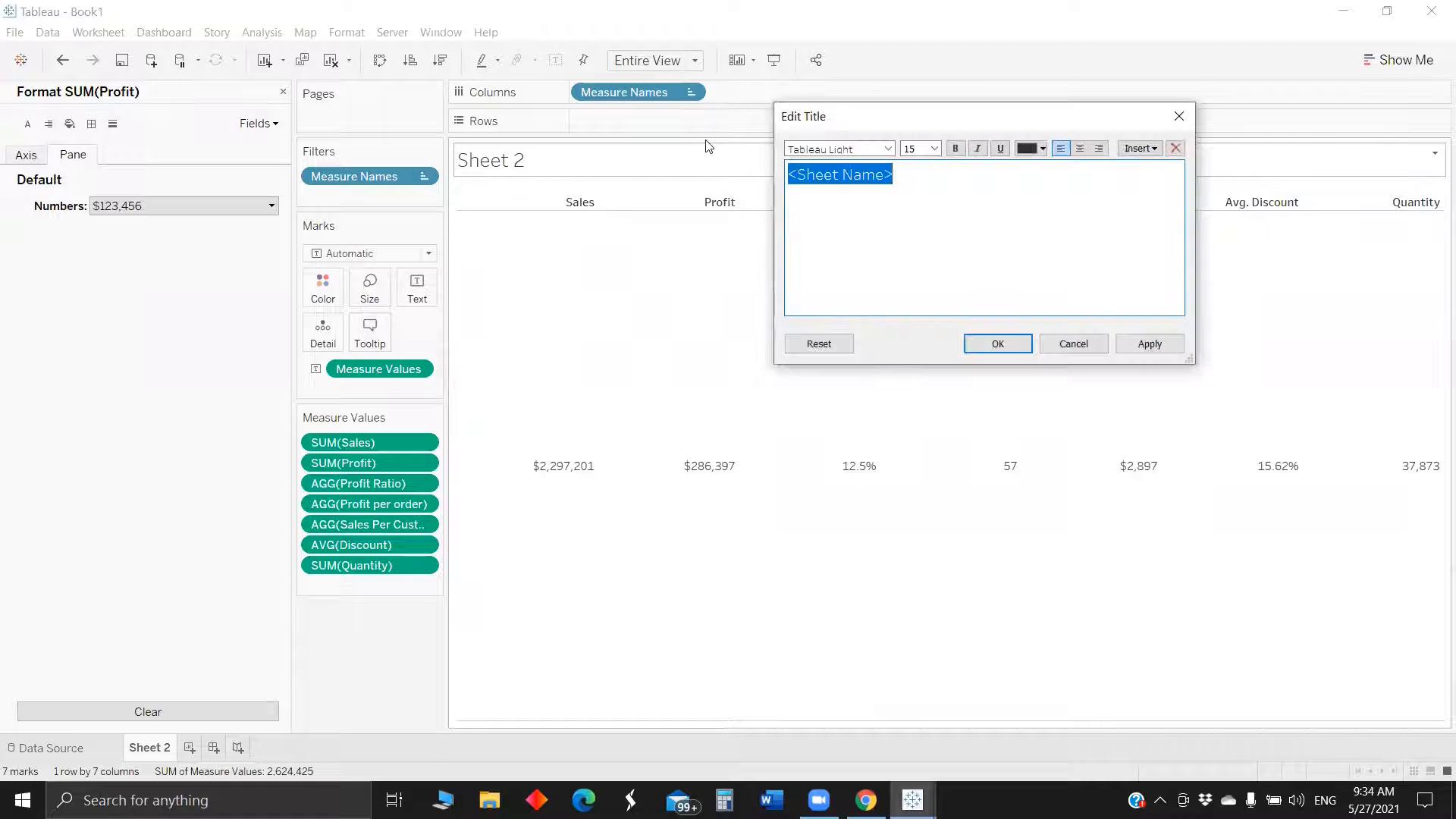
key(ctrl+v)
click(998, 344)
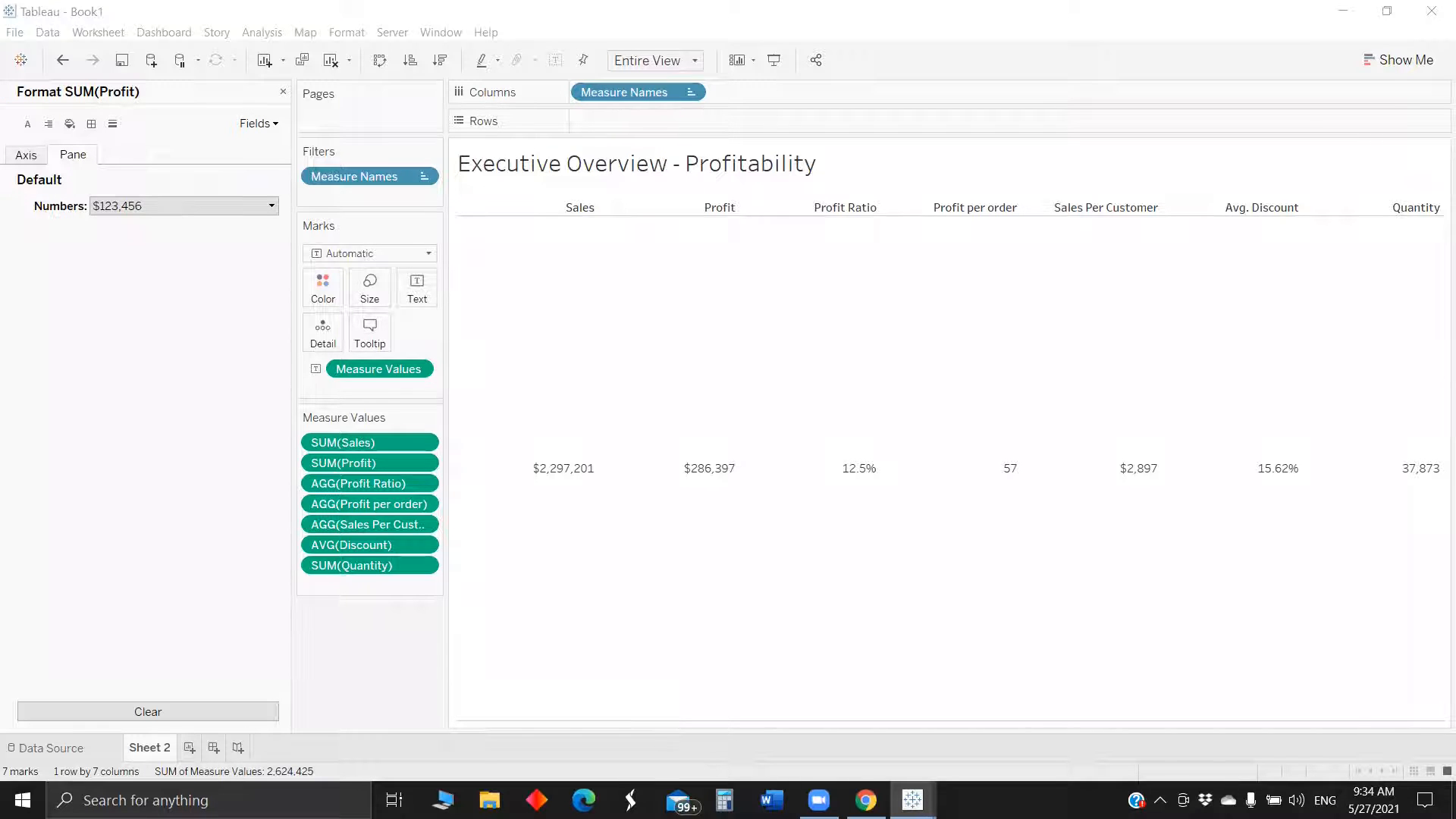
Format the Measure Values label text in Tableau Medium at size 12
click(1202, 222)
click(428, 301)
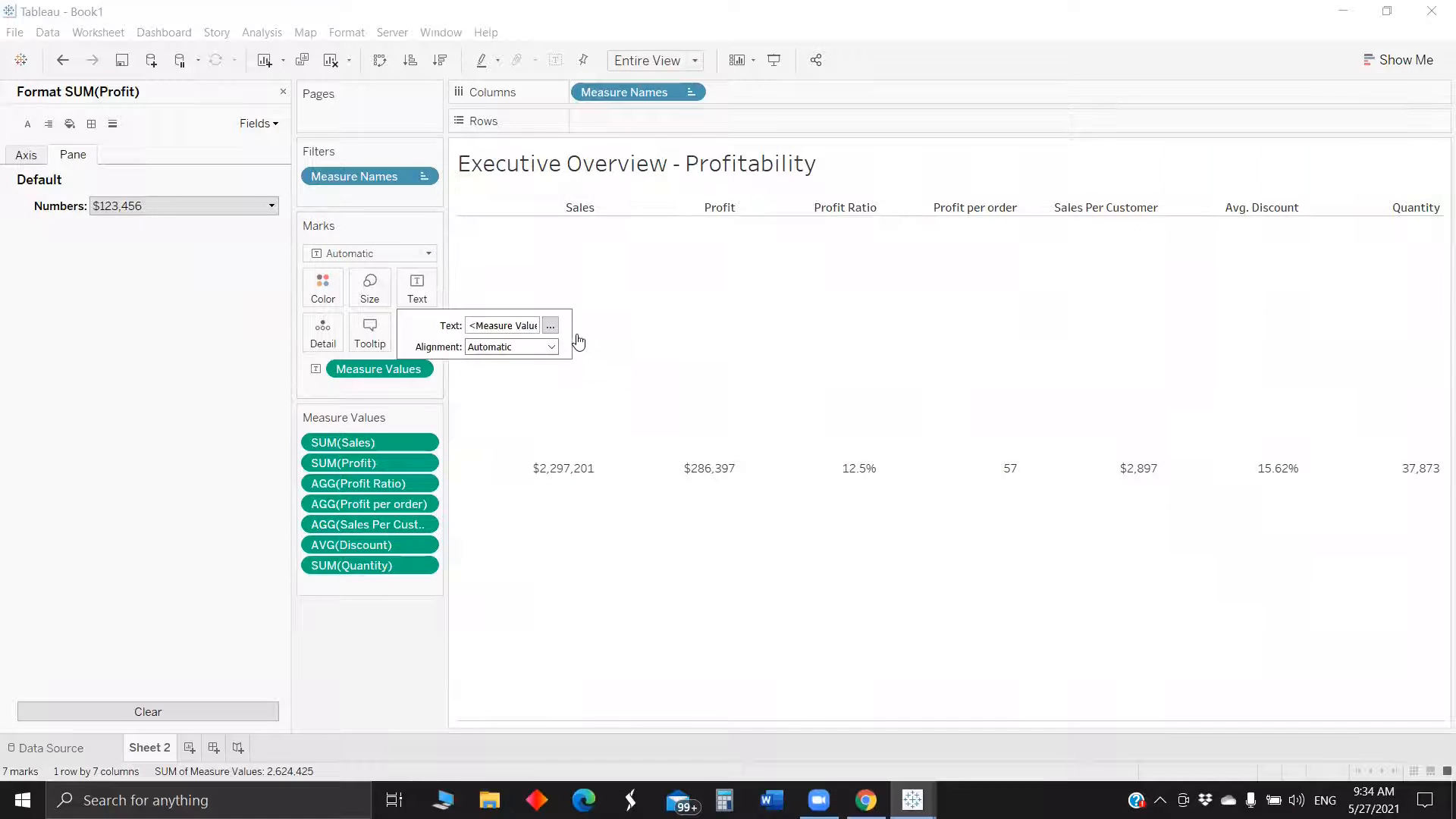
click(550, 326)
key(ctrl+a)
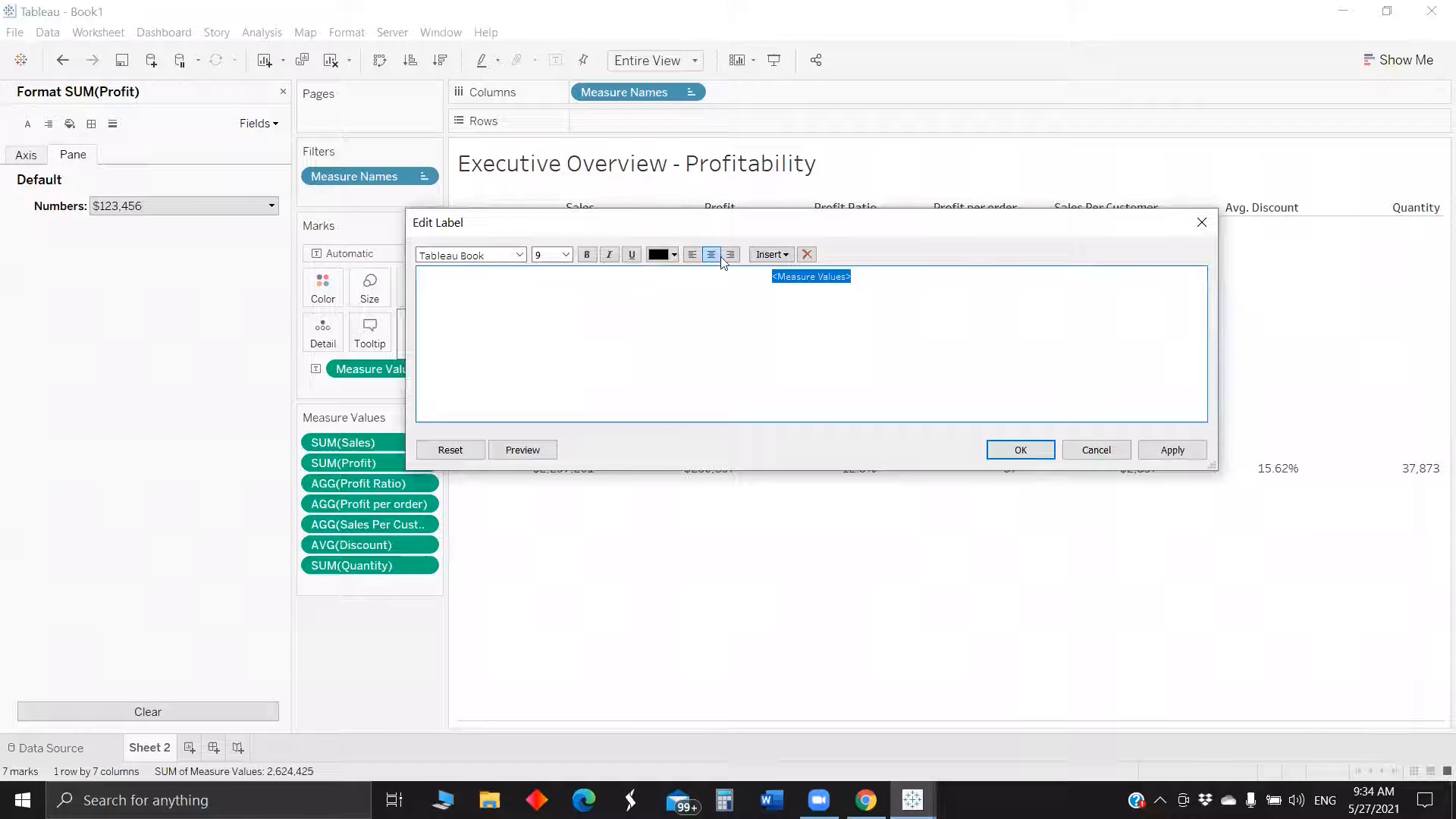
click(523, 254)
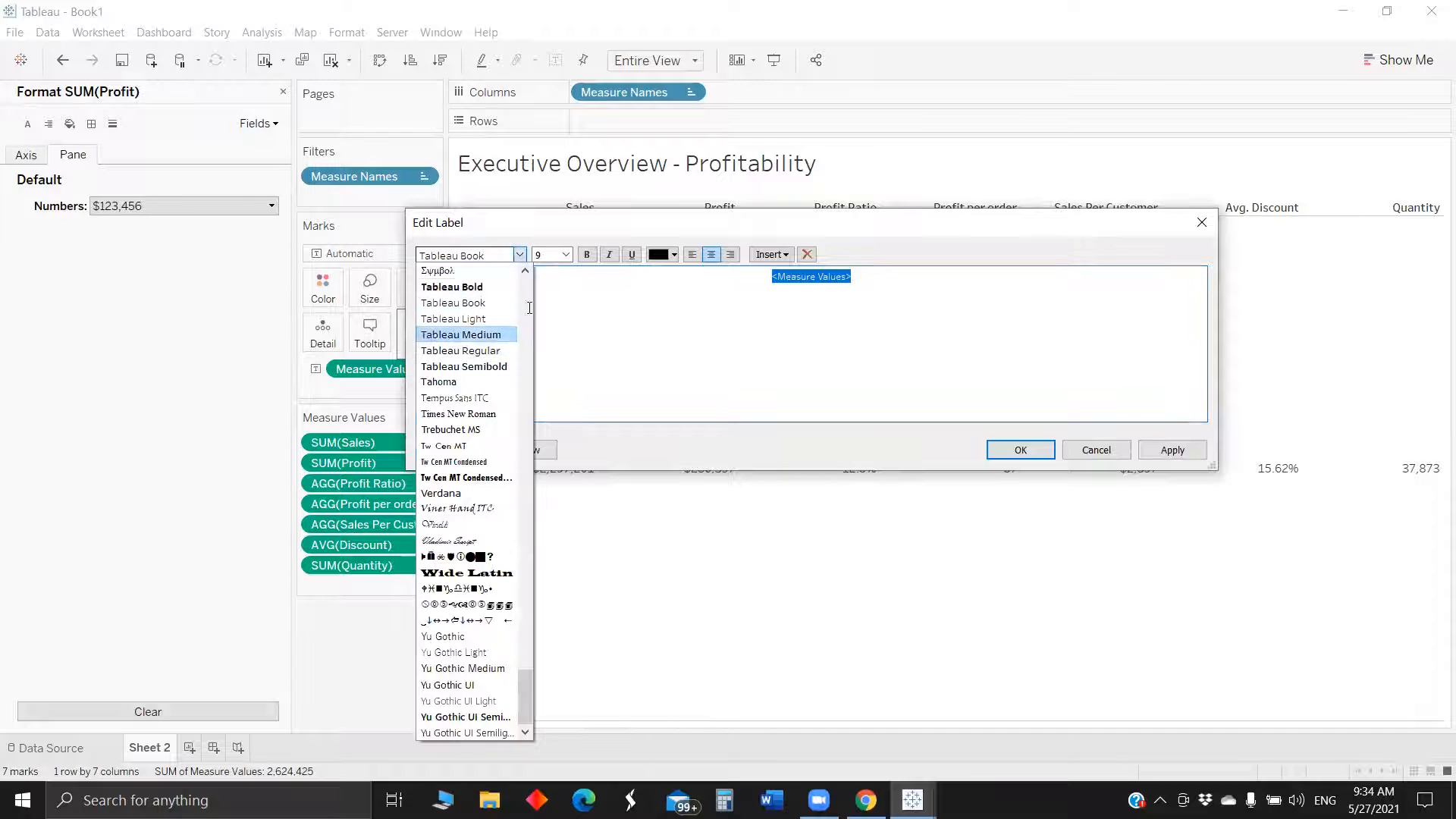
click(502, 329)
click(566, 255)
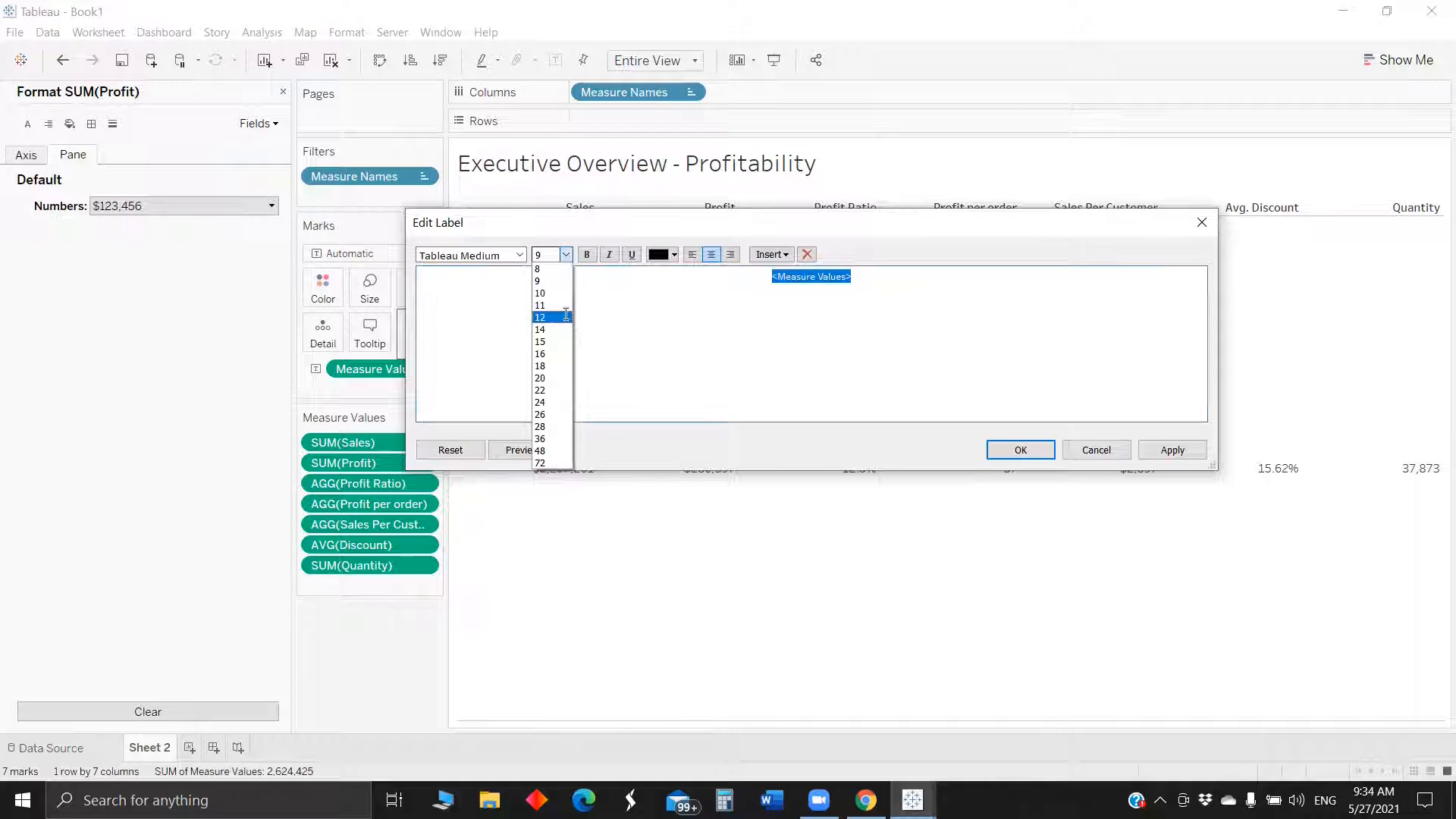
click(566, 317)
click(1021, 450)
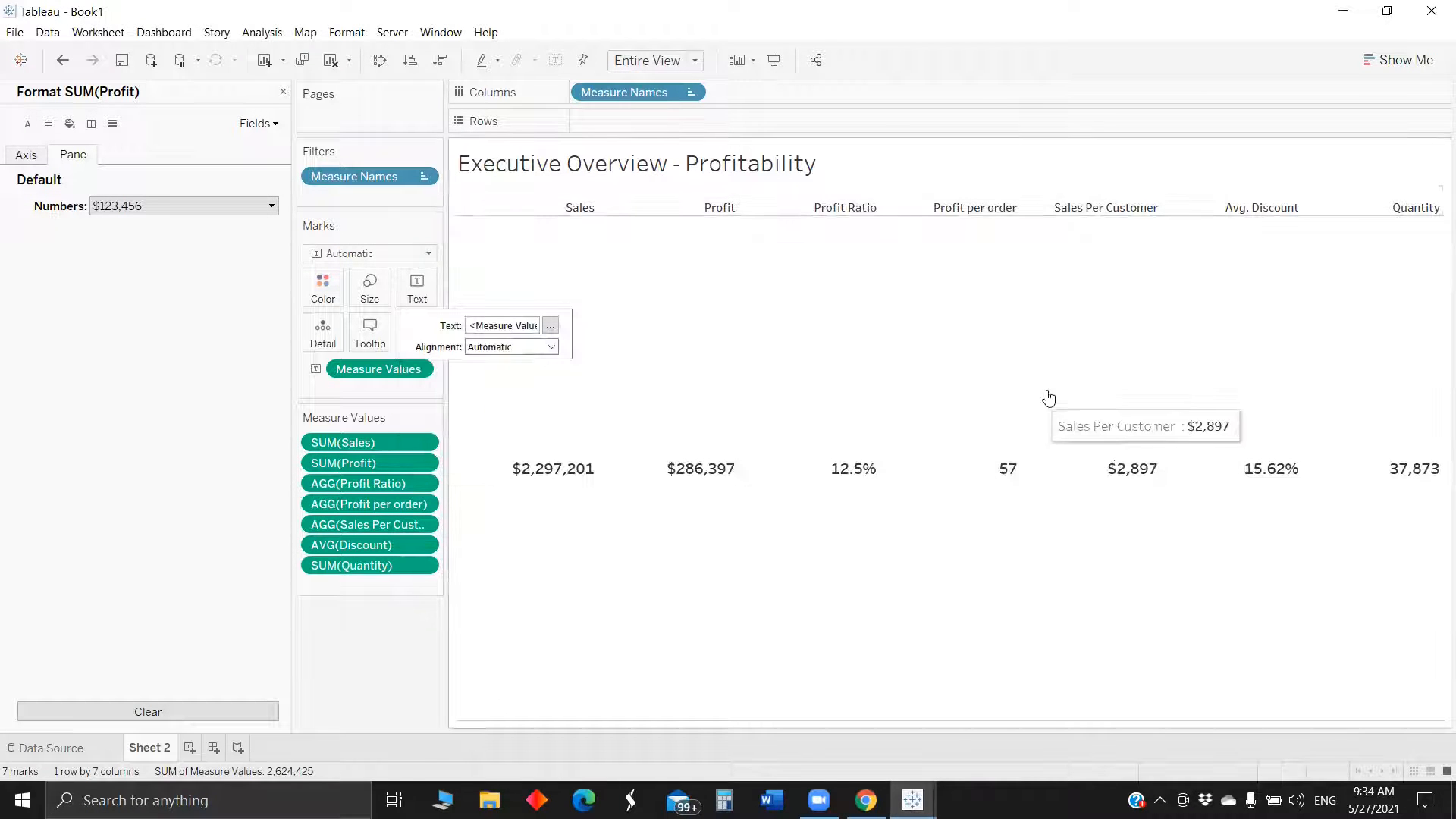
click(653, 444)
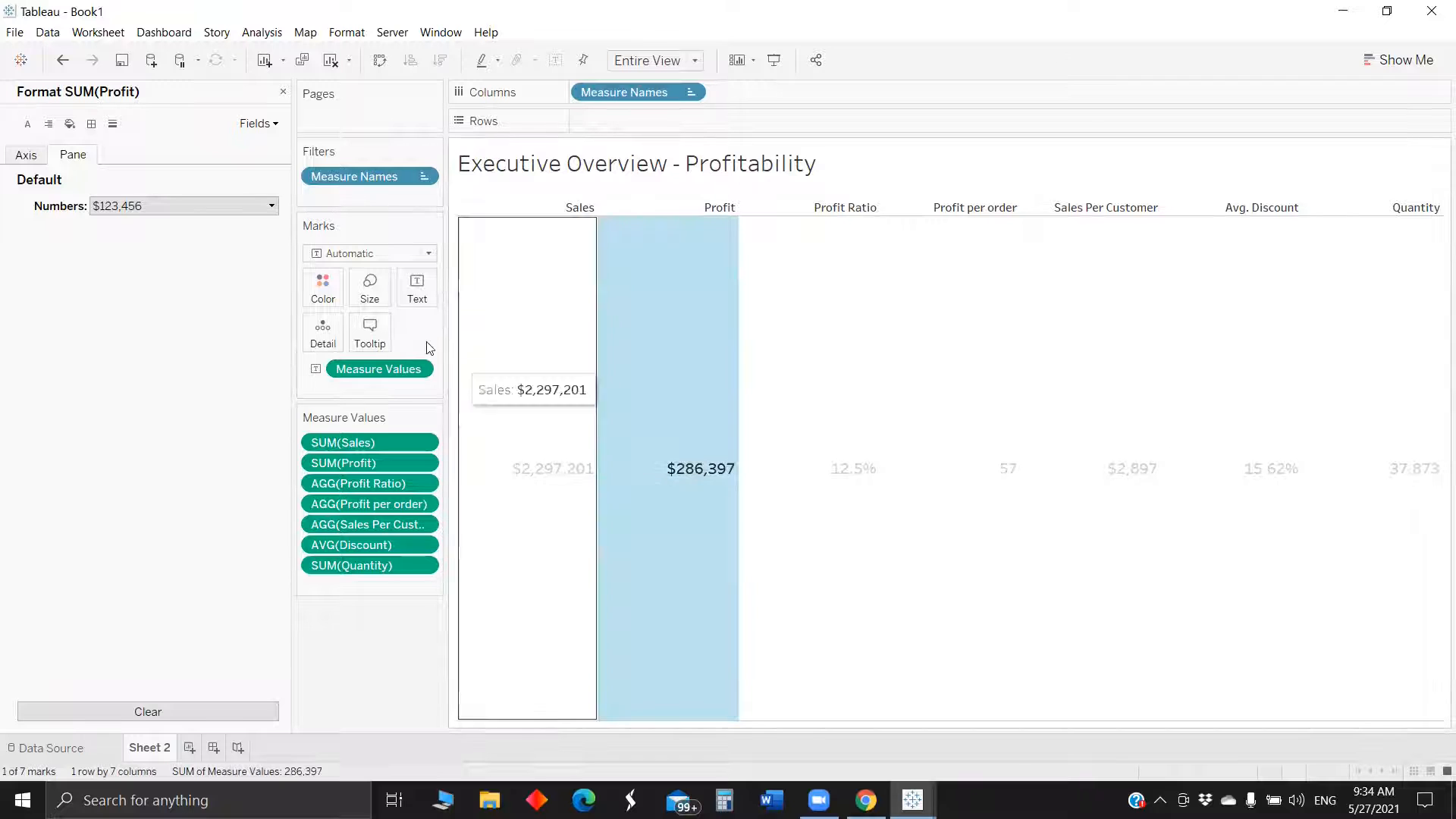
Set the vertical alignment of the KPI value text to Top
click(520, 349)
click(486, 481)
click(520, 516)
click(520, 516)
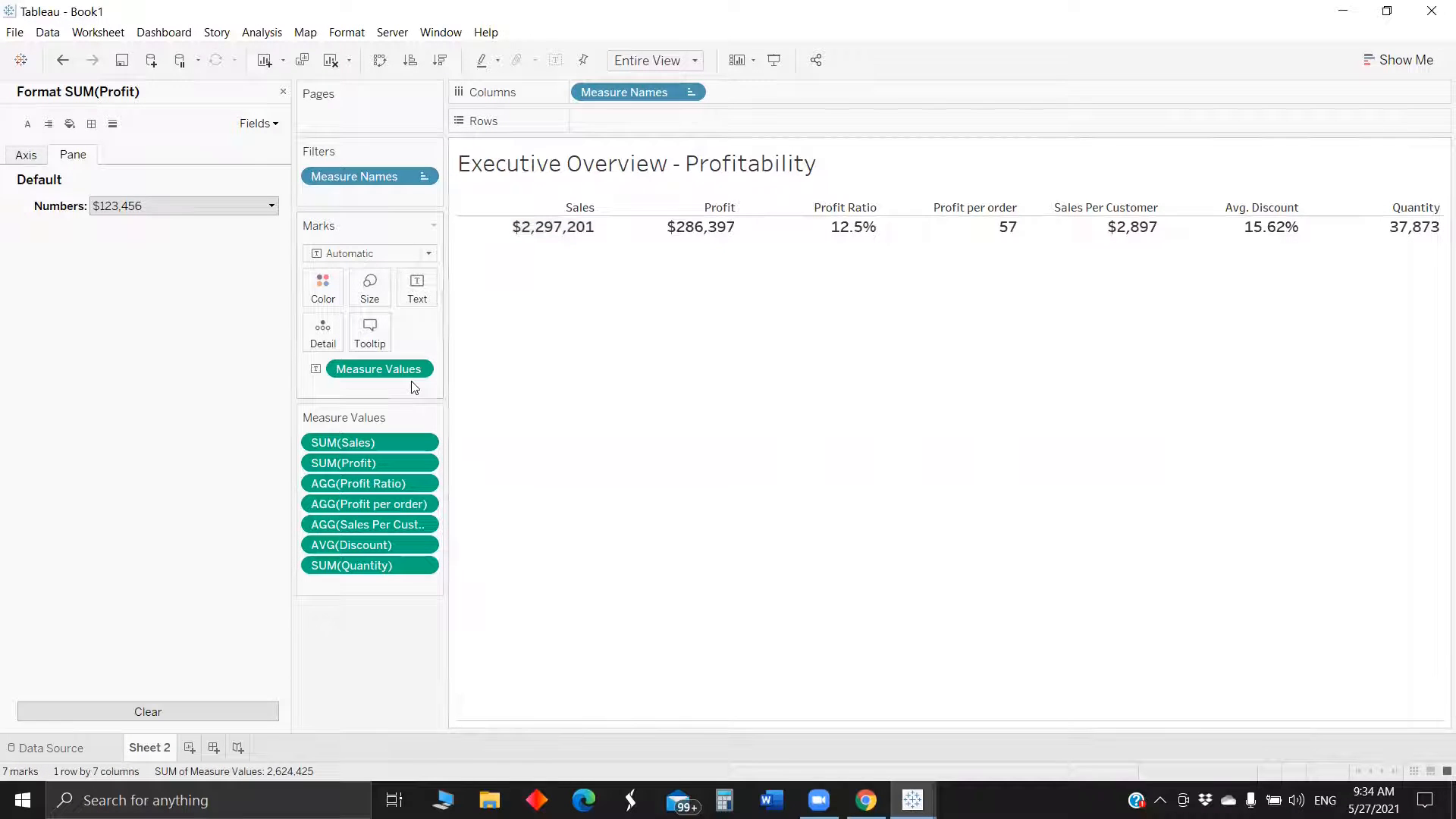
Center the Measure Names column headers horizontally
click(575, 208)
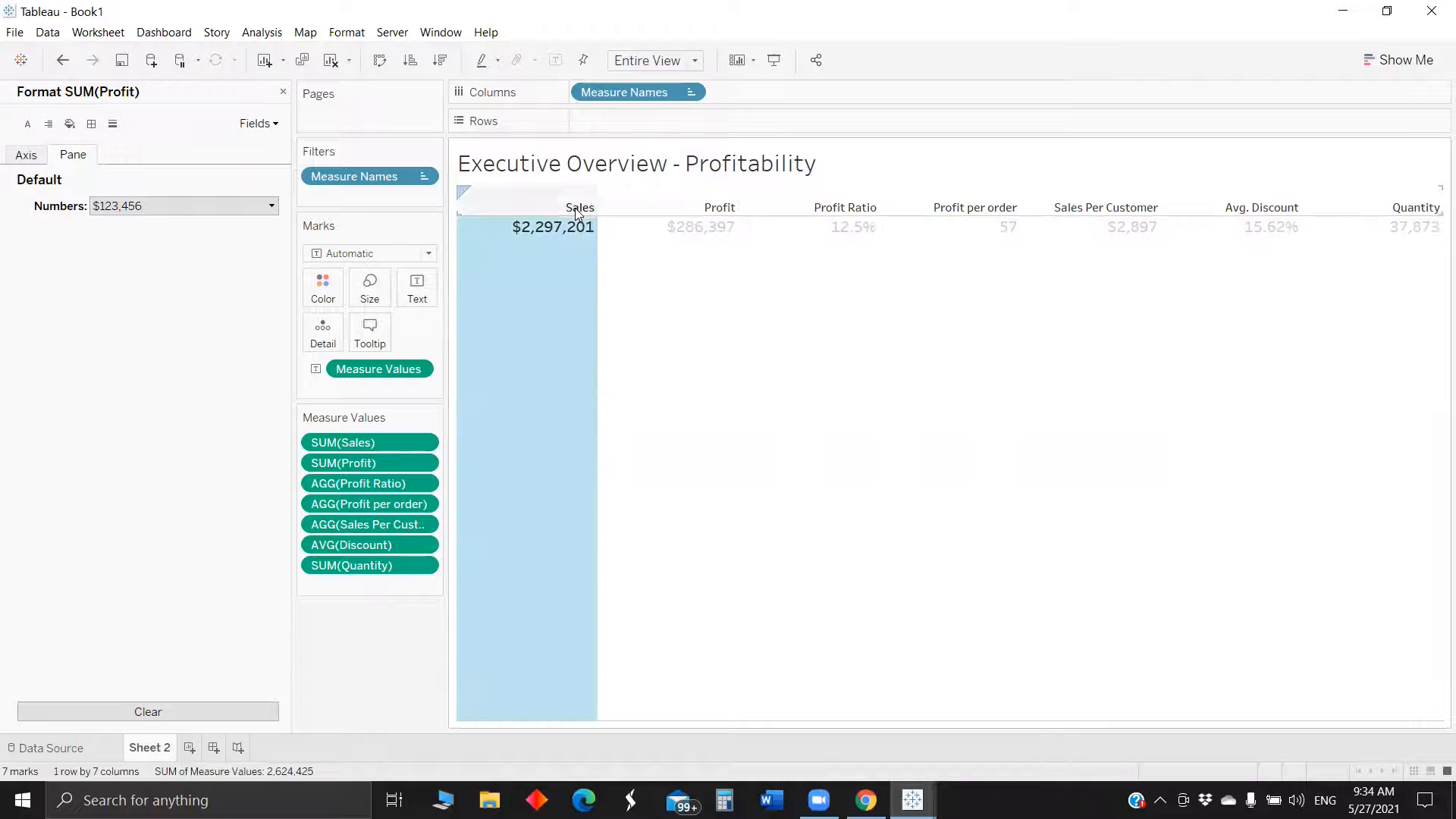
right_click(575, 208)
click(629, 286)
click(160, 232)
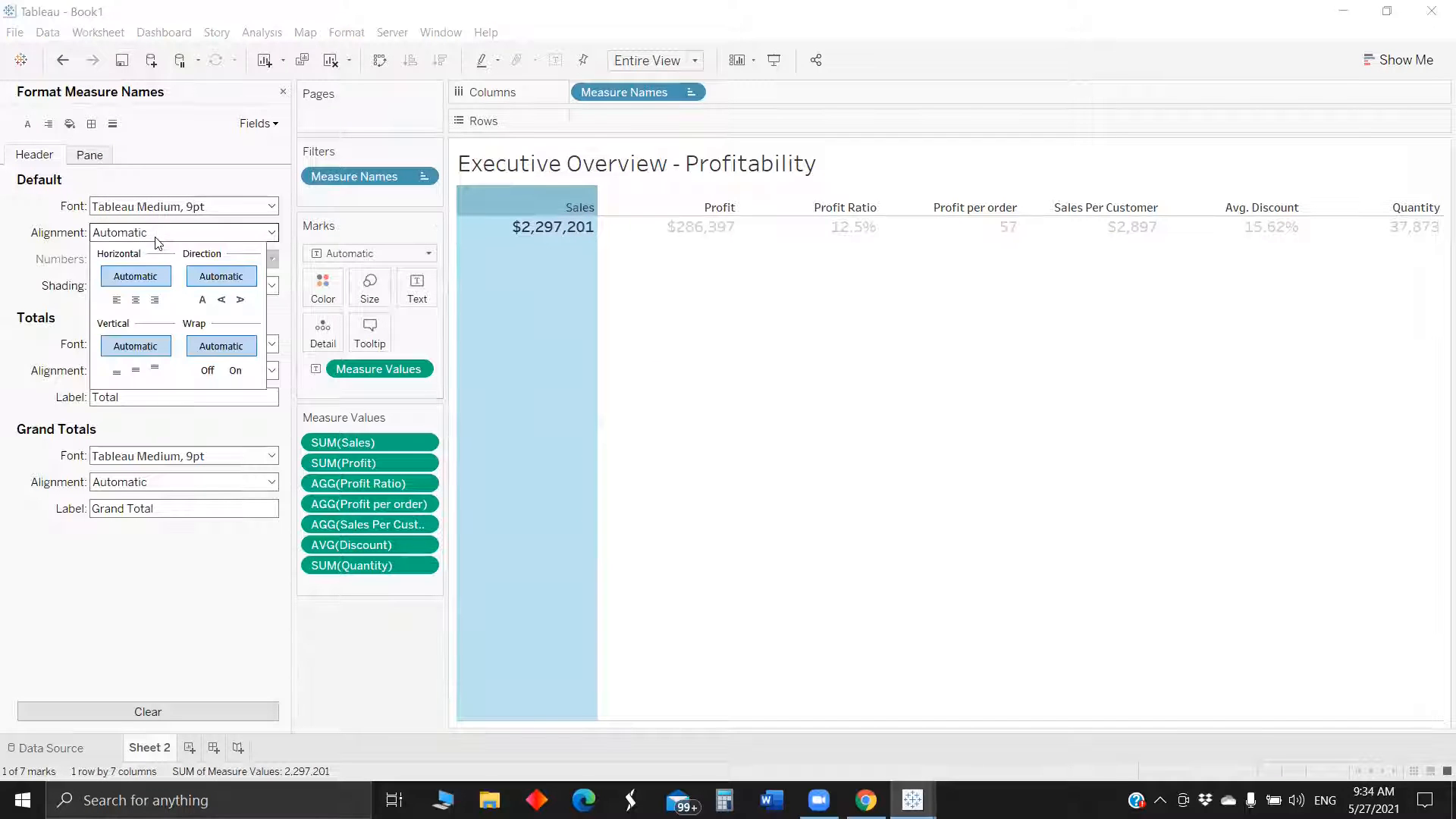
click(137, 301)
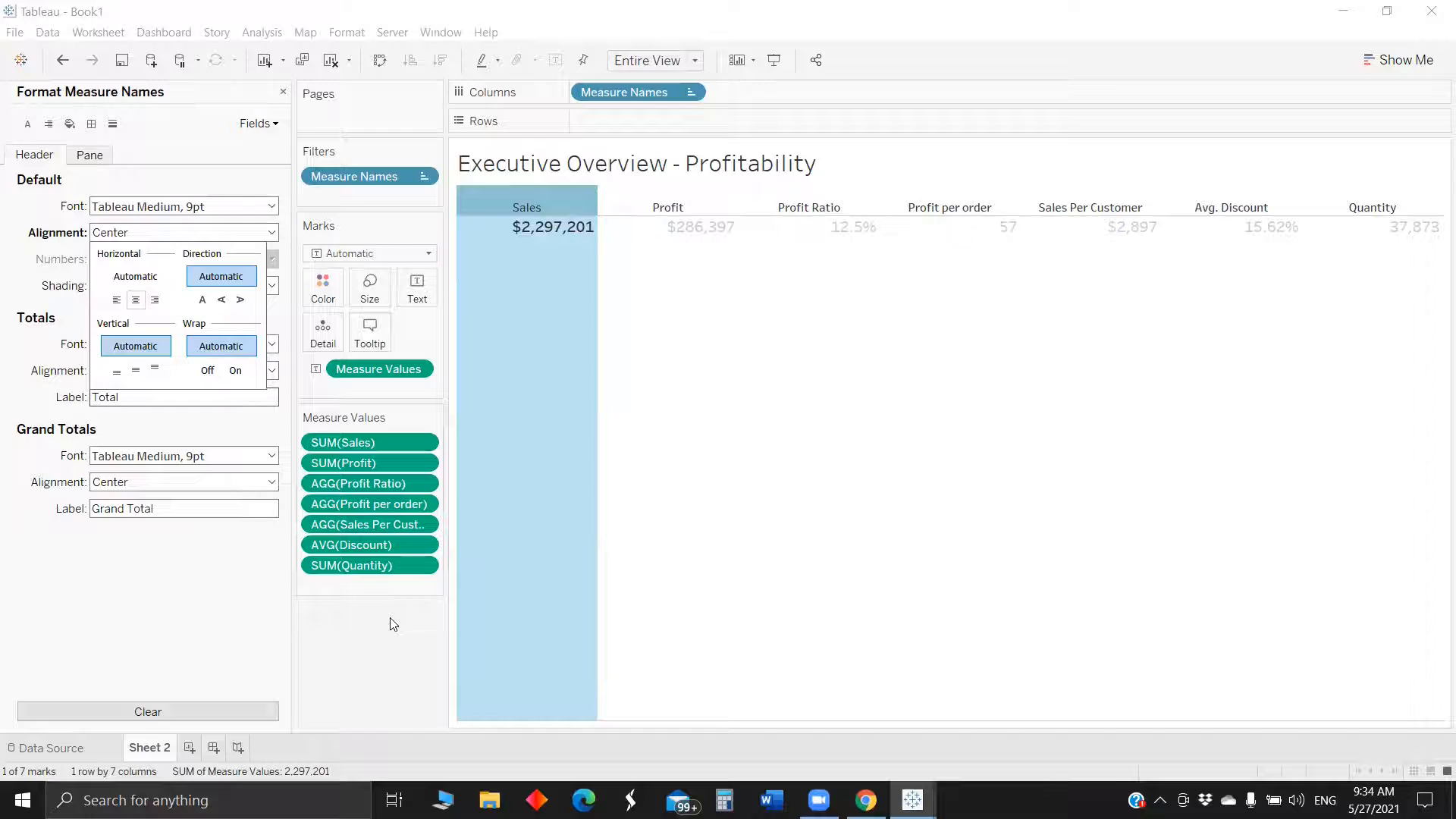
click(403, 639)
Center the KPI value text horizontally beneath the headers
click(416, 288)
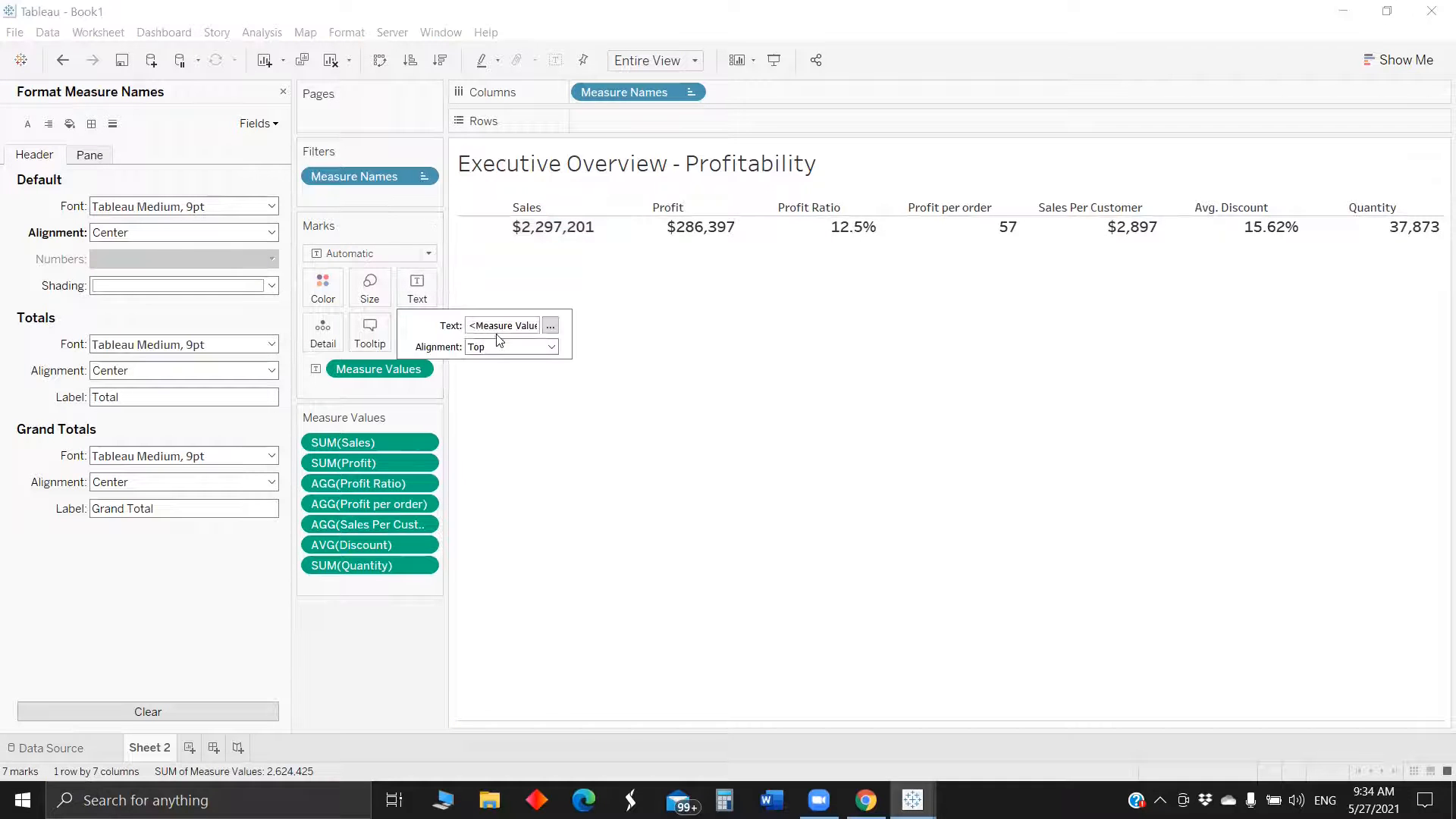
click(507, 346)
click(510, 413)
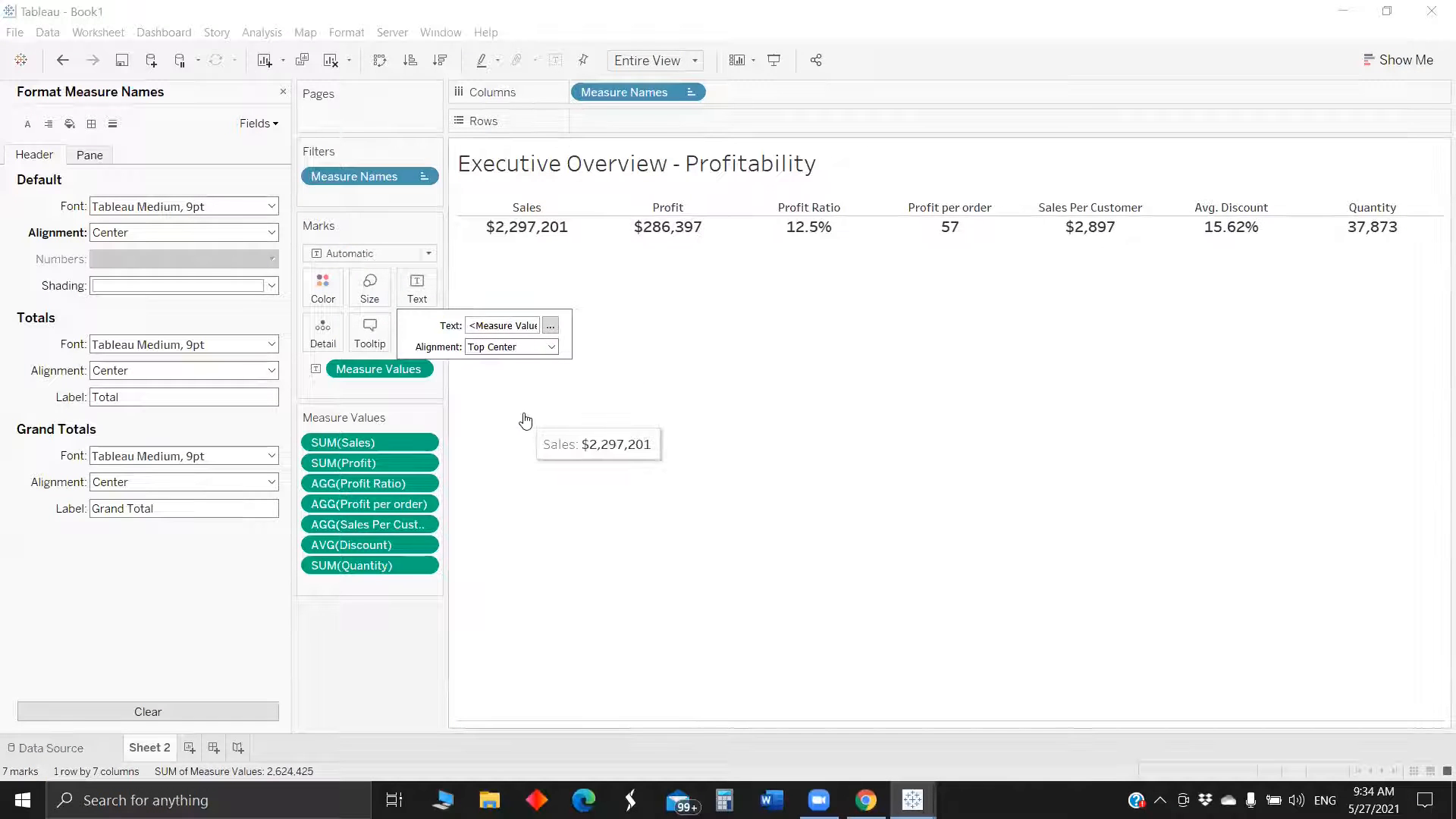
click(627, 417)
click(471, 409)
click(471, 407)
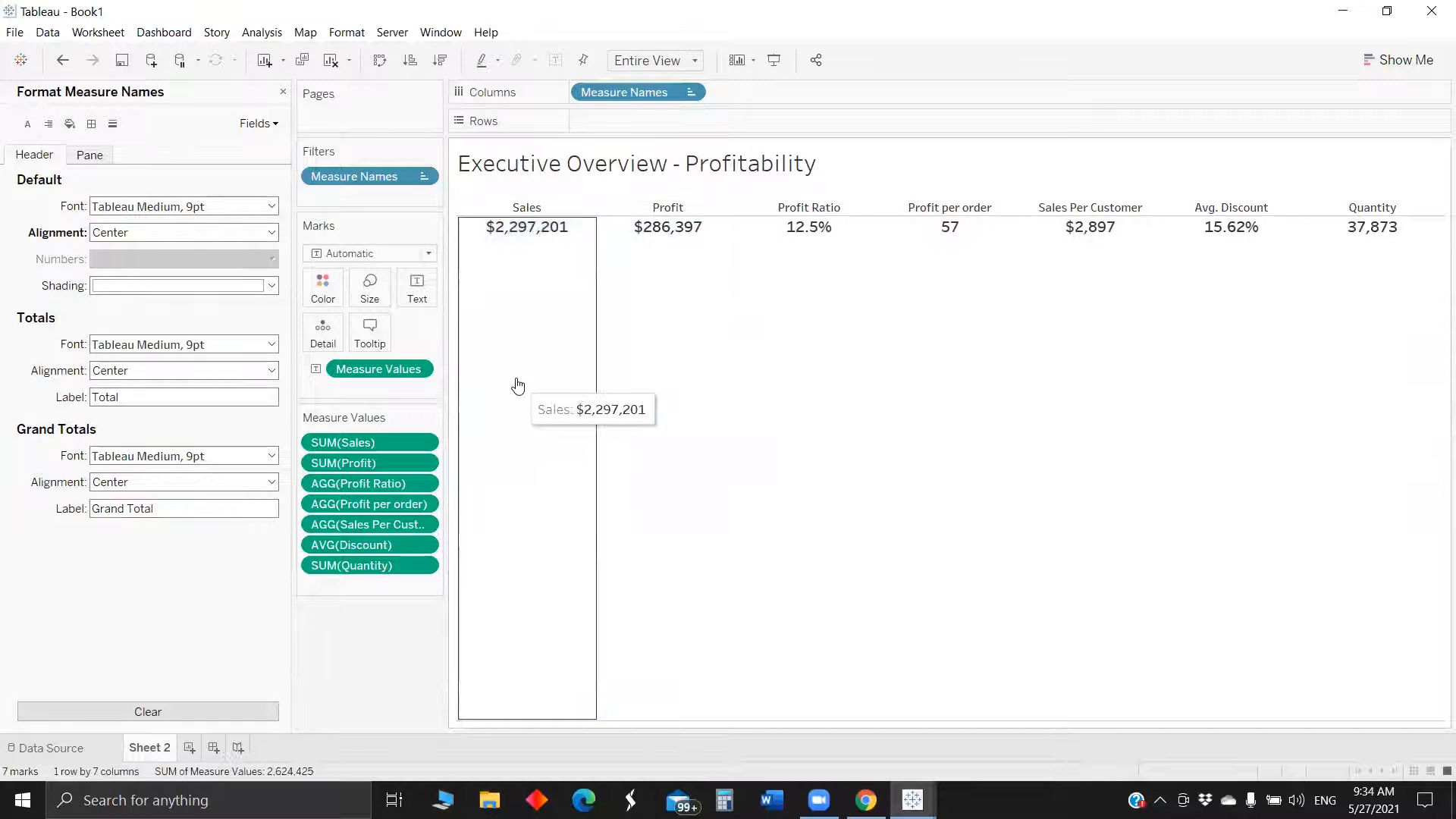
Set the Total pane border for the sheet's columns to None
right_click(518, 380)
click(565, 473)
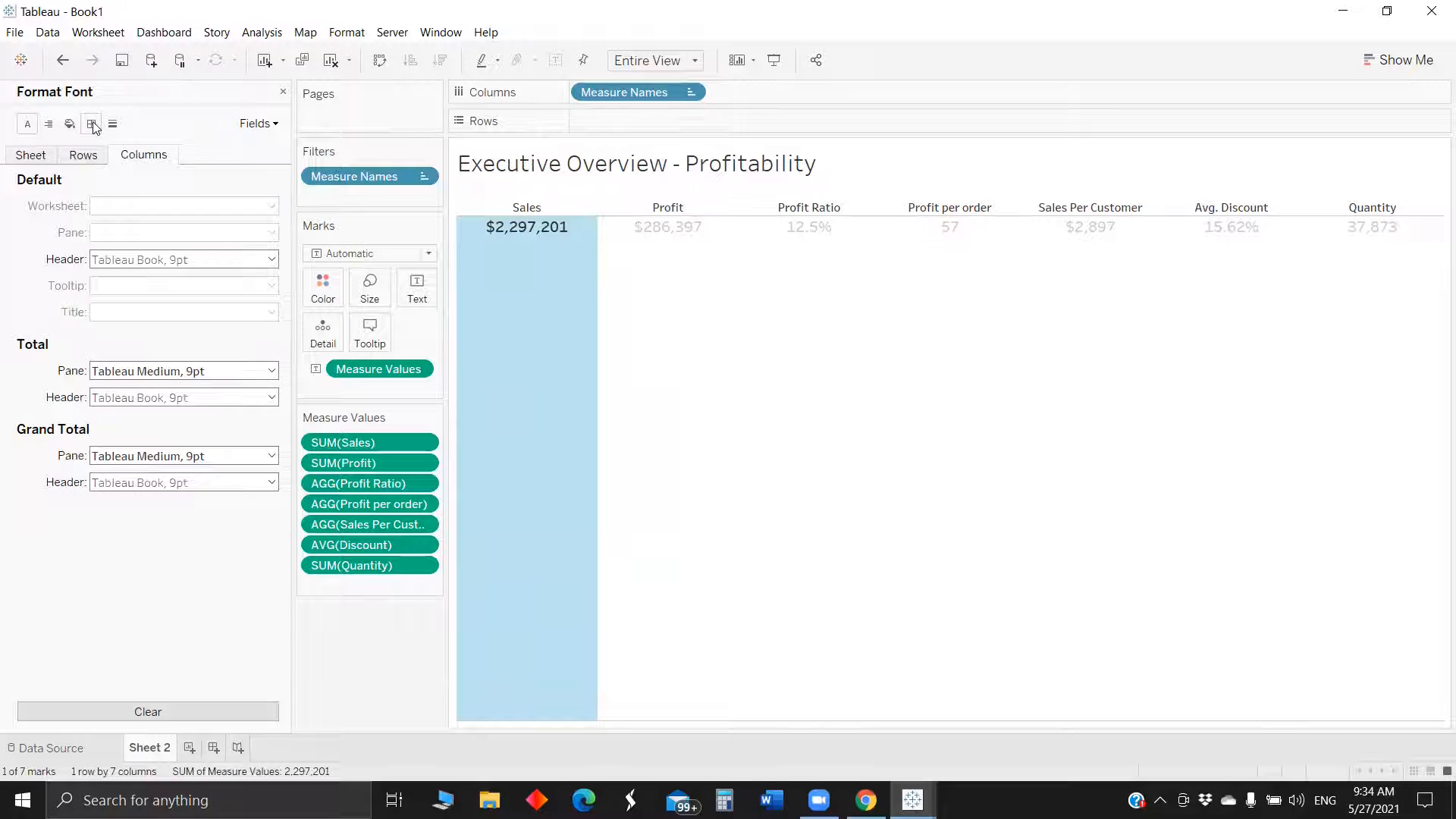
click(91, 124)
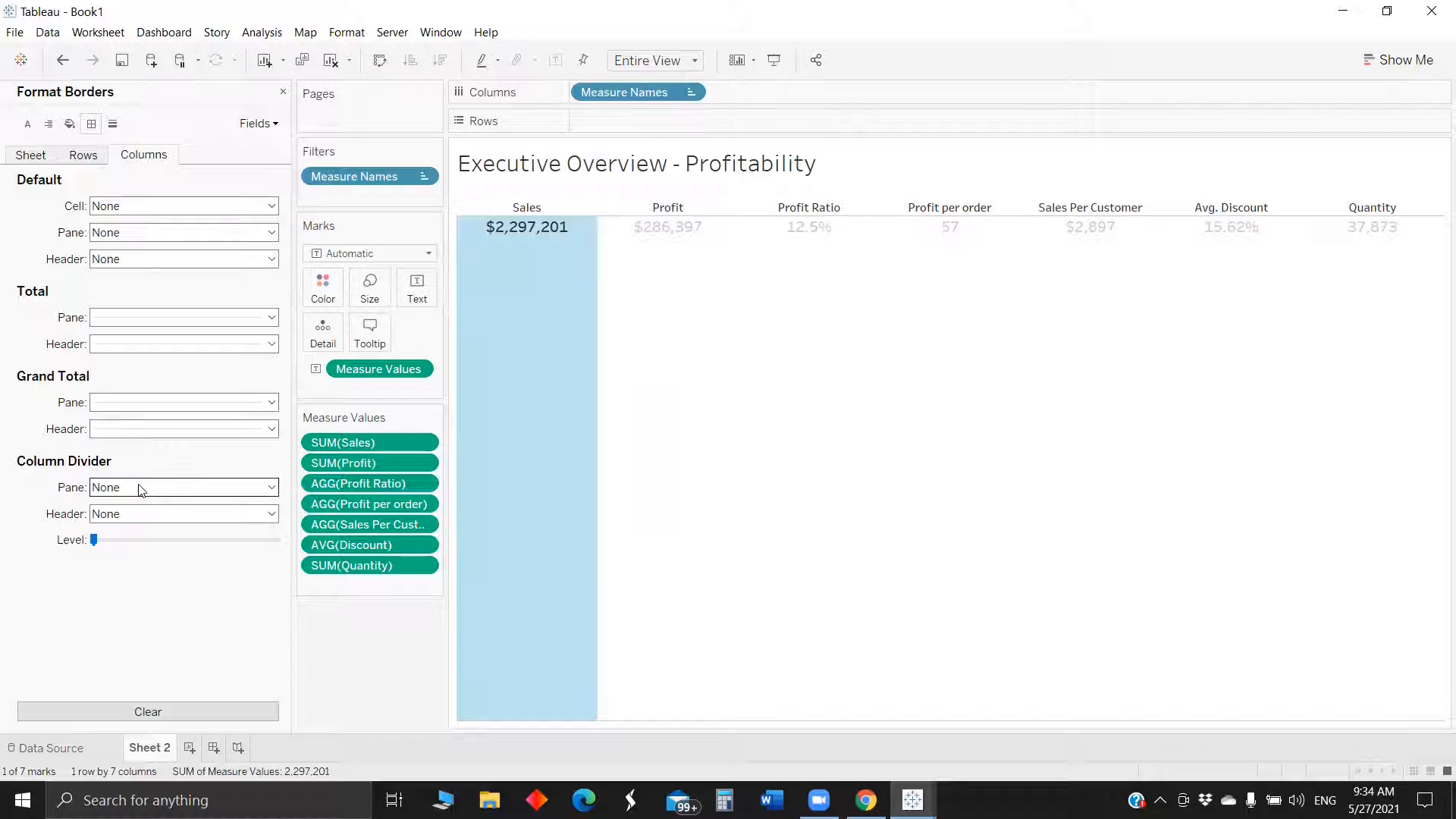
click(130, 319)
click(110, 334)
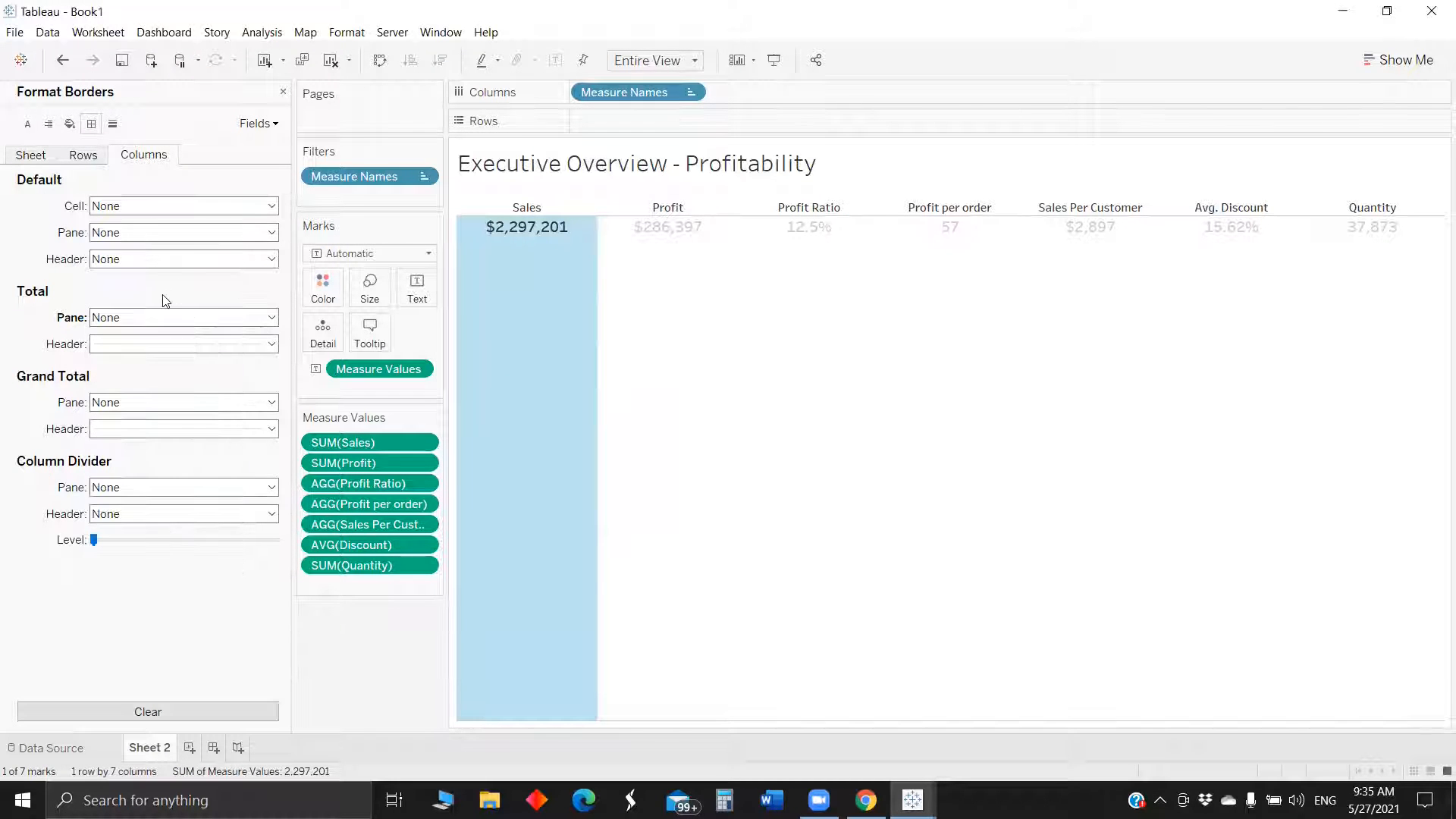
Set the Row Divider pane border to None to remove the horizontal lines from the KPI table
click(85, 158)
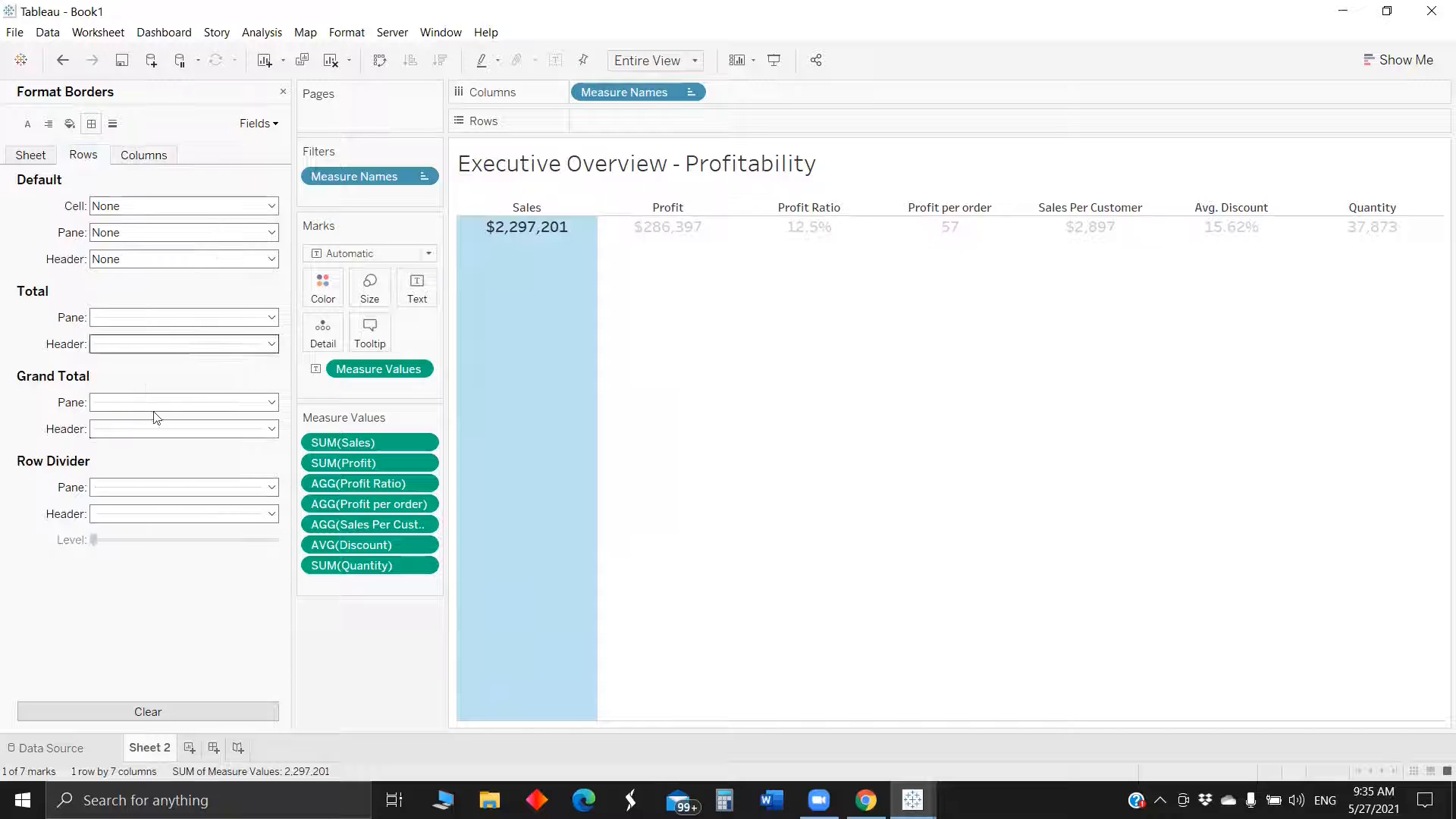
click(137, 488)
click(152, 510)
click(882, 520)
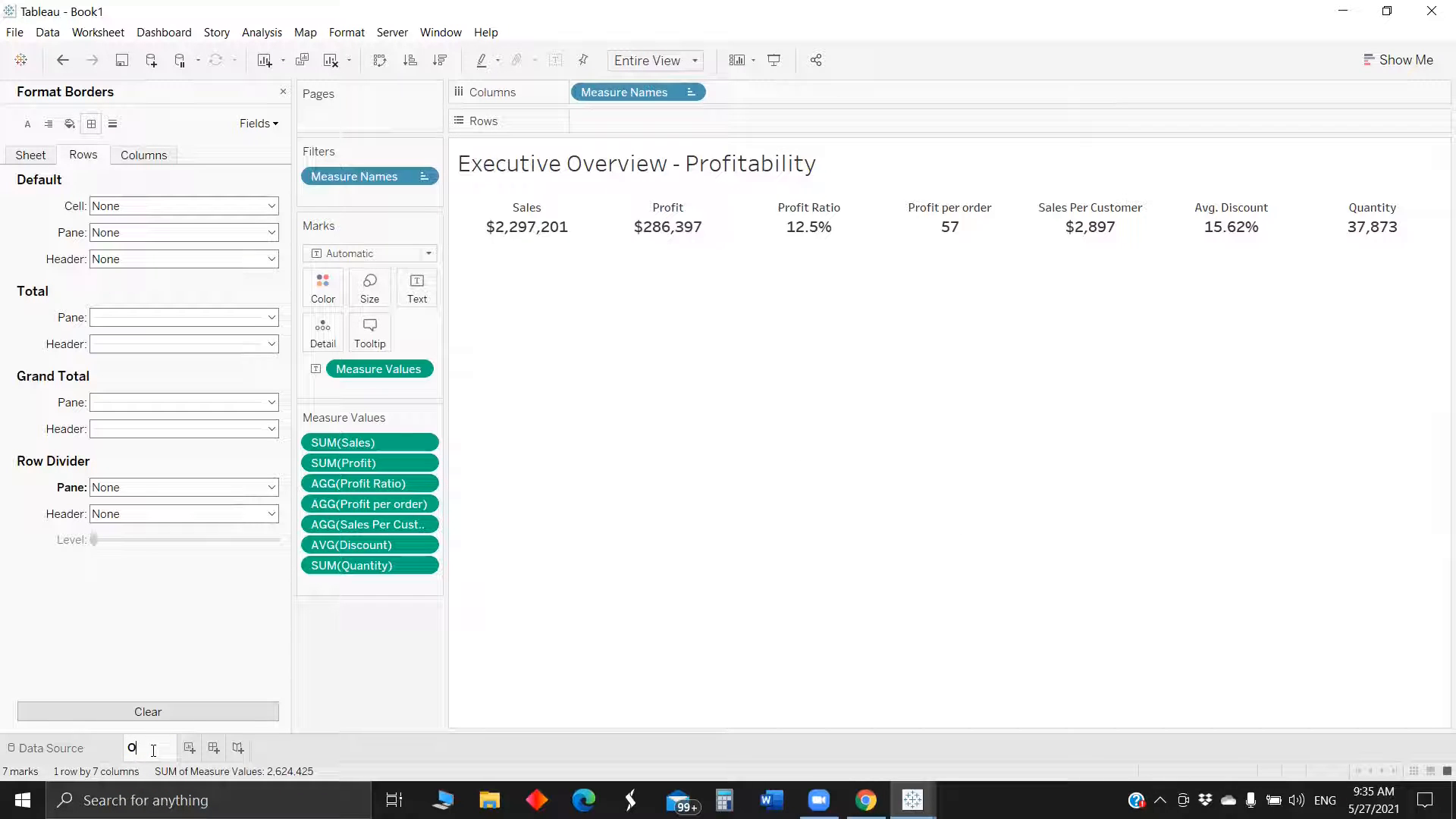
Rename the KPI worksheet as Overview
text(w)
key(Return)
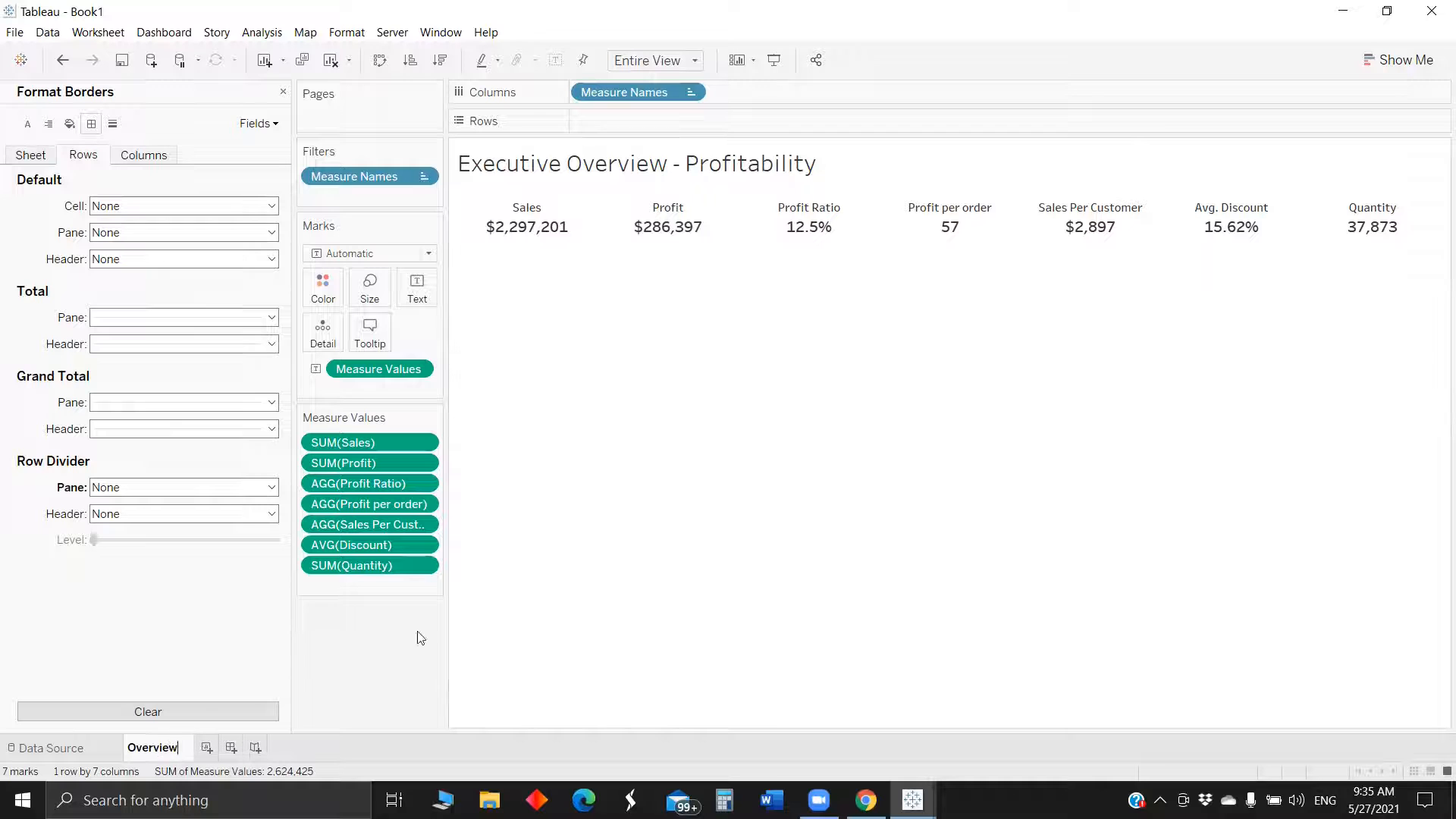
click(692, 487)
Add a new worksheet and find the State field to plot it as a map
click(196, 750)
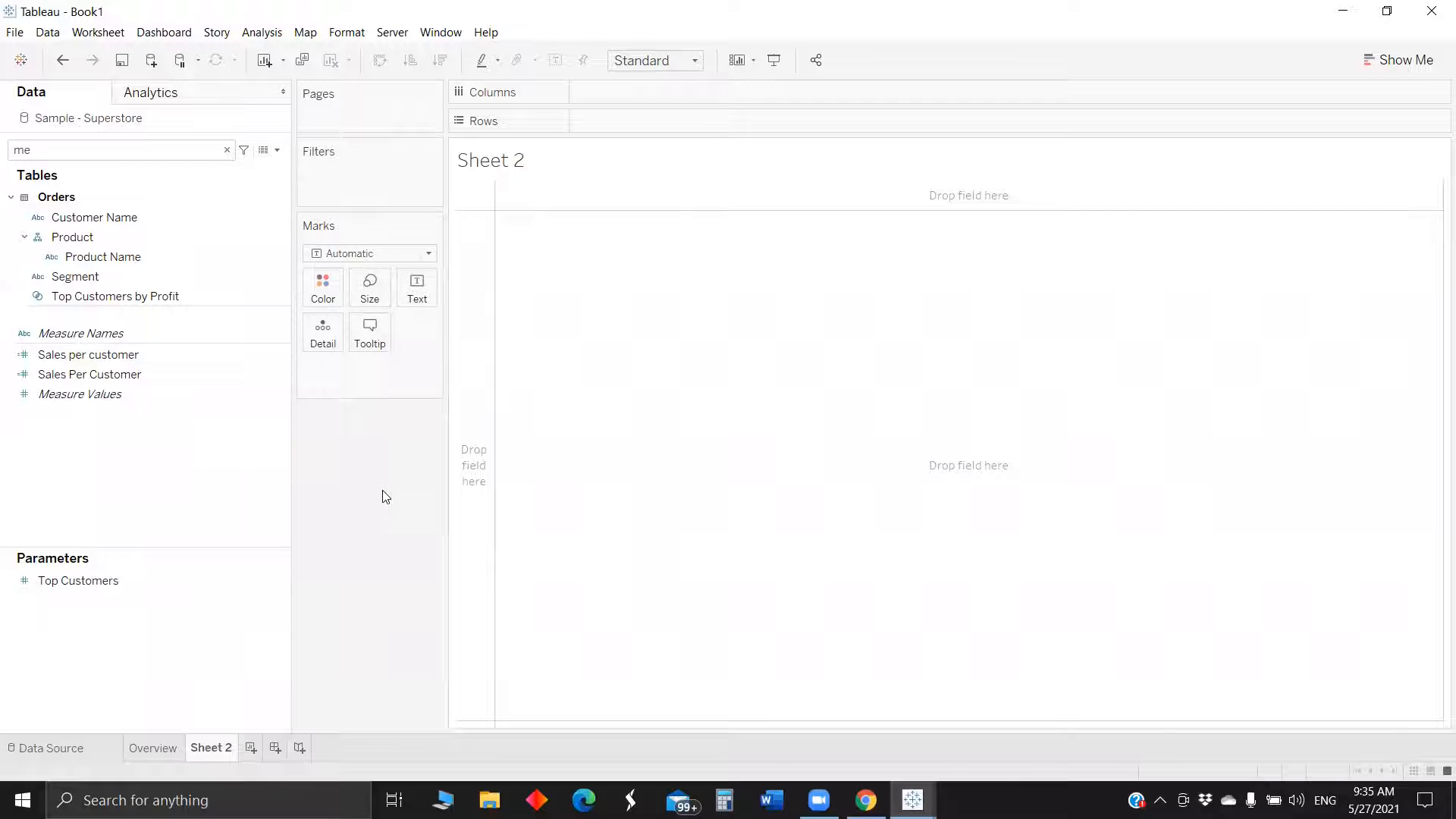
click(81, 144)
key(BackSpace)
key(BackSpace)
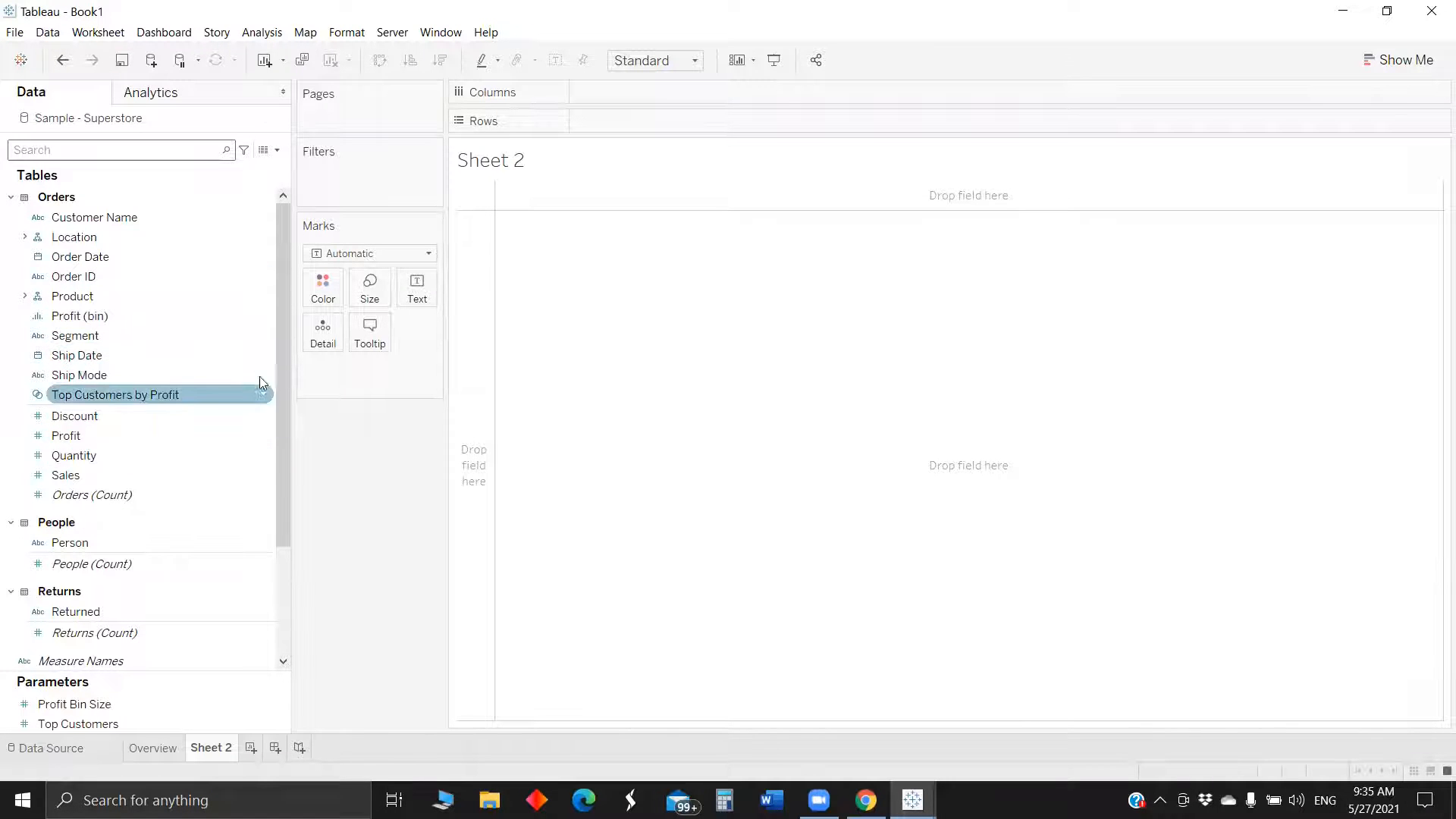
text(st)
double_click(121, 257)
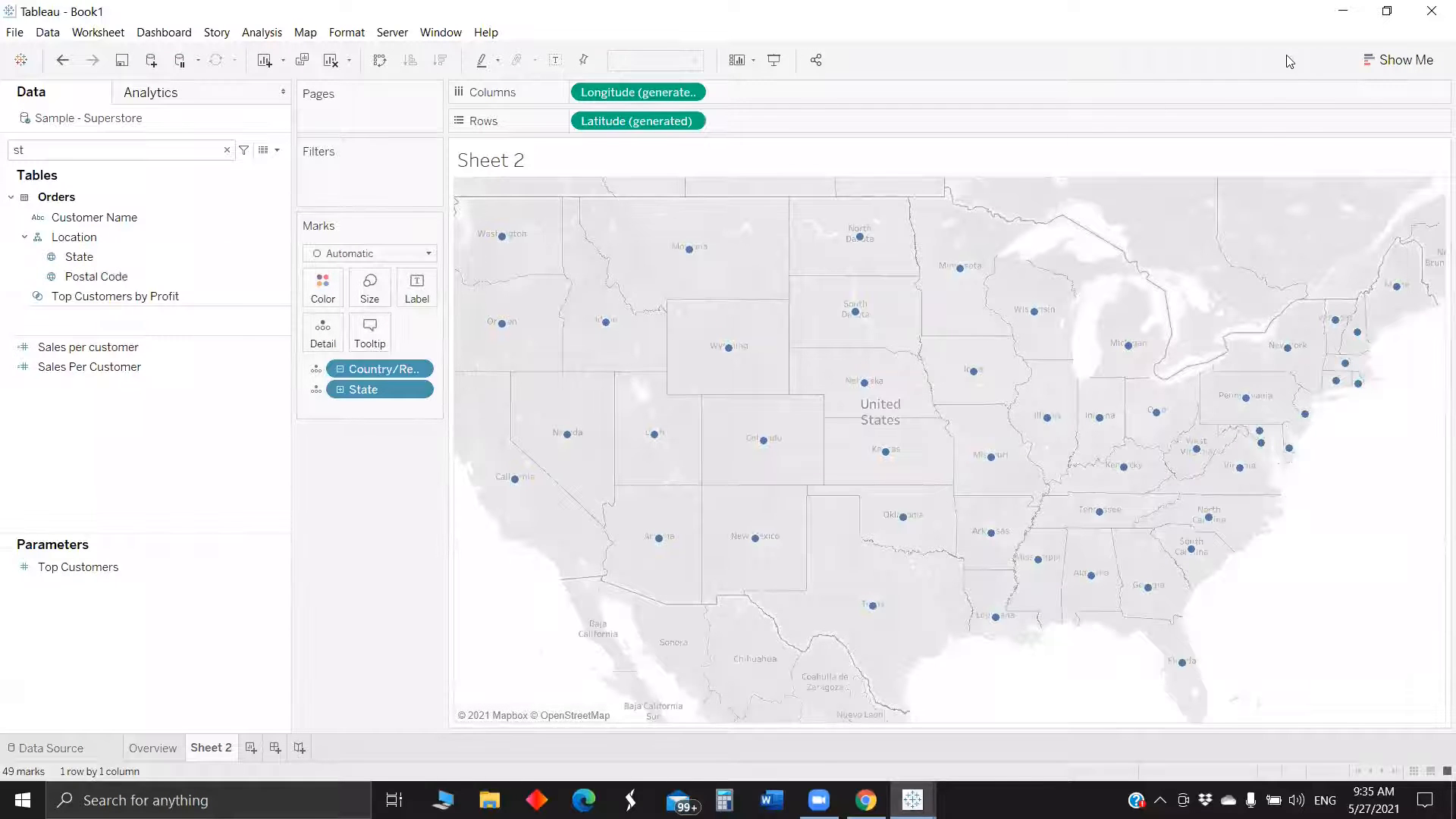
Convert the symbol map to a filled map and color the states by Profit Ratio
click(1399, 60)
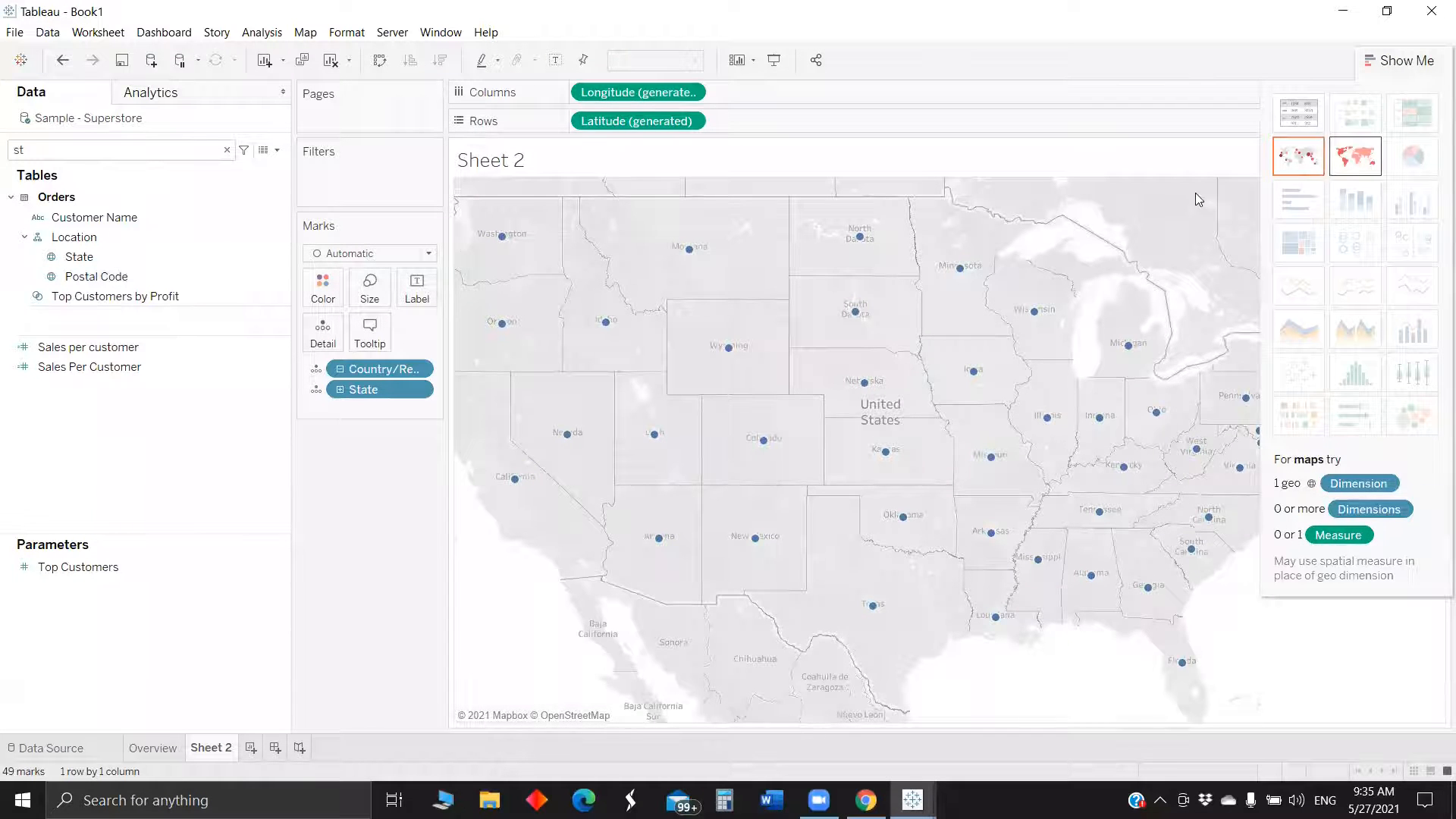
key(BackSpace)
key(BackSpace)
text(pr)
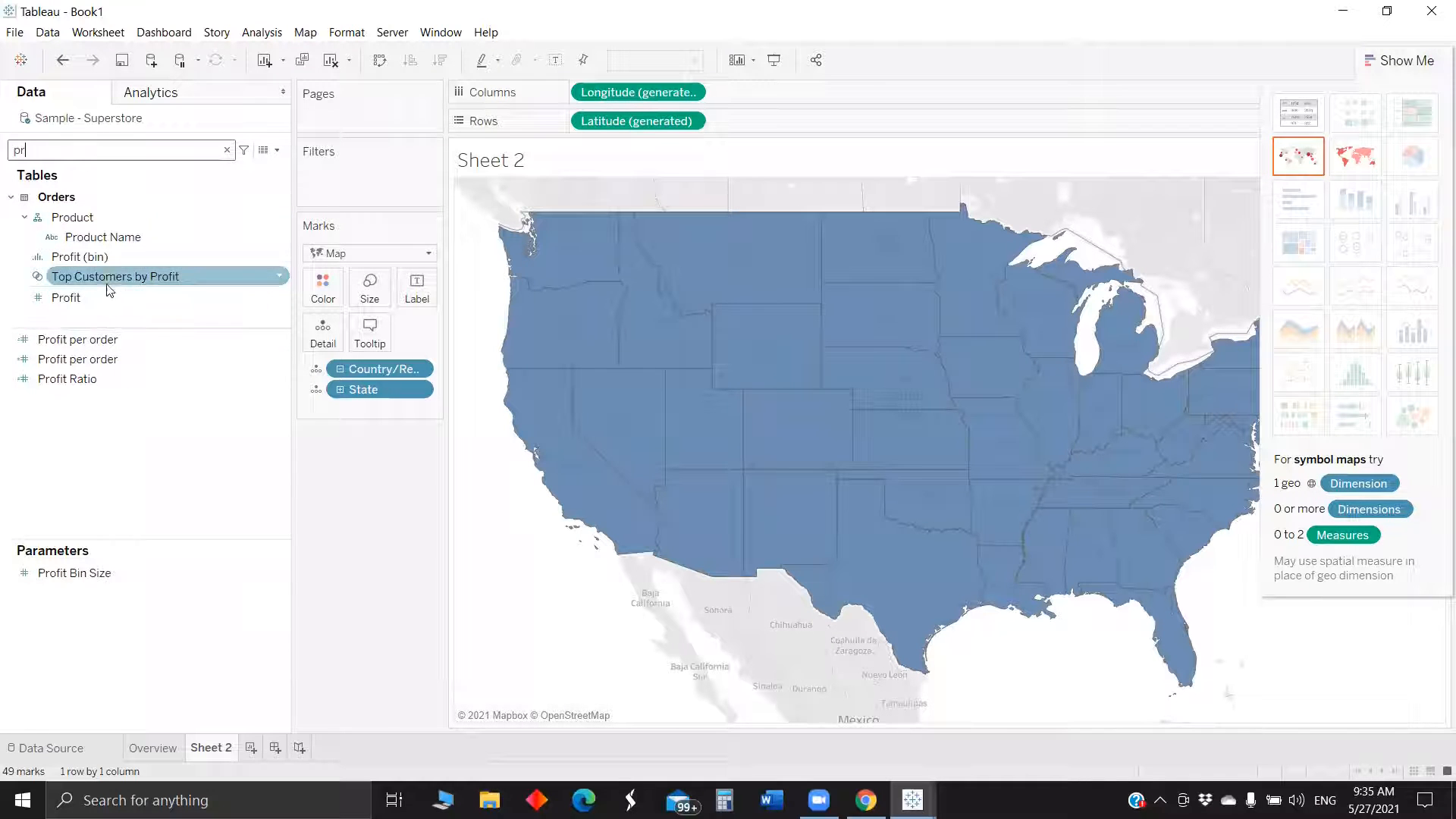
drag(114, 377, 327, 286)
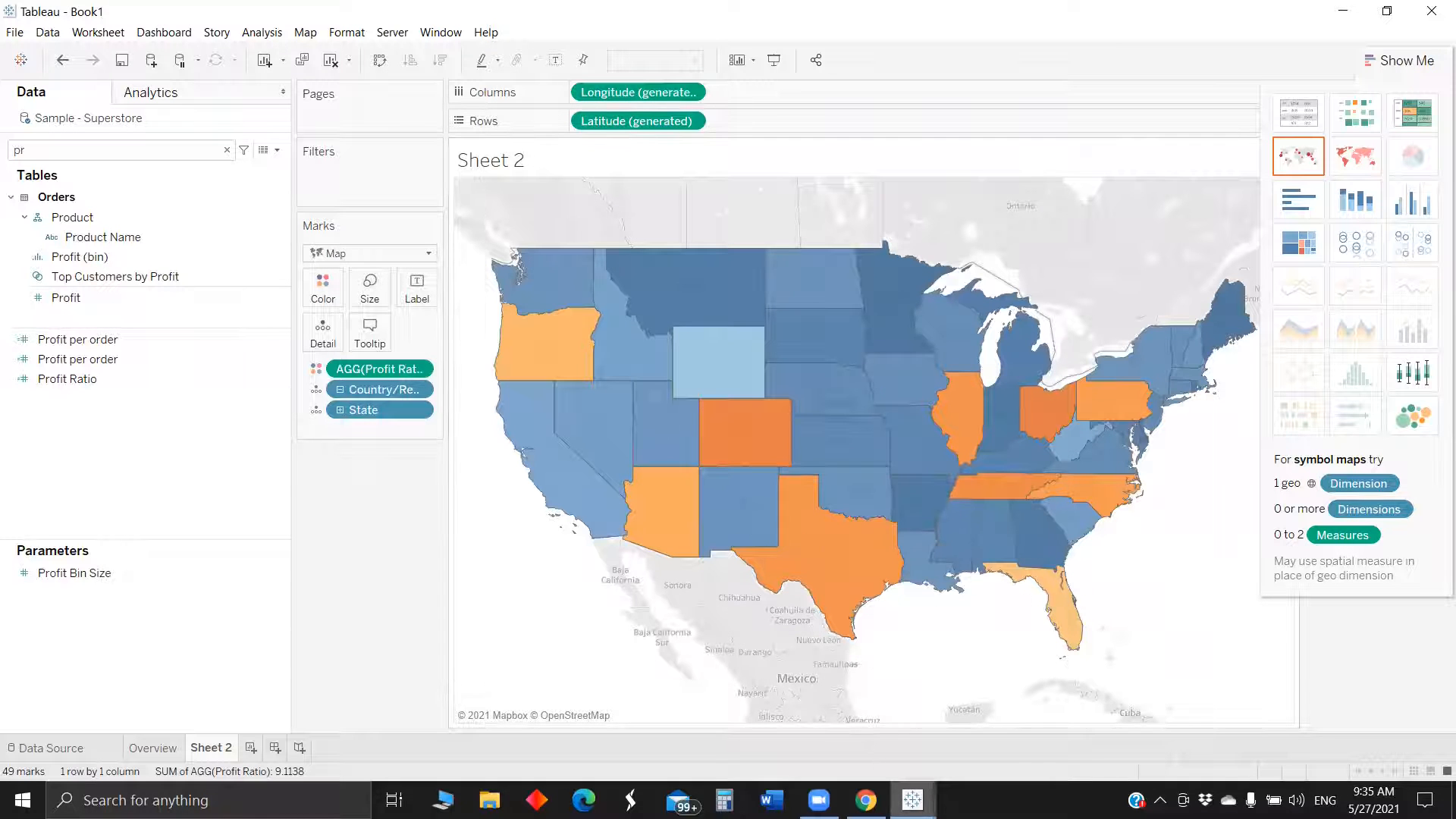
Switch to the Superstore workbook's Overview dashboard and examine the profit ratio map and its state tooltips
click(912, 800)
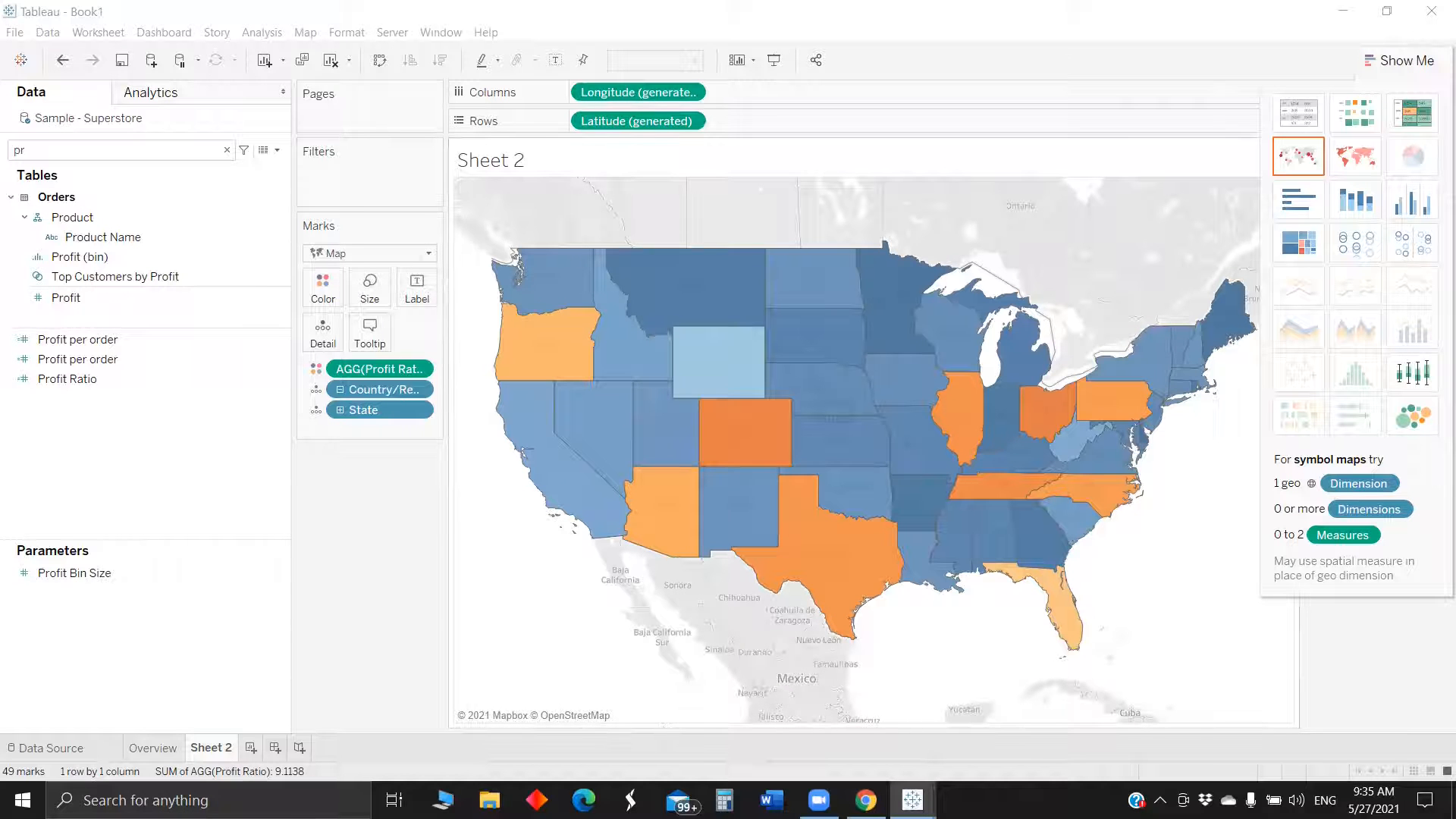
drag(893, 0, 886, 54)
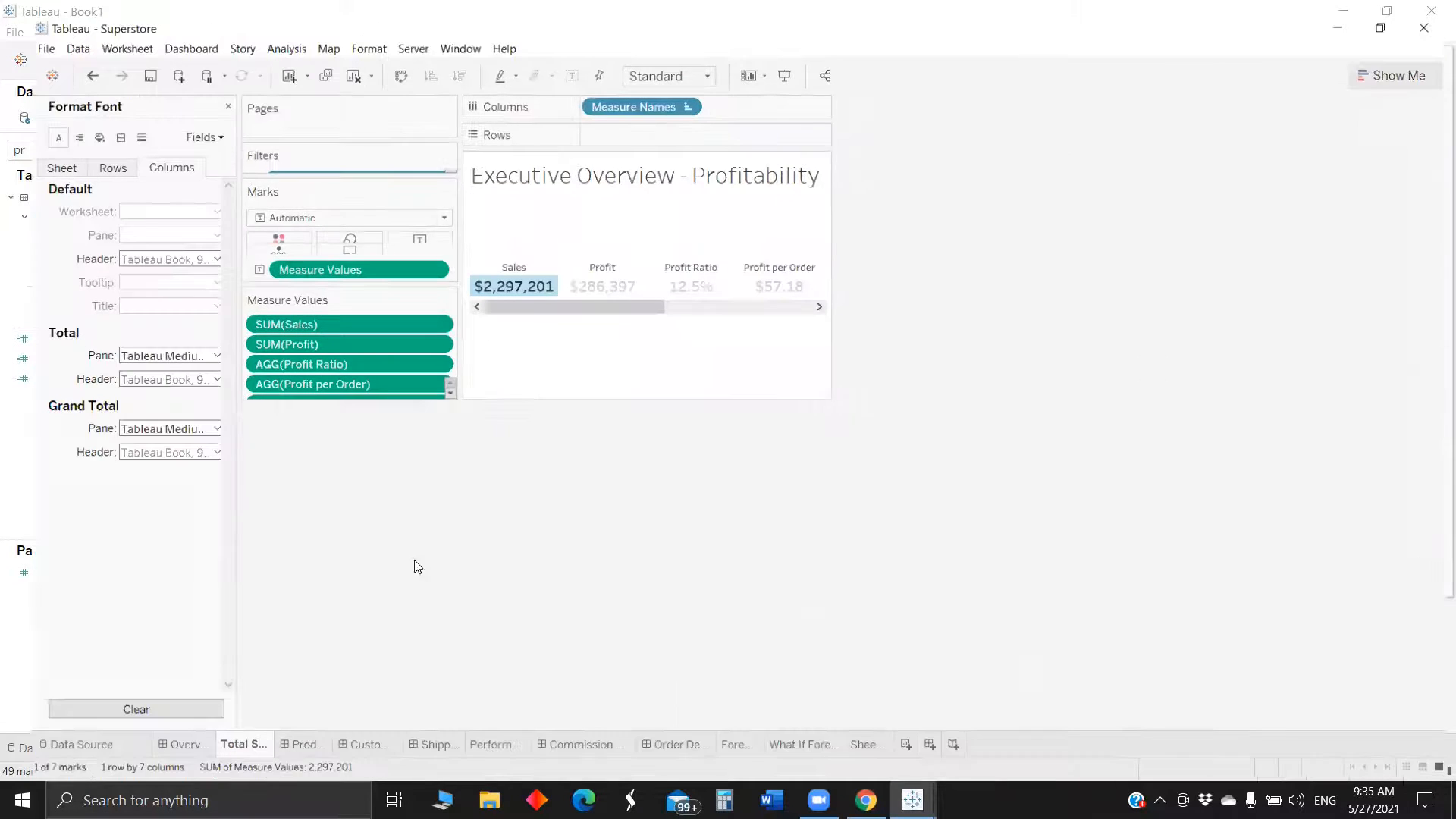
click(157, 749)
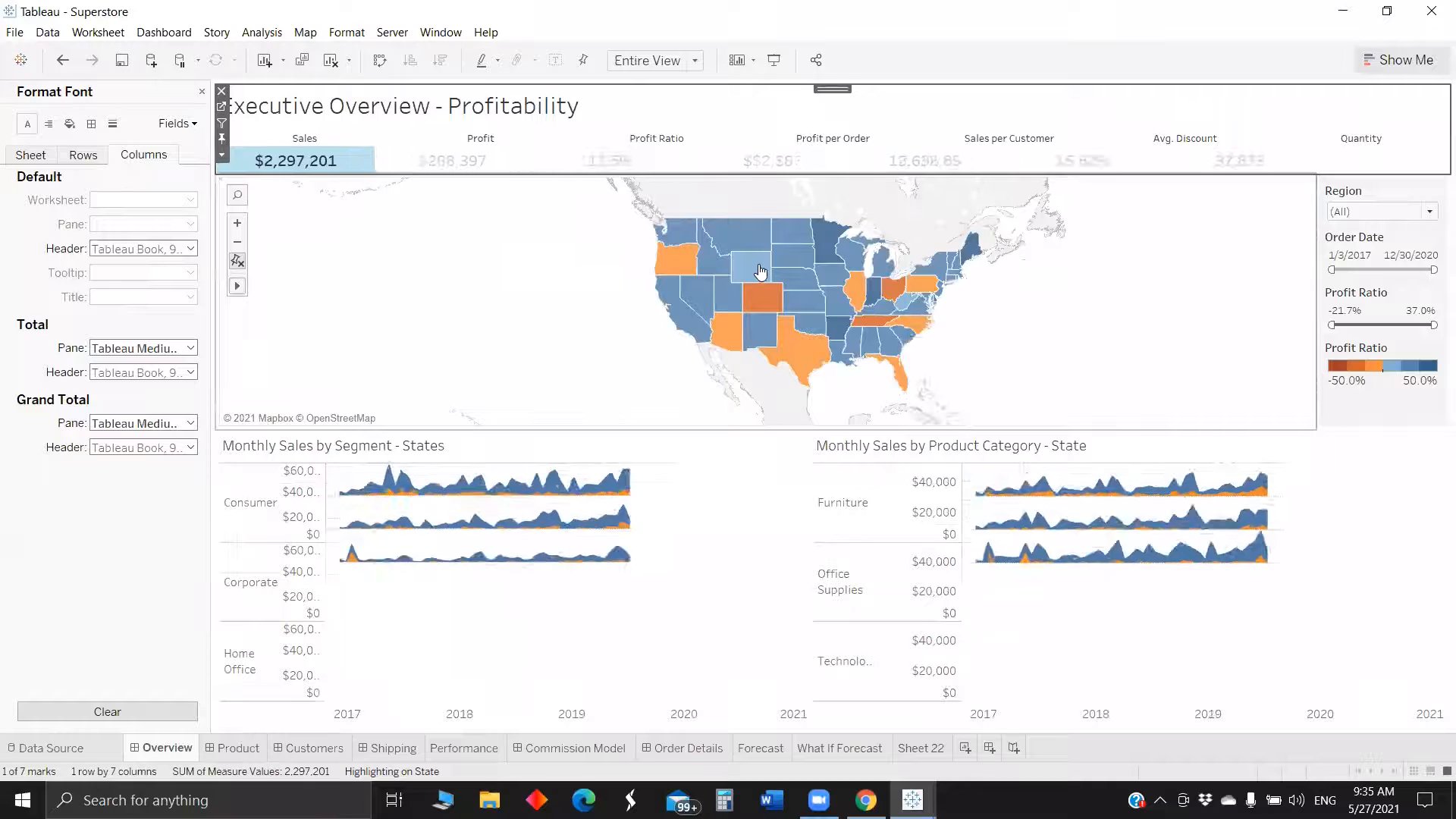
mouse_move(752, 265)
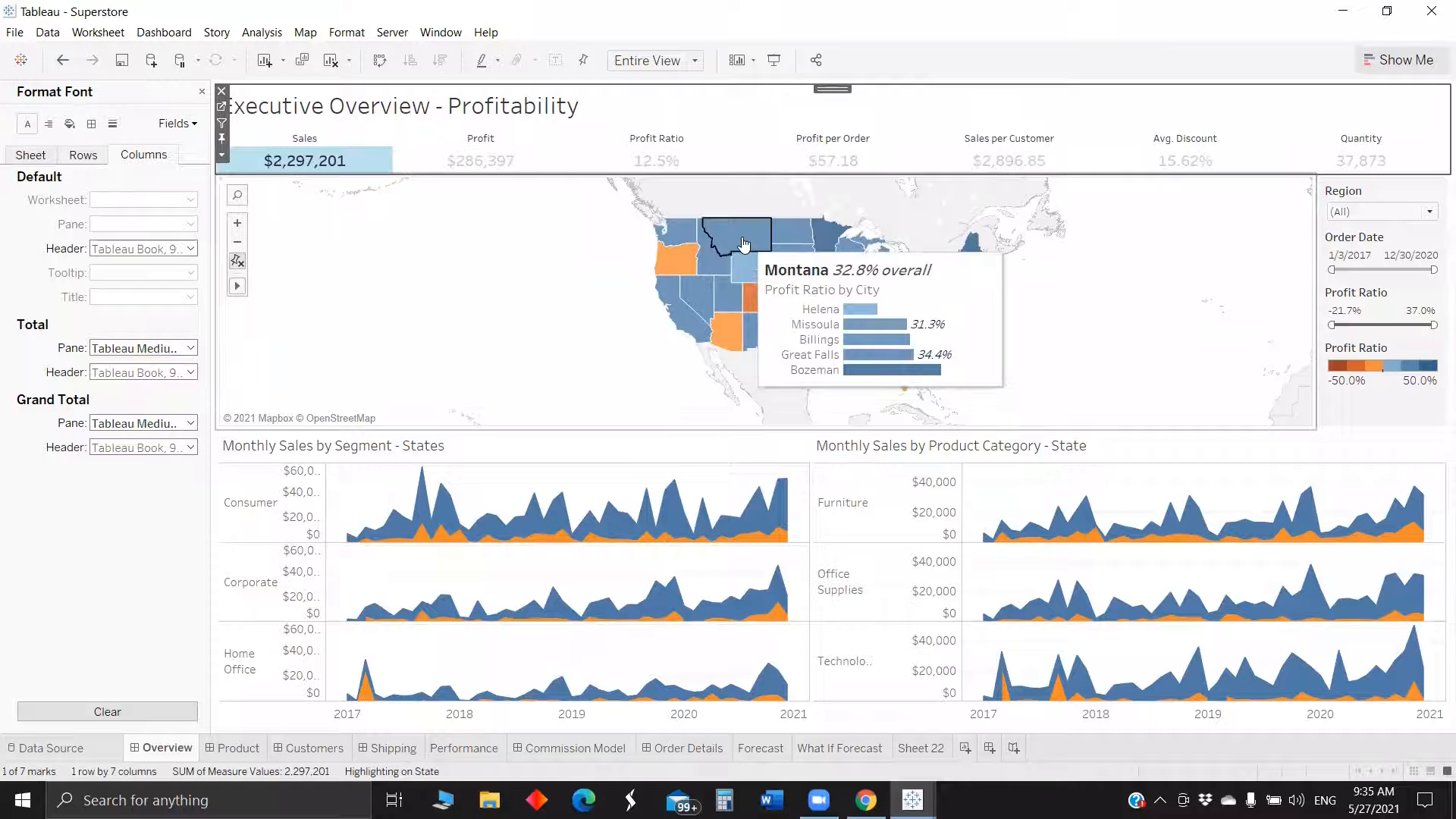
mouse_move(694, 261)
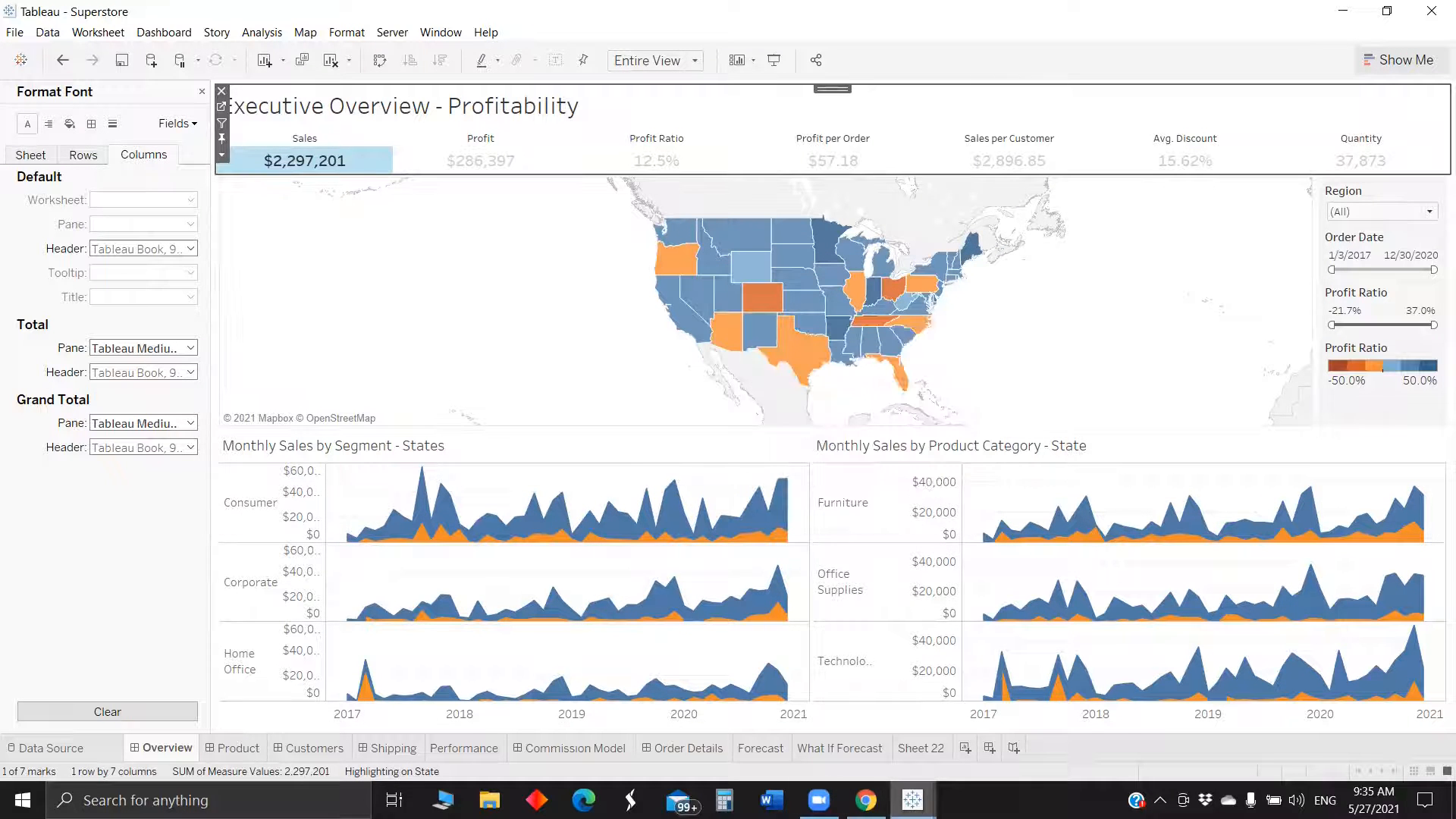
Return to the Book1 workbook, add a new worksheet, find the City field and place it on Rows
mouse_move(913, 800)
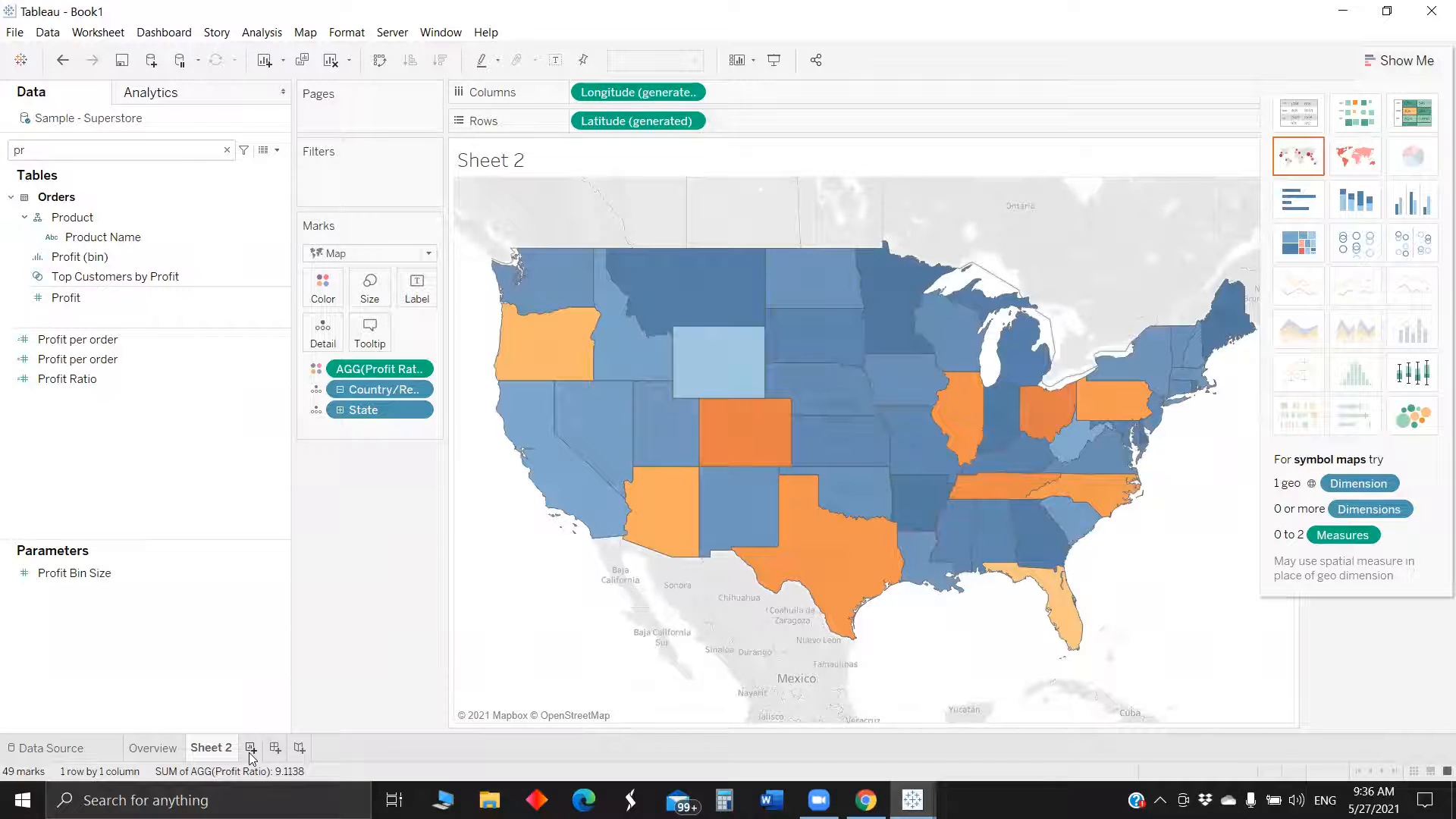
click(251, 749)
click(96, 217)
click(94, 150)
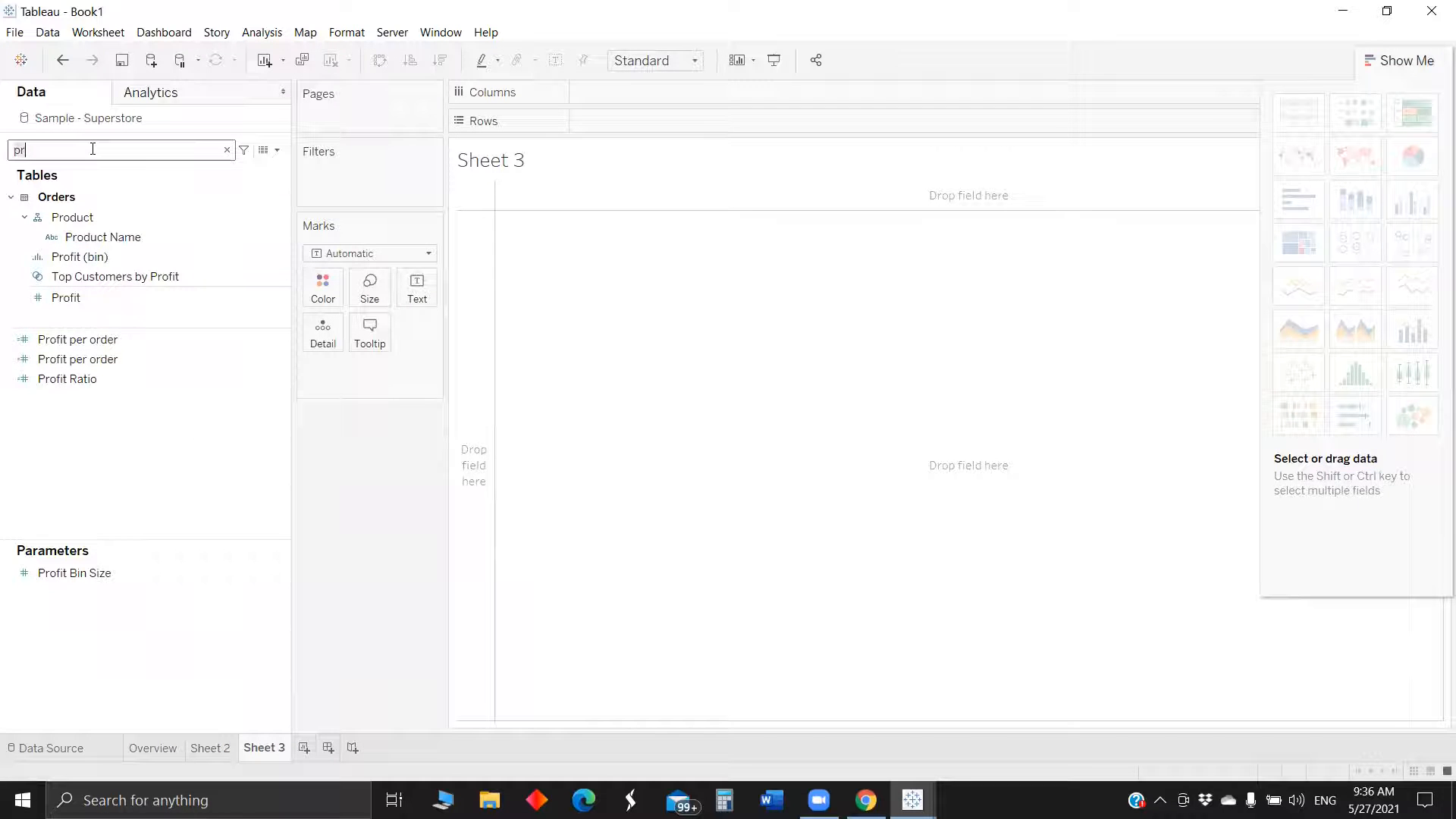
text(vi)
key(BackSpace)
key(BackSpace)
text(ci)
click(89, 243)
drag(89, 247, 618, 124)
Plot Profit Ratio as horizontal bars per city and color the bars by Profit Ratio
click(146, 149)
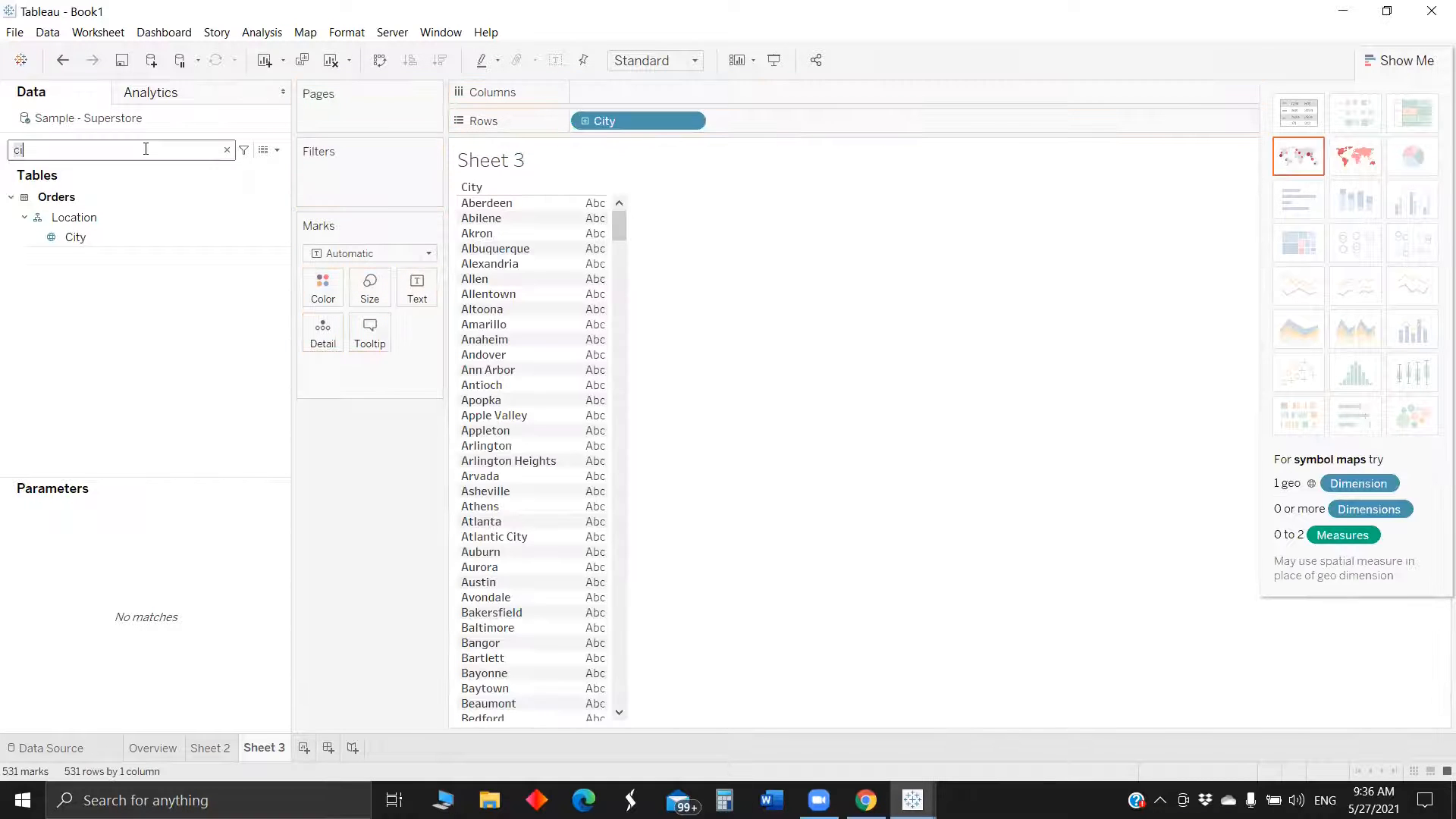
key(BackSpace)
key(BackSpace)
text(pr)
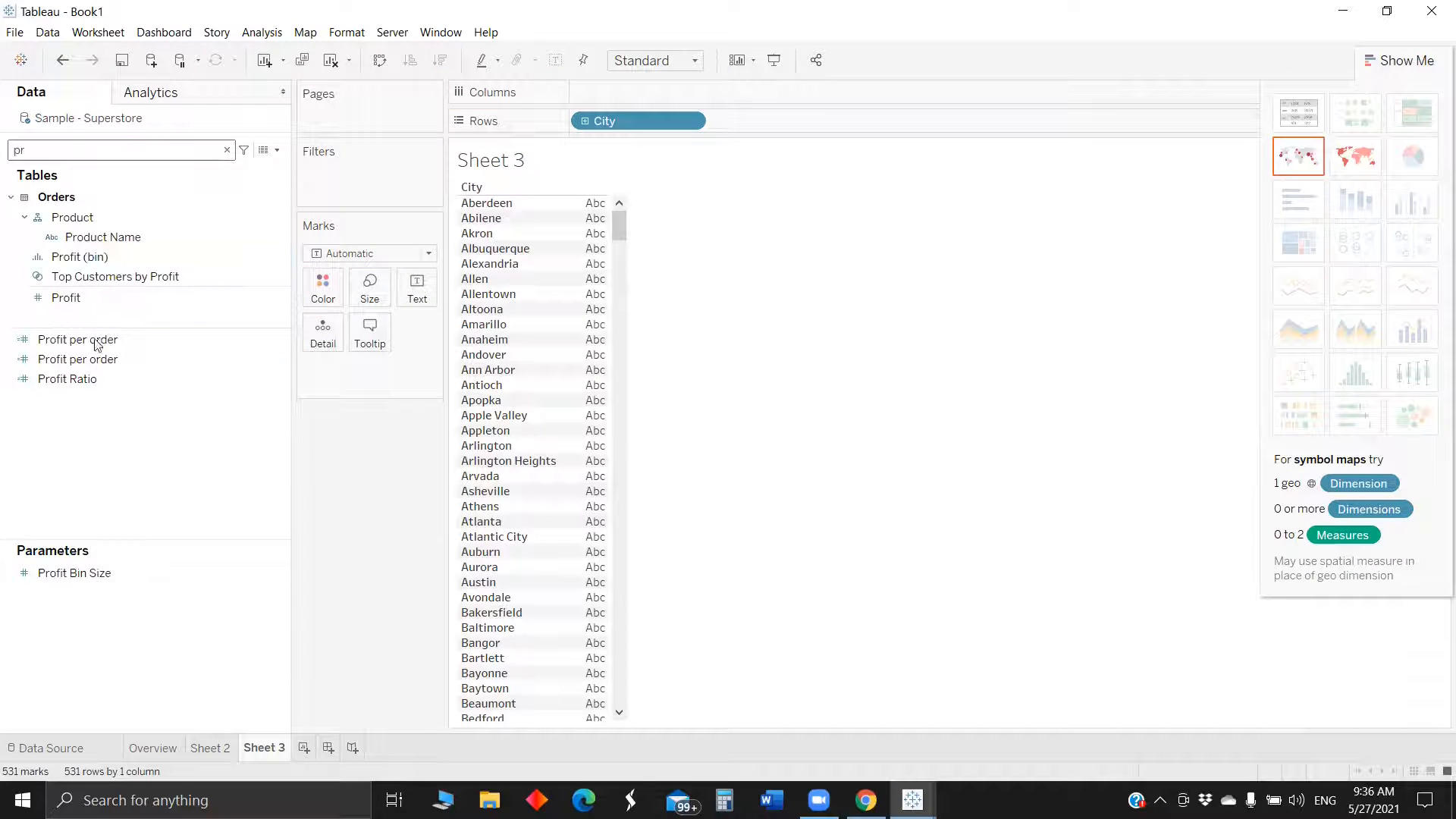
drag(122, 381, 685, 92)
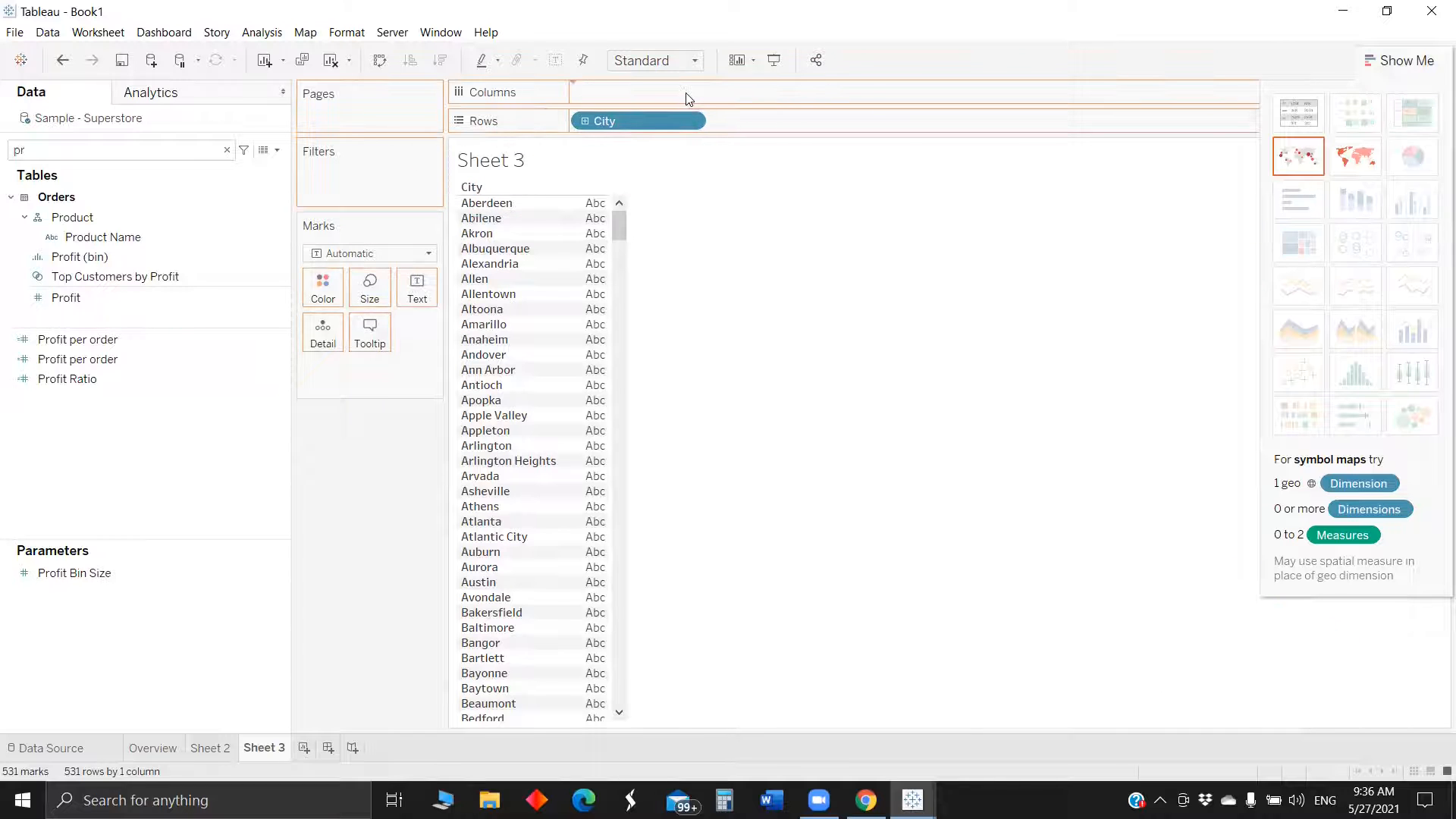
click(1419, 56)
drag(599, 130, 323, 289)
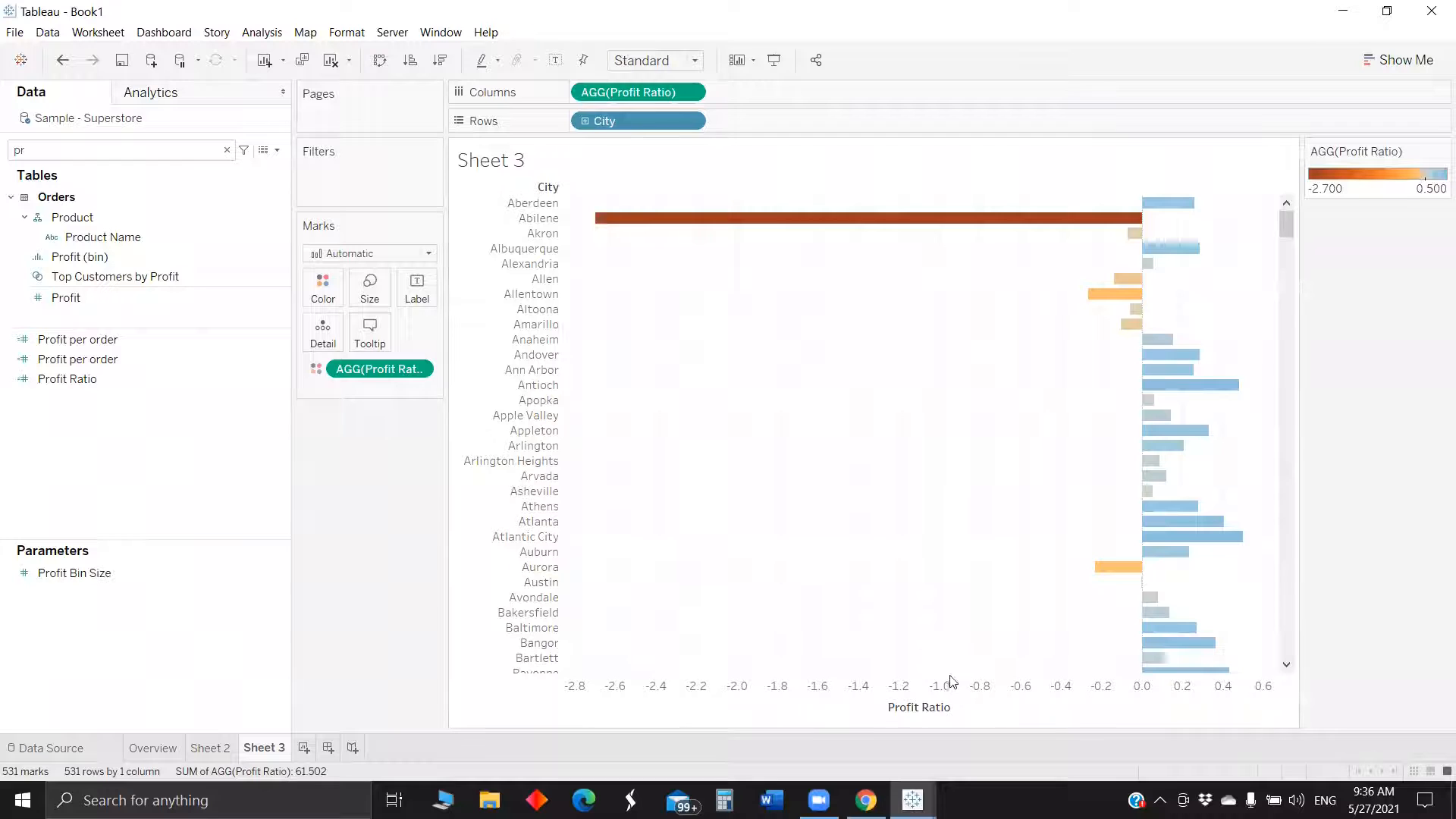
Sort the cities by Profit Ratio in descending order and hide the Profit Ratio axis header
click(966, 708)
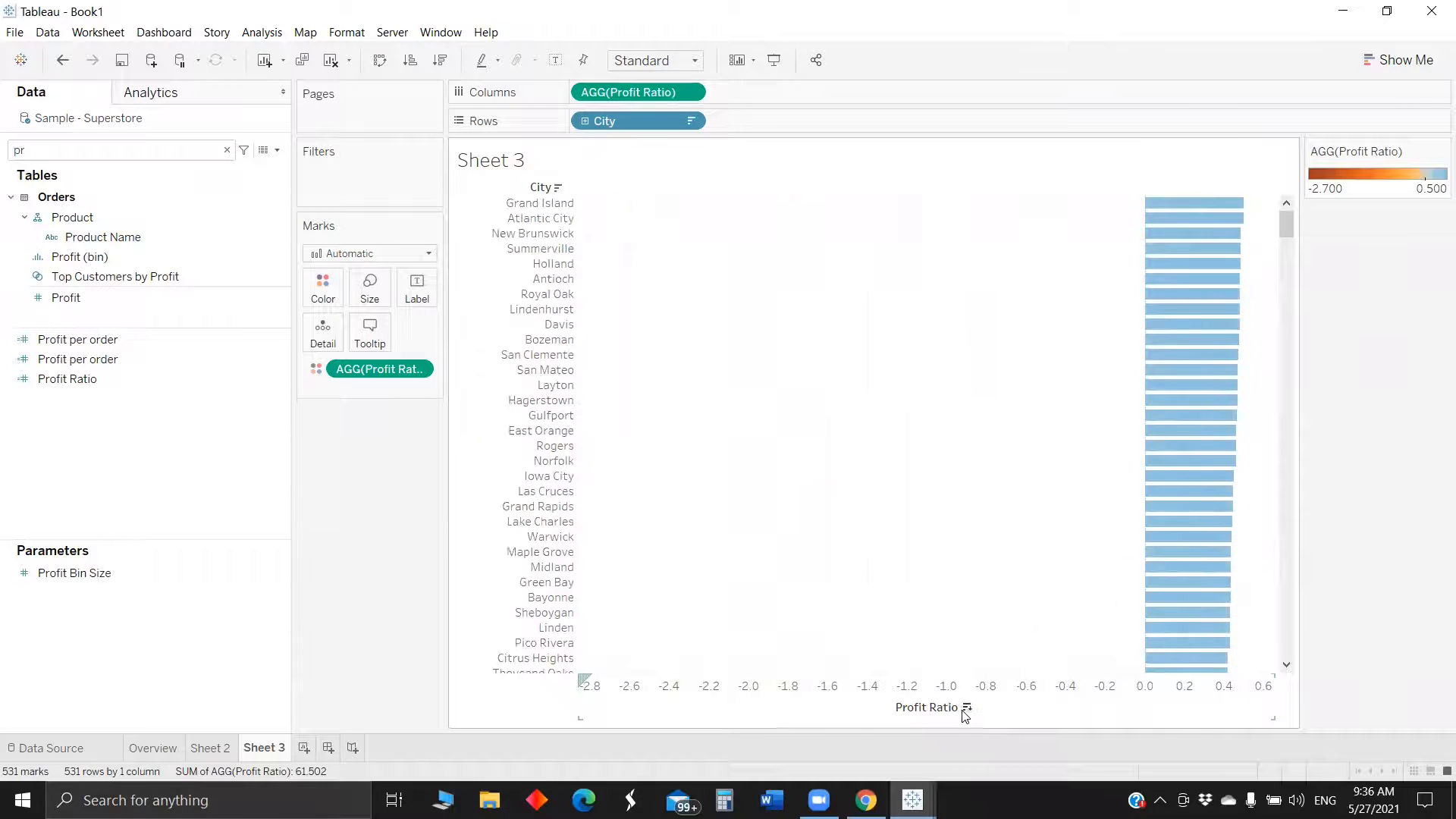
right_click(813, 695)
click(863, 661)
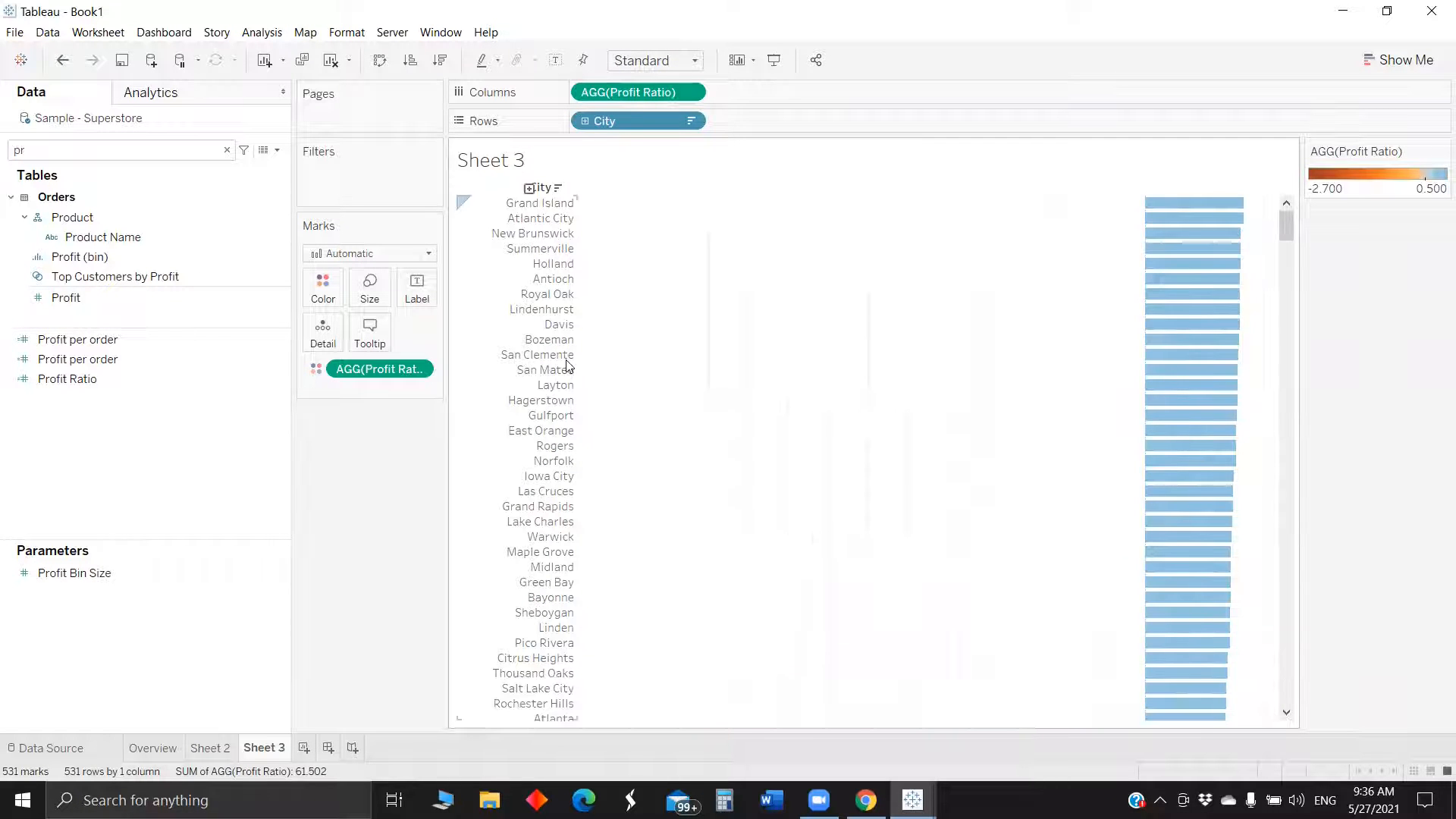
Label the city bars with Profit Ratio and format its pane values as a percentage with one decimal place
drag(618, 91, 417, 294)
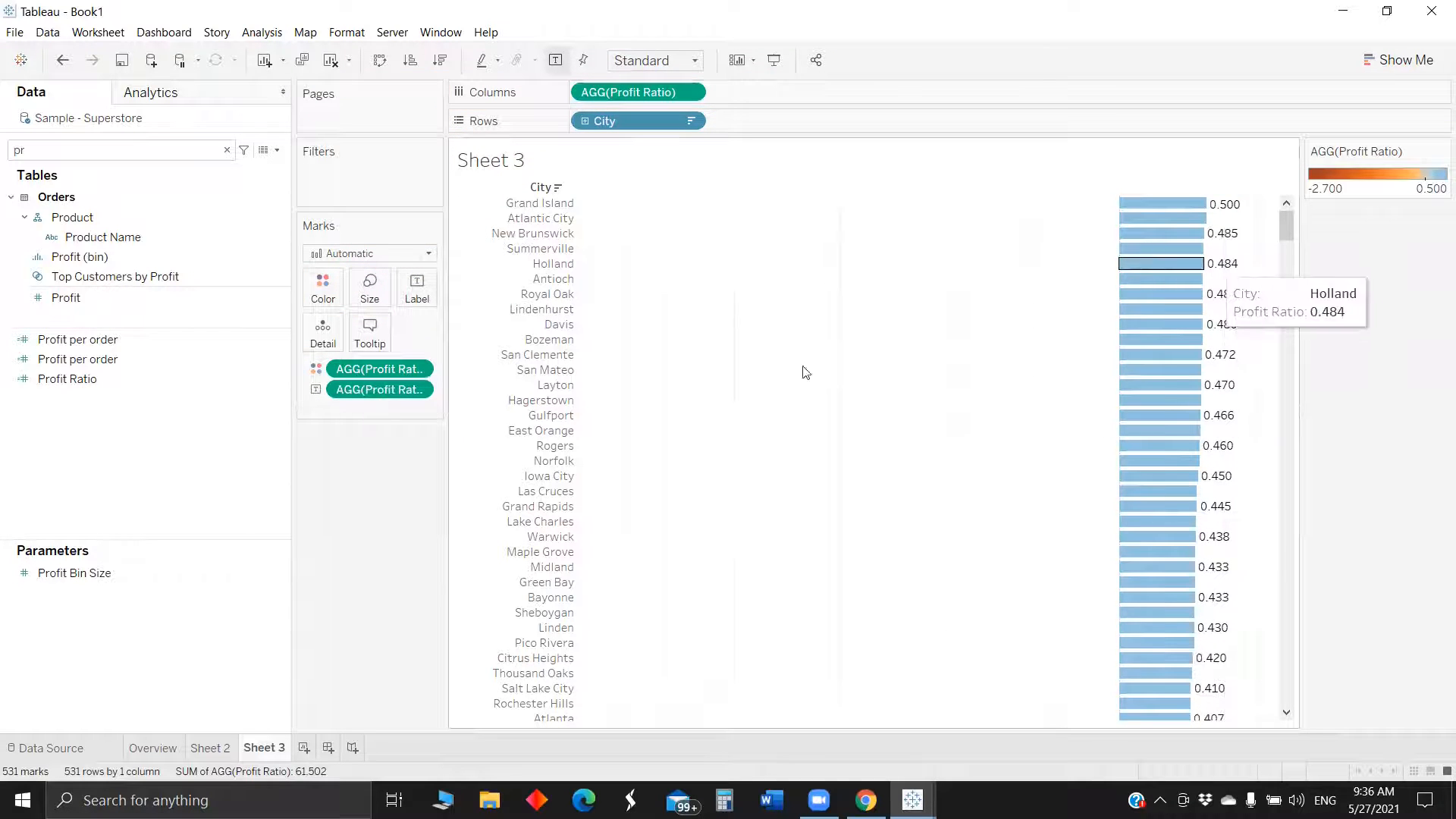
right_click(368, 369)
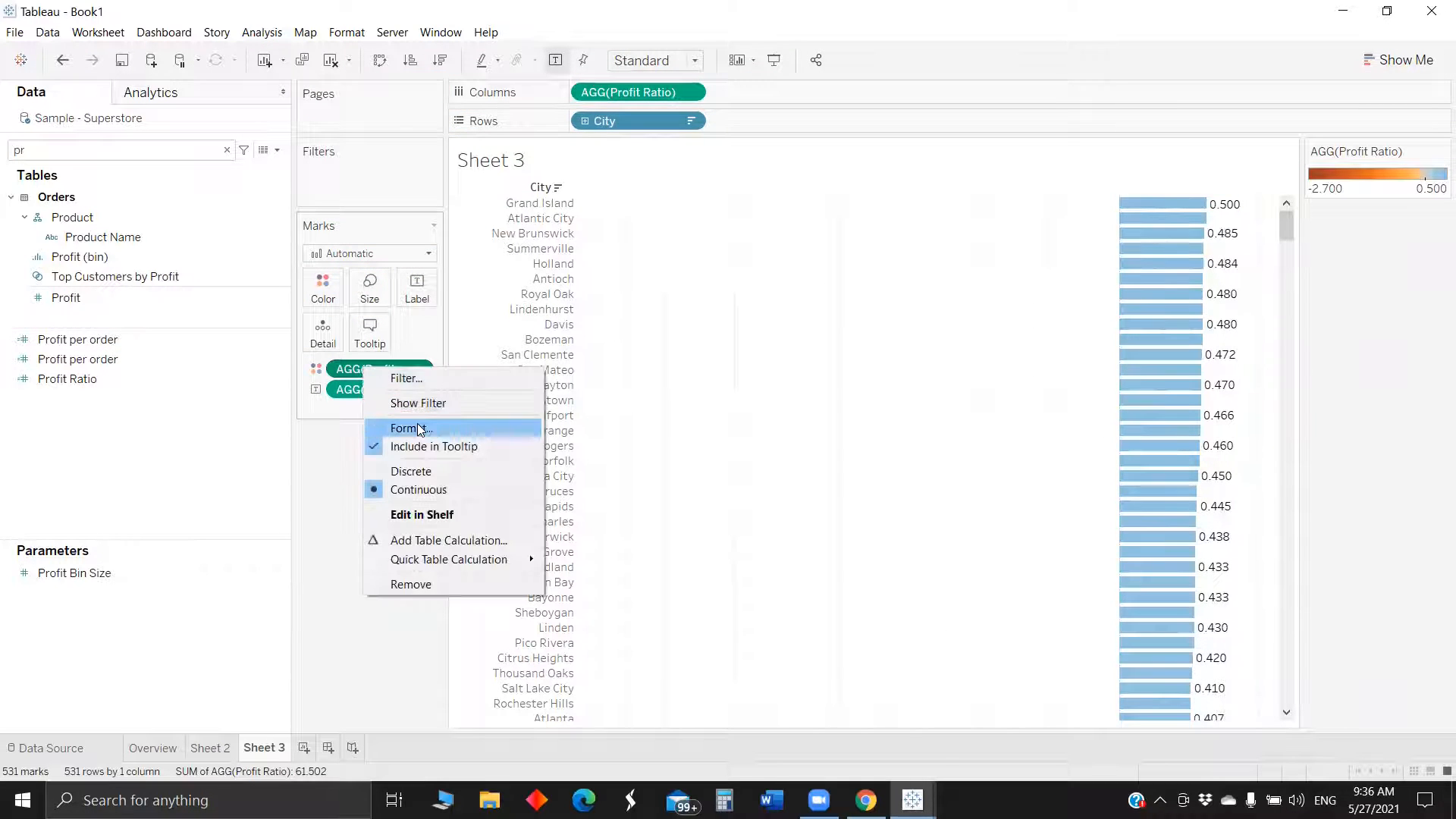
click(419, 429)
click(168, 258)
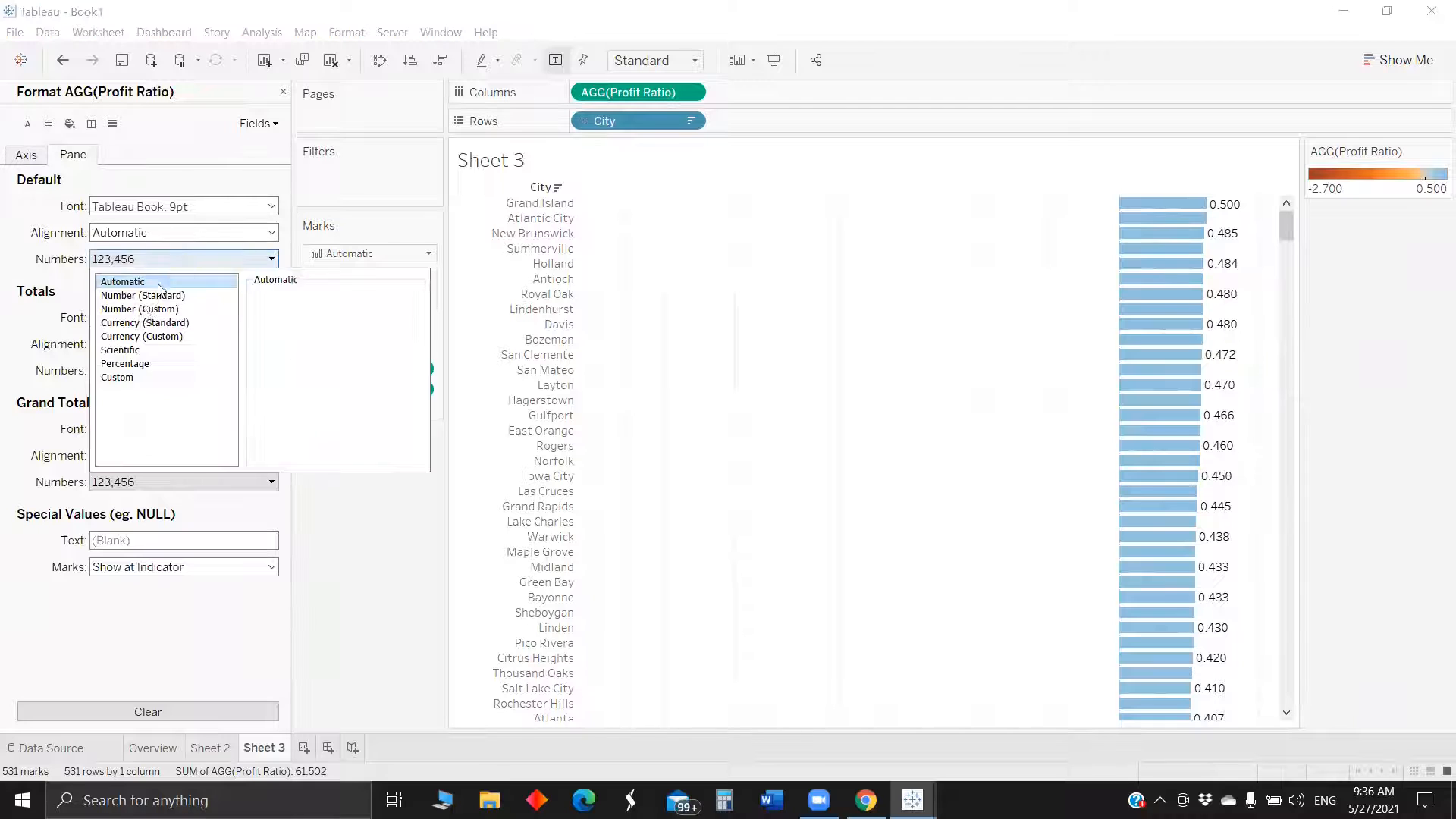
click(136, 364)
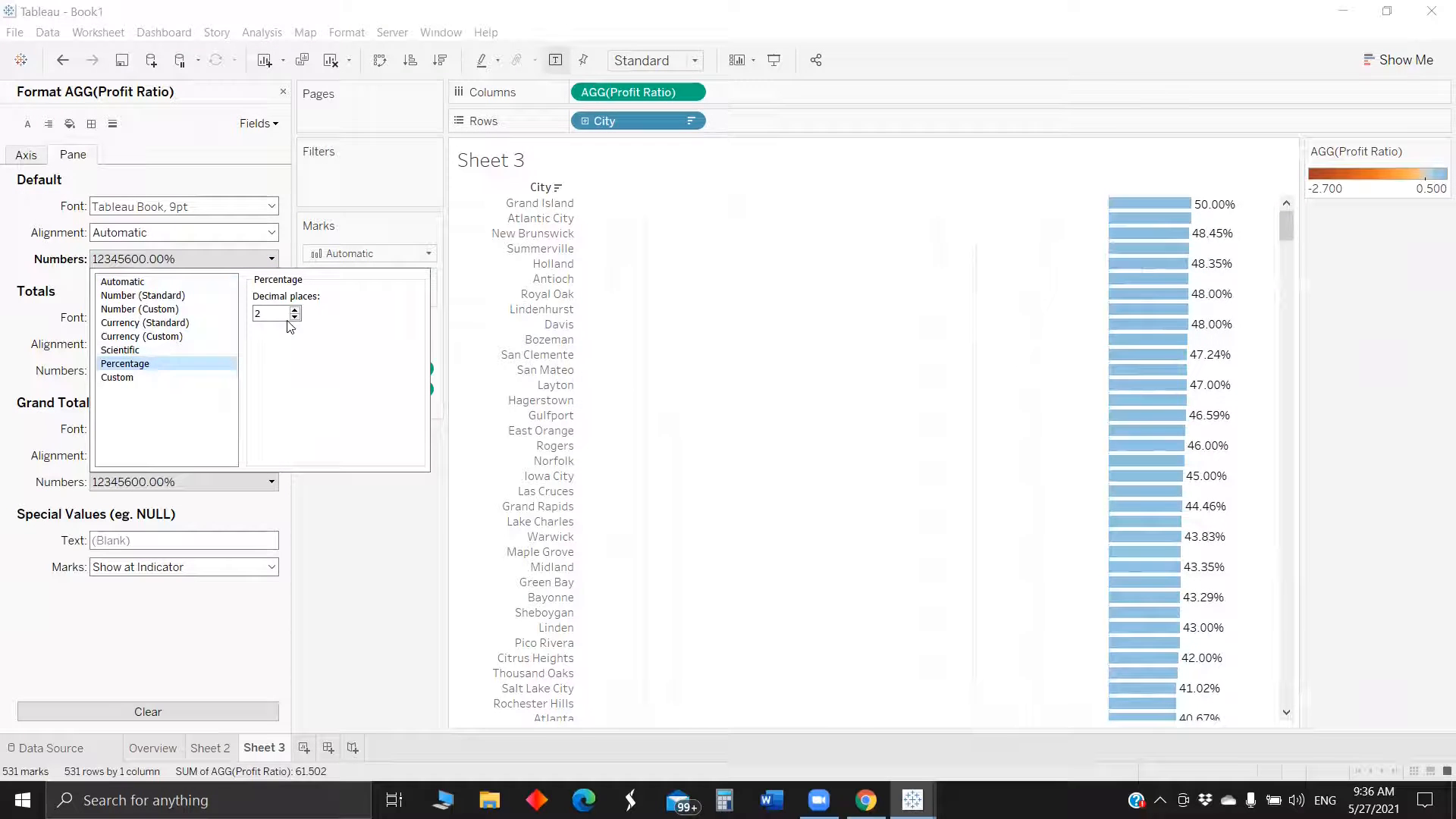
click(294, 317)
click(353, 518)
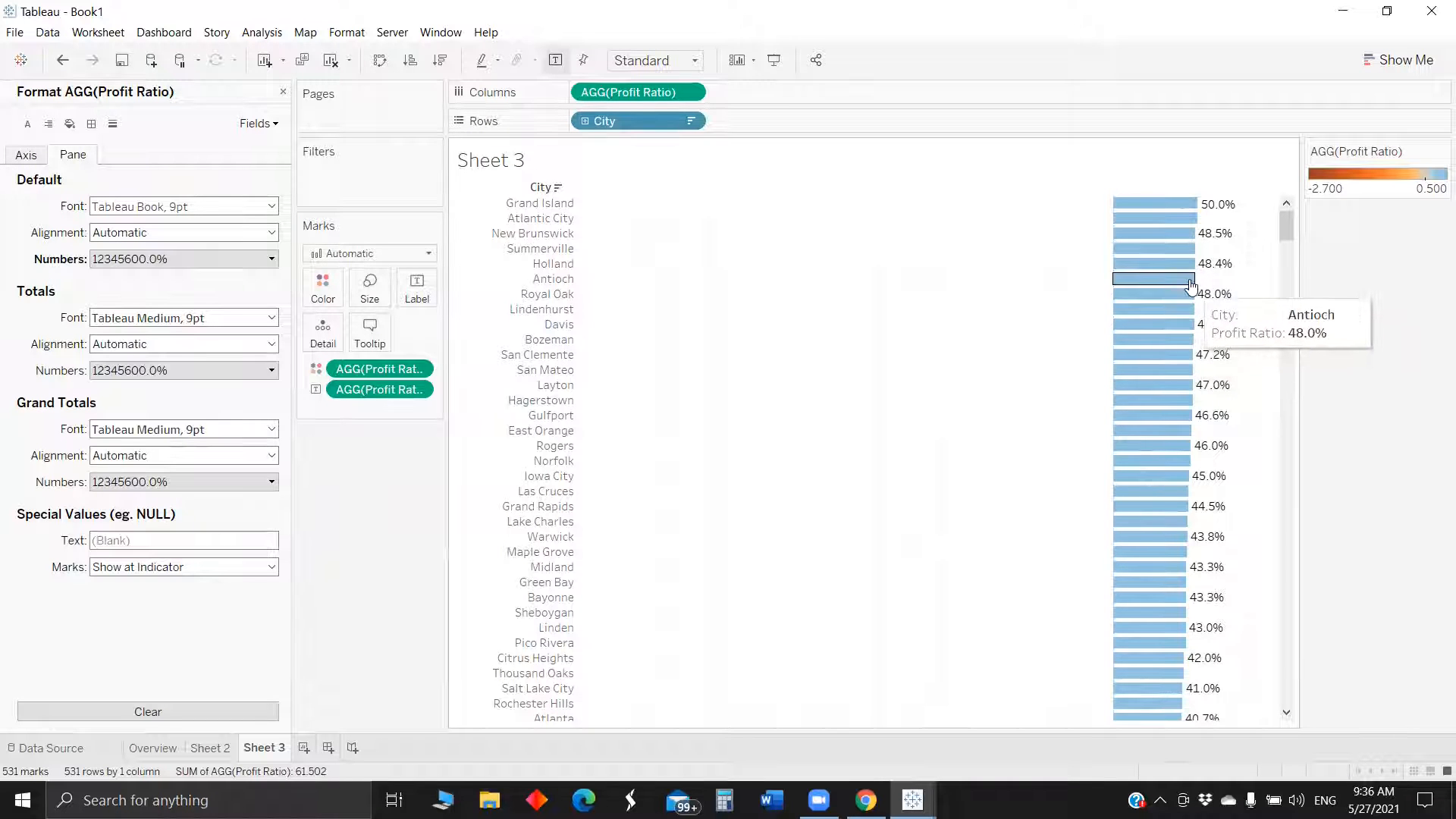
Select all the city bars and set their mark labels to always show
click(1187, 305)
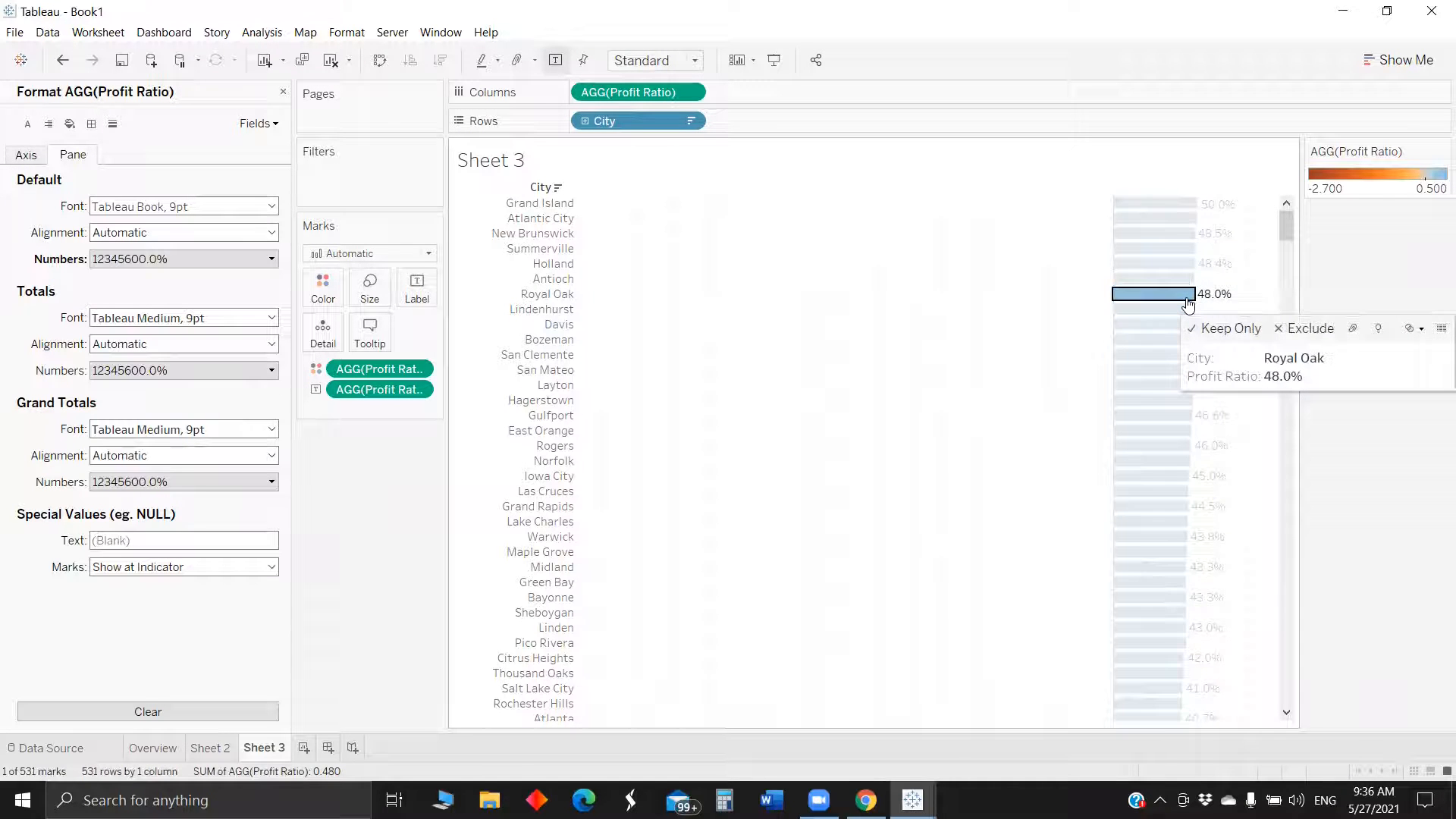
click(1188, 303)
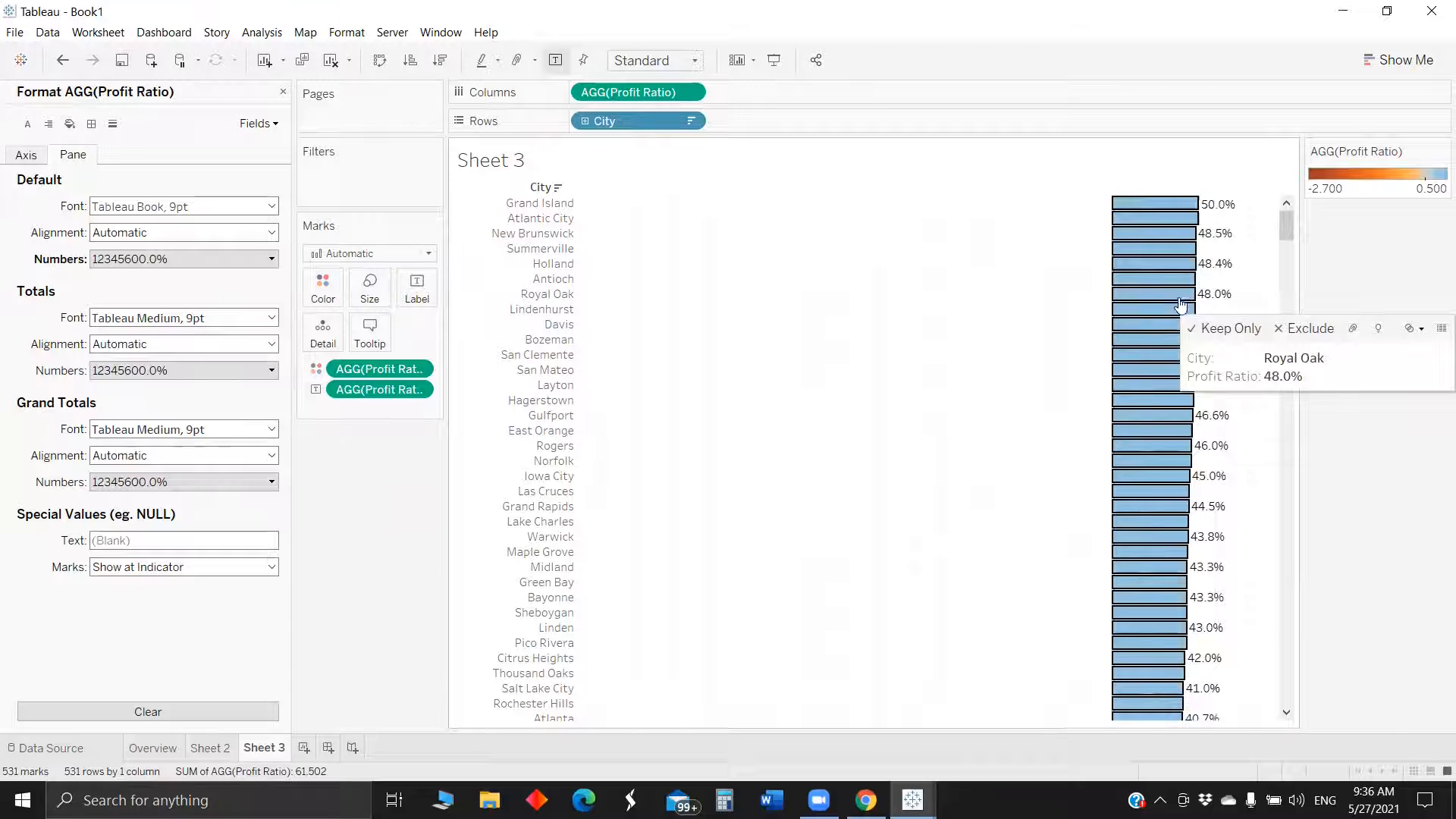
right_click(1181, 304)
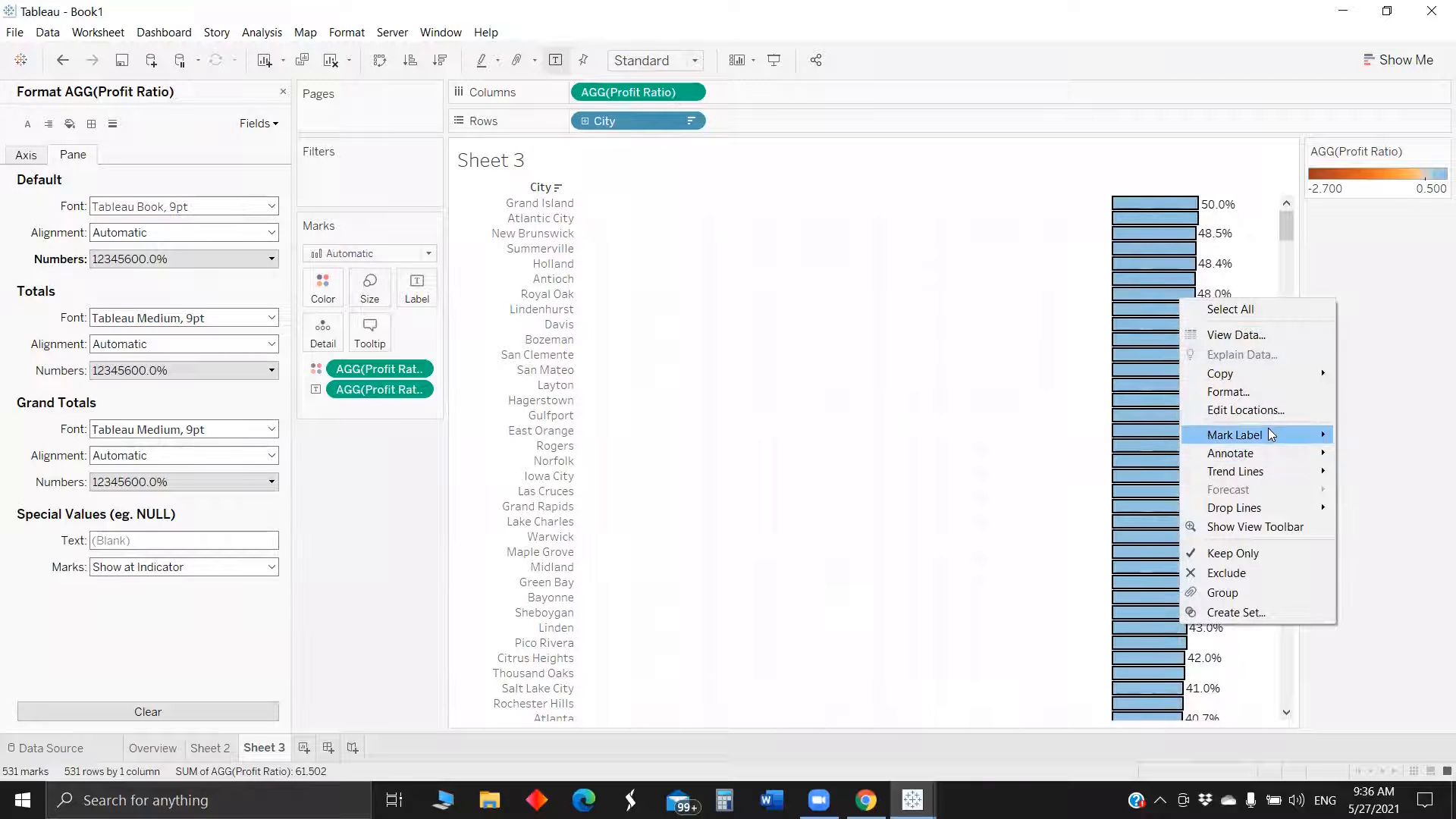
mouse_move(1271, 434)
click(1377, 462)
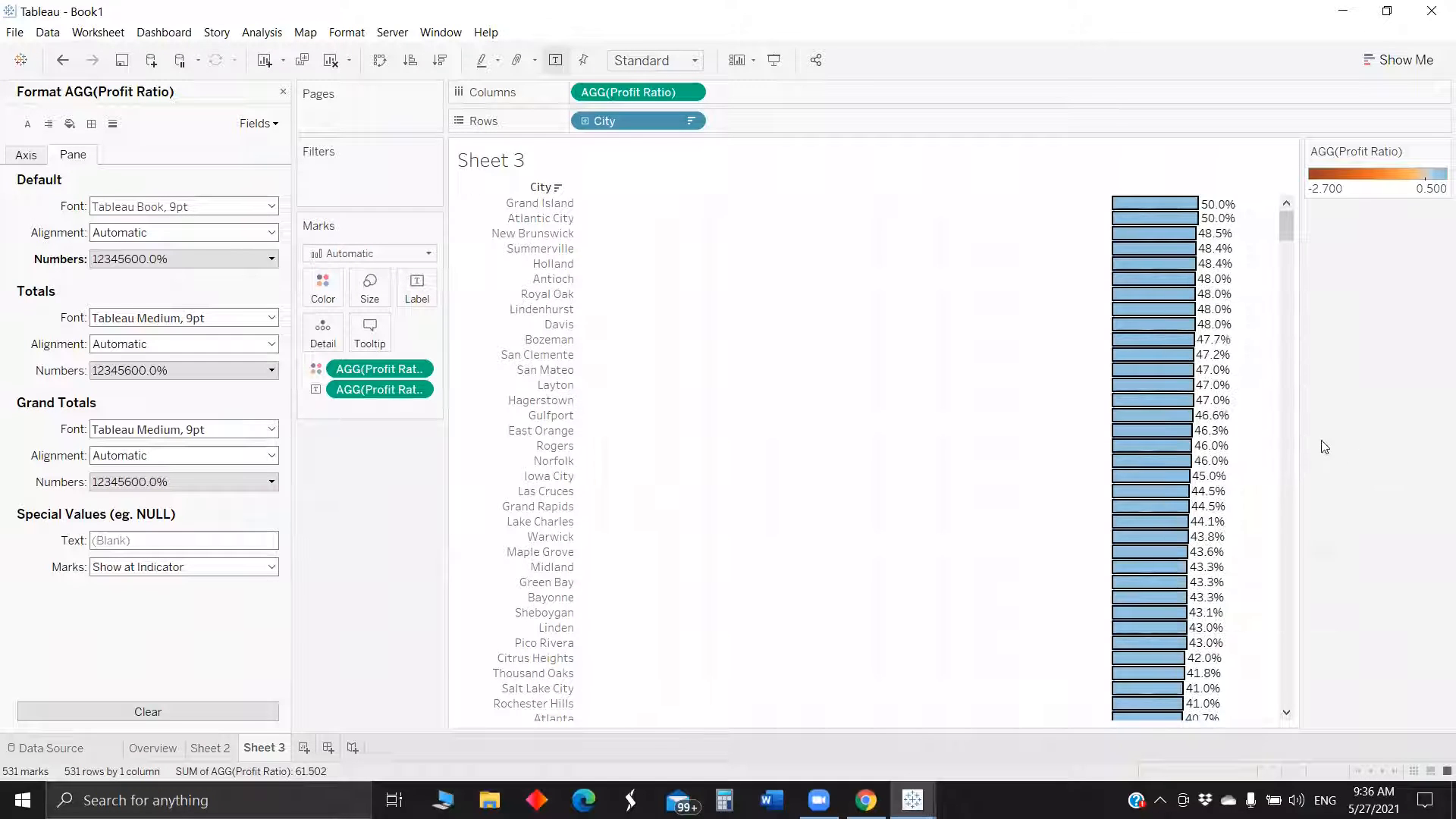
scroll(1243, 386, down, 5)
scroll(1218, 392, up, 5)
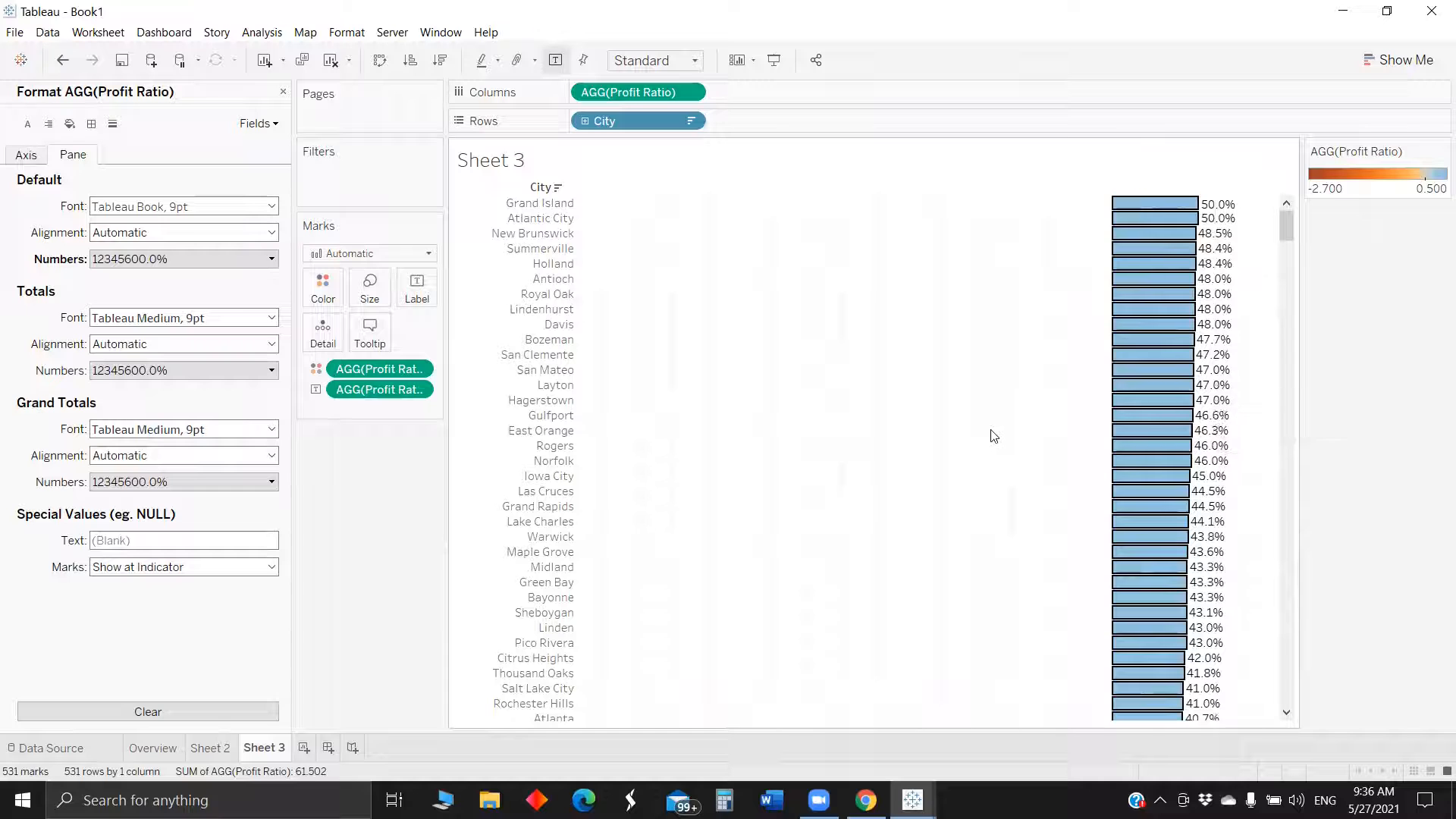
click(1027, 418)
Hide the city worksheet's title and the City field label for rows, then check the sorted bars down the list
right_click(542, 161)
click(595, 203)
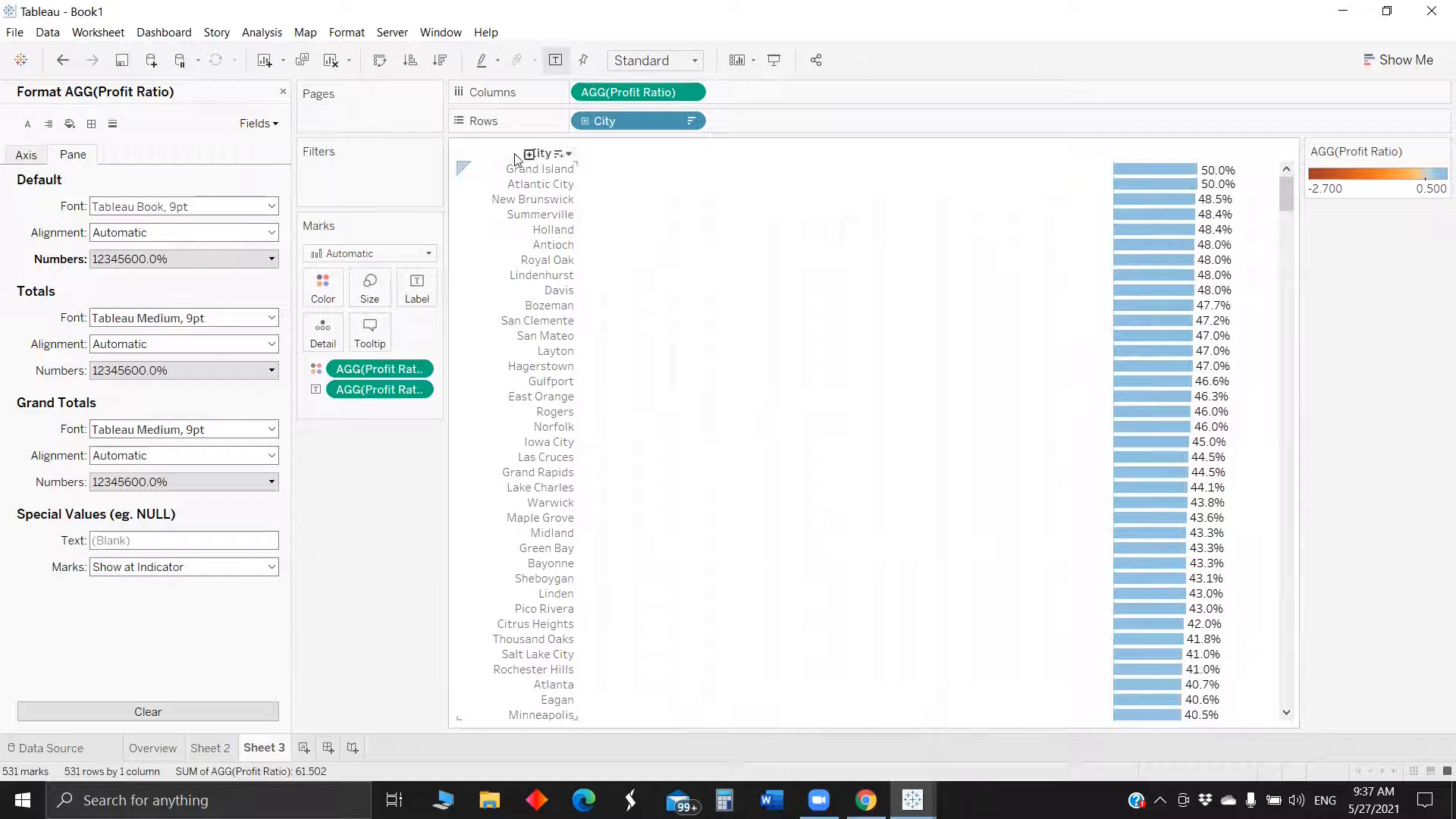
right_click(500, 156)
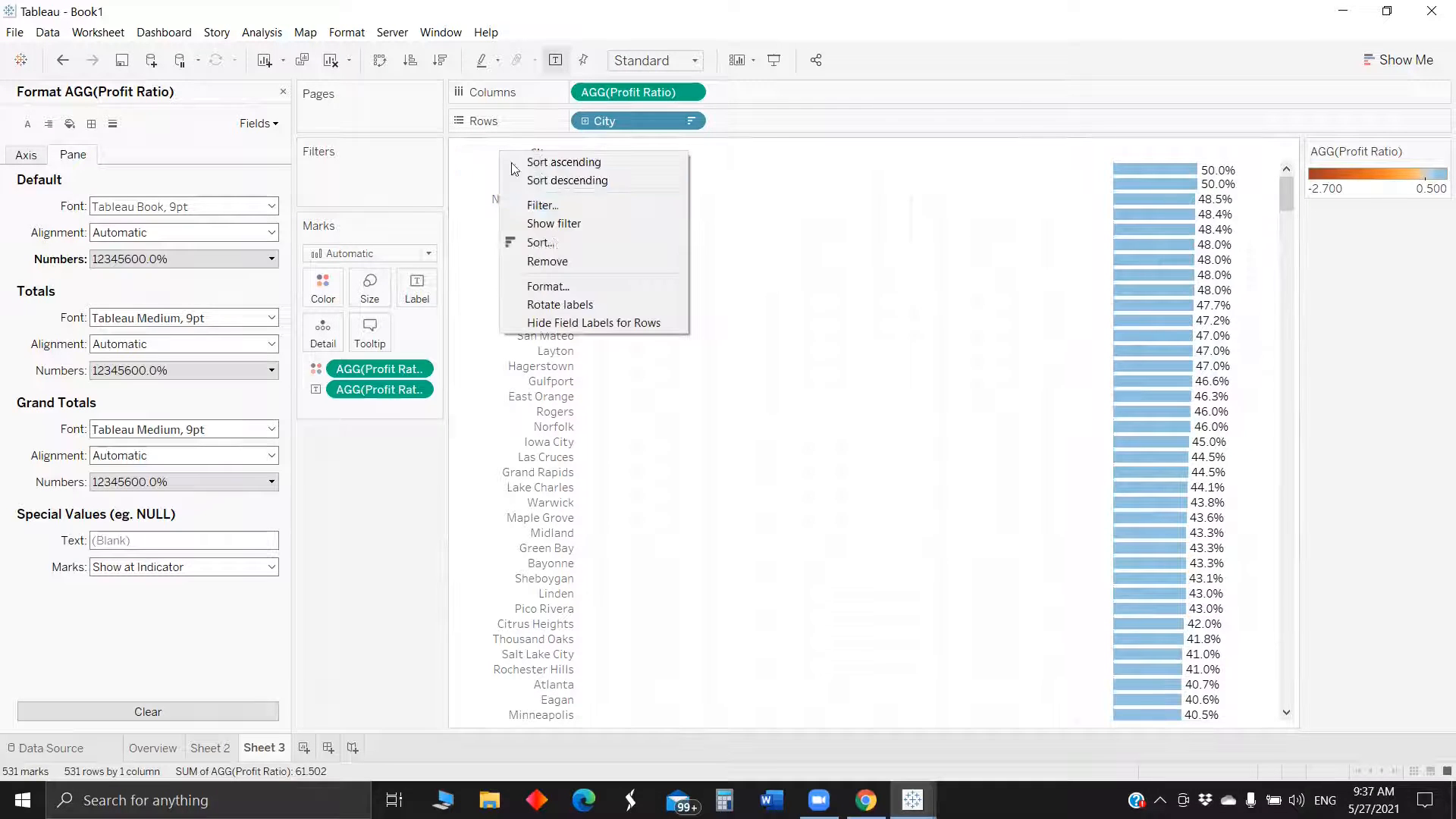
click(573, 323)
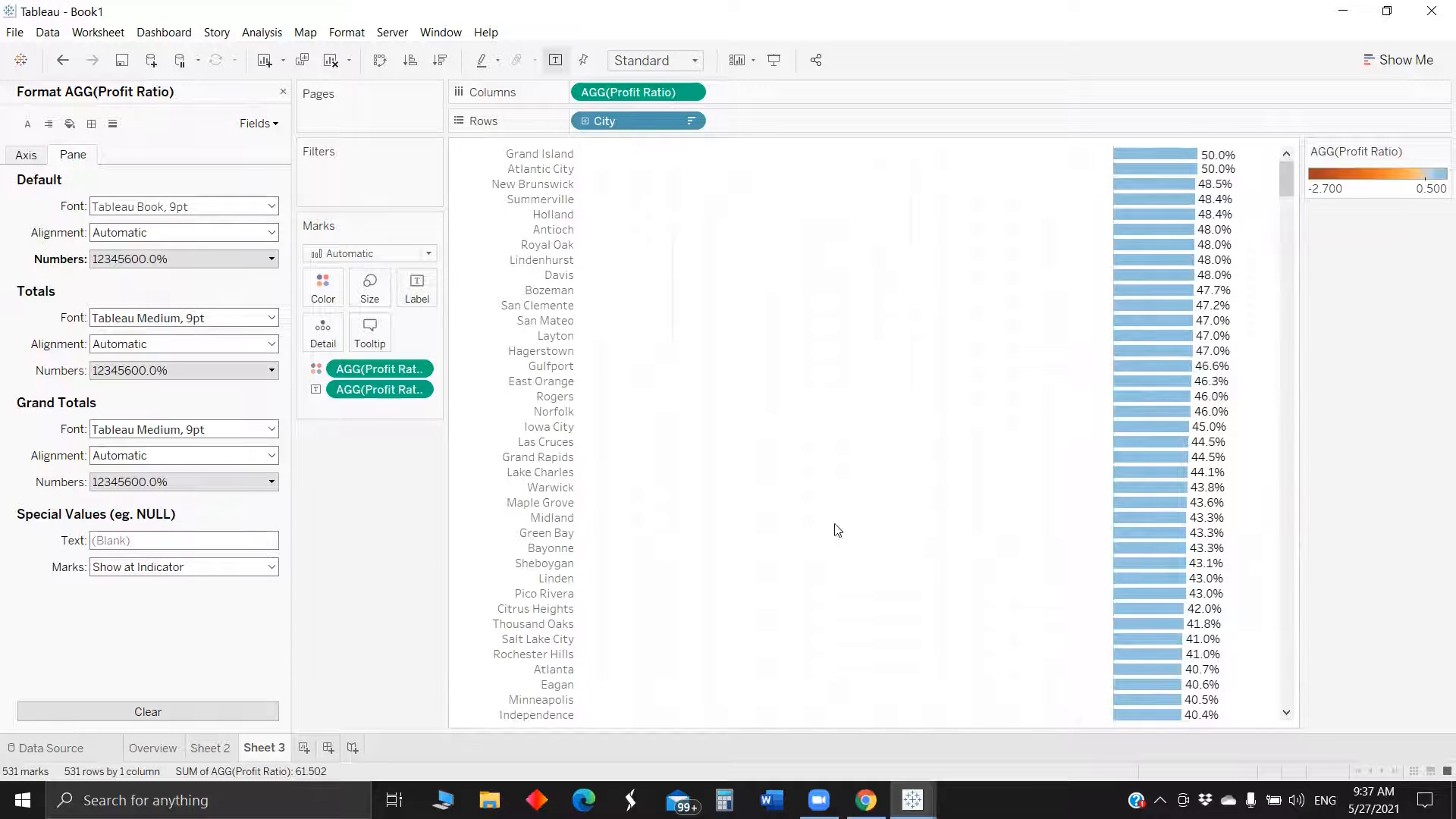
drag(1285, 189, 1299, 635)
scroll(1001, 677, down, 3)
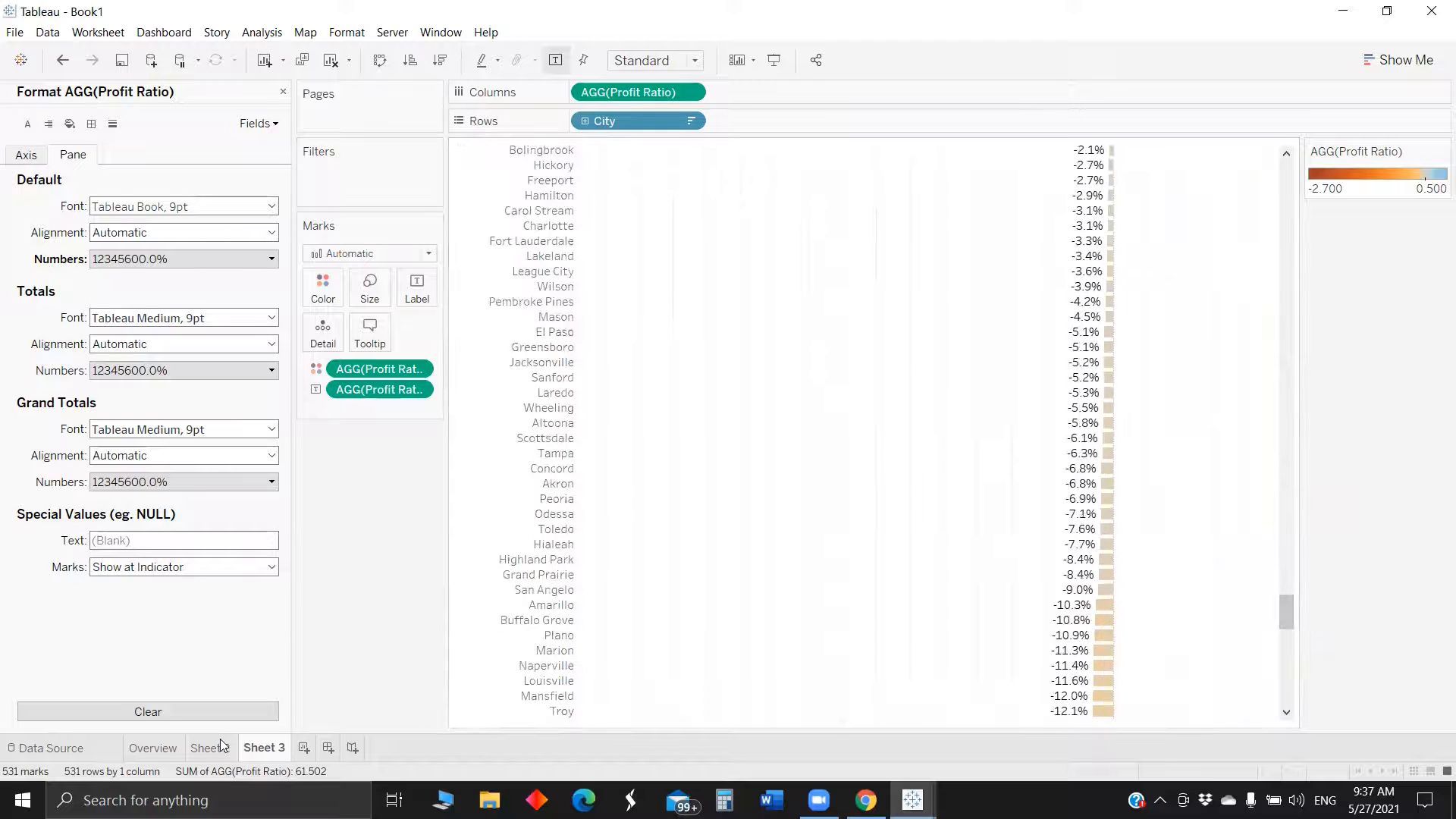
In the Sheet 2 map tooltip, remove the Country/Region line and the captions before State and Profit Ratio
click(379, 332)
drag(778, 379, 721, 384)
text(p <AGG(Profit Ratio)>)
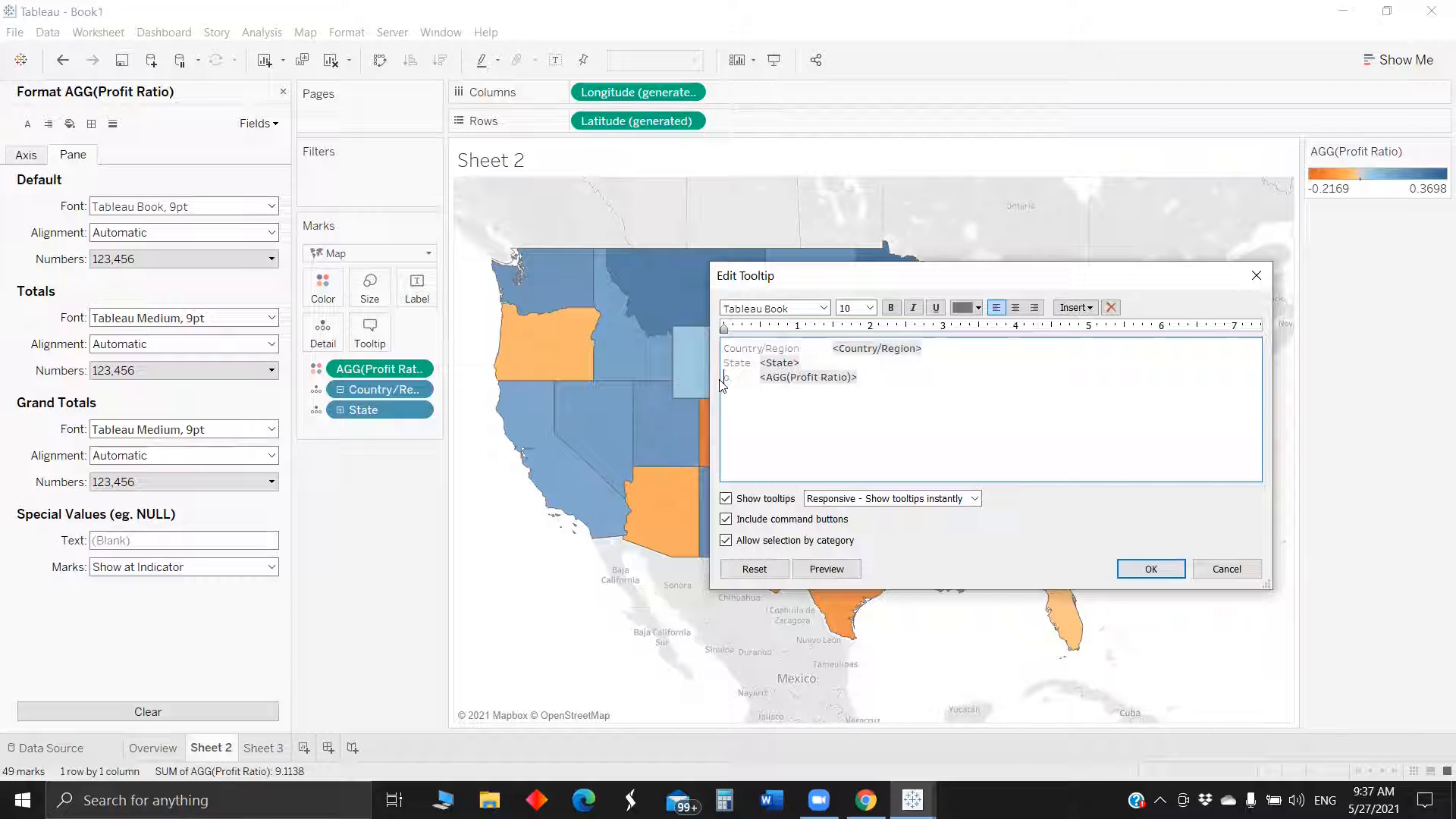
key(BackSpace)
drag(922, 349, 686, 336)
key(BackSpace)
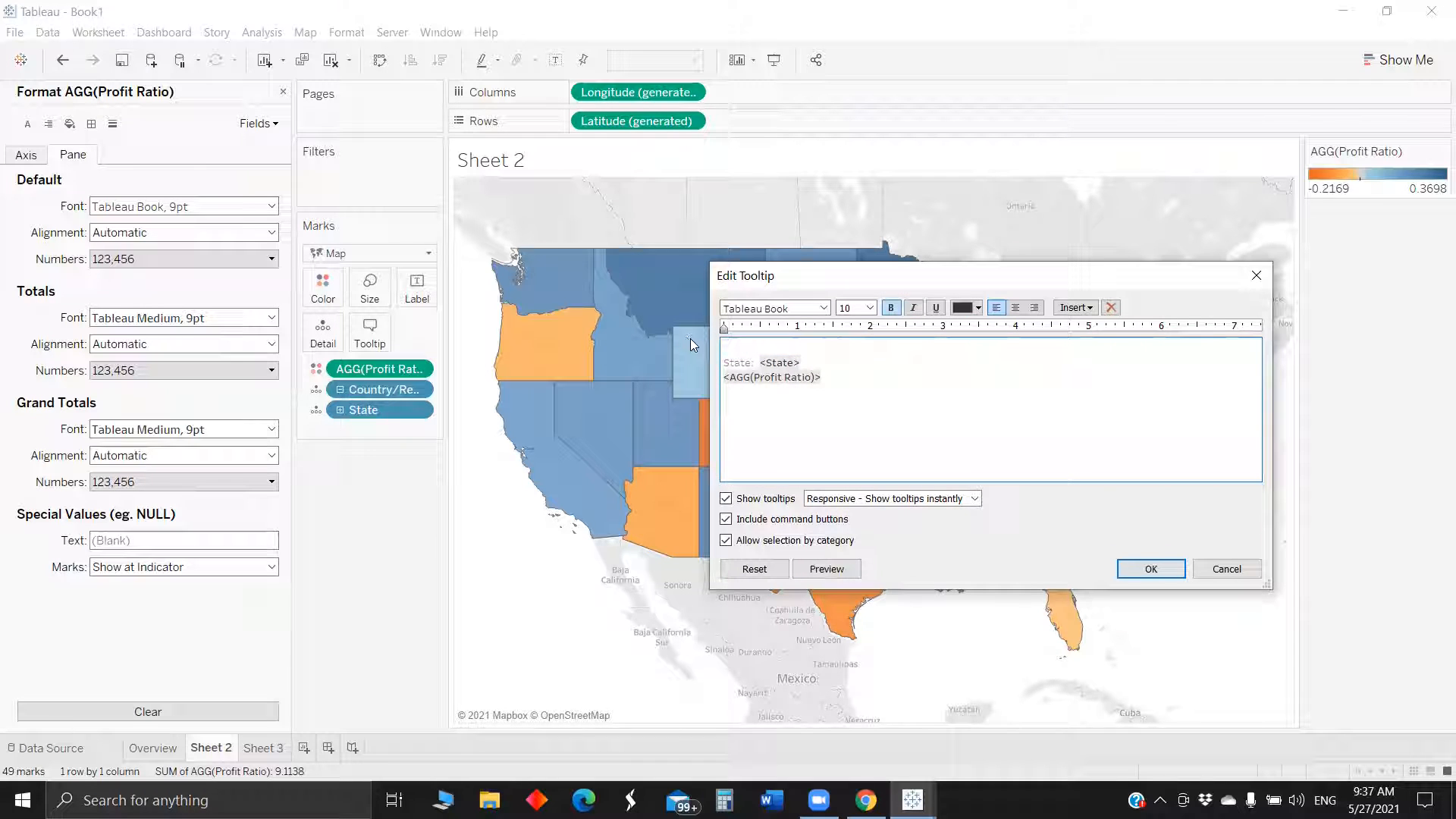
key(Delete)
drag(754, 349, 697, 351)
key(BackSpace)
Join the tooltip fields into one unindented, comma-separated line reading <State>,<AGG(Profit Ratio)>
click(821, 350)
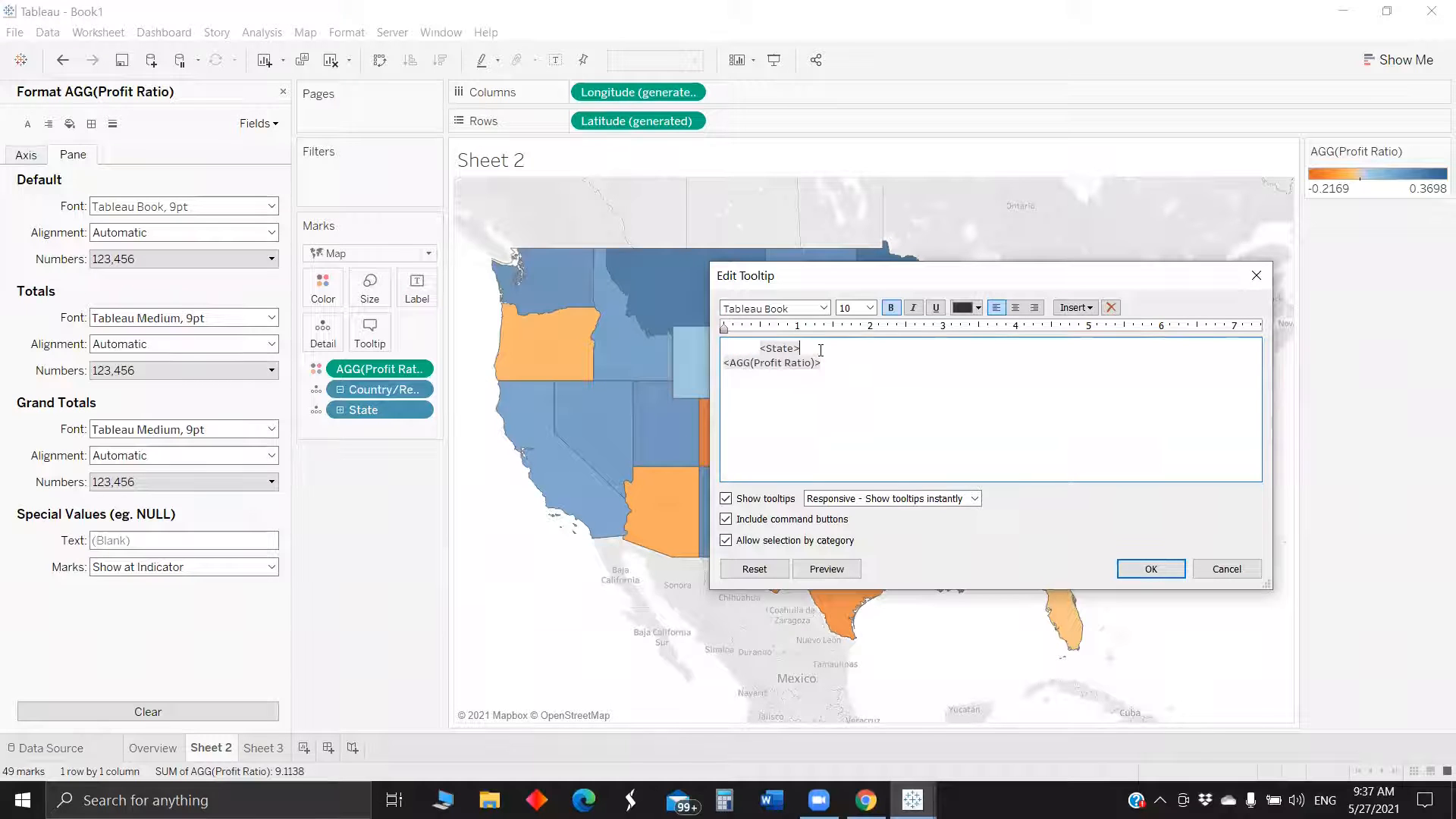
click(726, 363)
key(BackSpace)
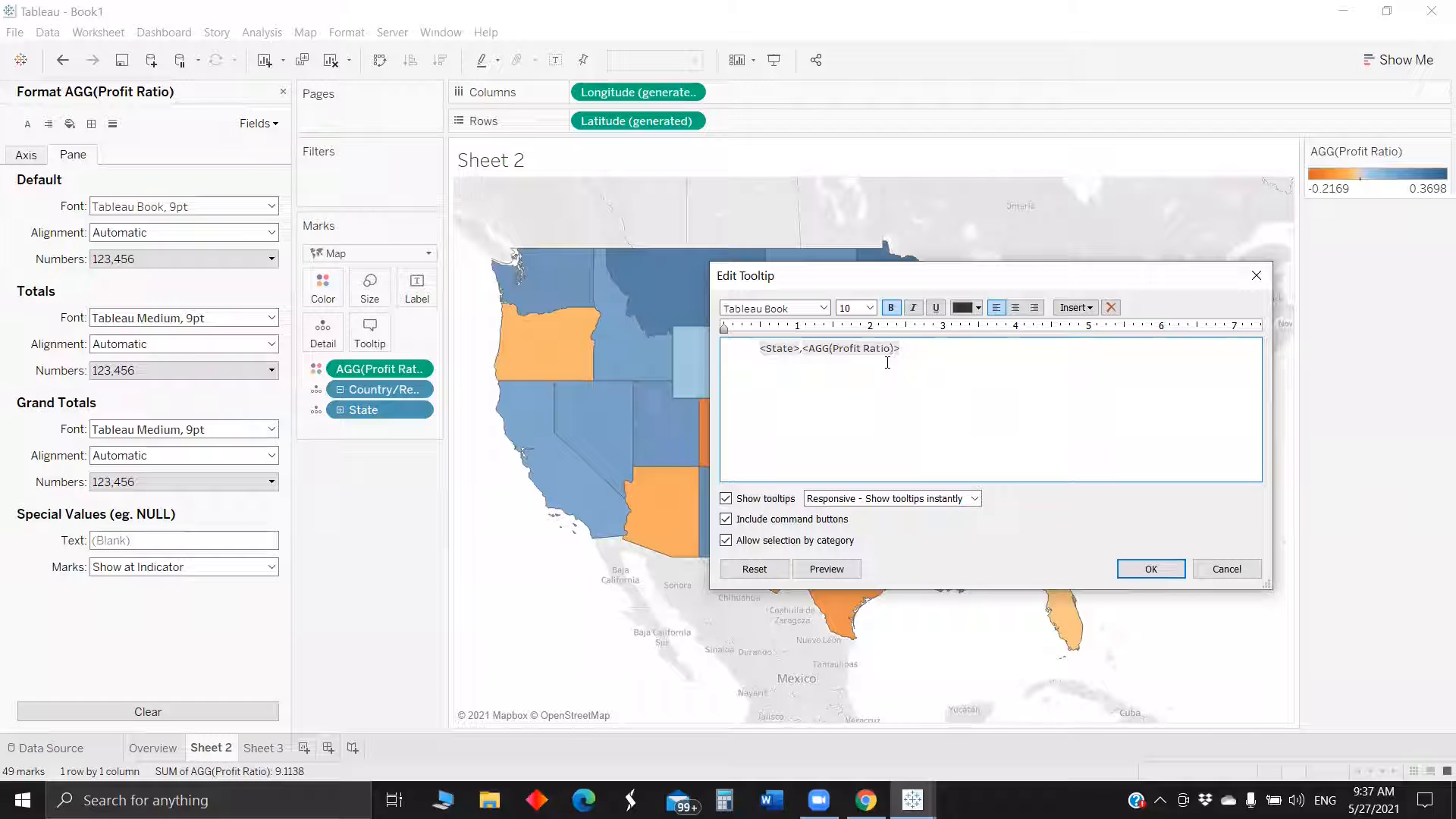
click(757, 347)
key(BackSpace)
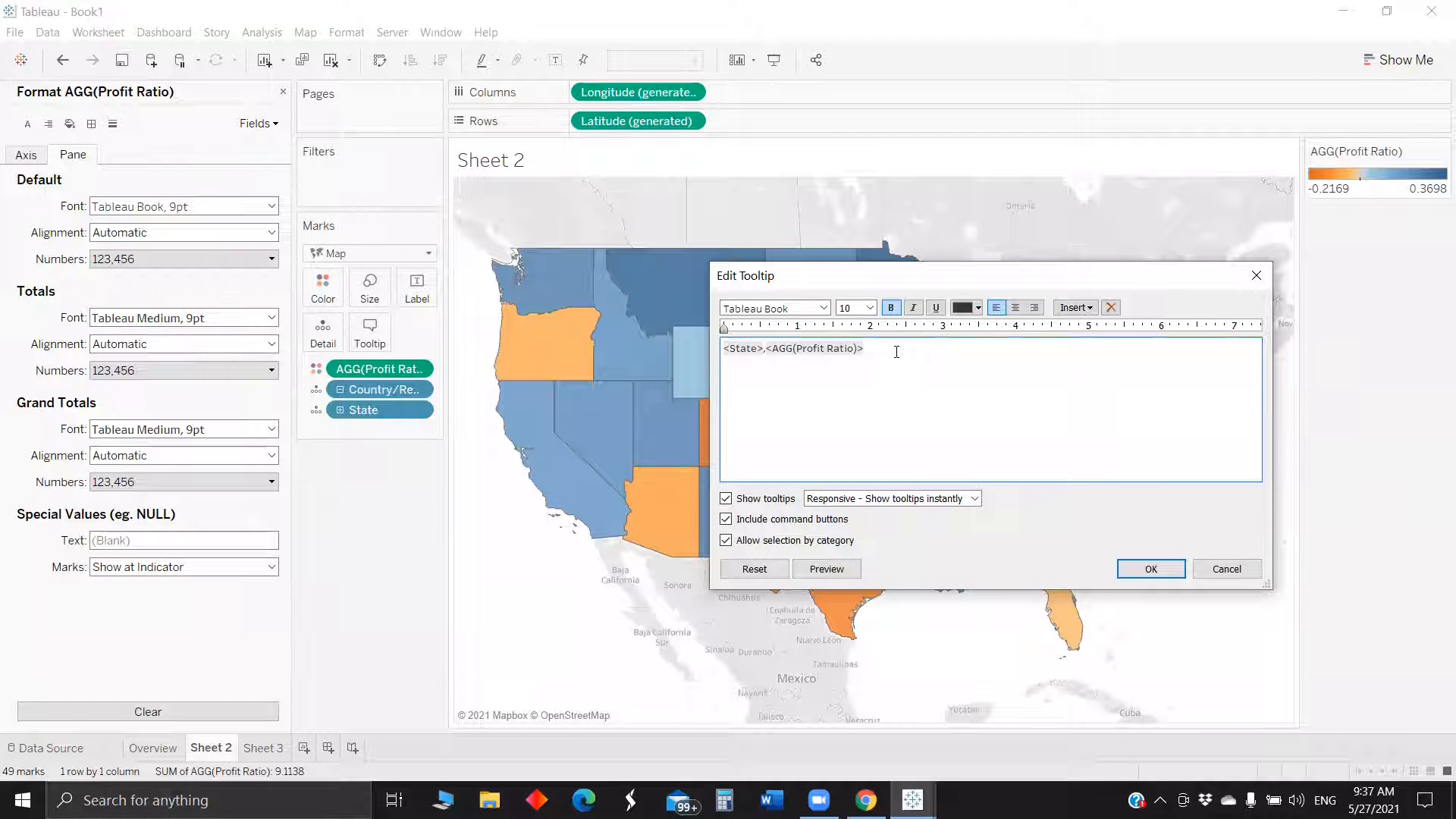
Insert Sheet 3 into the tooltip below a blank line, apply it, and check the city bars on several states
click(1075, 307)
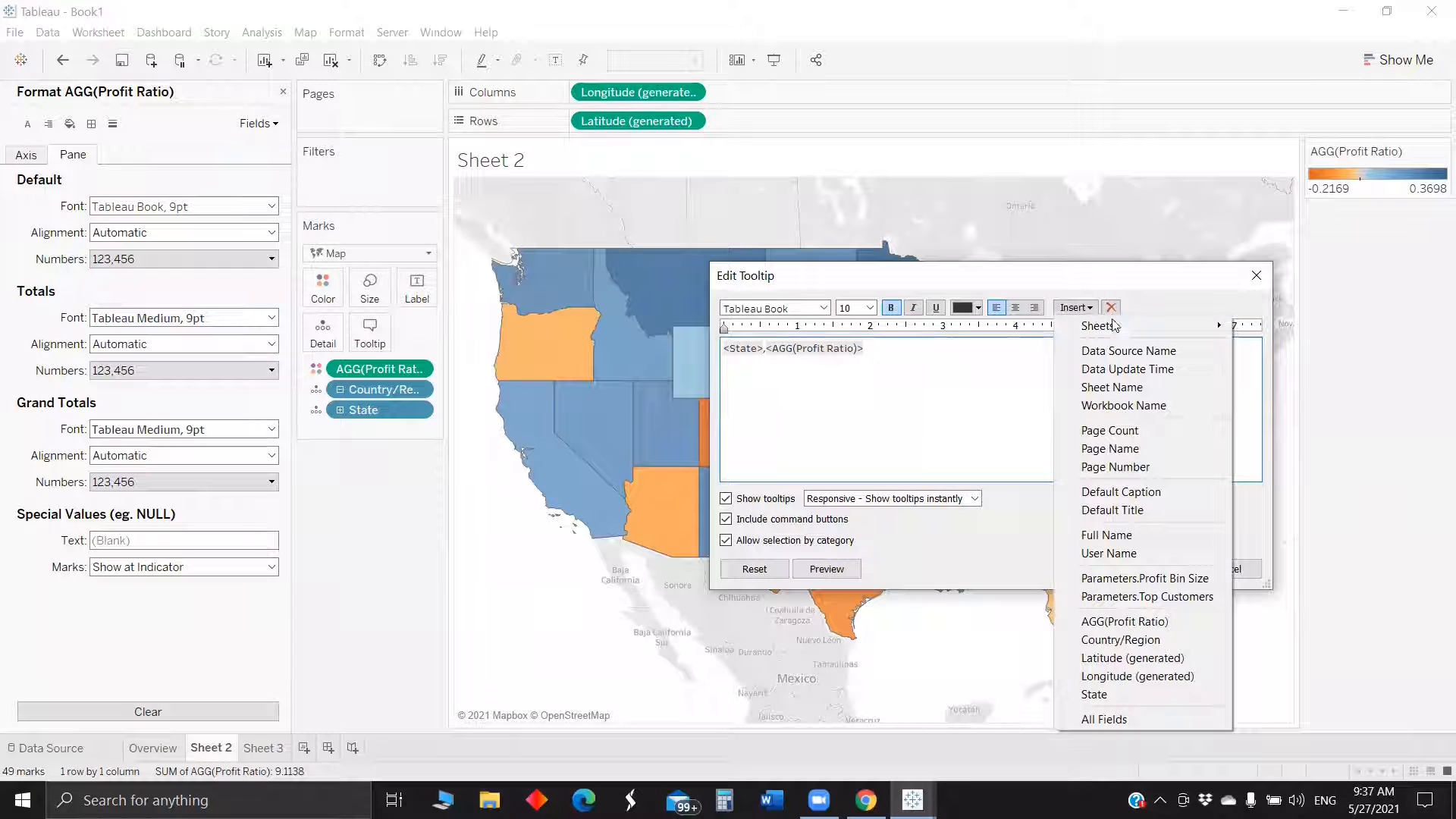
mouse_move(1116, 326)
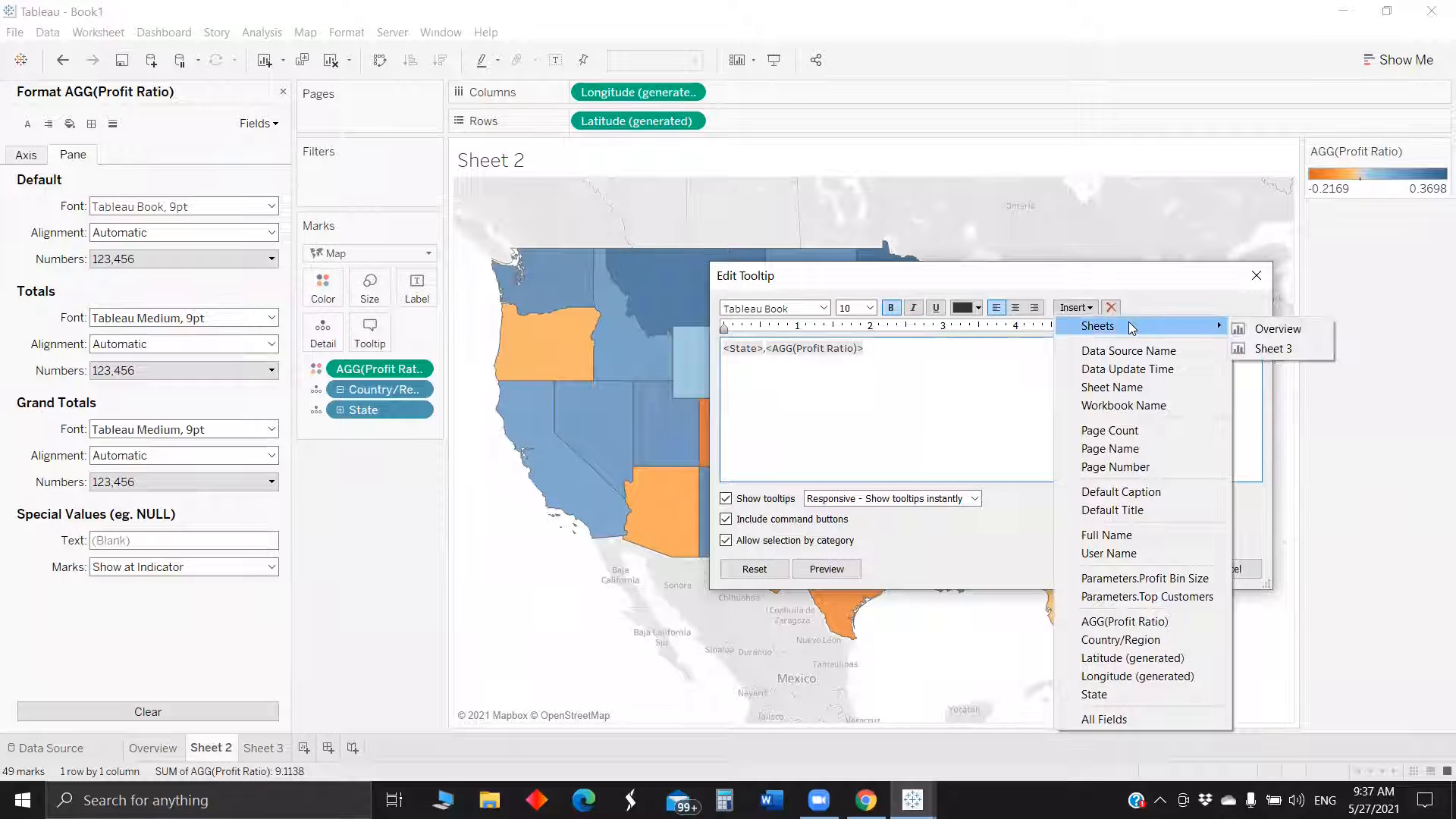
click(1292, 349)
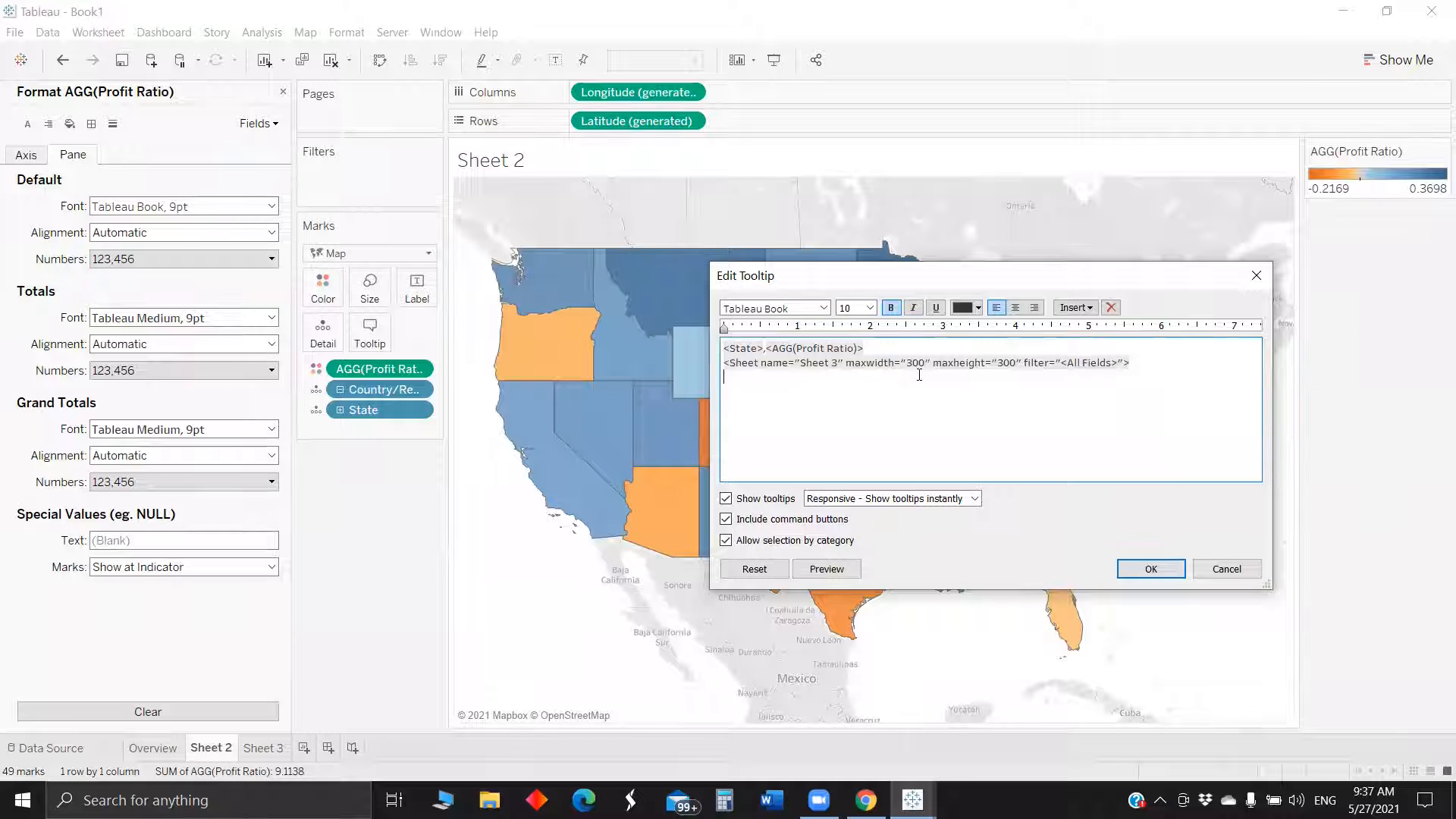
key(Return)
key(Return)
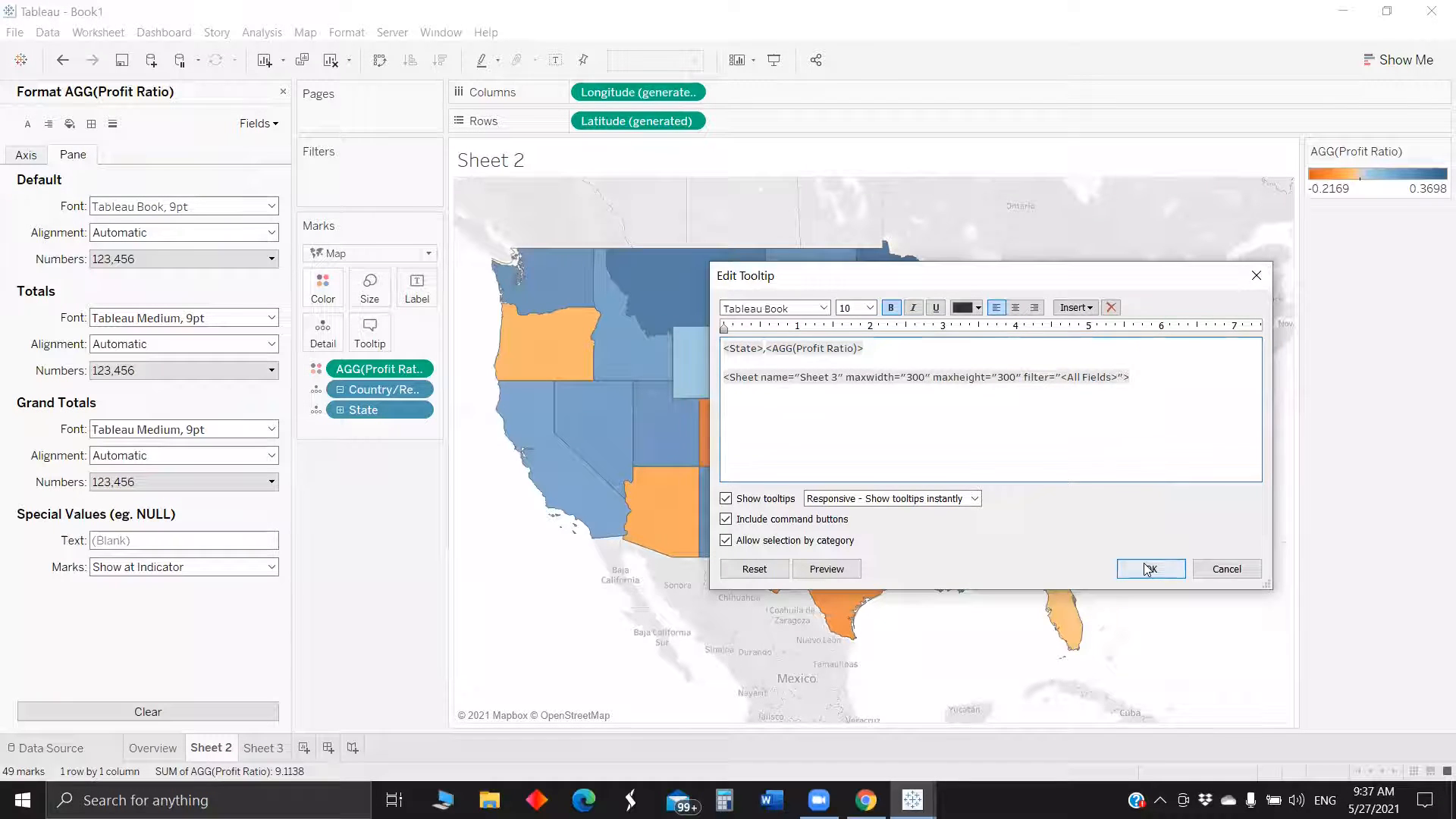
click(1145, 568)
mouse_move(737, 367)
mouse_move(782, 334)
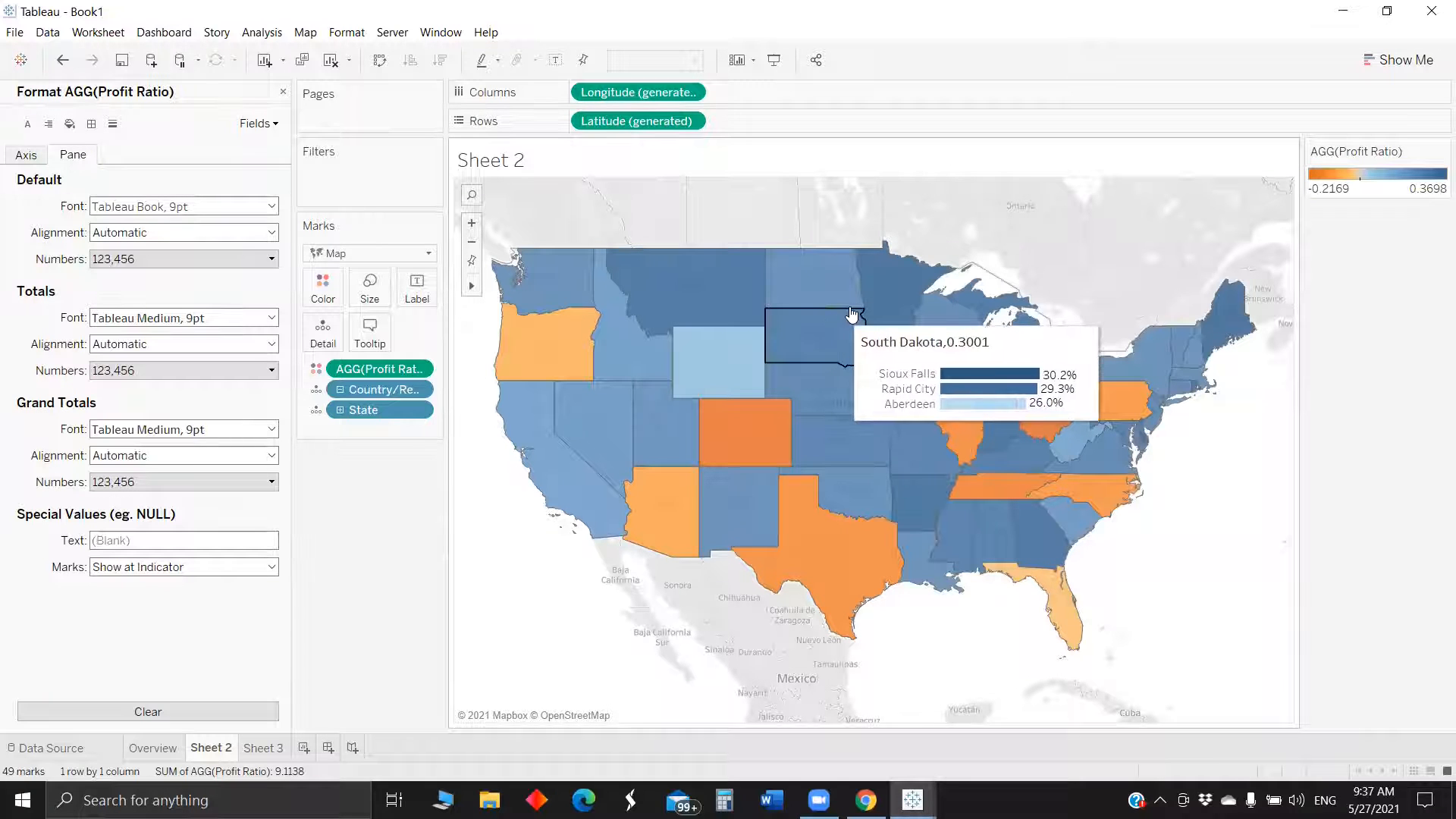
mouse_move(881, 312)
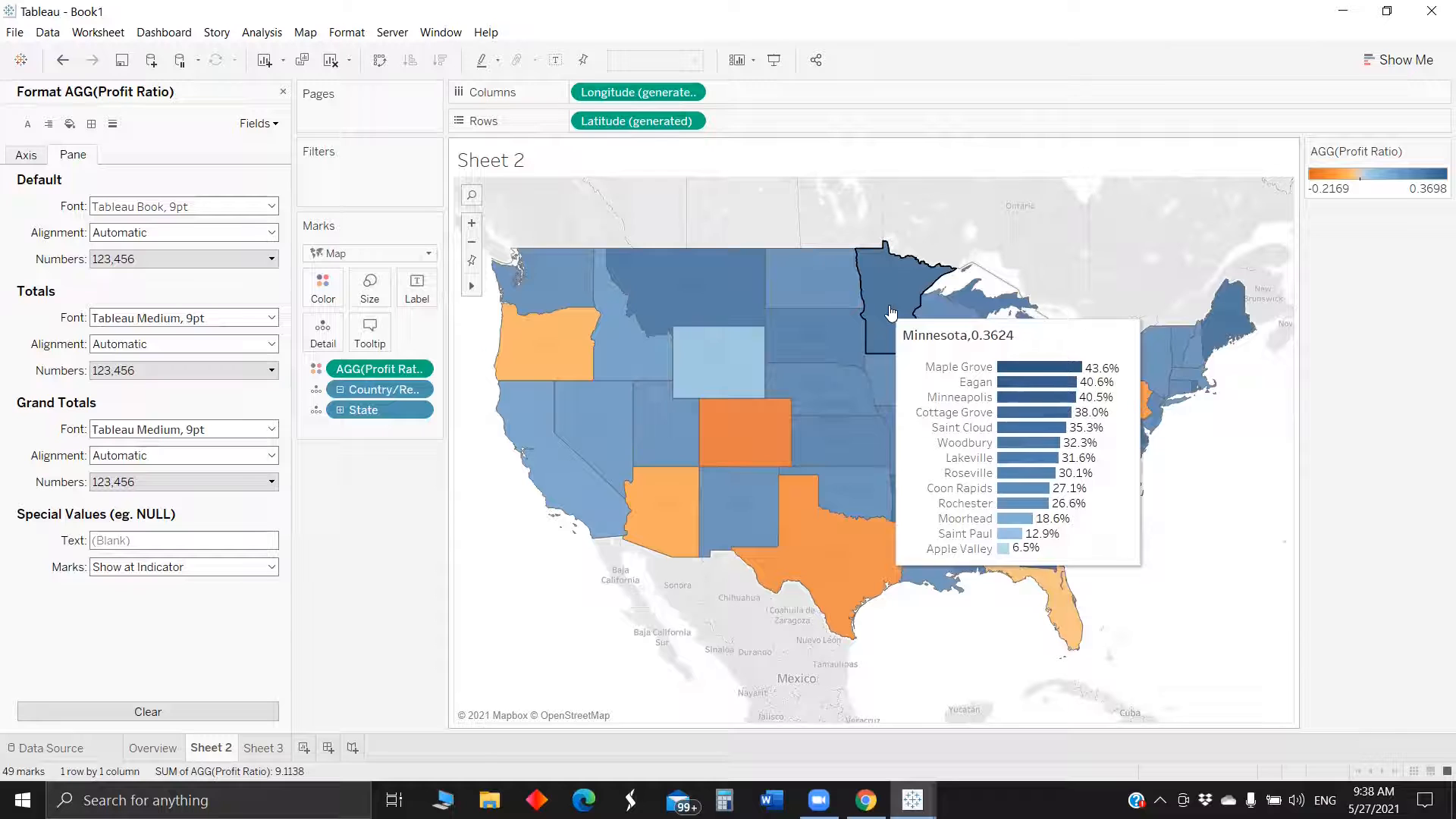
mouse_move(900, 383)
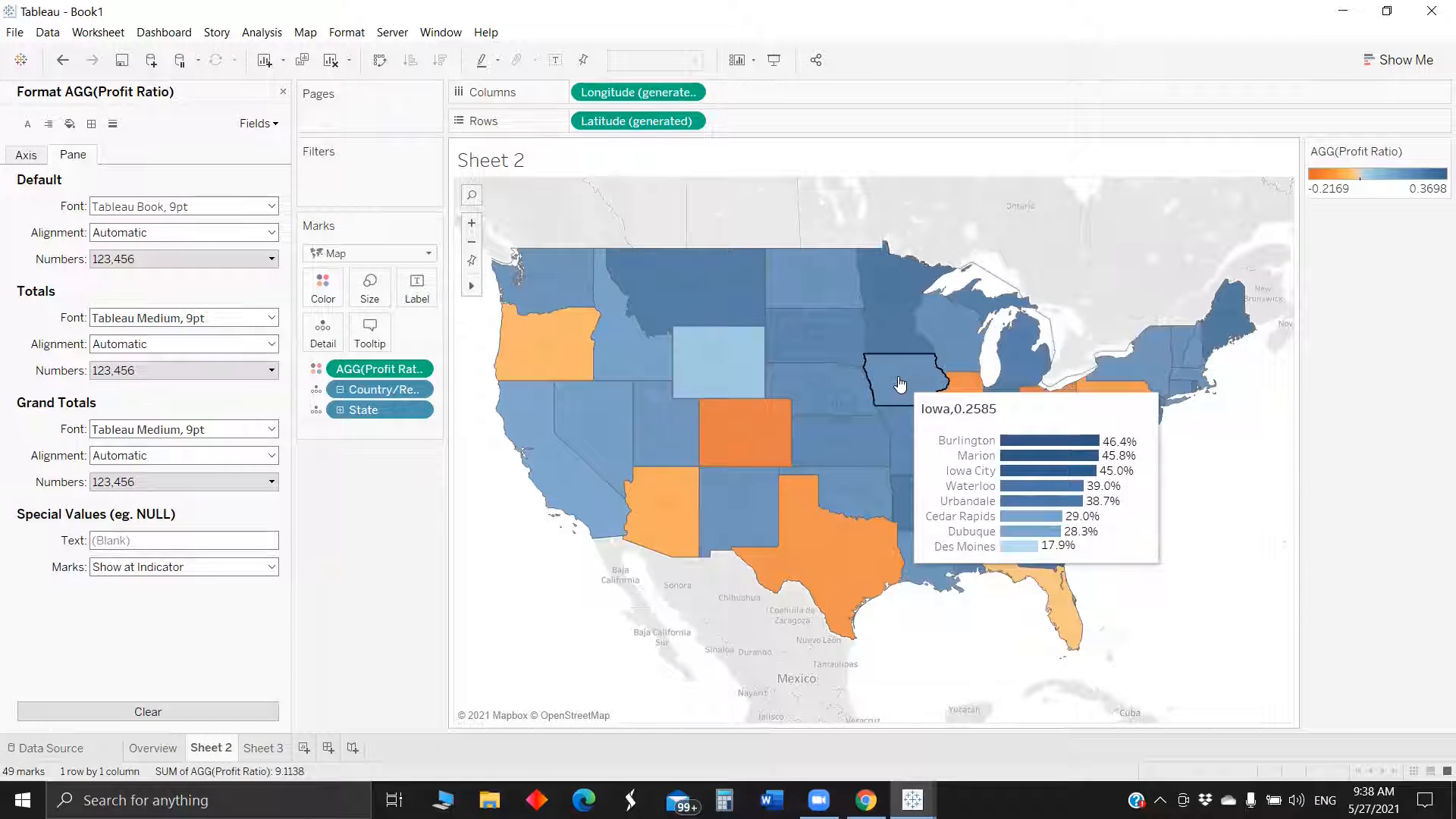
Duplicate the Profit Ratio field on the Sheet 2 Marks card and assign the copy to Tooltip
right_click(366, 372)
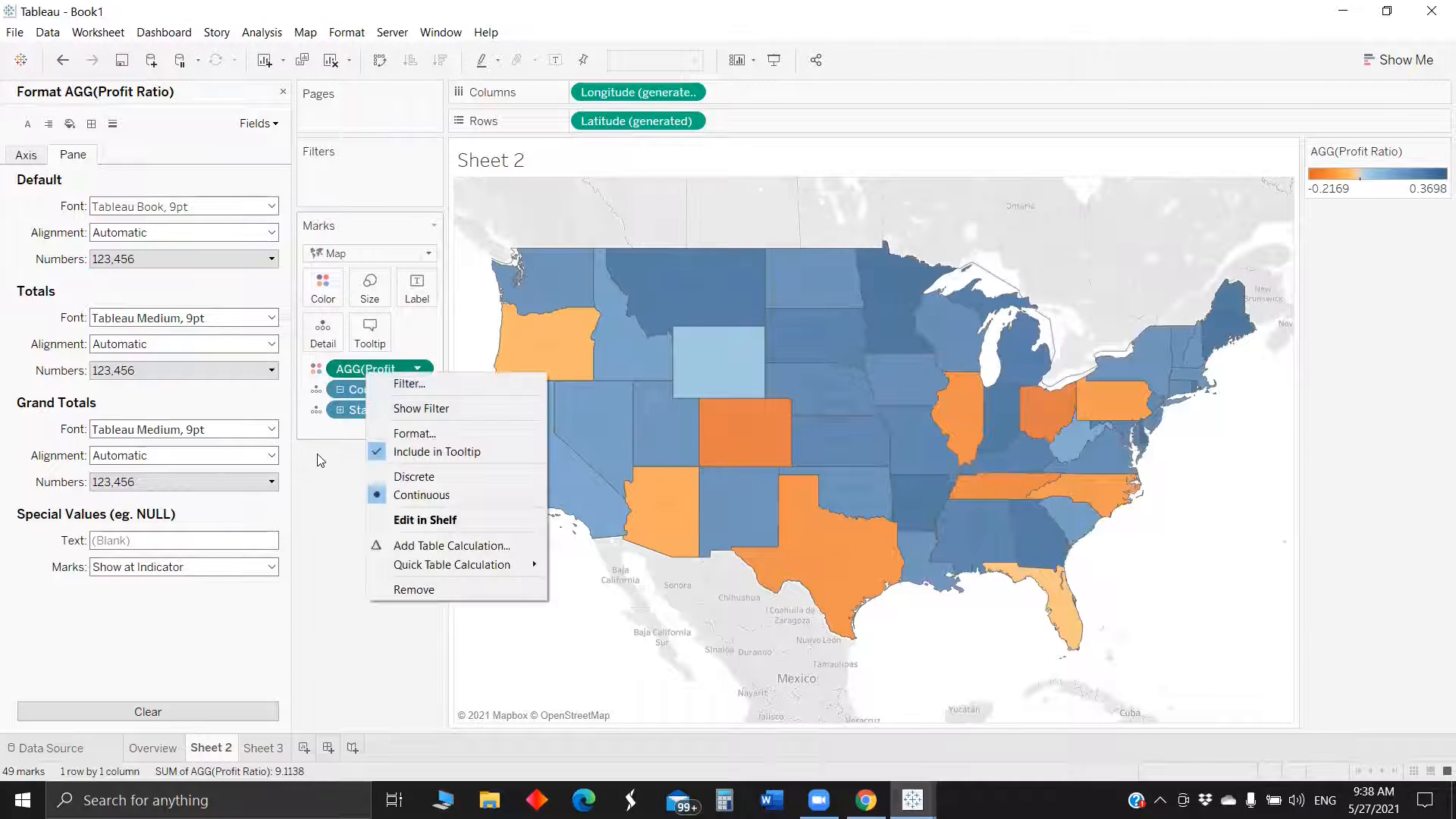
click(319, 457)
drag(357, 373, 417, 292)
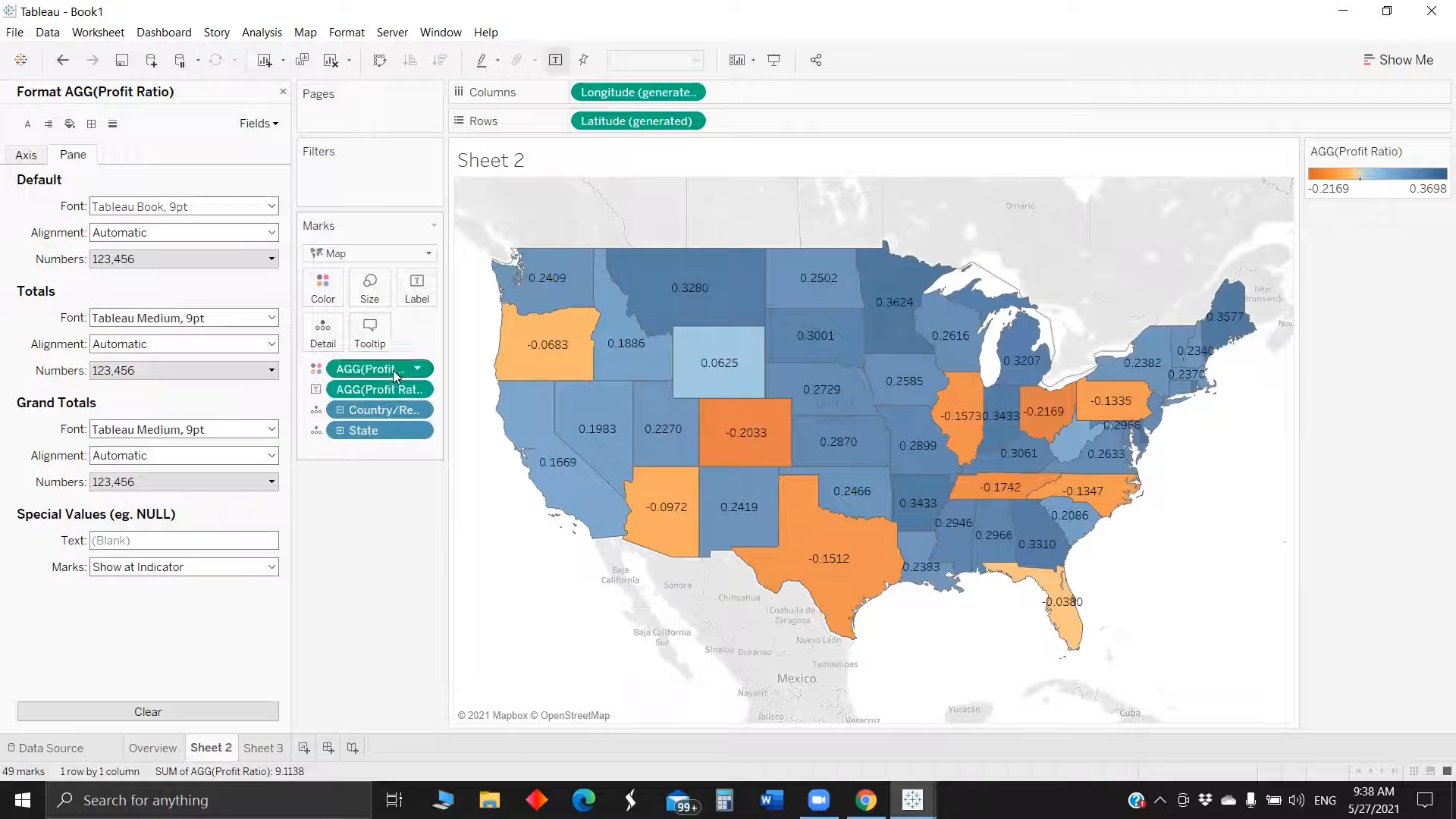
click(316, 389)
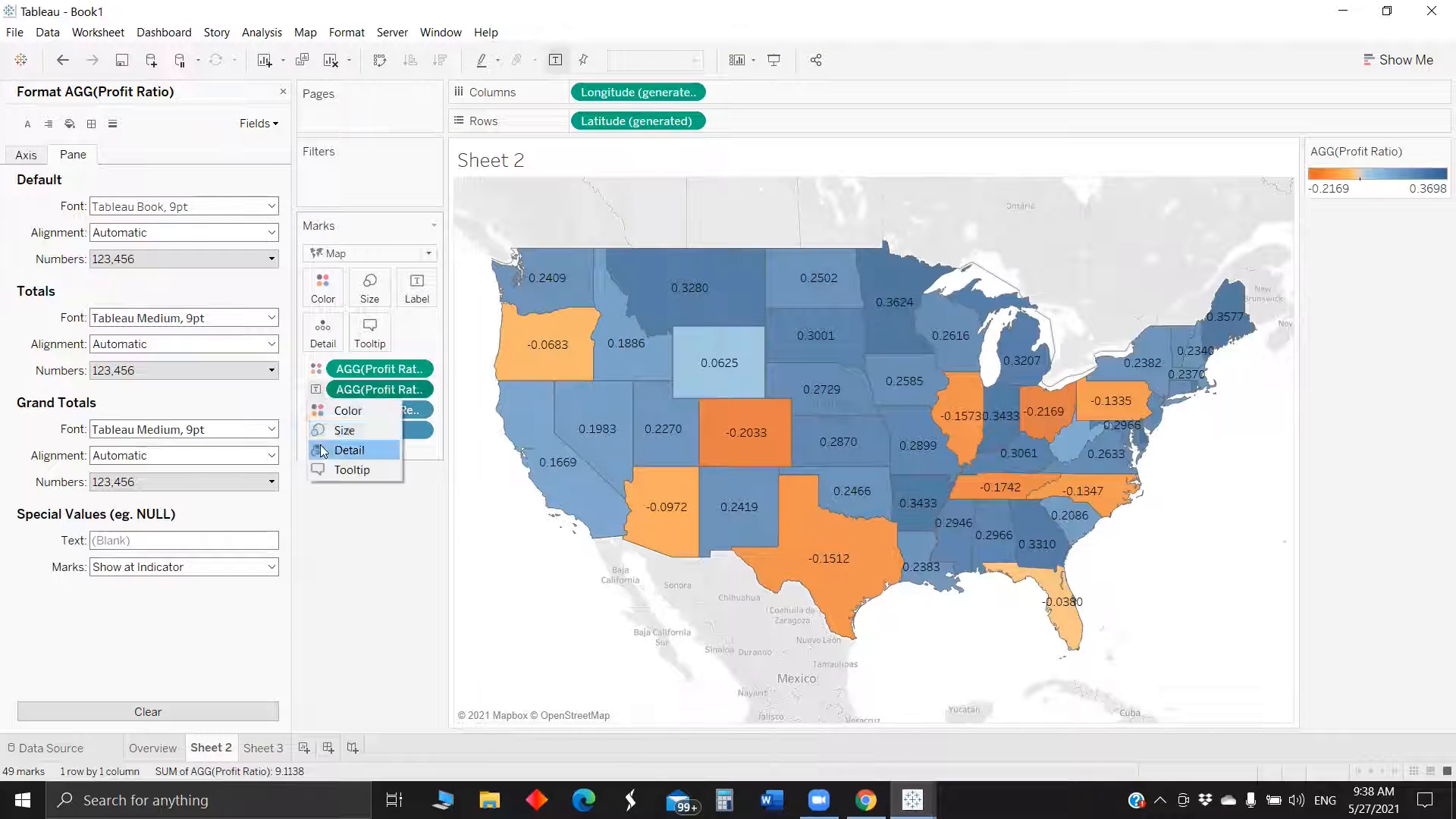
click(341, 471)
Format the tooltip's Profit Ratio values as a percentage with one decimal place
right_click(352, 394)
click(358, 452)
click(161, 257)
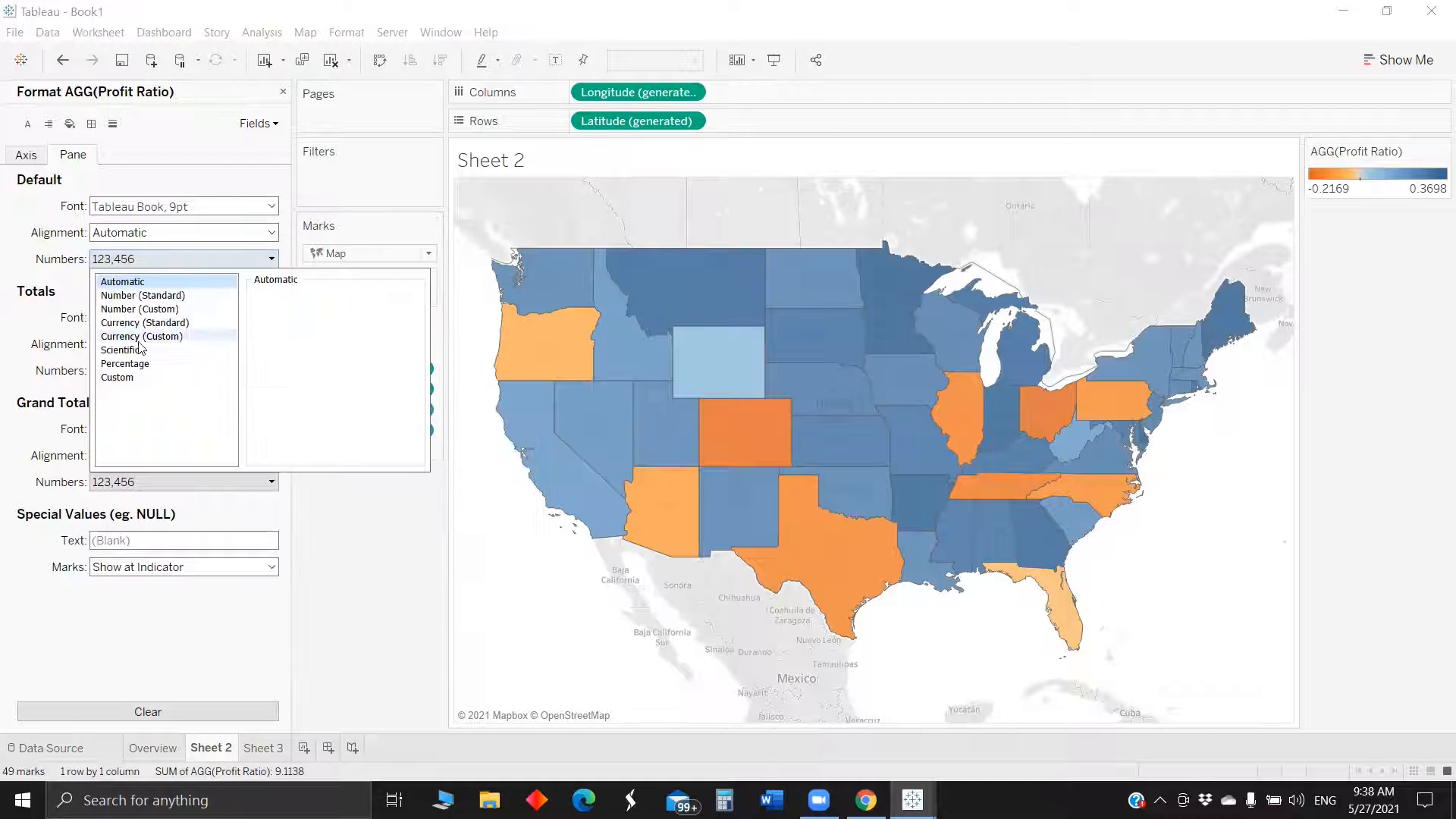
click(152, 364)
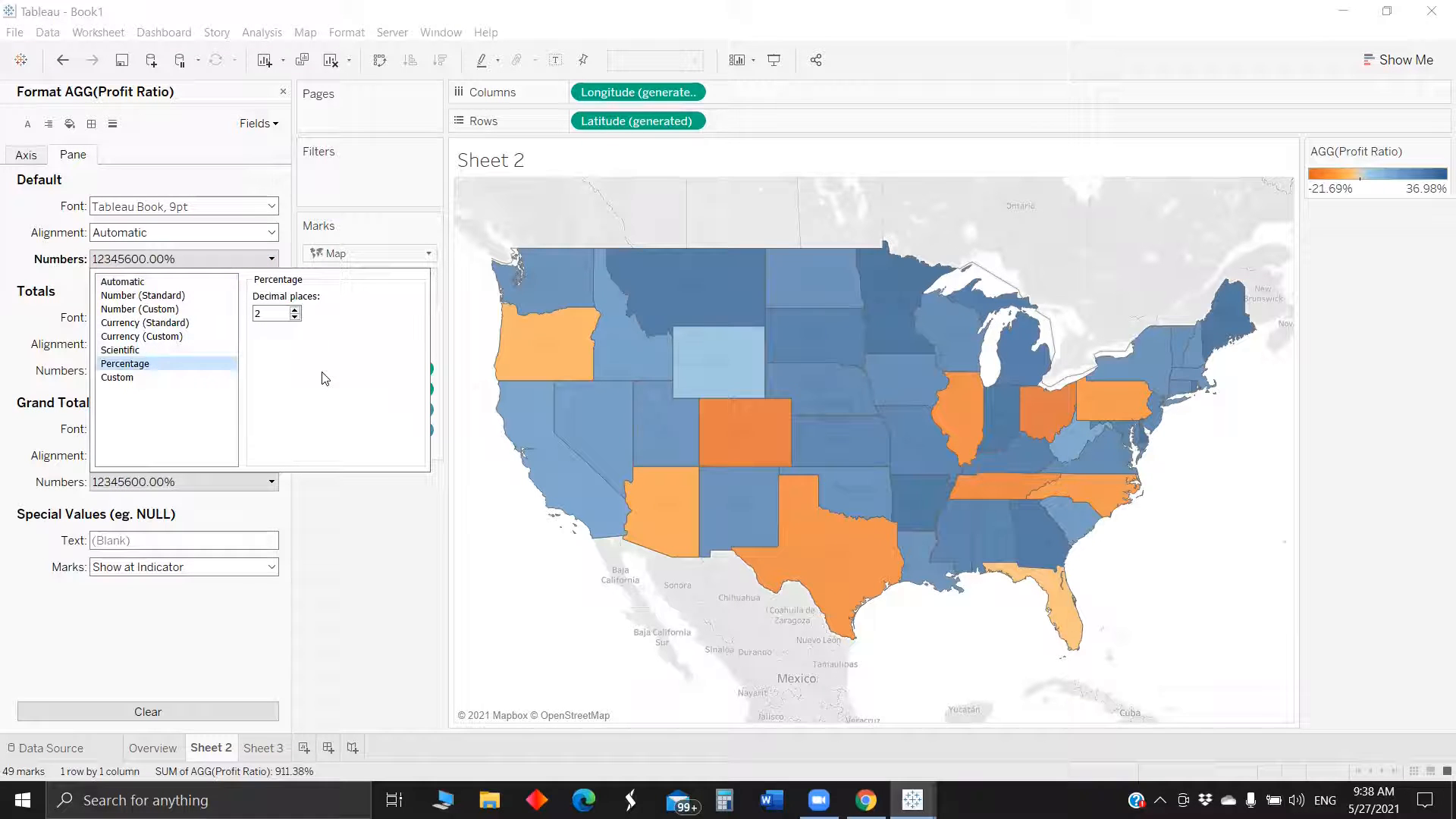
click(295, 317)
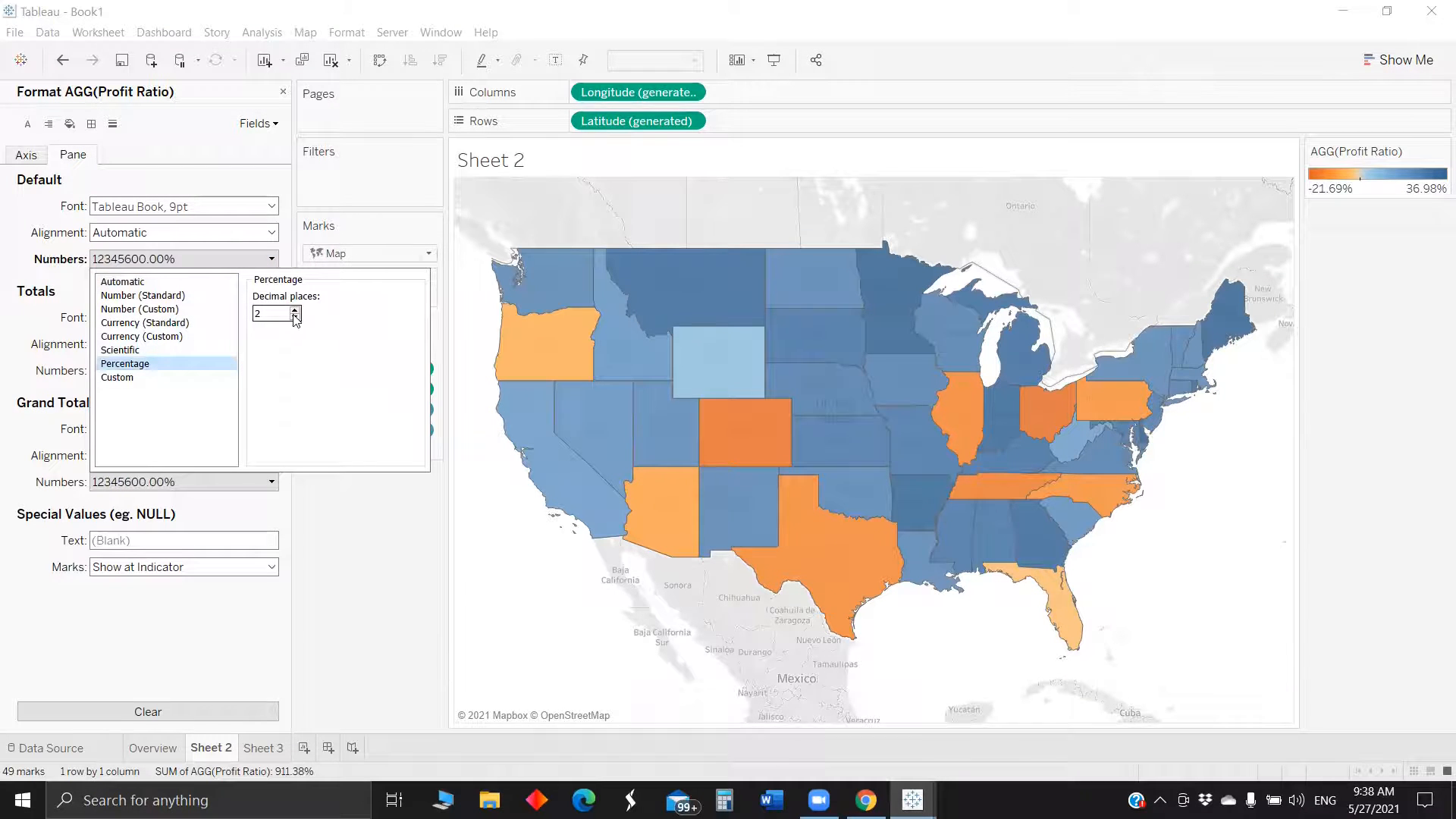
click(365, 506)
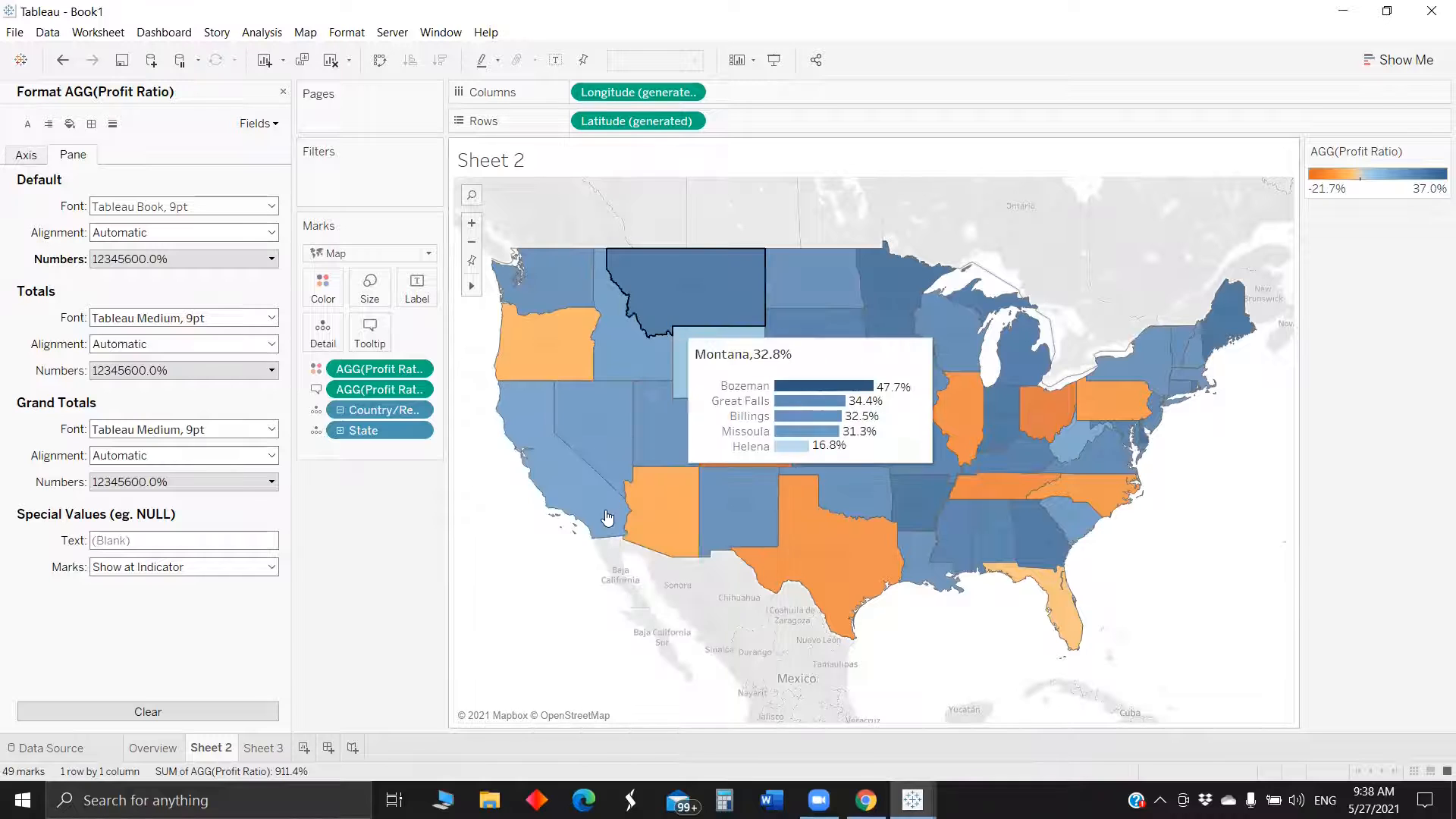
Switch to the Superstore workbook and copy the map tooltip's first two lines, from <State> to Profit Ratio by City, then close its editor
click(909, 794)
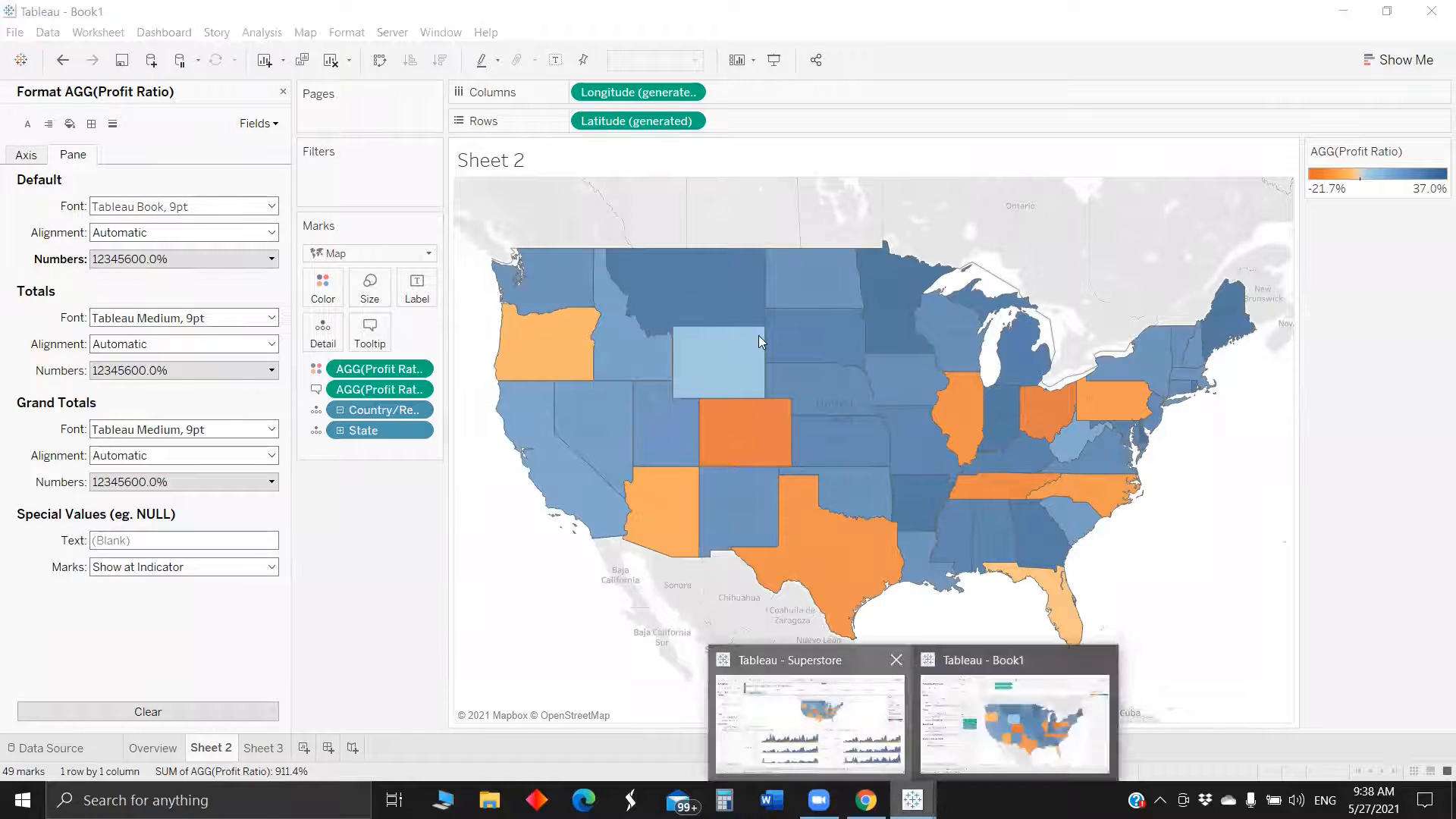
click(810, 721)
click(1343, 10)
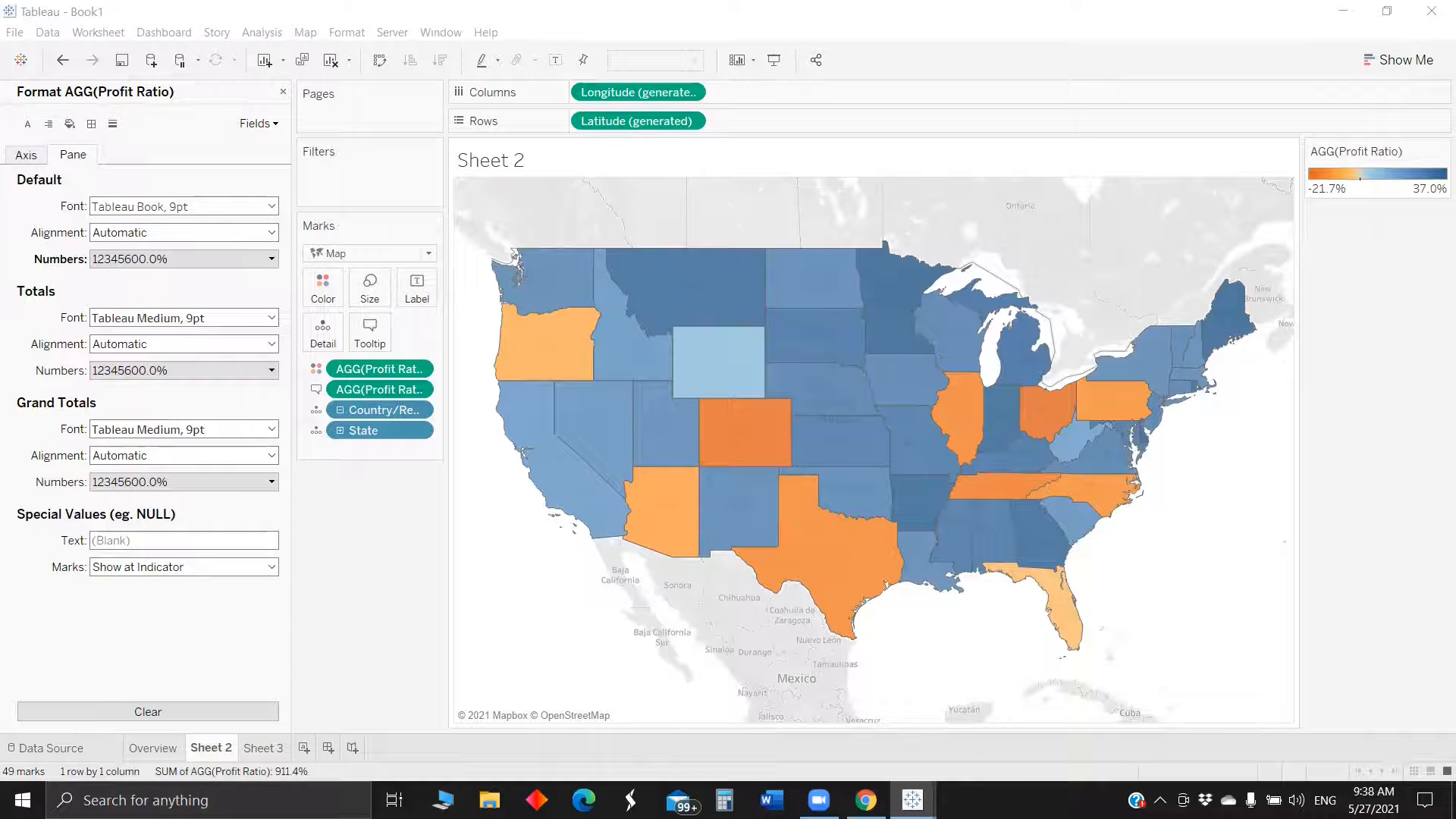
click(1170, 318)
double_click(744, 349)
drag(905, 350, 662, 351)
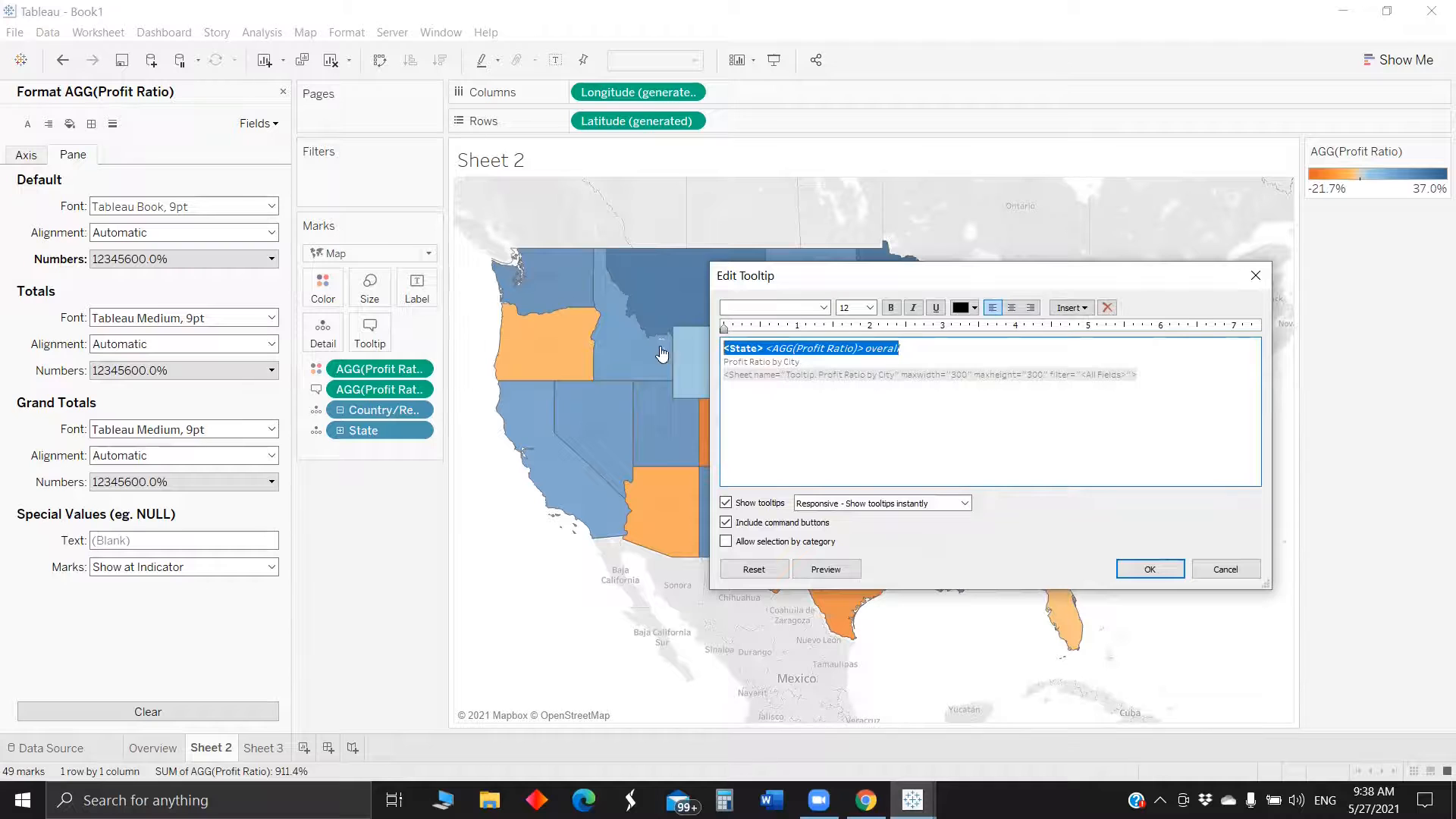
drag(812, 360, 726, 347)
key(ctrl+c)
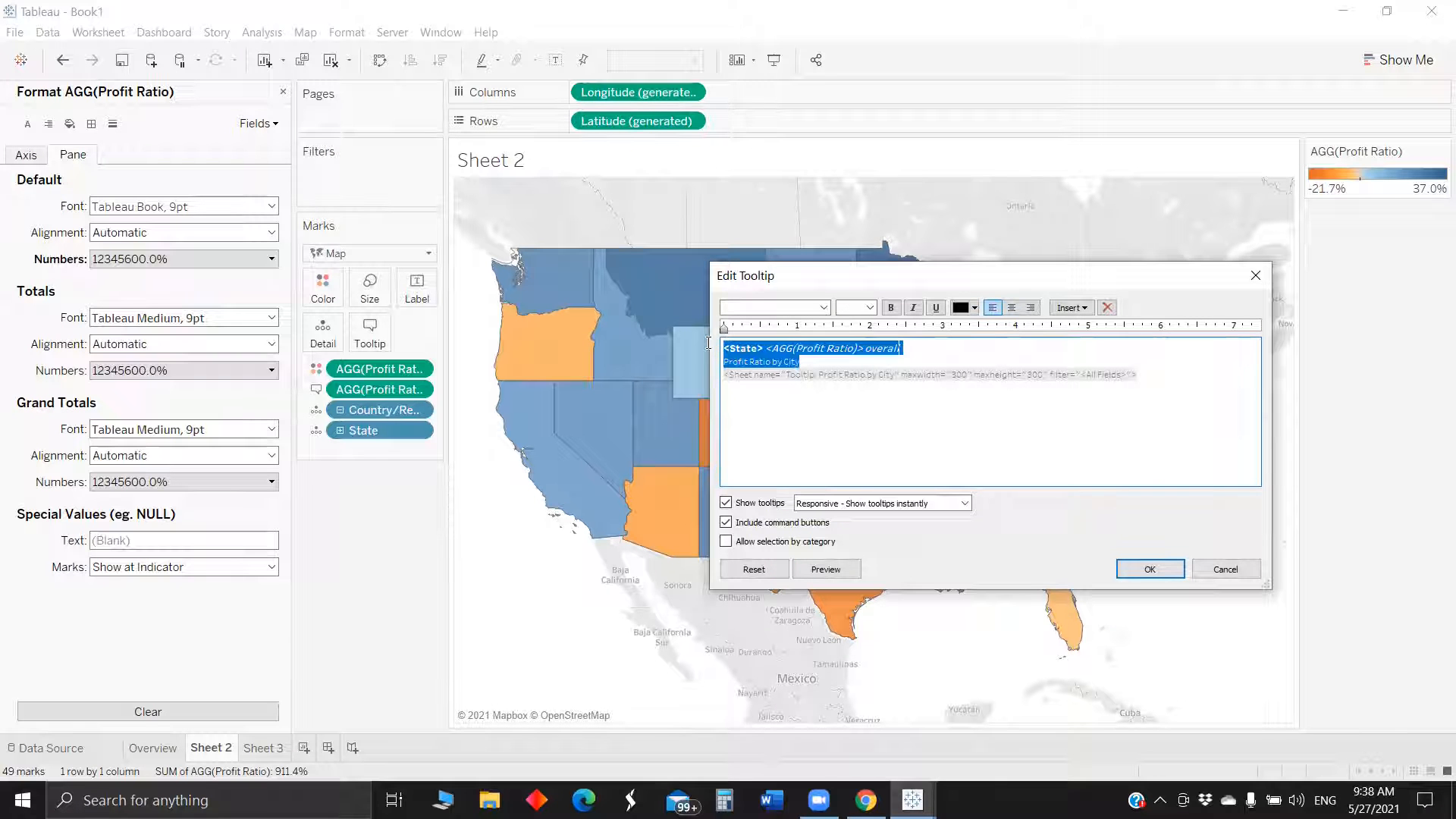
click(1256, 275)
Replace the heading line in the Sheet 2 tooltip with the copied text, remove the extra blank line, apply it, and check a state
click(387, 337)
drag(863, 348, 644, 333)
key(ctrl+v)
click(737, 379)
key(Delete)
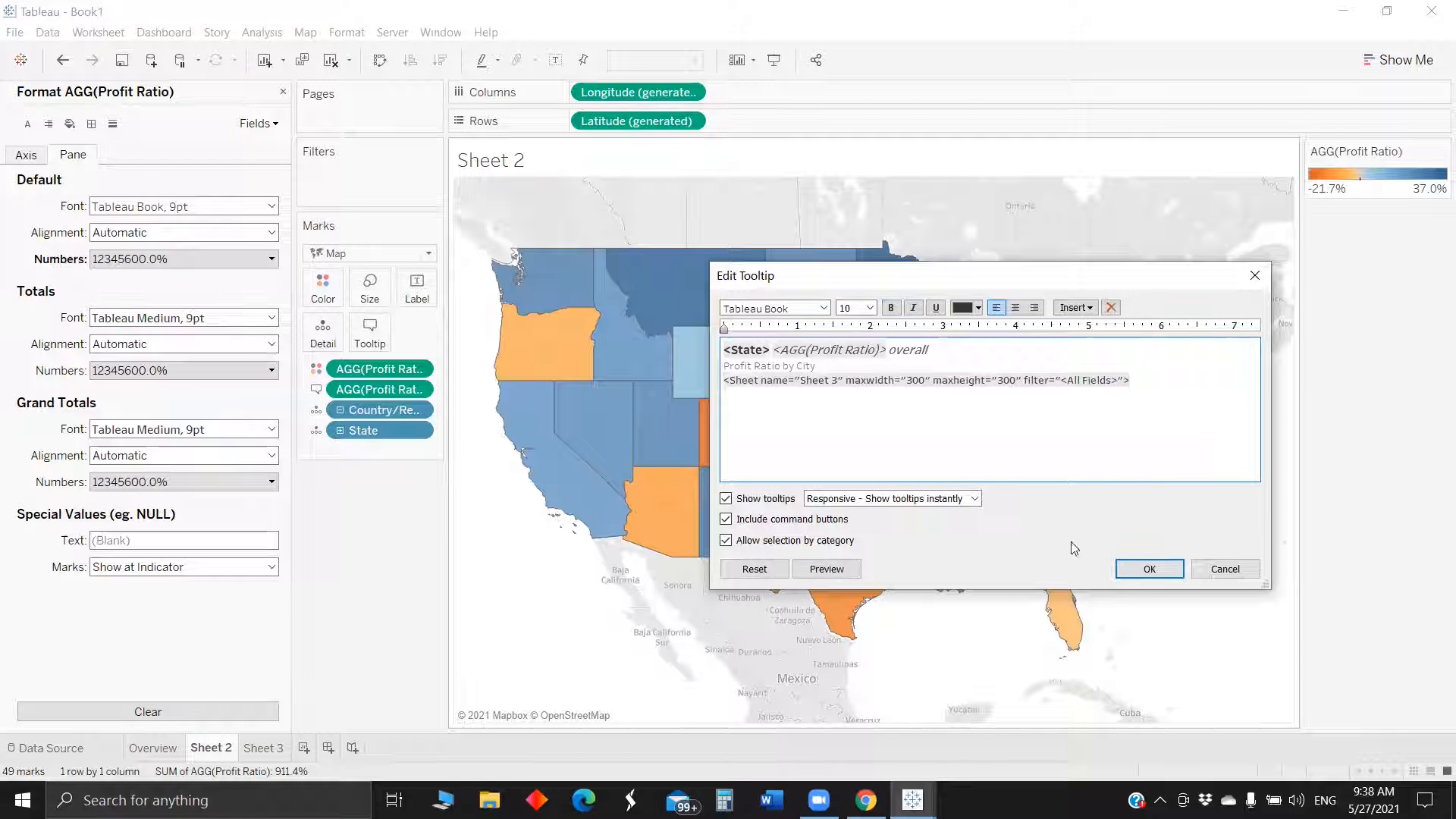
click(1149, 569)
mouse_move(832, 413)
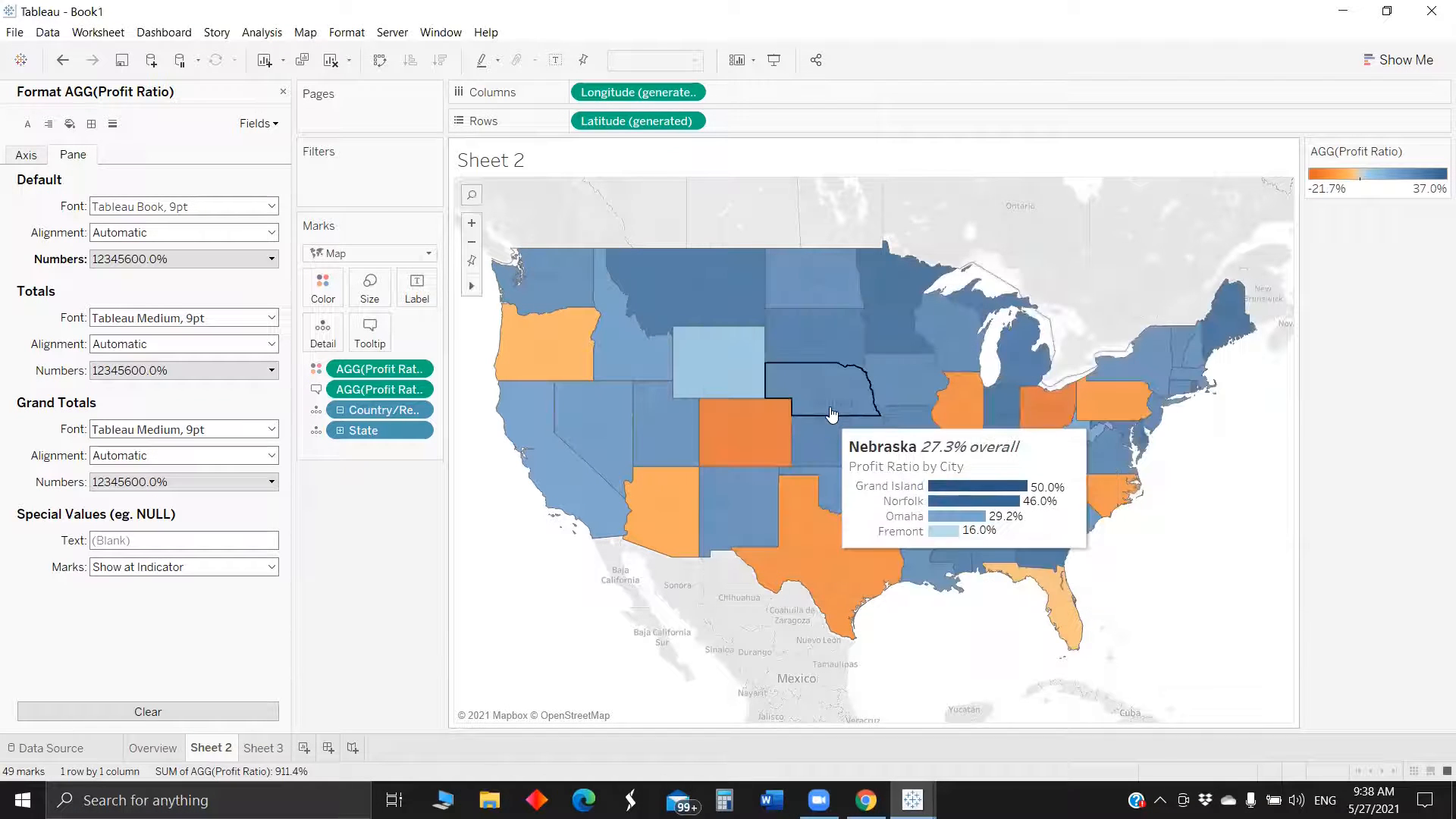
mouse_move(855, 353)
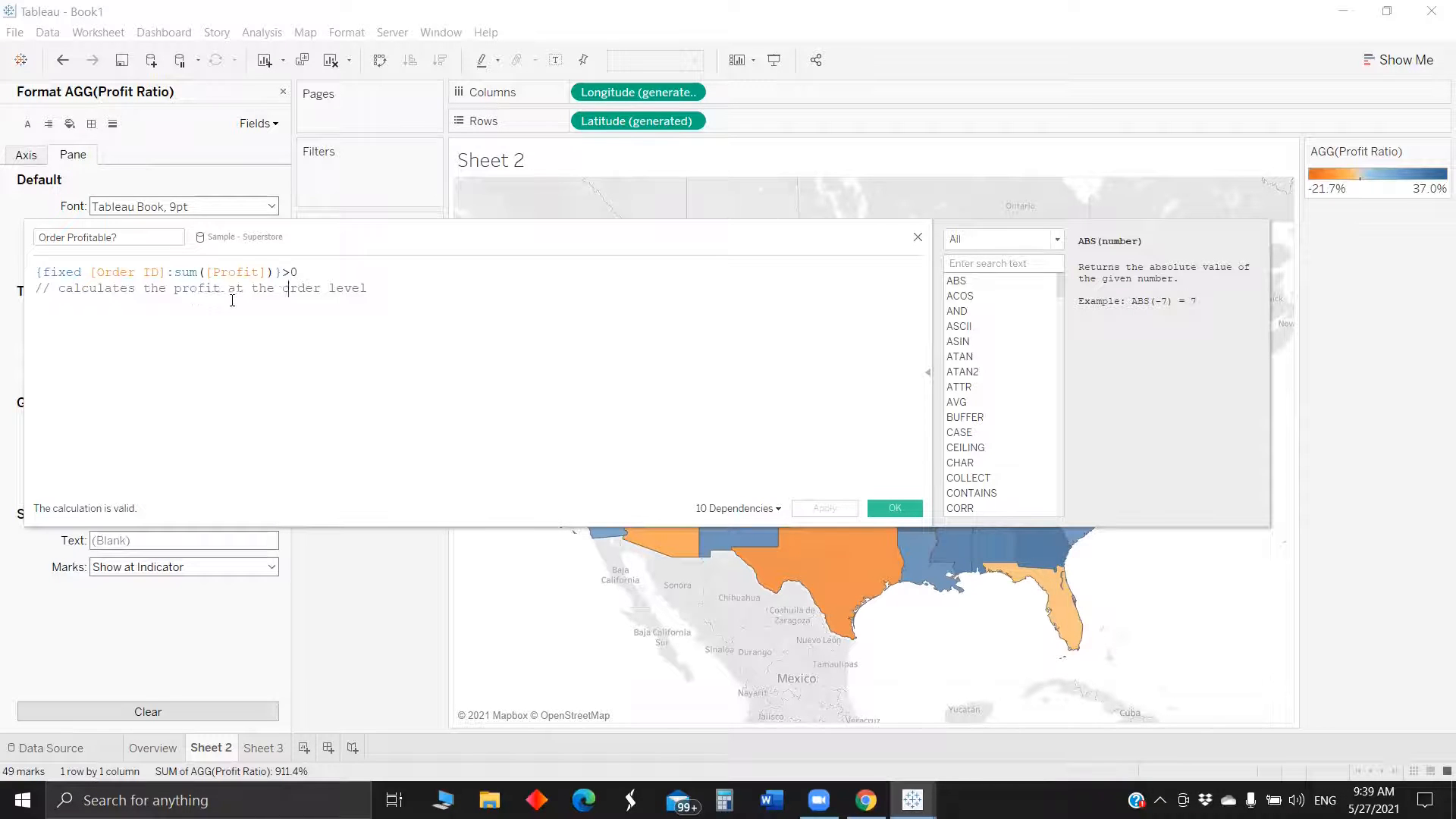
Review the existing Order Profitable? formula and close its editor without changes
click(286, 288)
click(918, 239)
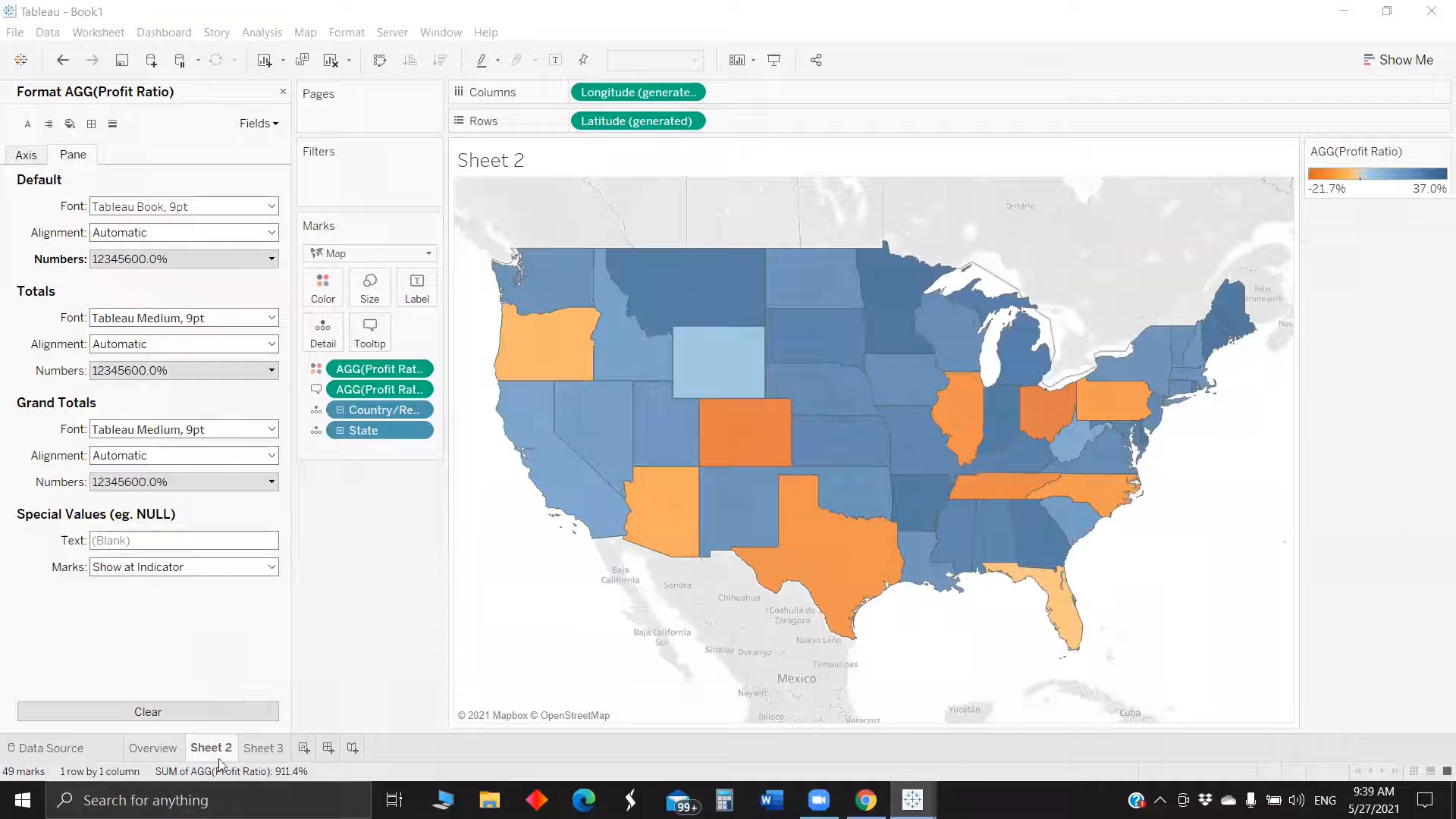
click(150, 753)
Add a new worksheet and start a calculated field named Order Profitable
click(303, 747)
click(277, 149)
click(249, 170)
key(BackSpace)
text(Order)
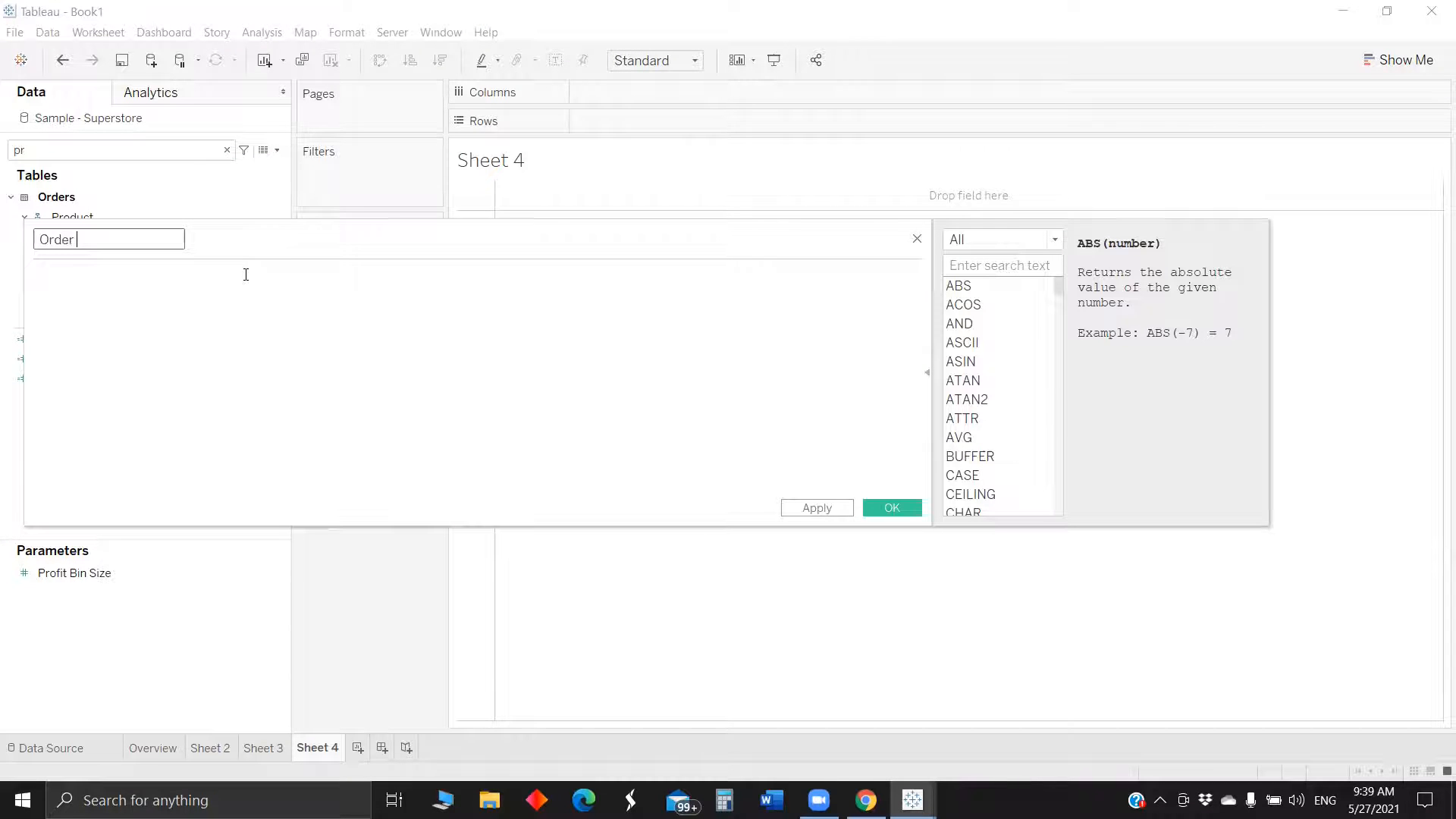
text( Profitable)
Enter the formula { FIXED [Order ID]: SUM([Profit])}>=0 for Order Profitable and save the field
click(222, 293)
text(fixed)
key(Return)
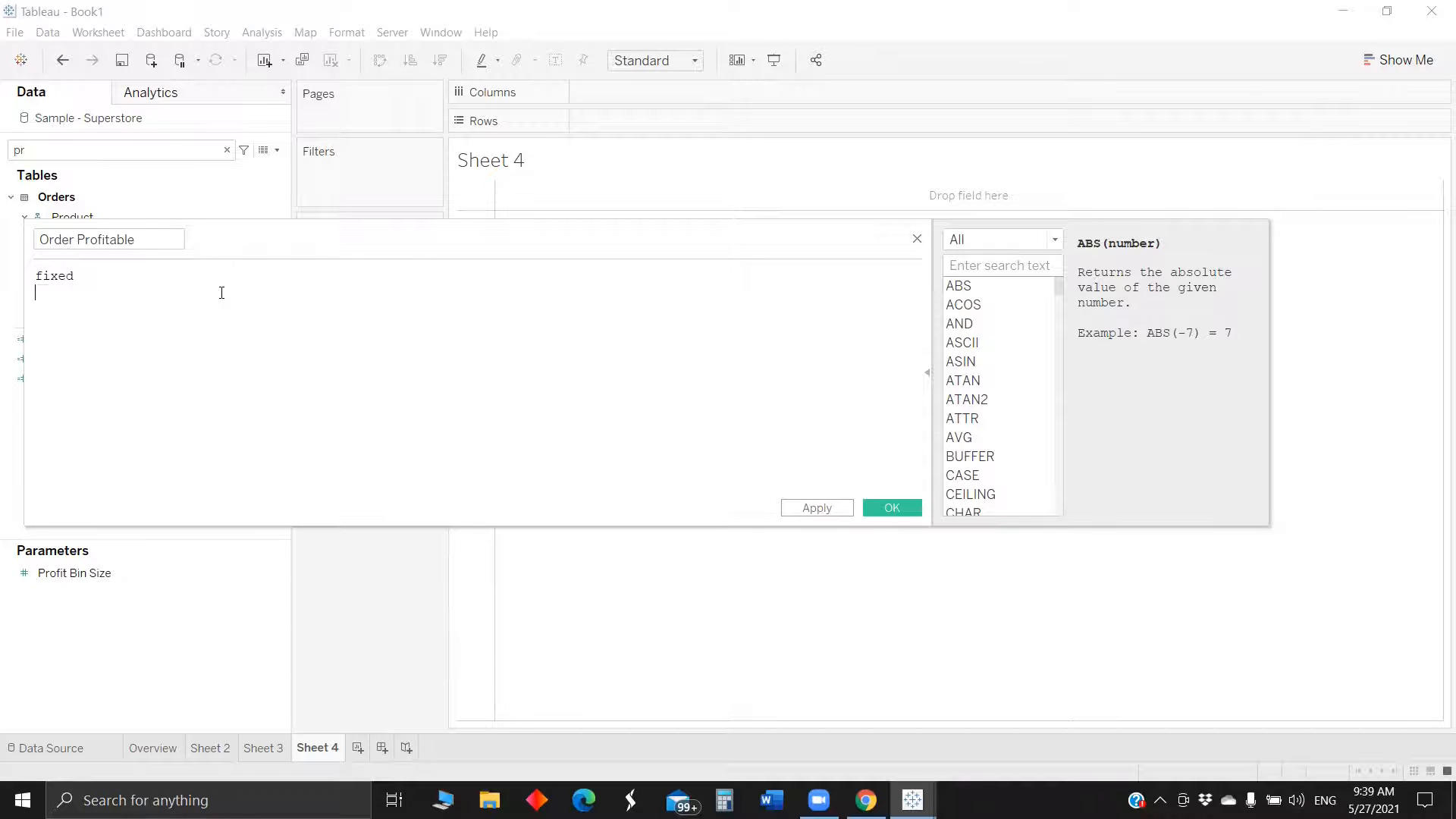
key(Return)
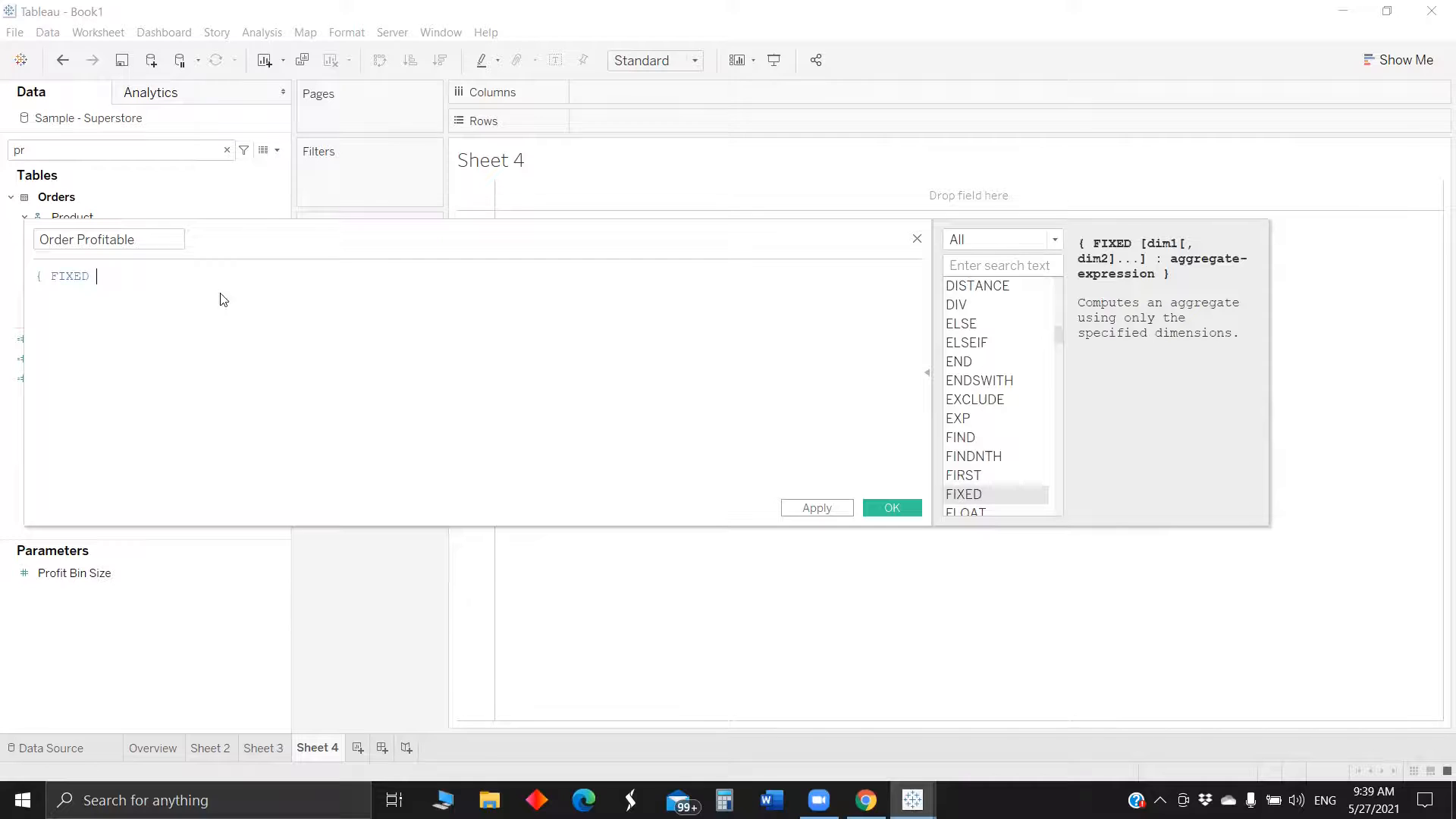
text(ord)
key(Down)
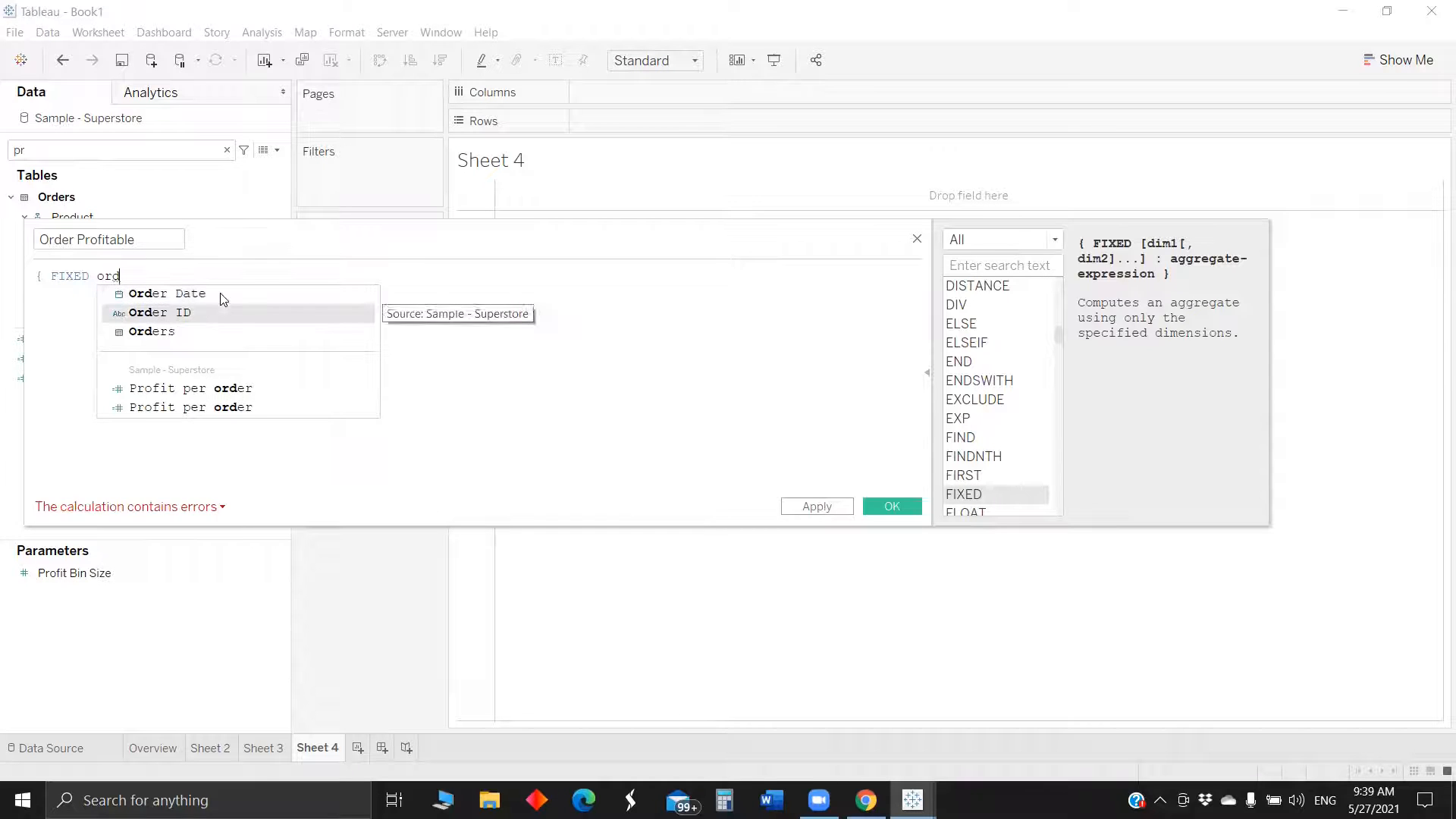
key(Return)
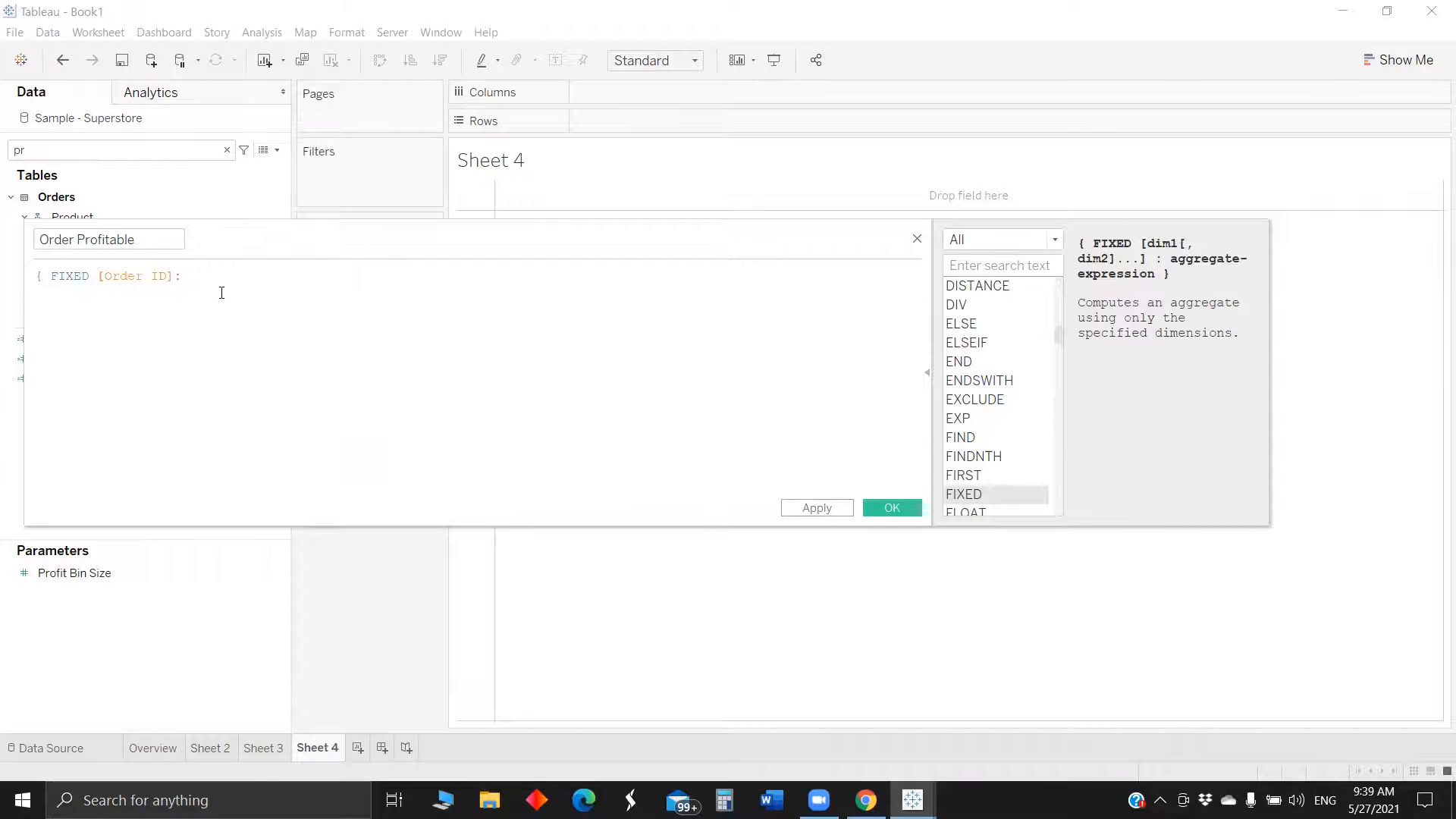
text(sum)
key(Return)
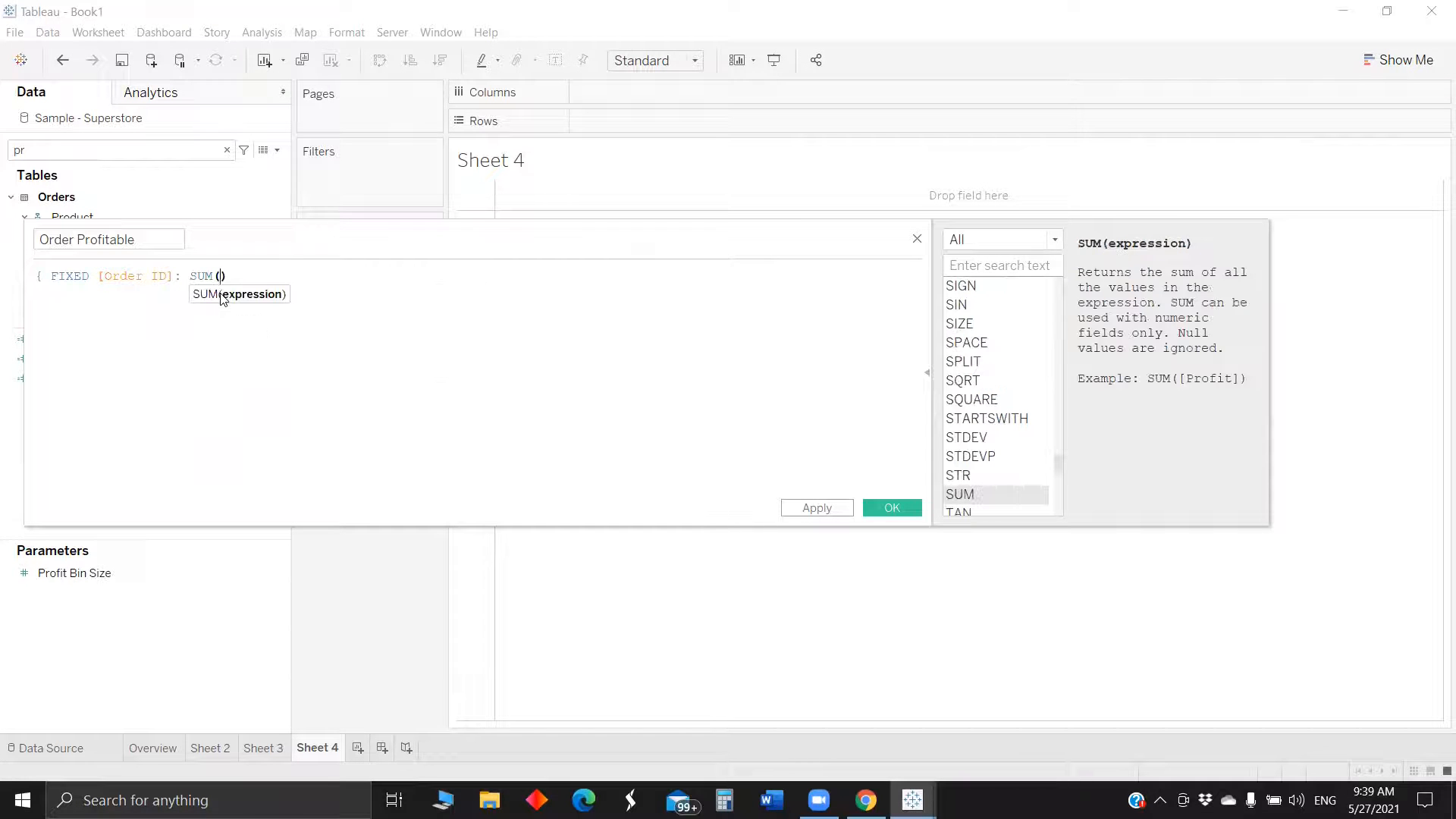
text(prof)
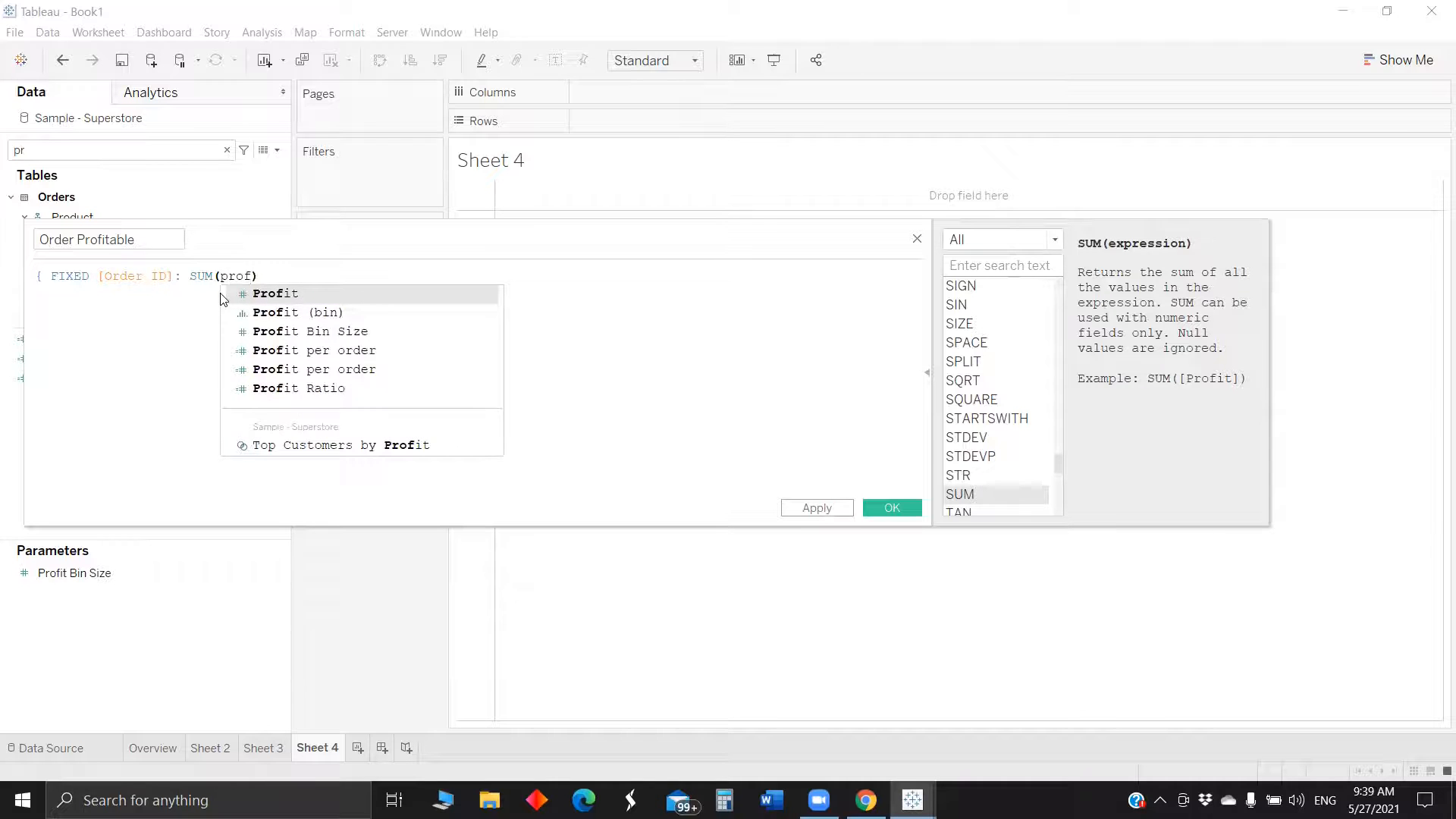
click(222, 293)
text(}>=0)
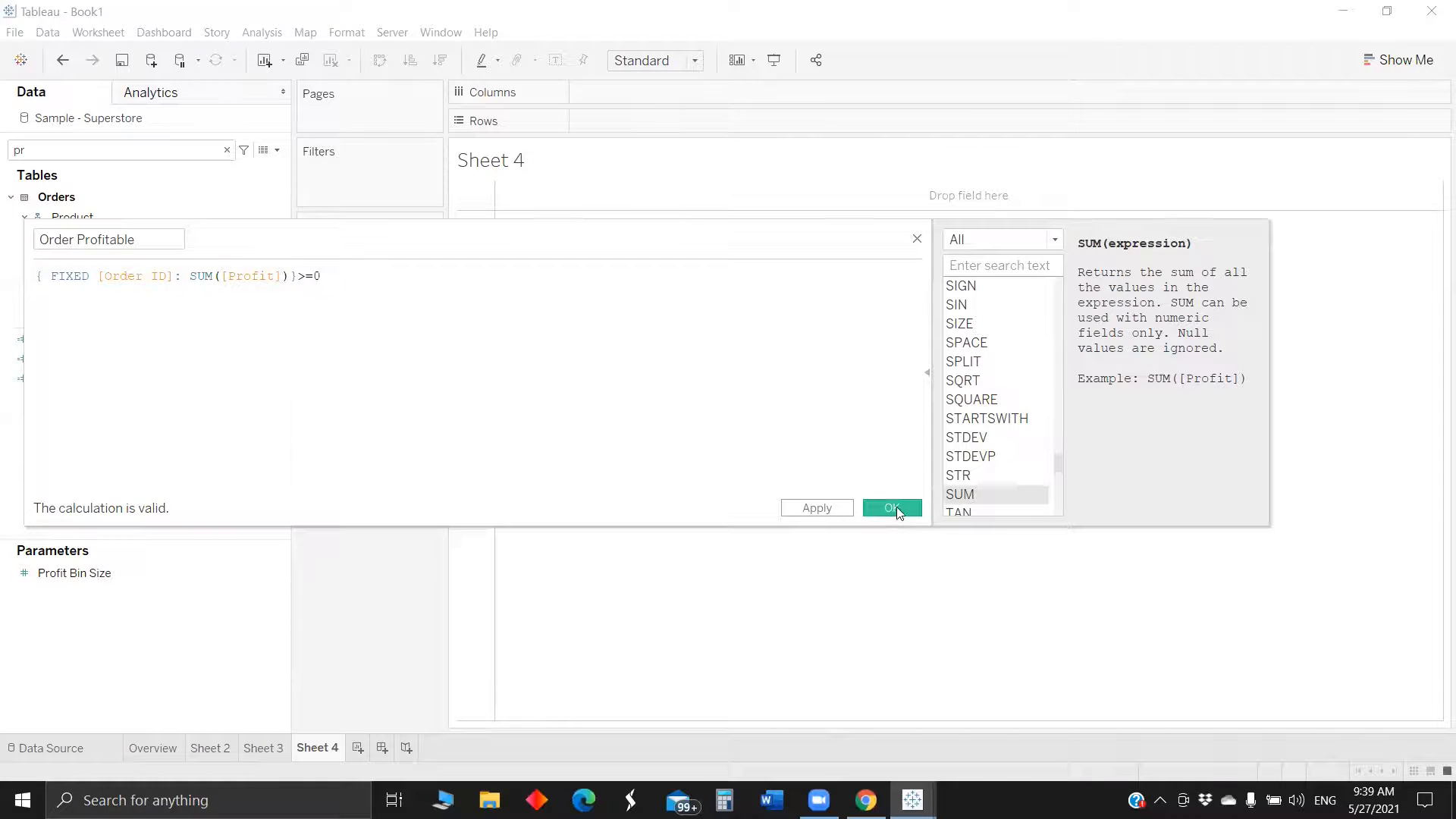
click(890, 507)
Search the fields for "or" and add Order Date to Columns as MONTH(Order Date)
click(72, 147)
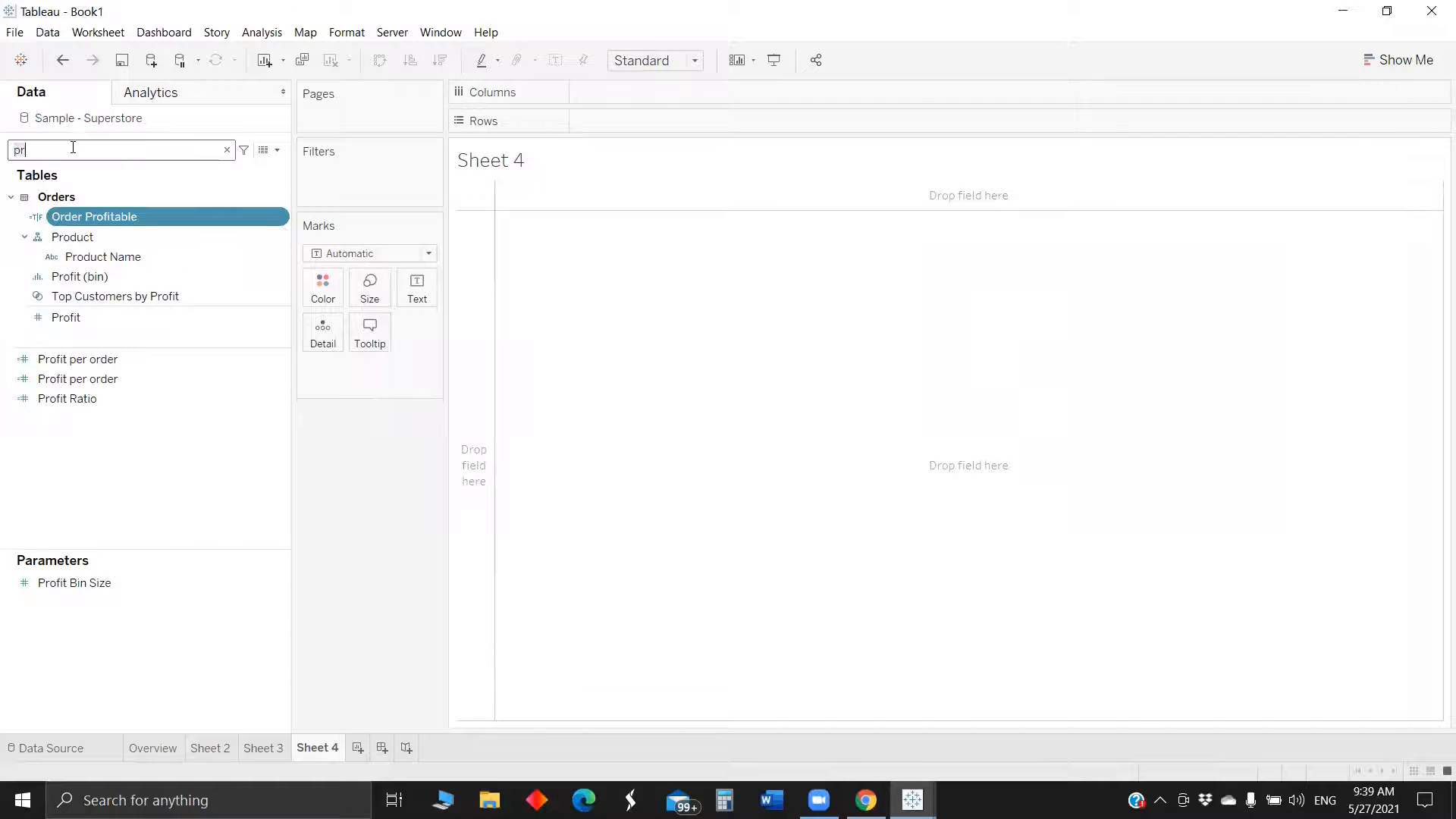
text(or)
drag(80, 217, 672, 93)
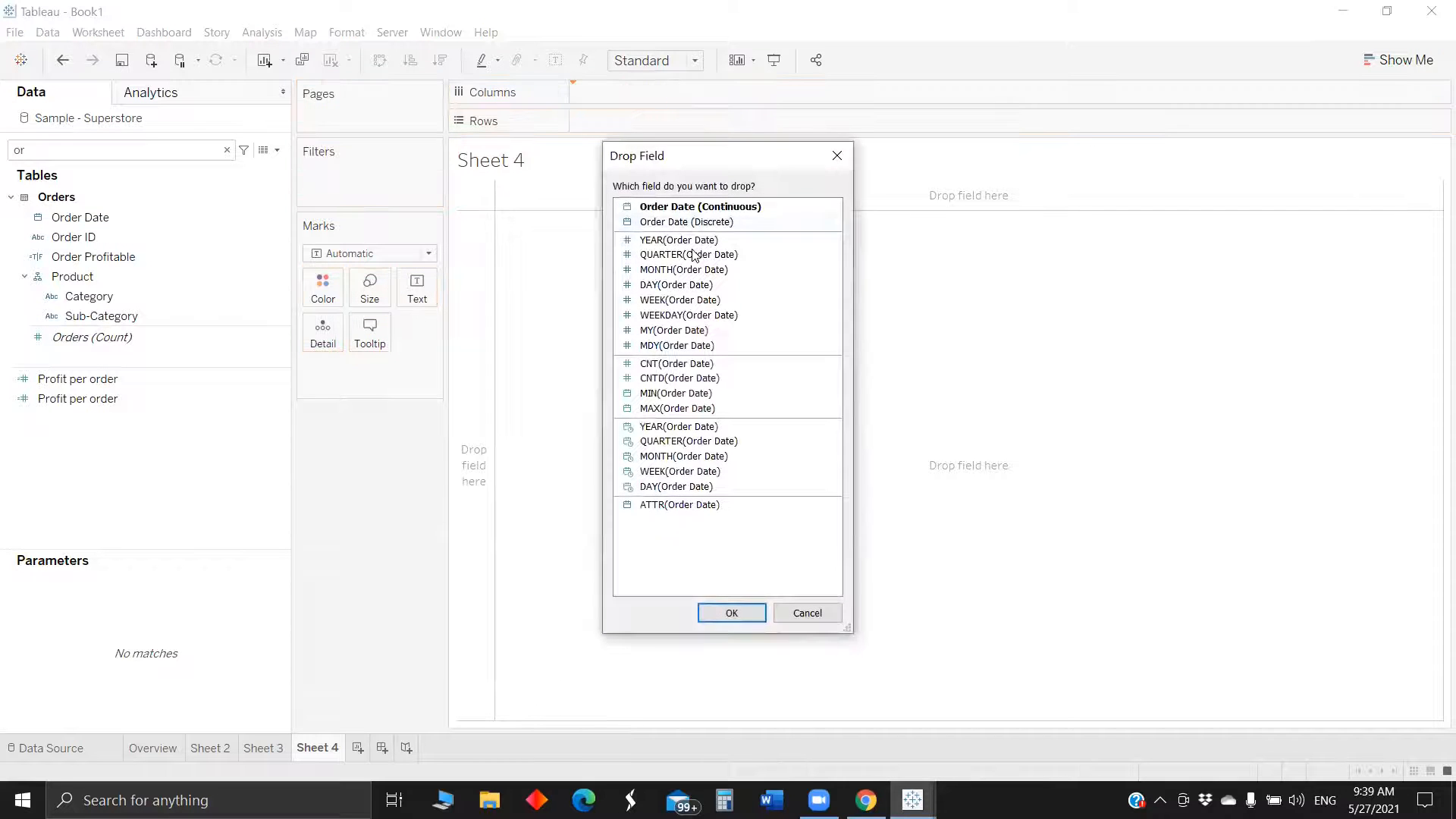
click(697, 272)
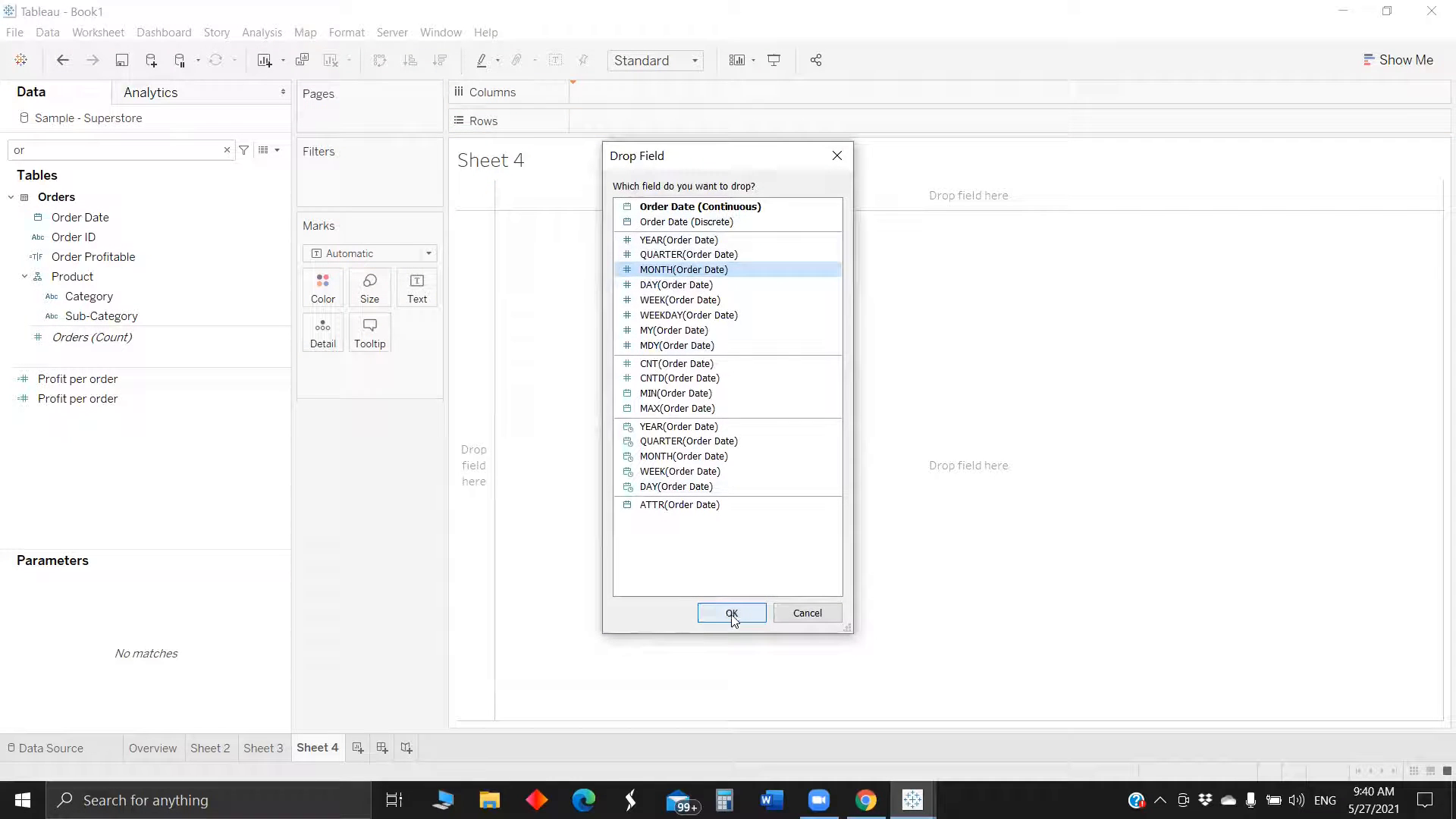
click(732, 614)
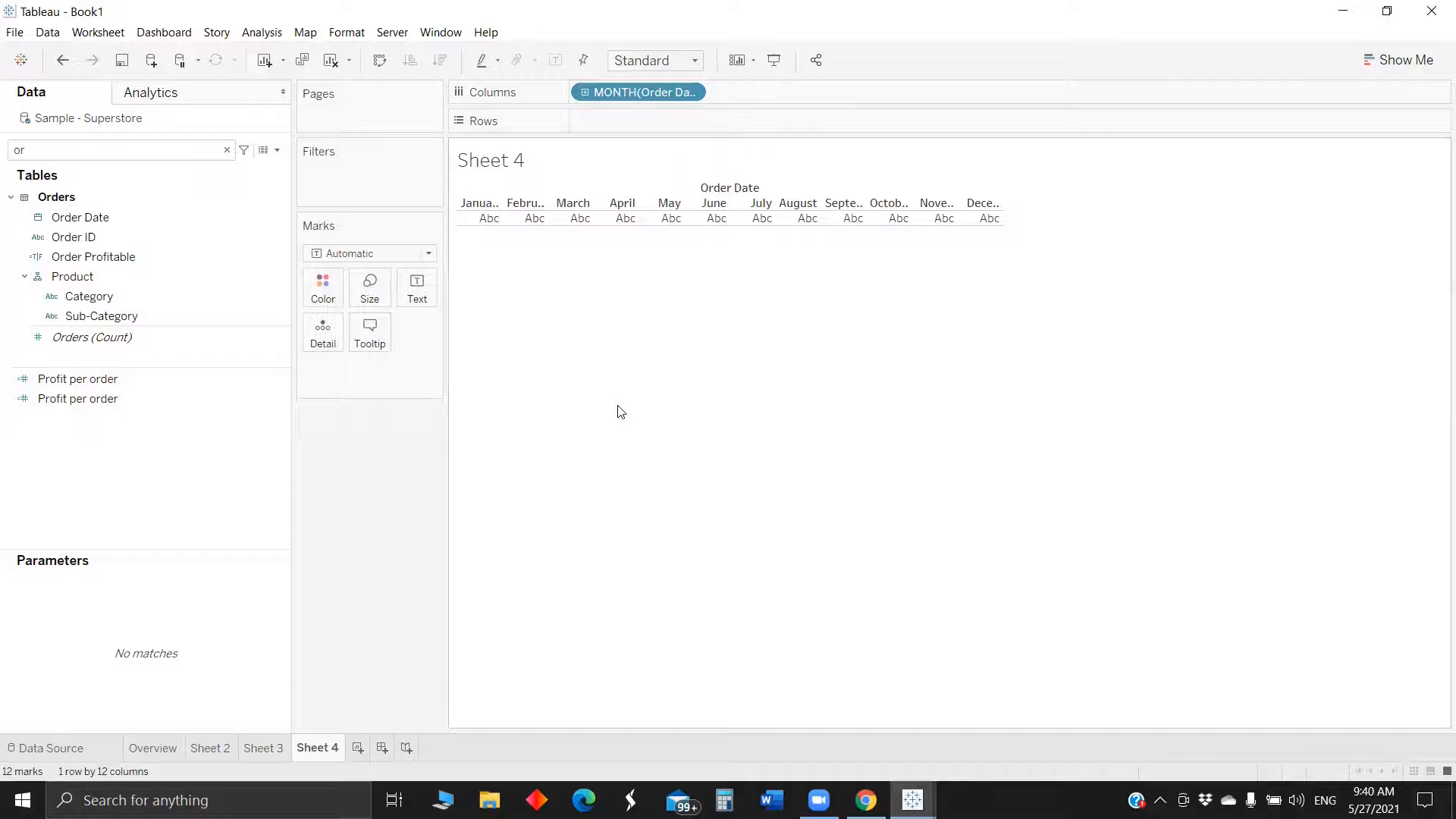
Add Segment to Rows and change the Order Date column to continuous Month
click(98, 152)
key(BackSpace)
key(BackSpace)
text(se)
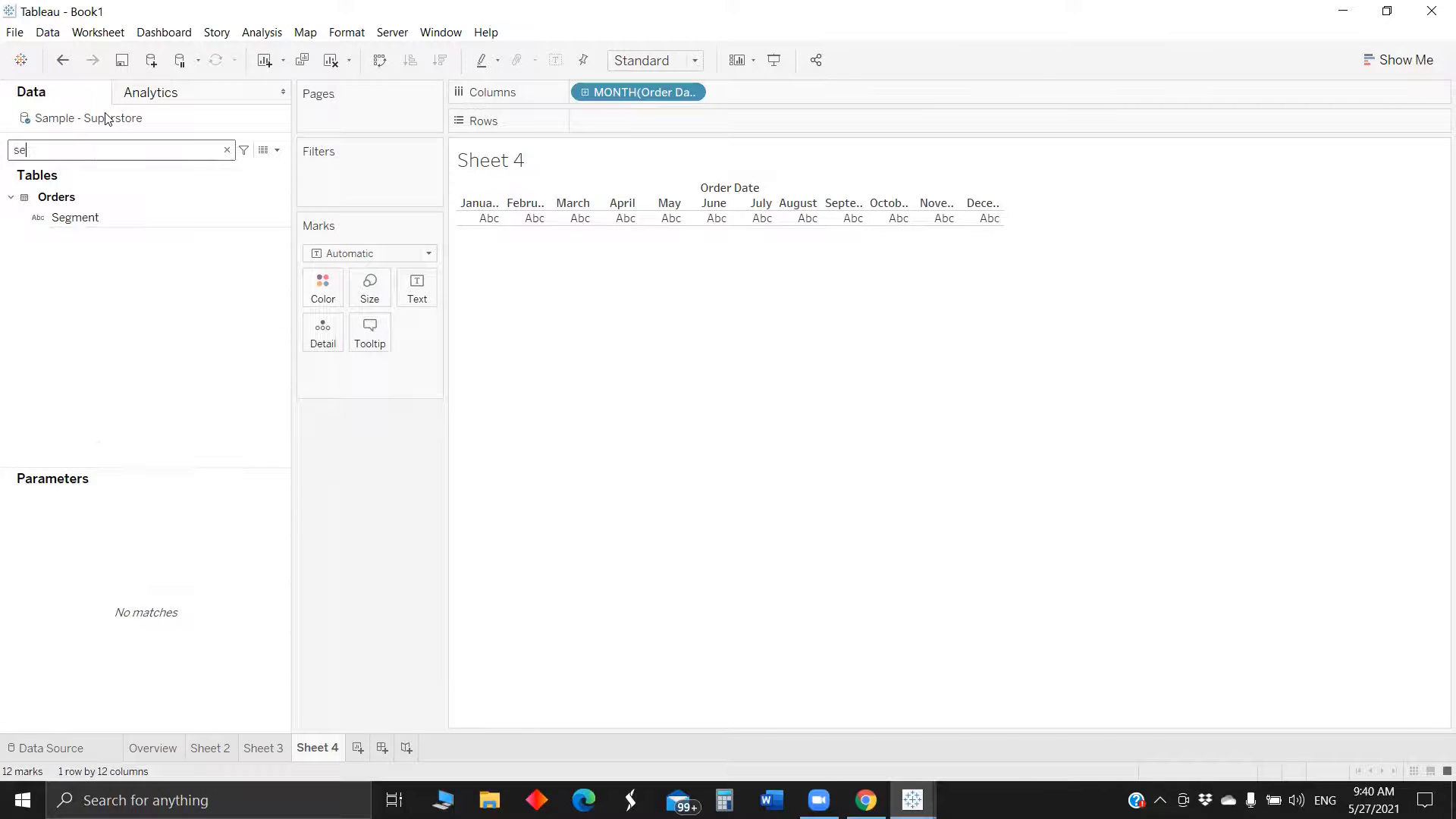
click(143, 216)
drag(143, 216, 695, 126)
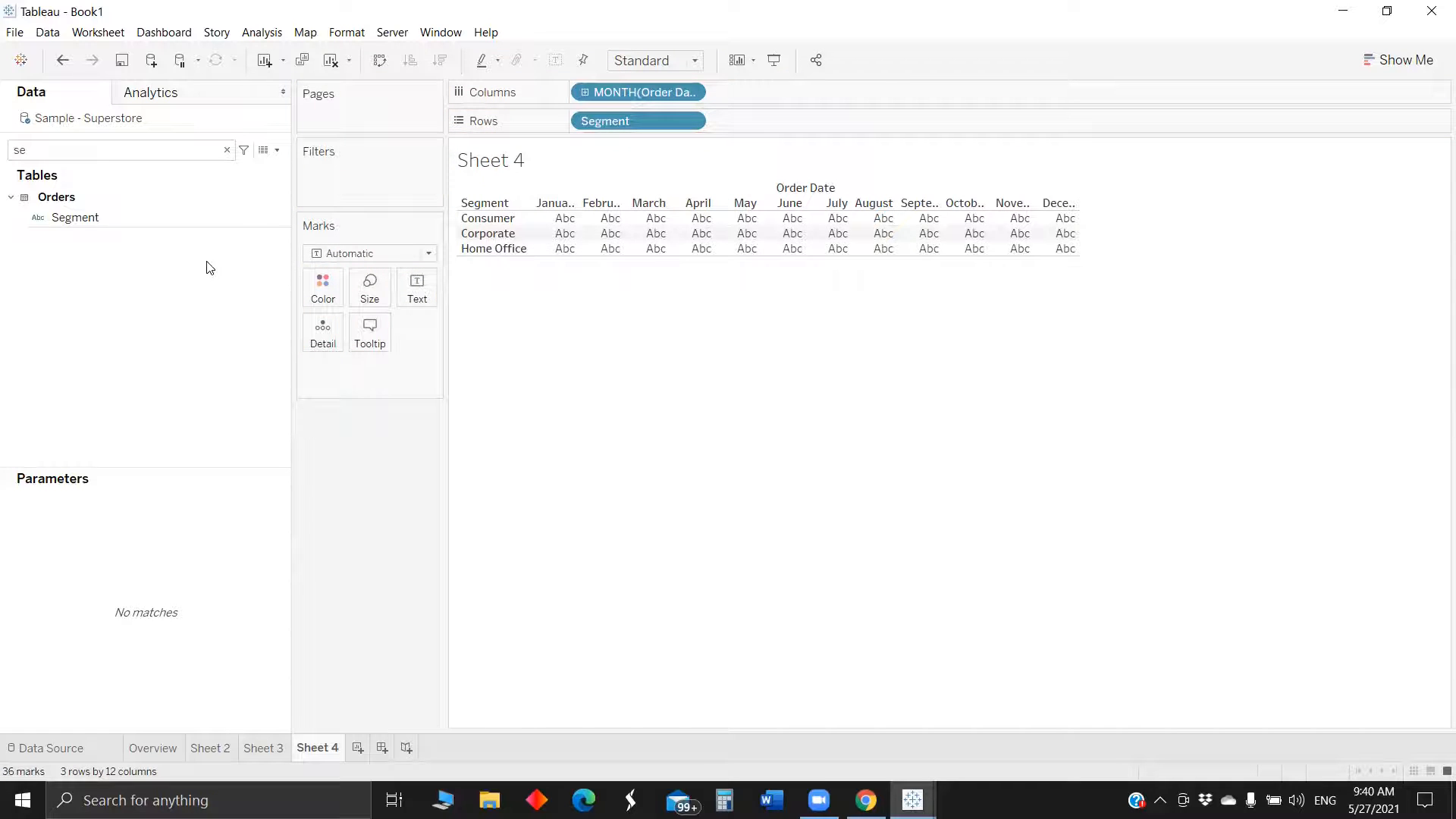
right_click(601, 92)
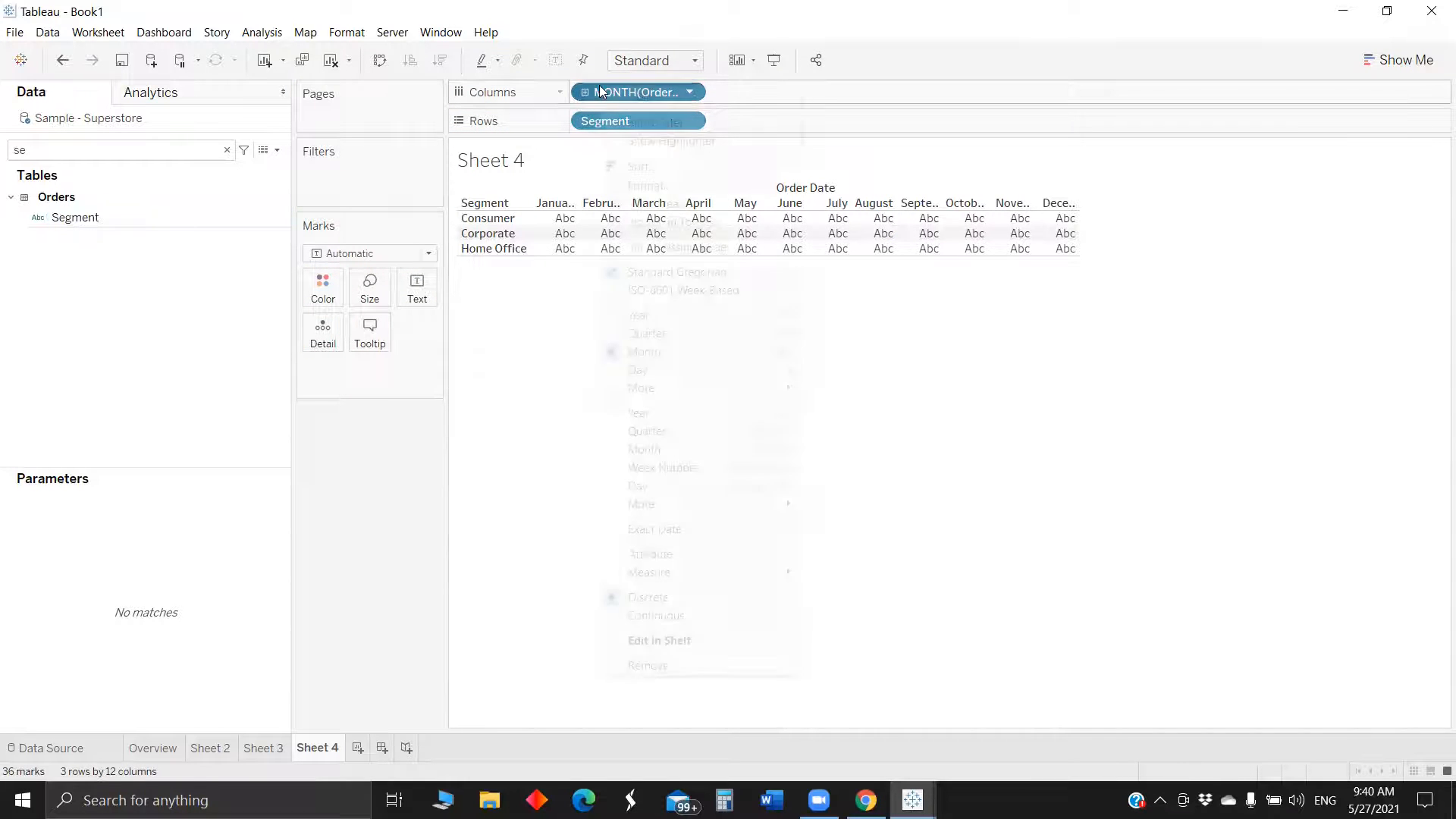
click(717, 445)
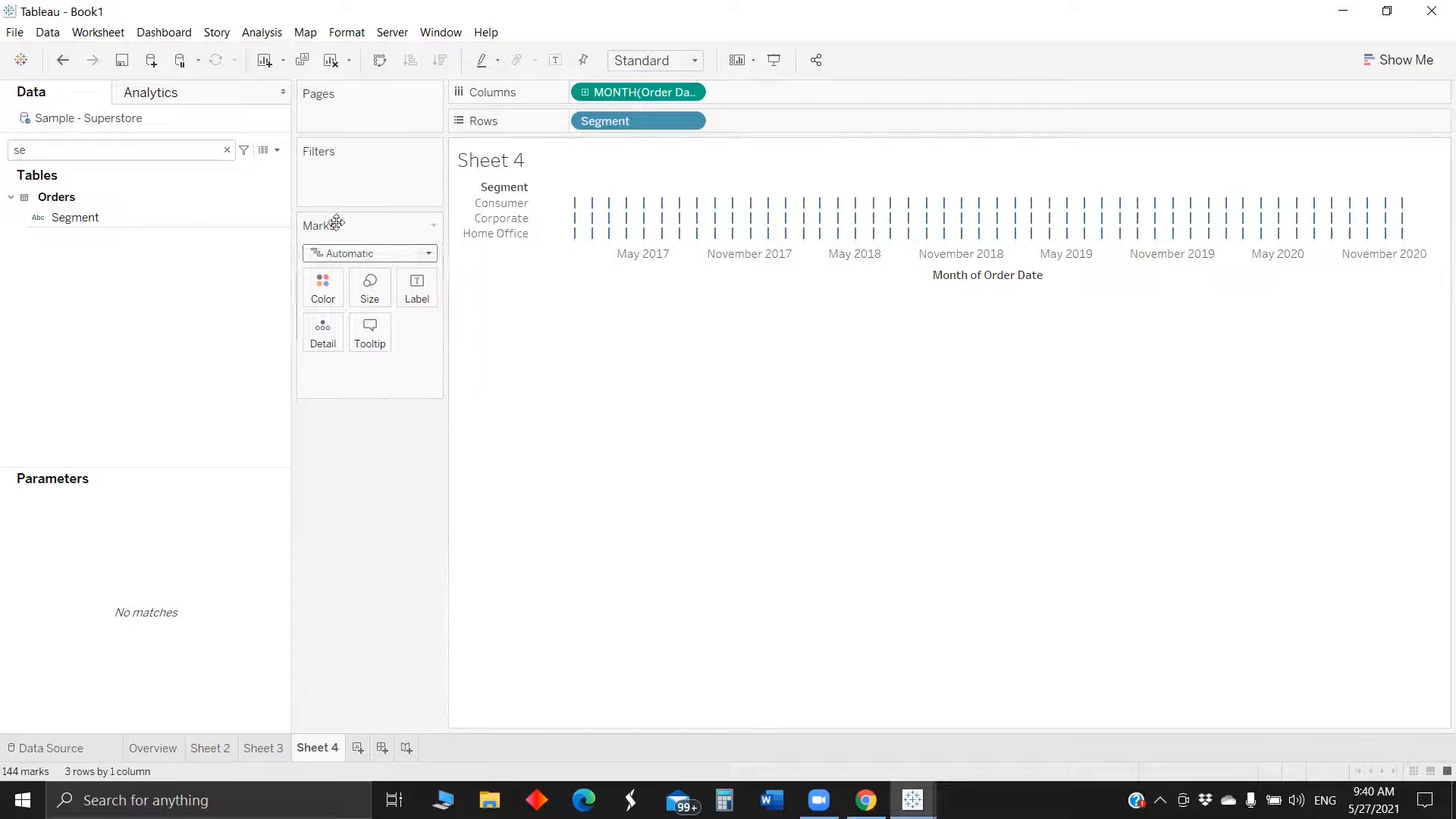
Add Sales to Rows after Segment and change the mark type to Area
click(97, 153)
key(BackSpace)
key(BackSpace)
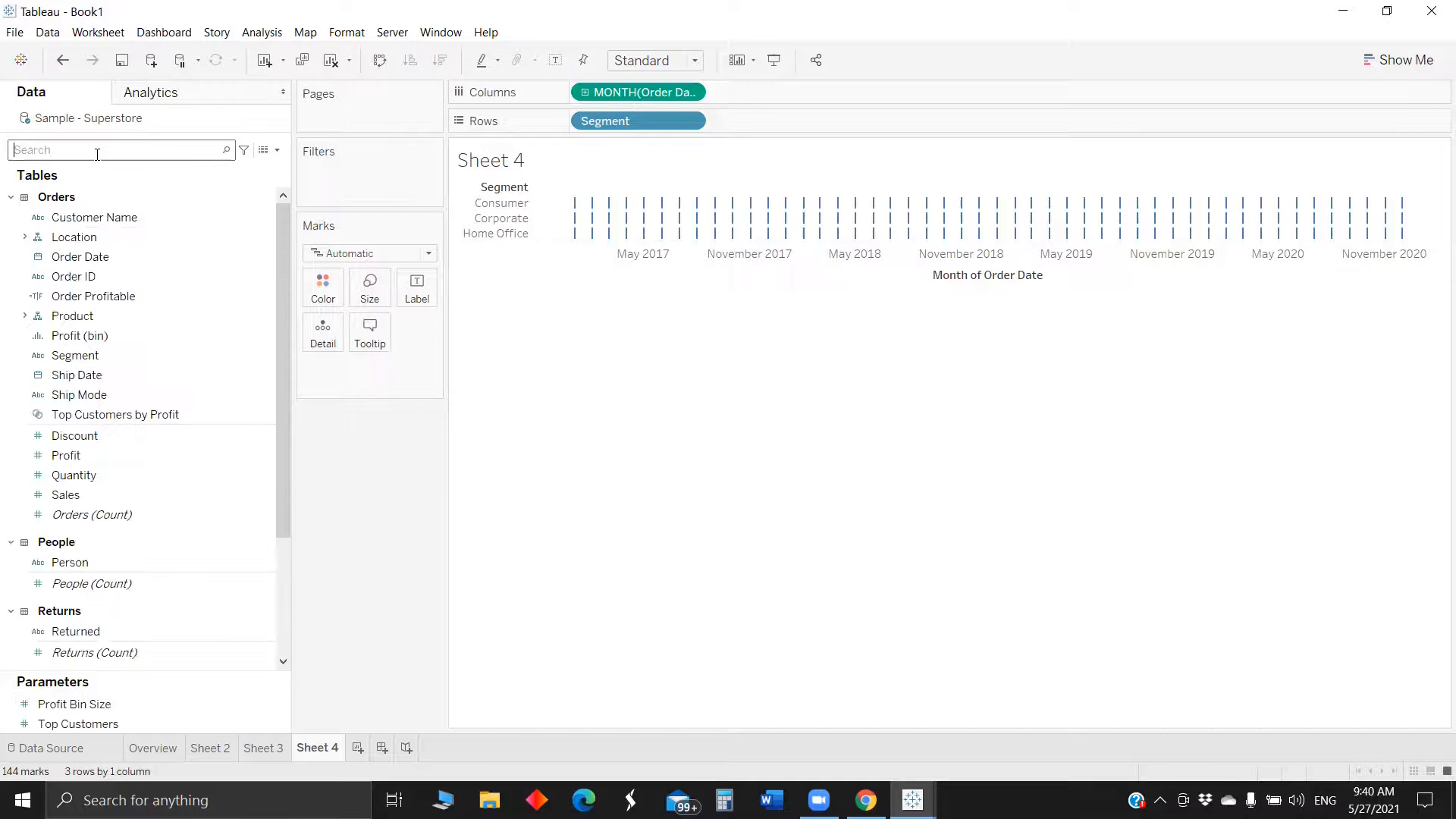
text(sa)
drag(76, 230, 767, 117)
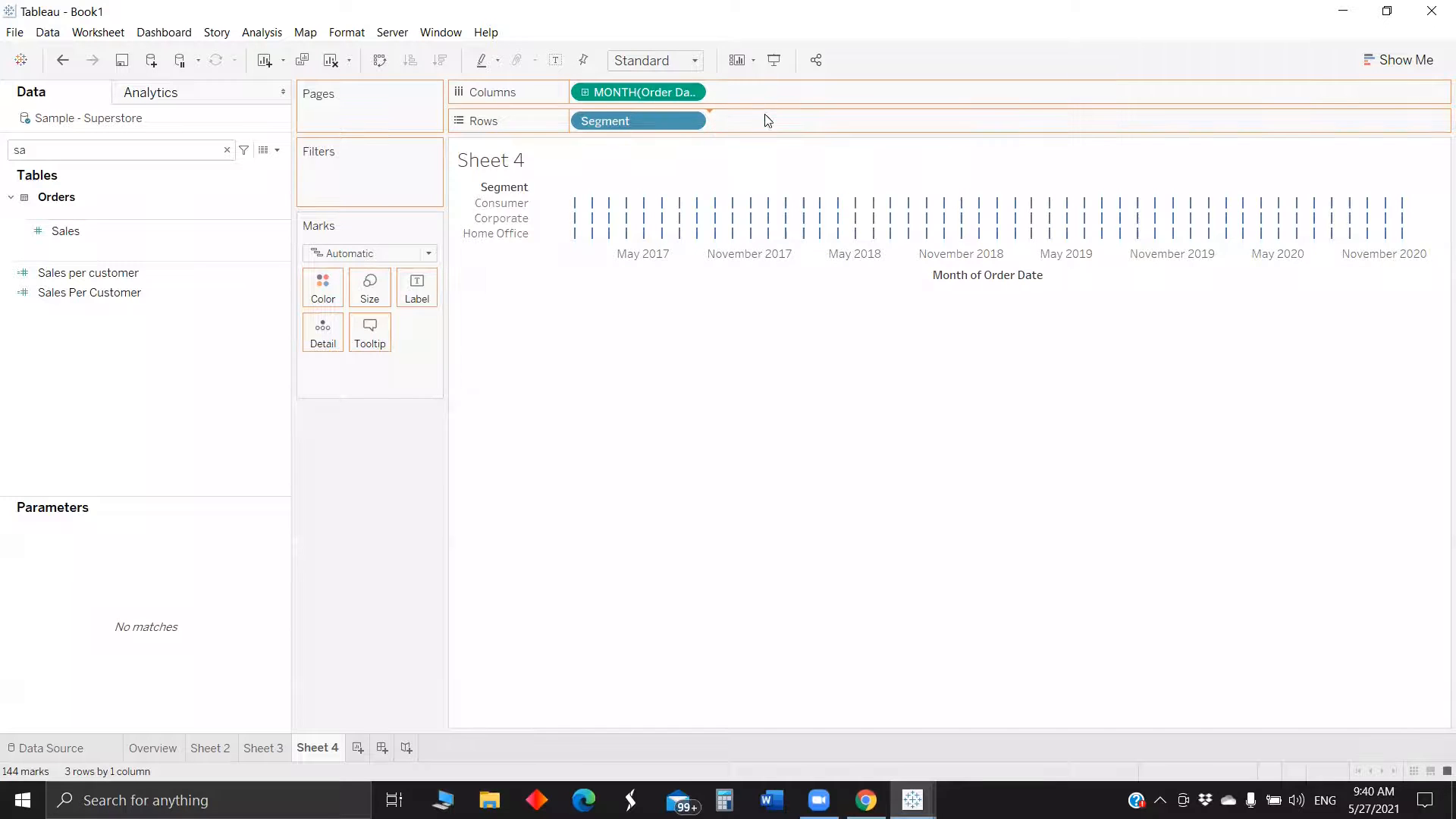
click(351, 254)
click(356, 331)
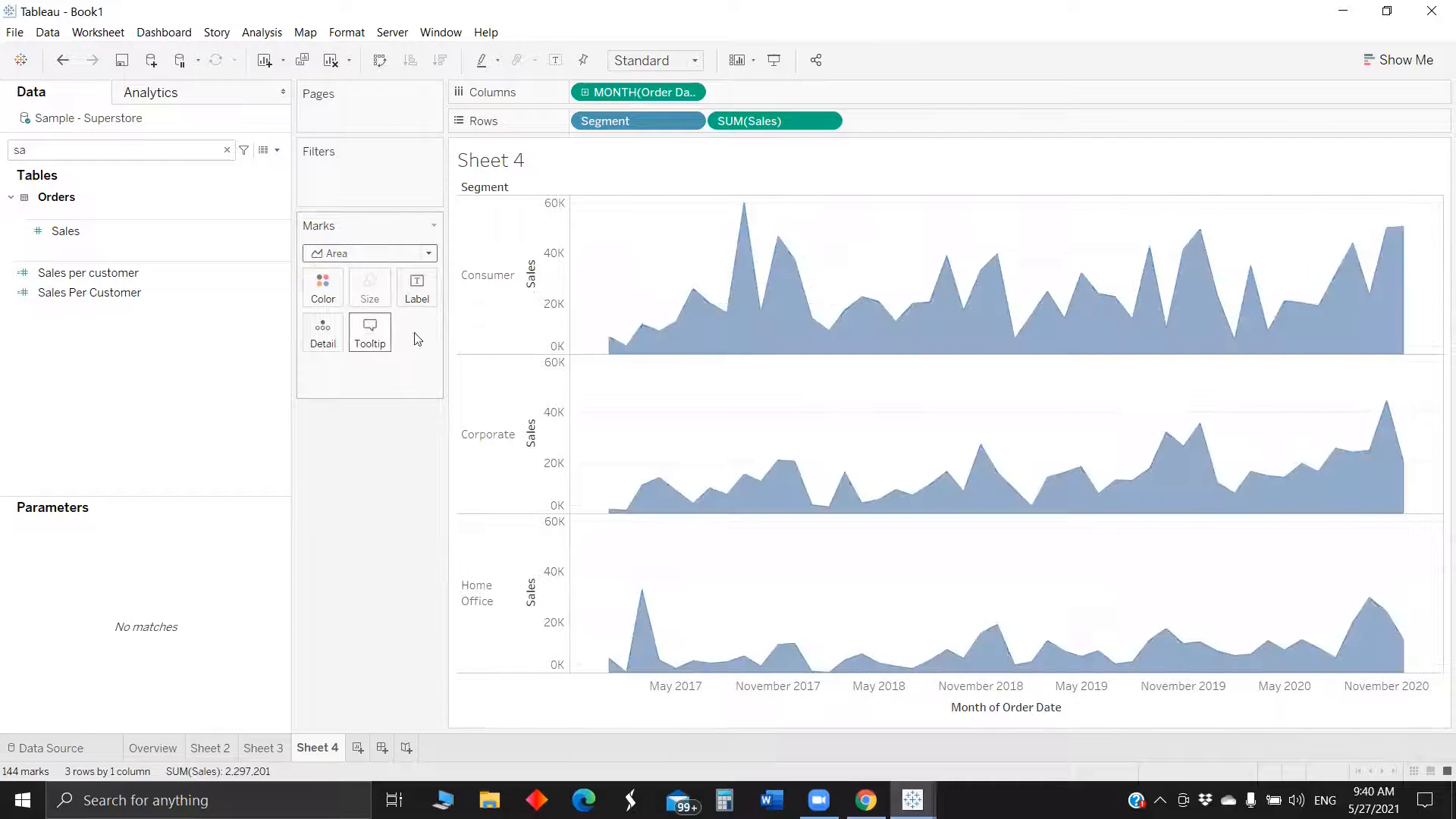
Find the Order Profitable field and use it to color the segment area charts
double_click(56, 152)
key(BackSpace)
text(pr)
drag(102, 257, 326, 292)
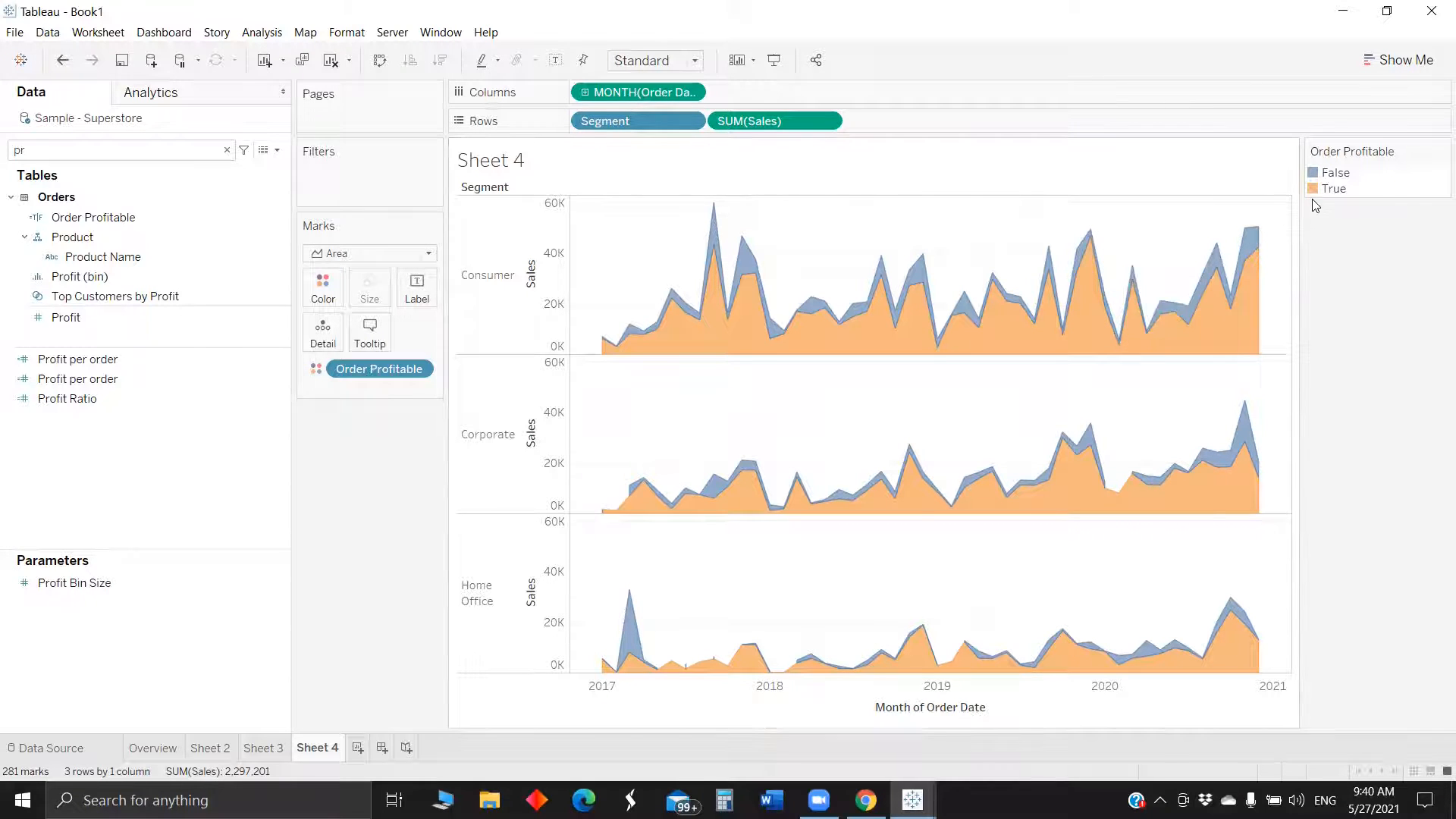
Reorder the Order Profitable legend so that True comes before False
click(1335, 189)
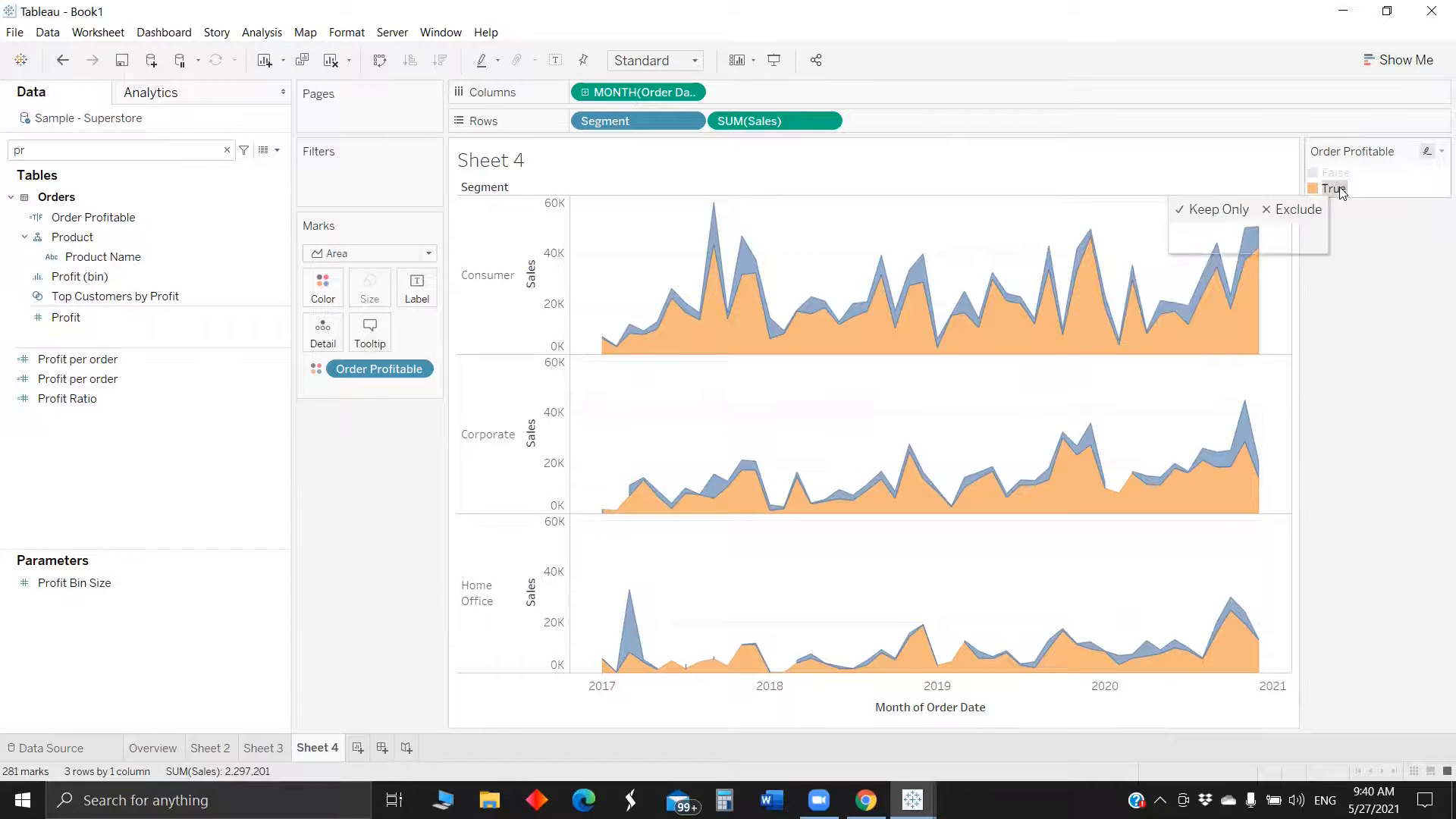
drag(1342, 168, 1343, 168)
click(1368, 245)
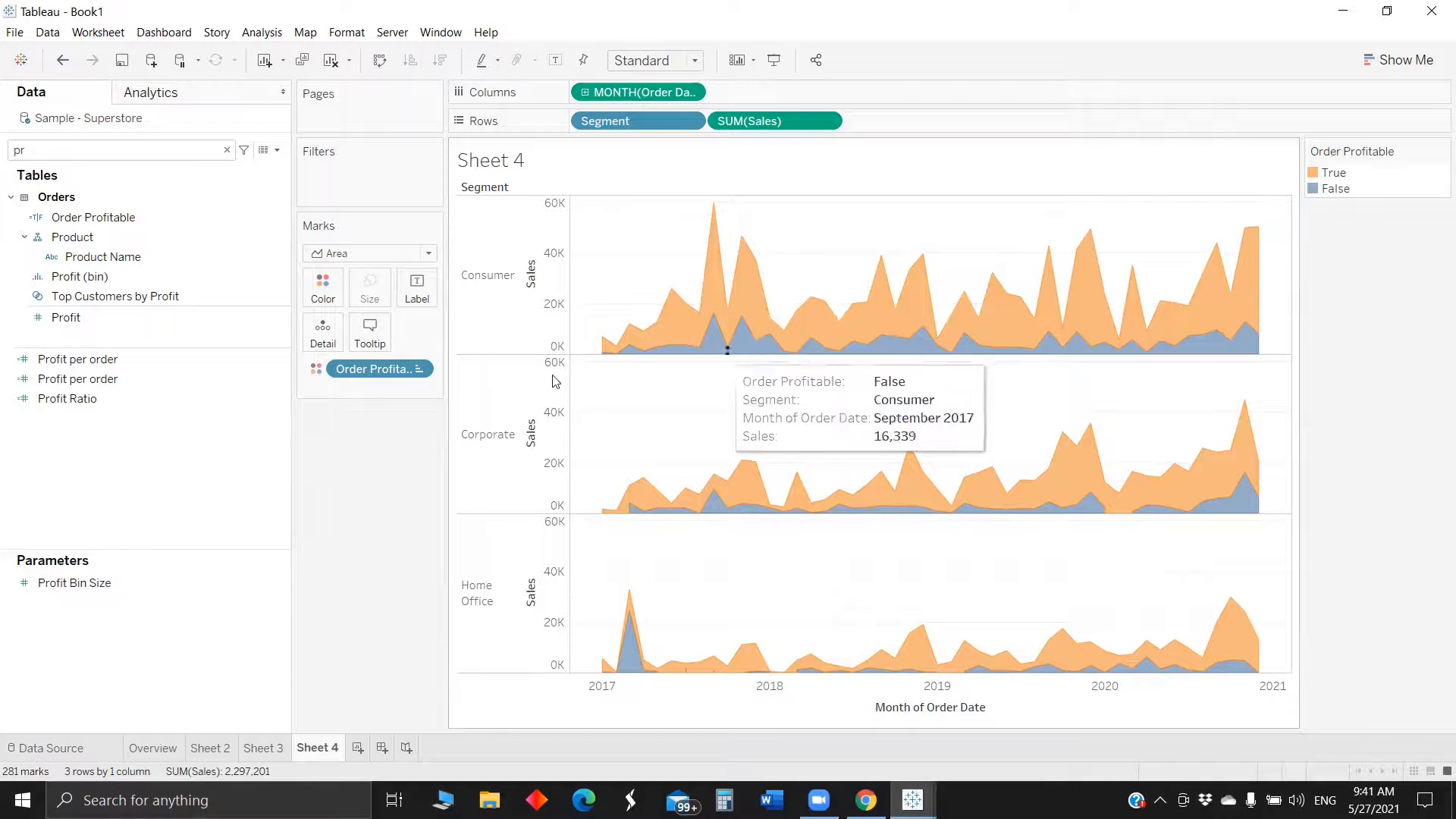
Color True blue and False orange for Order Profitable, and raise the area marks' opacity to about 89%
click(1321, 177)
double_click(1315, 181)
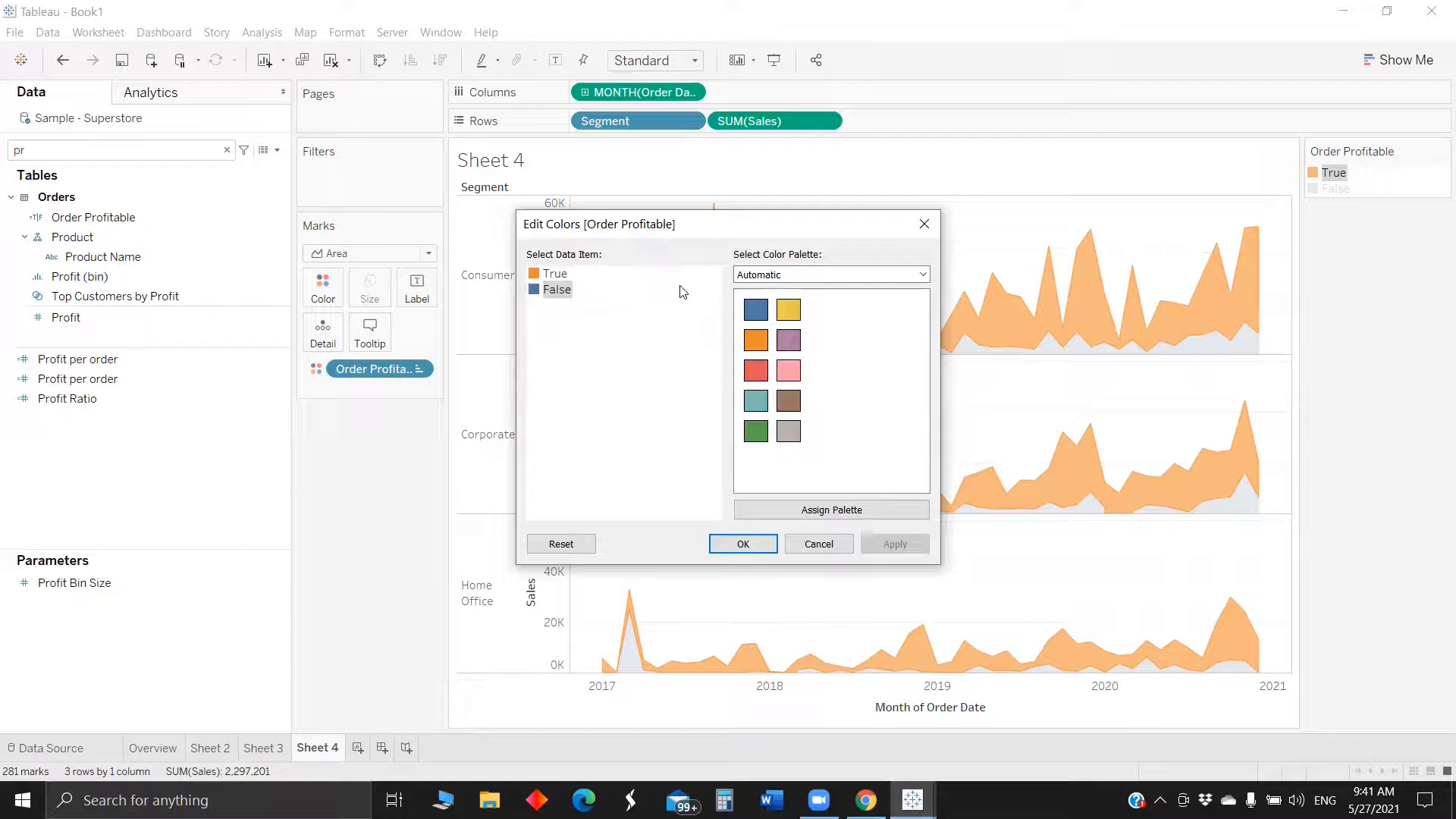
click(554, 273)
click(755, 310)
click(552, 291)
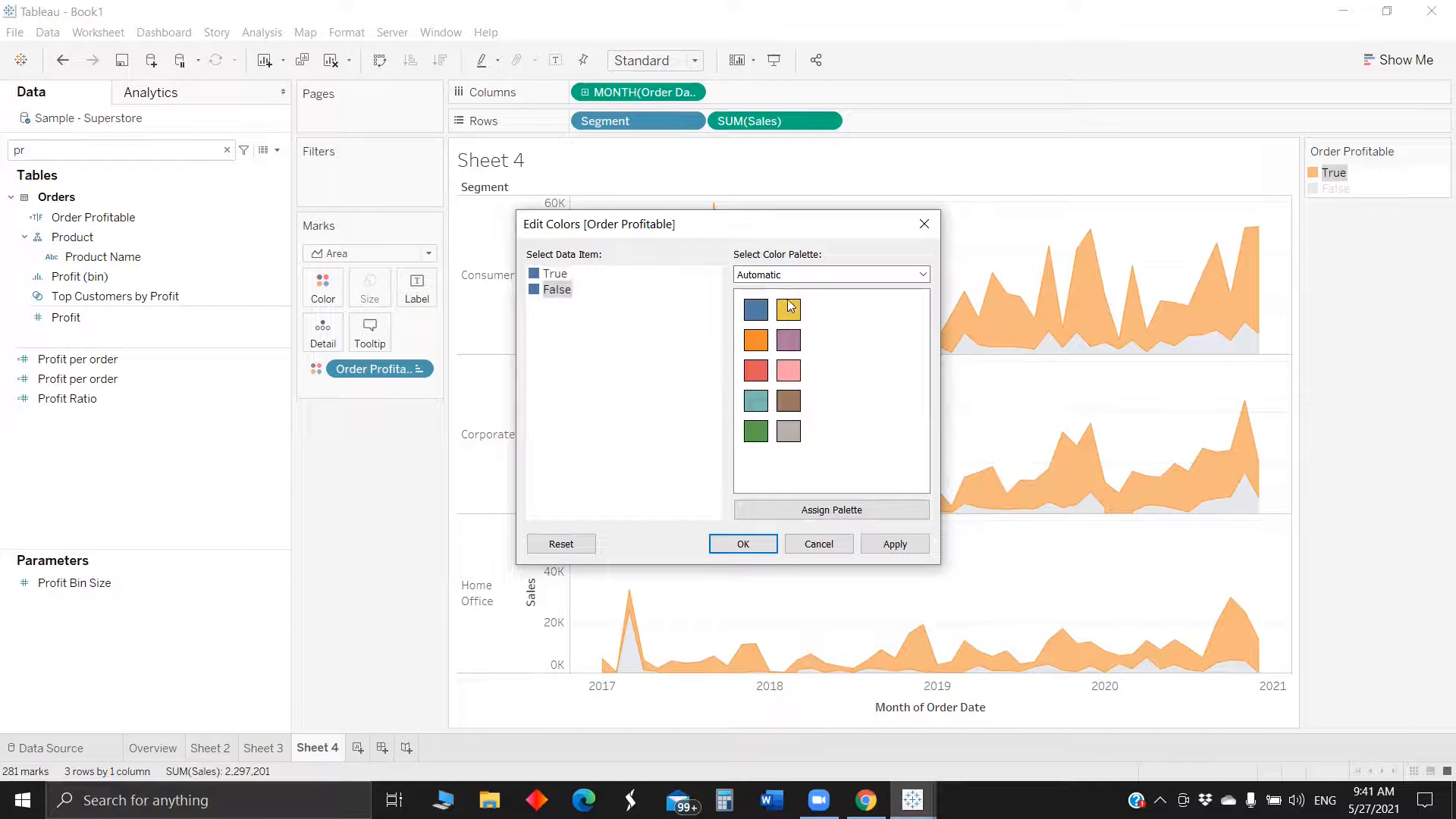
click(761, 345)
click(895, 544)
click(747, 546)
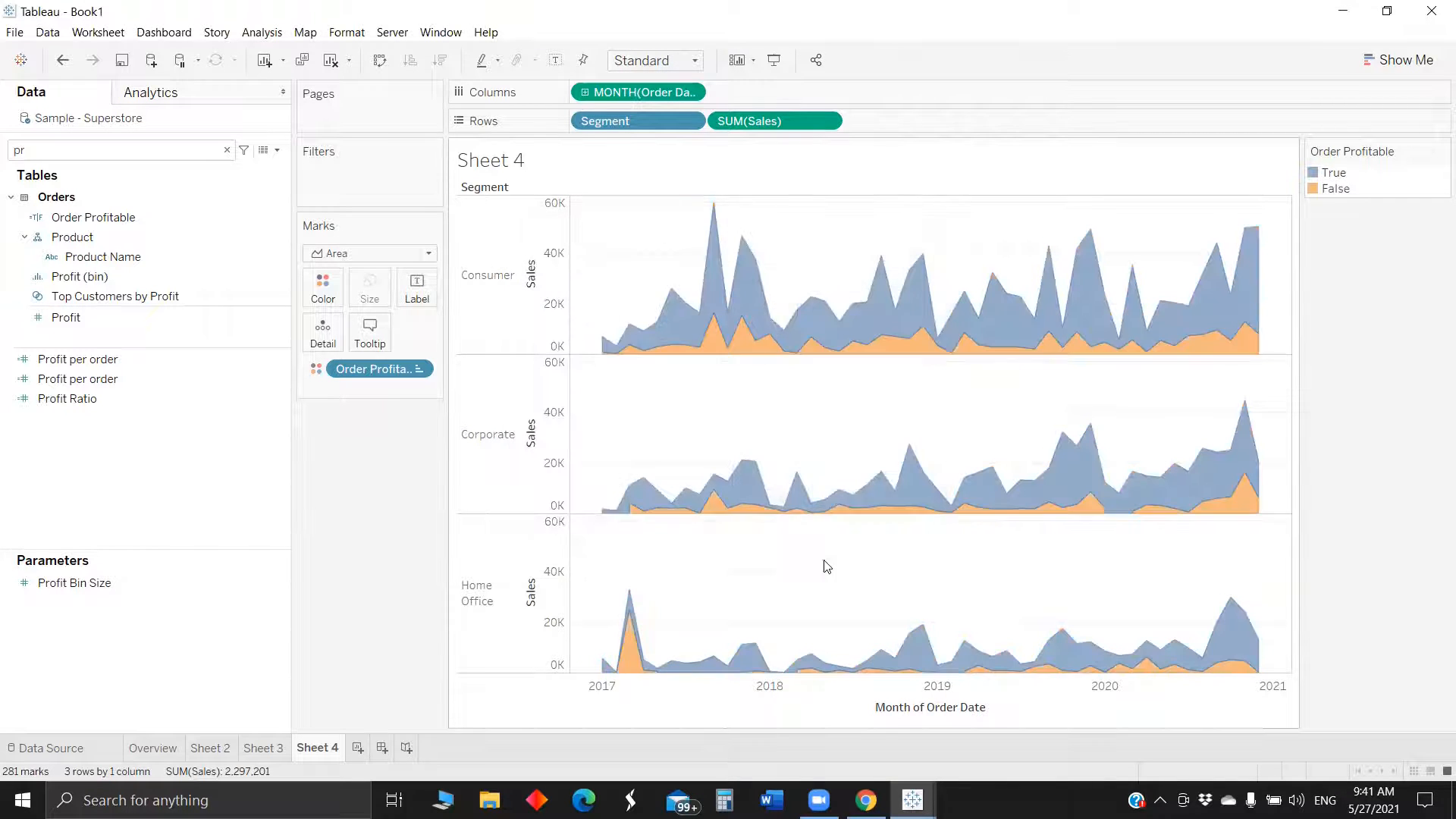
click(323, 286)
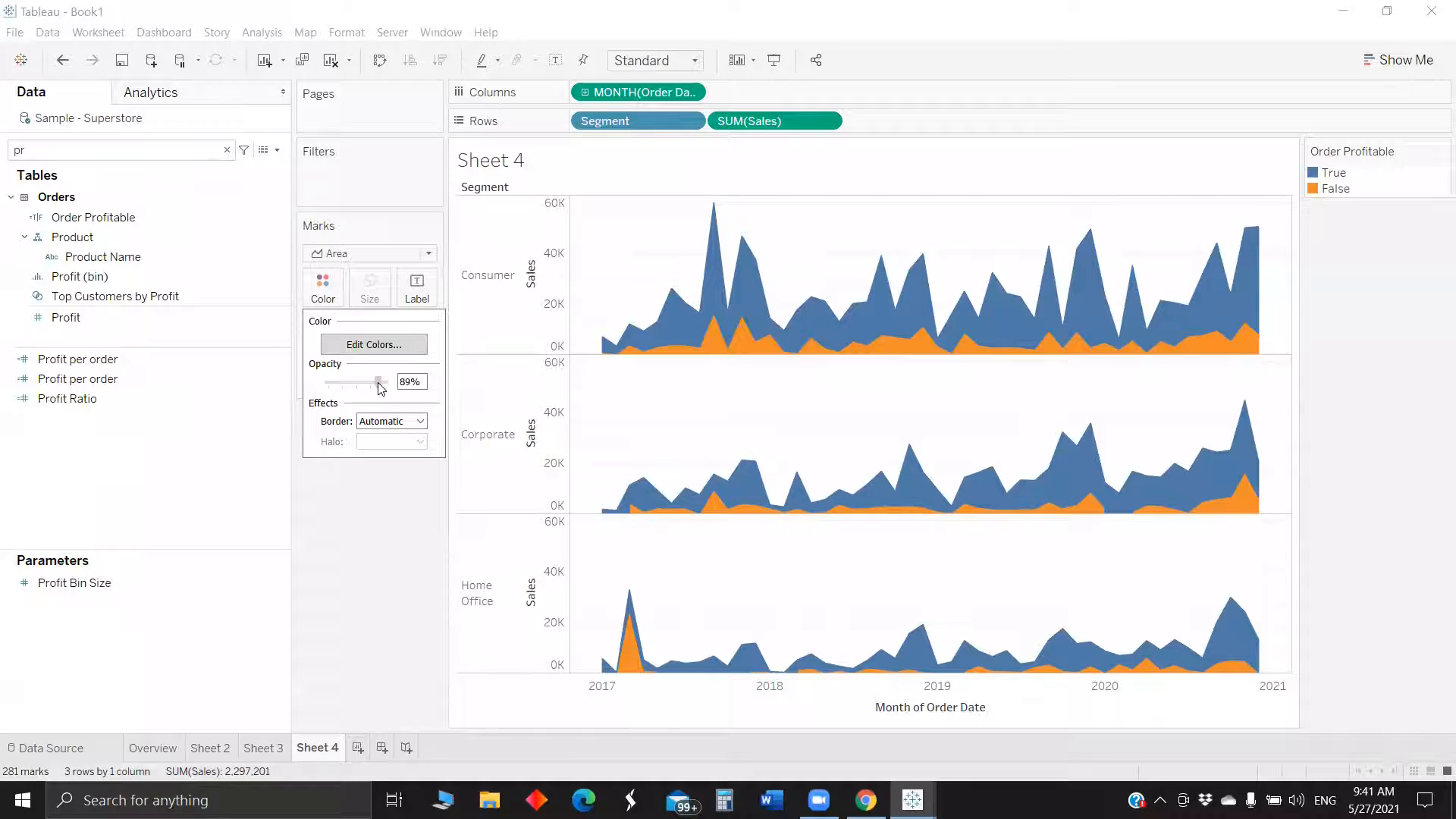
click(593, 533)
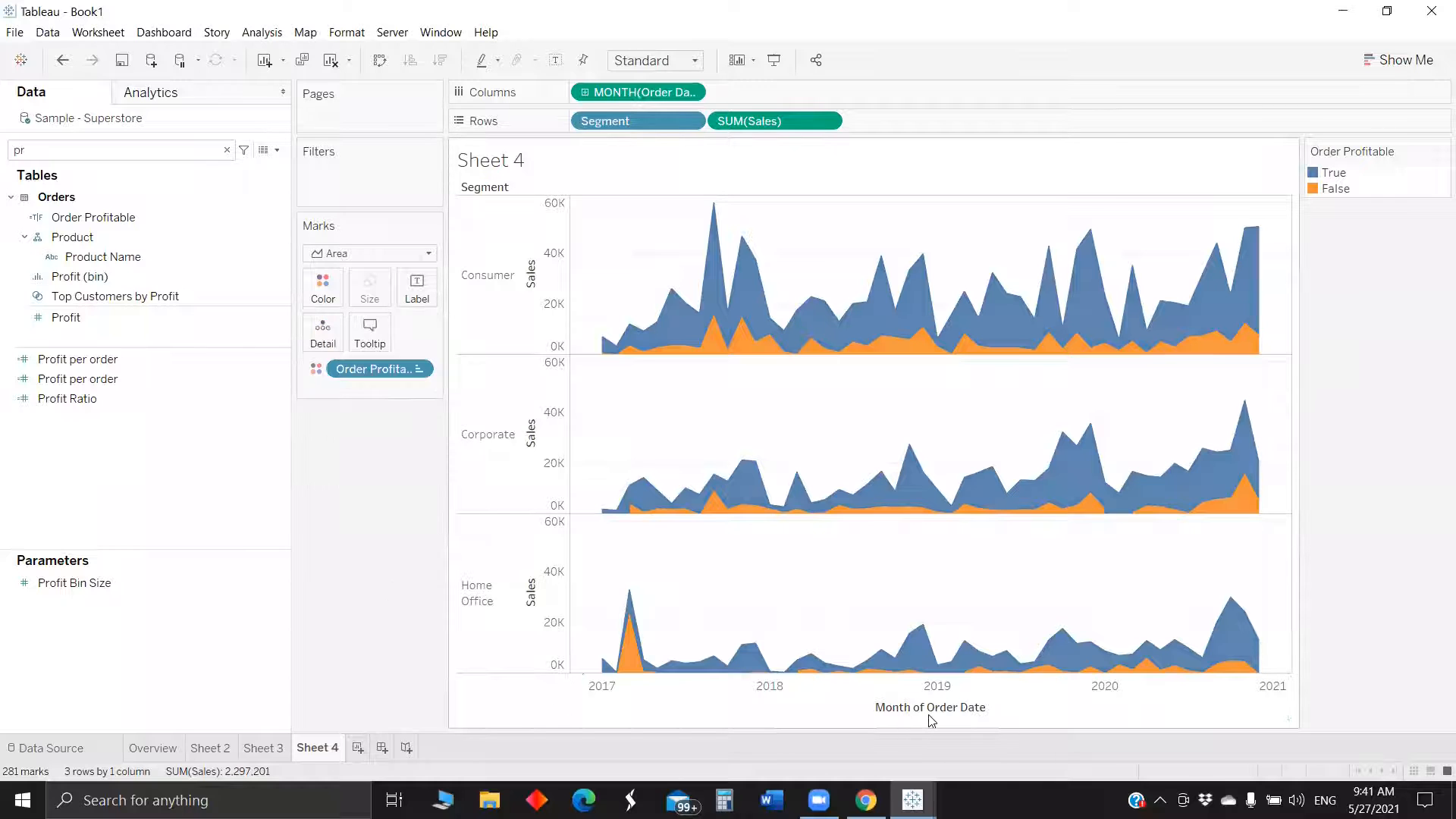
Hide the title of the segment area chart worksheet, Sheet 4
right_click(998, 700)
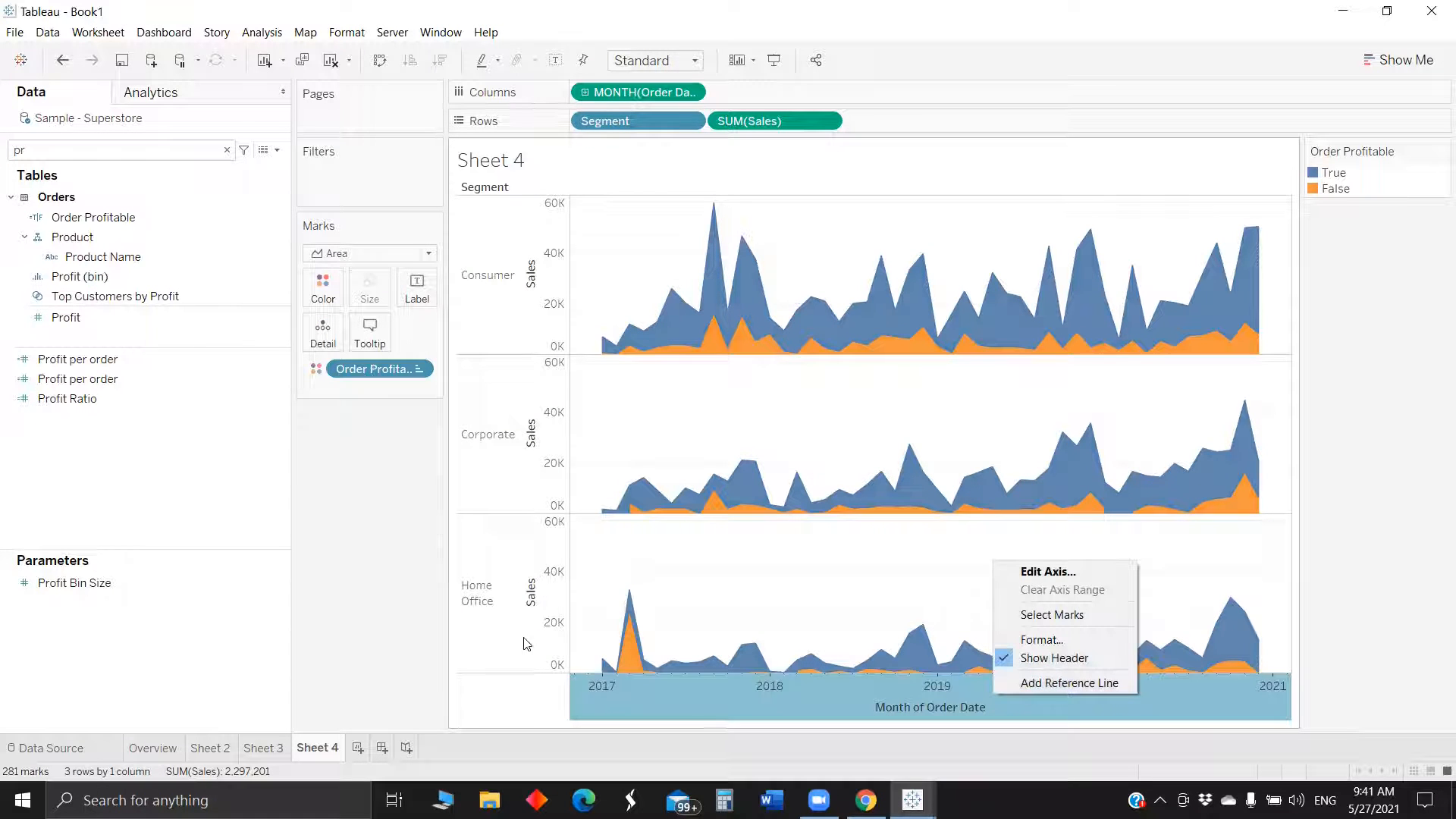
click(519, 681)
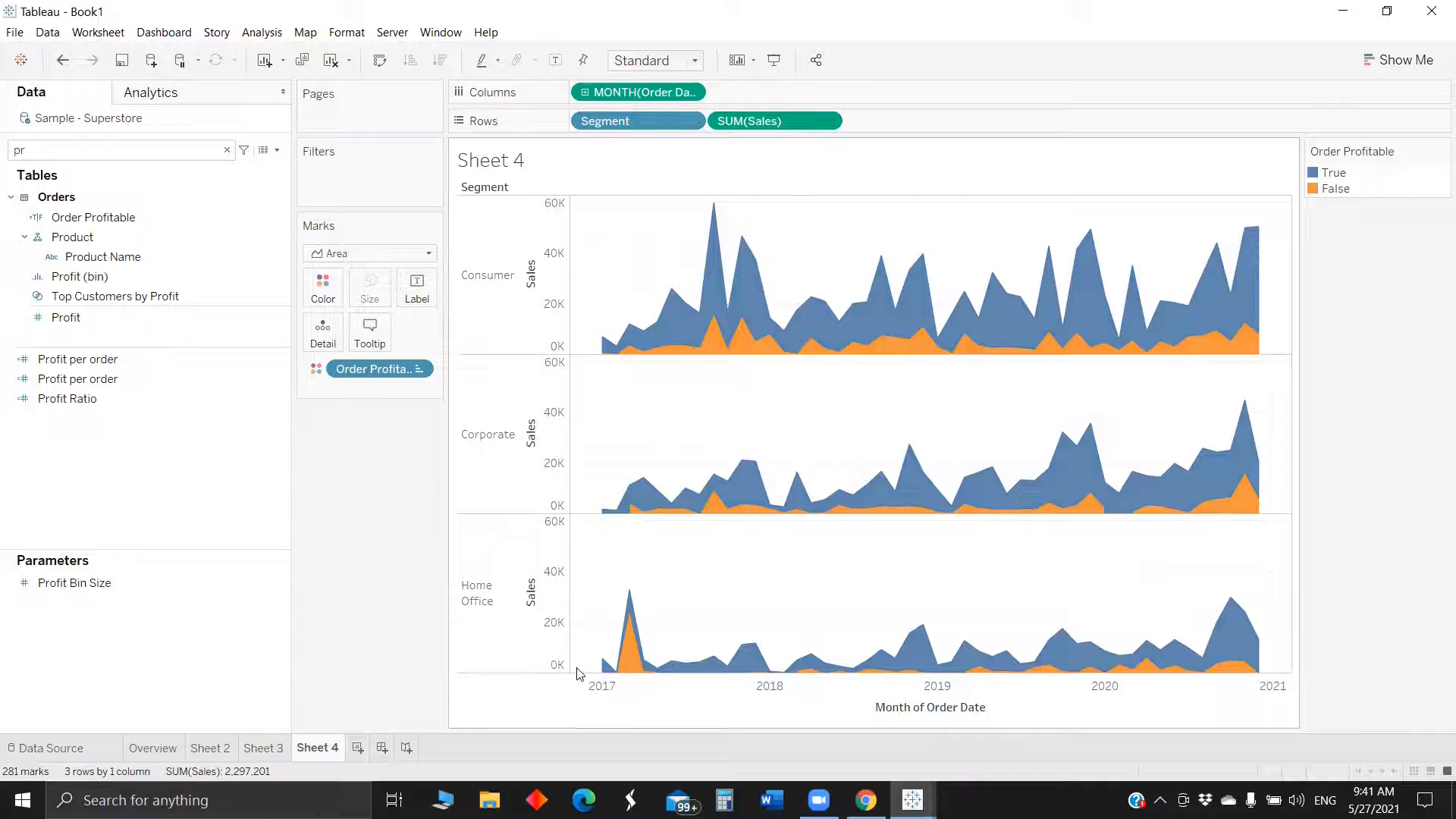
right_click(492, 158)
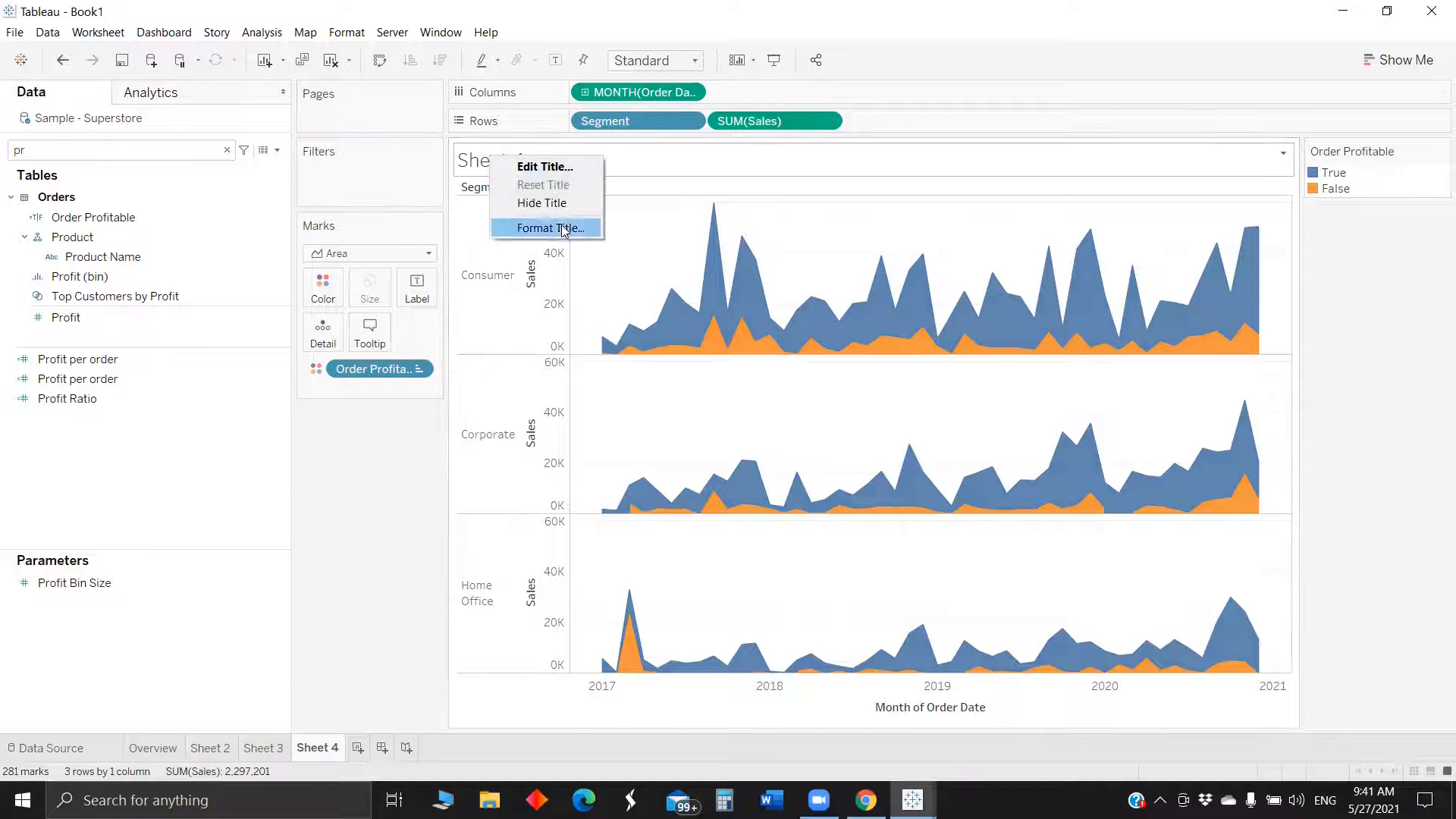
click(564, 210)
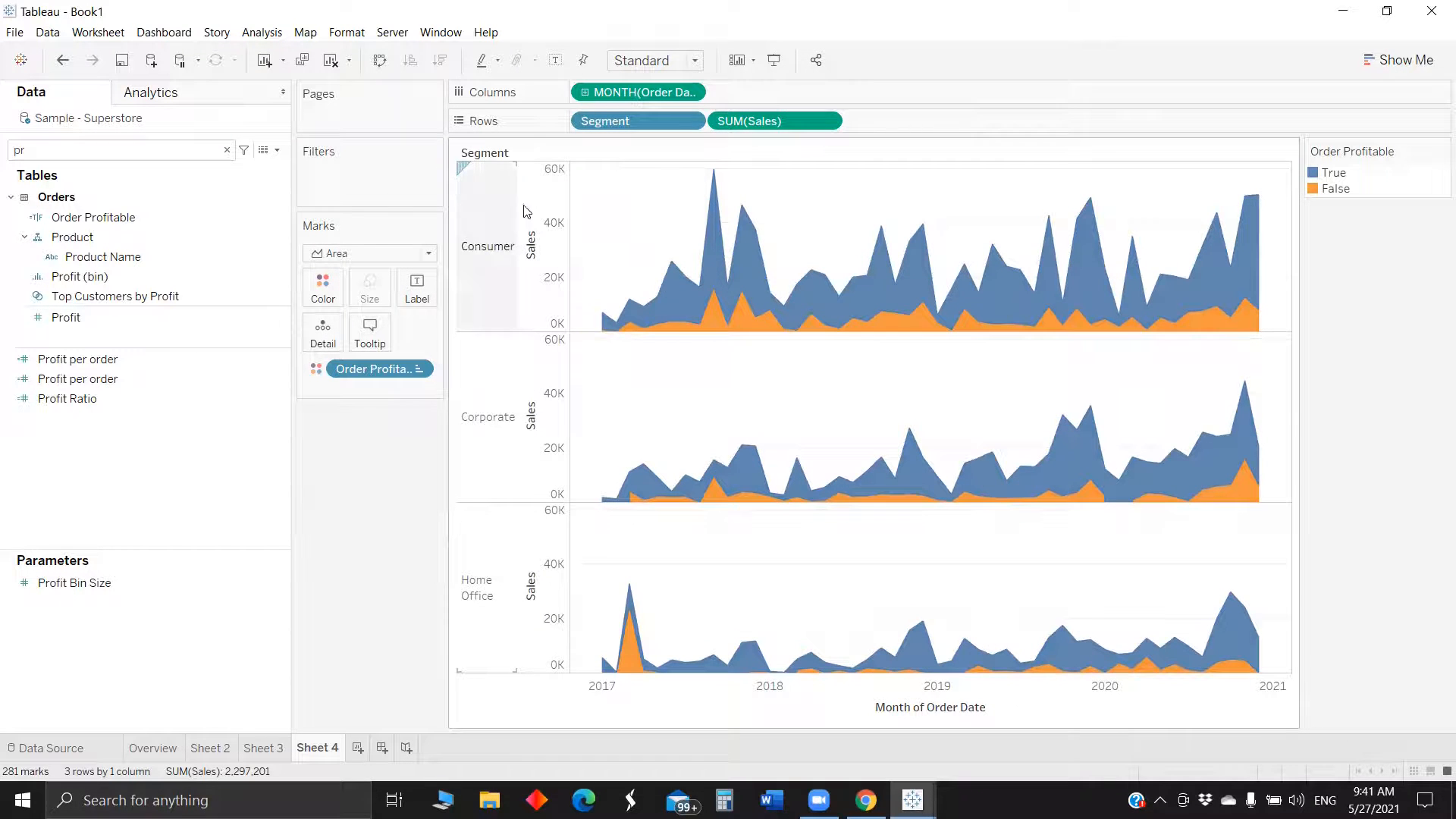
Duplicate Sheet 4 and replace Segment with Category in the rows of the copy
right_click(319, 751)
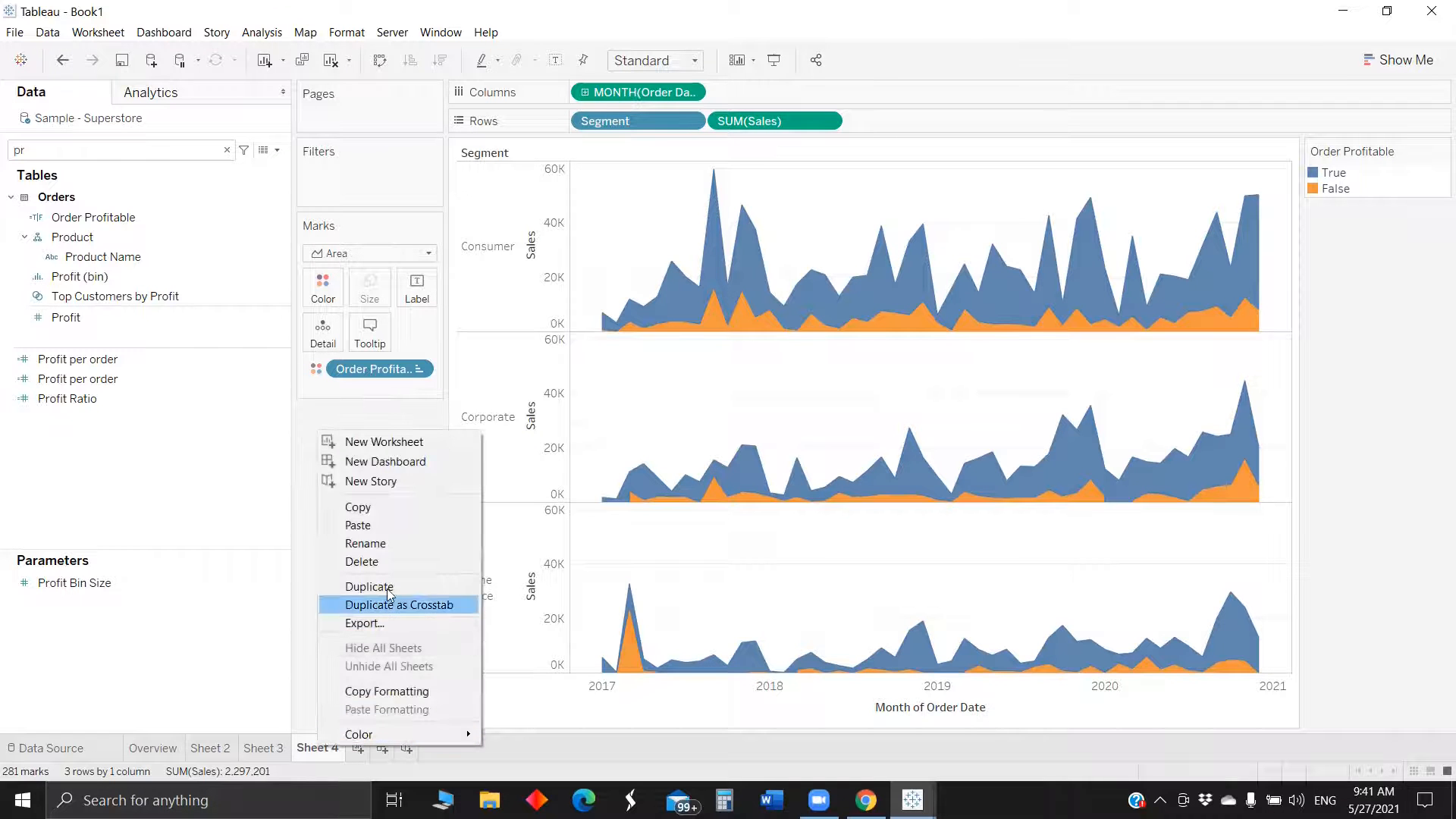
click(356, 586)
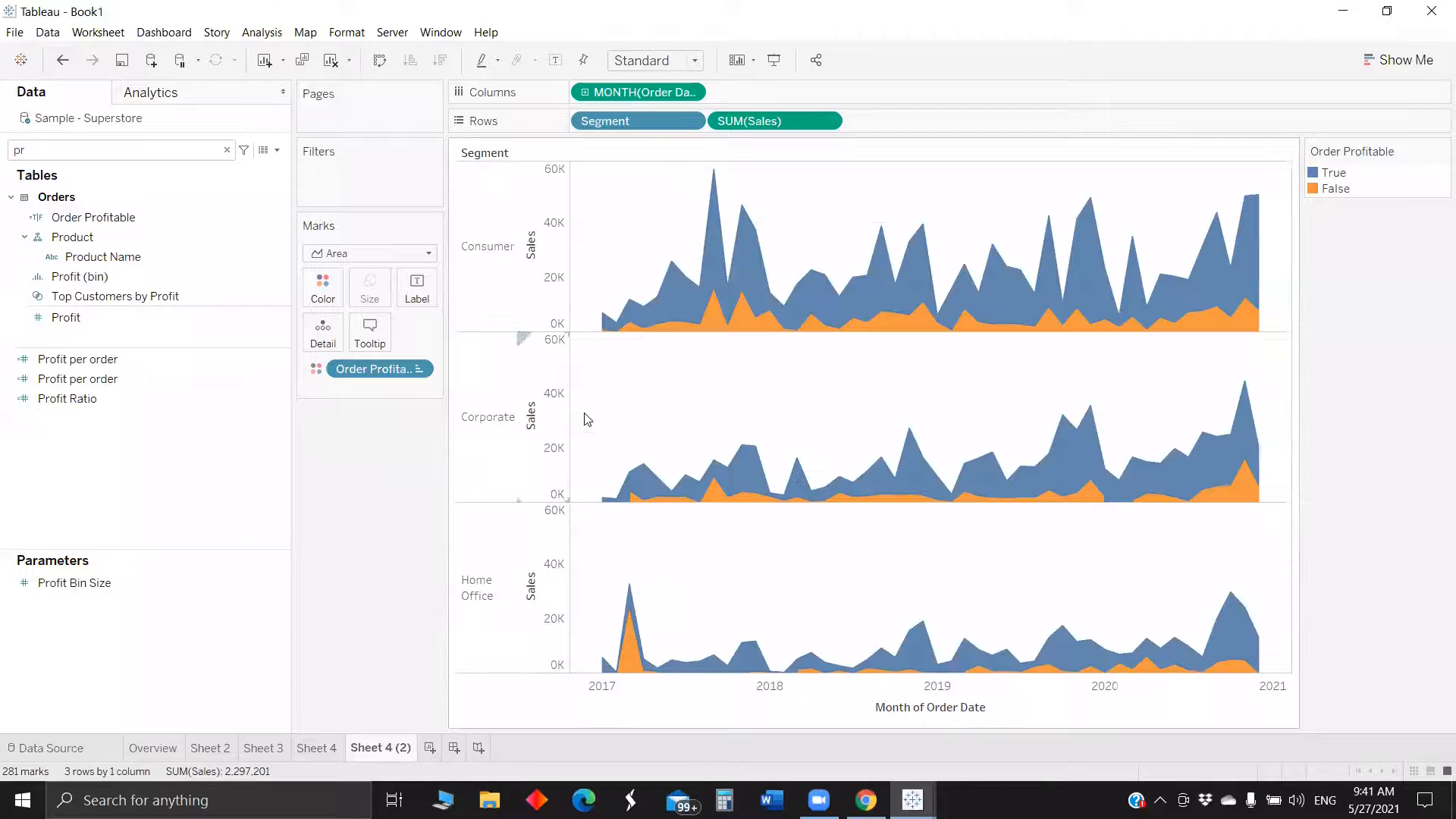
double_click(648, 122)
text(cate)
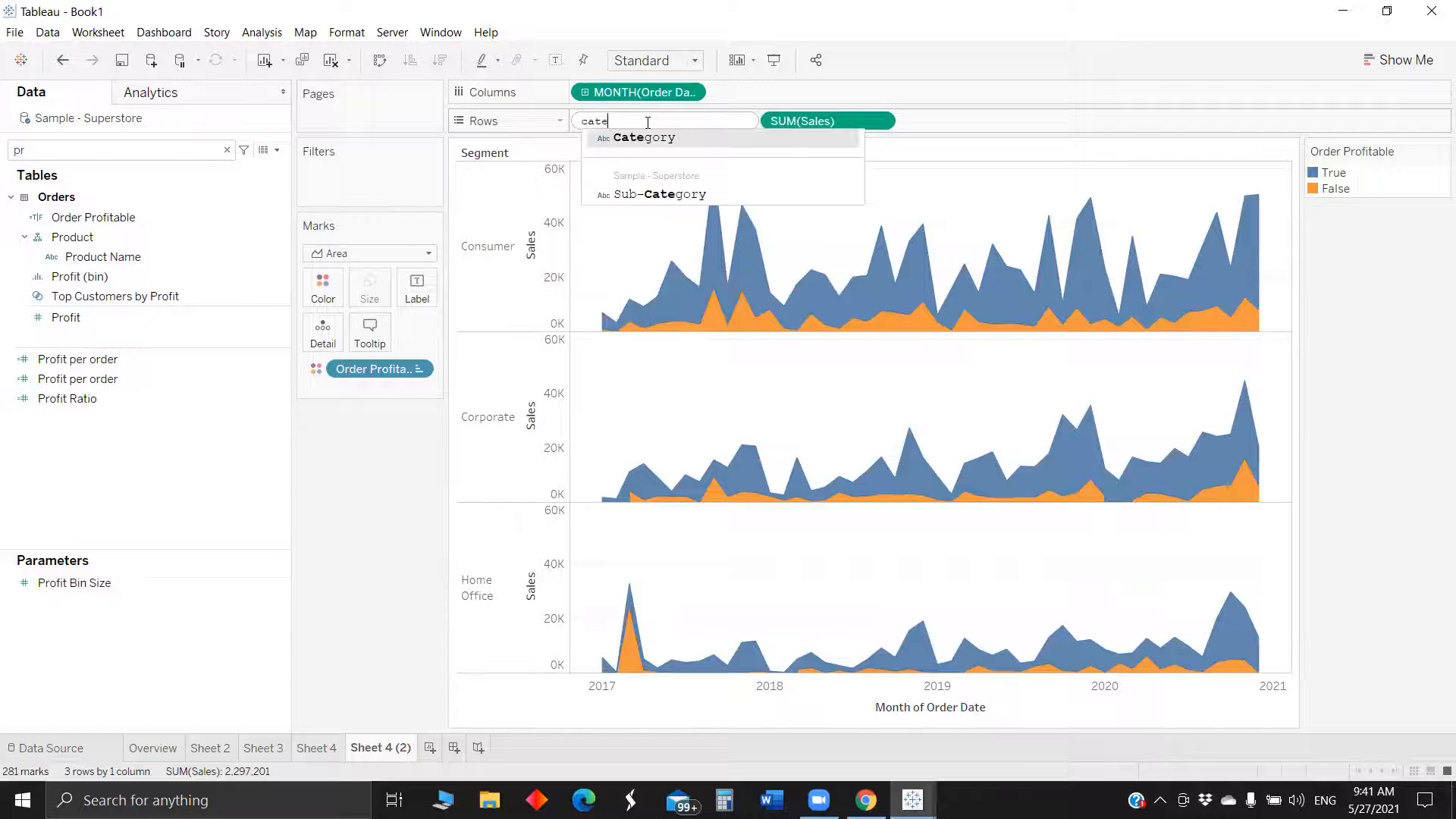
key(Return)
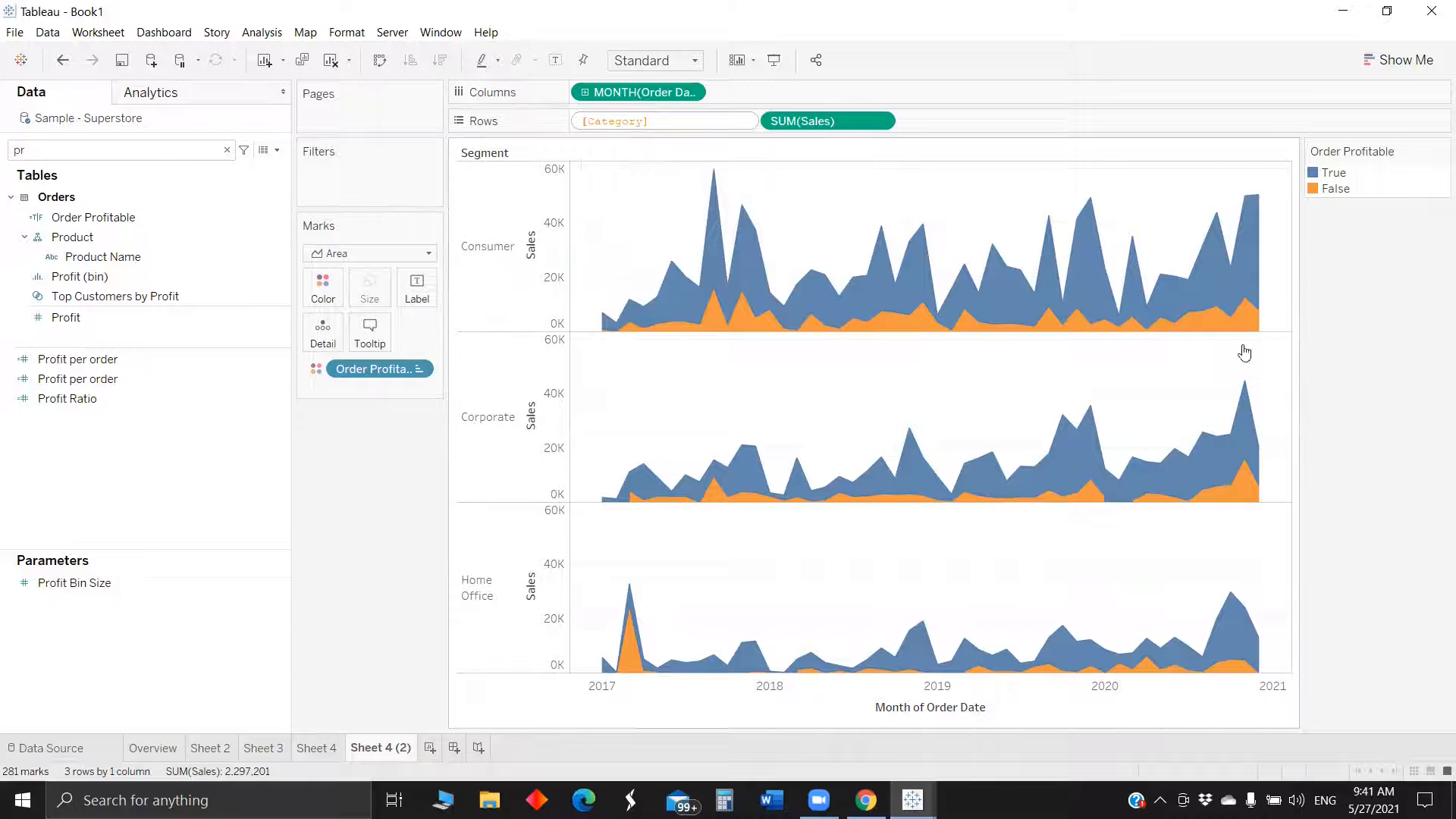
key(Return)
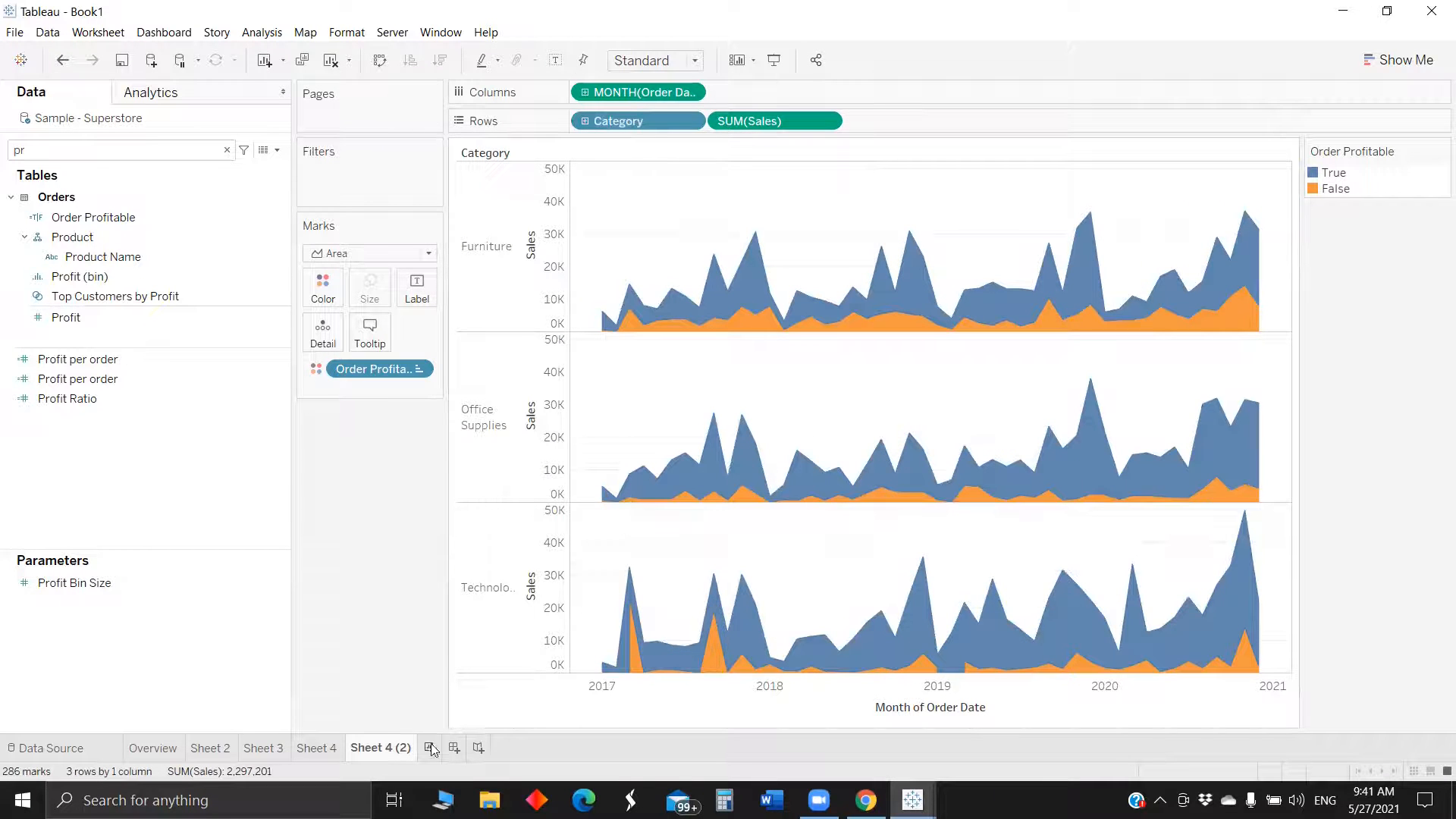
Create a new dashboard and set its width to 1400 px, for a custom size of 1400 x 800
click(453, 748)
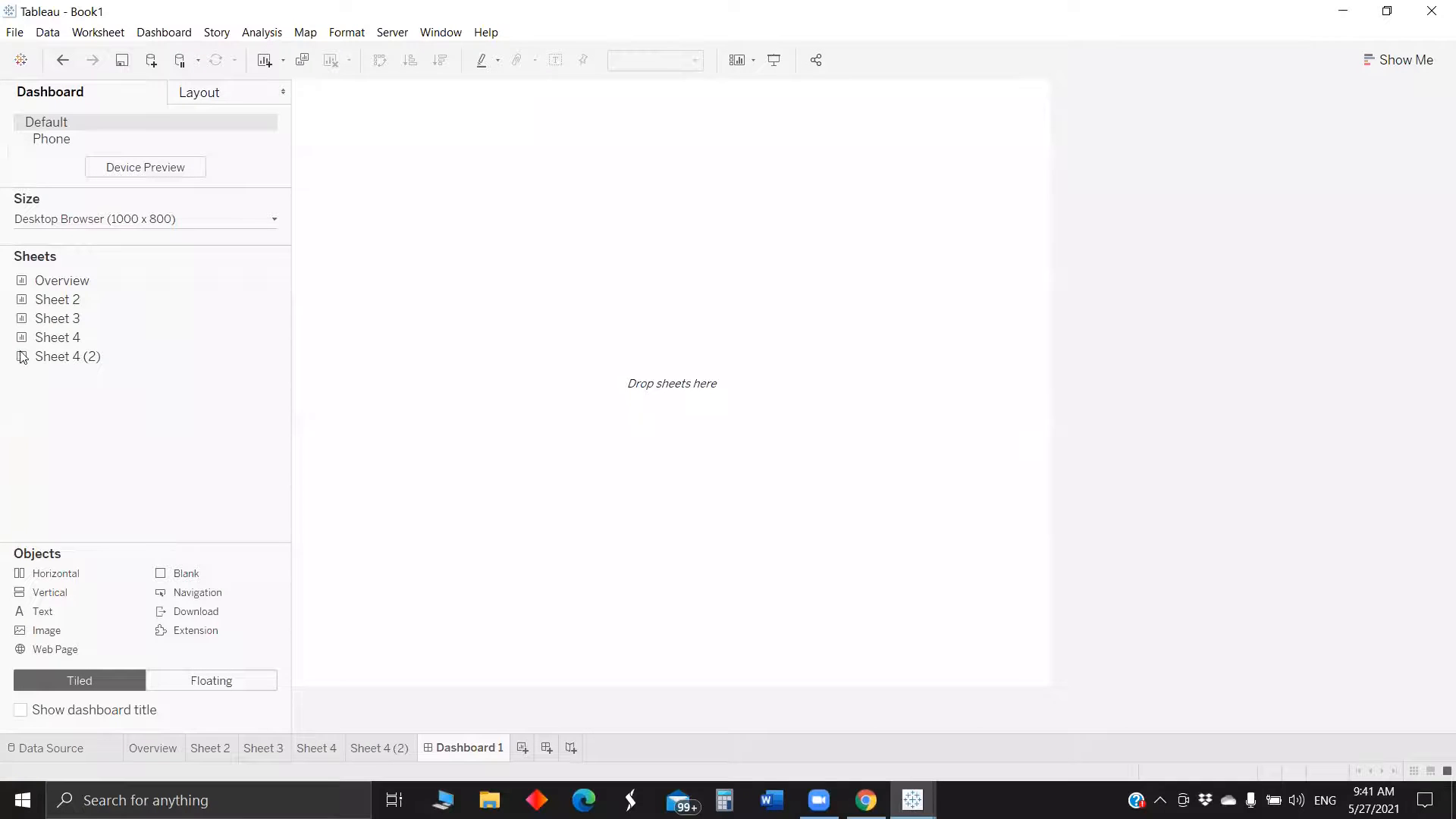
click(96, 219)
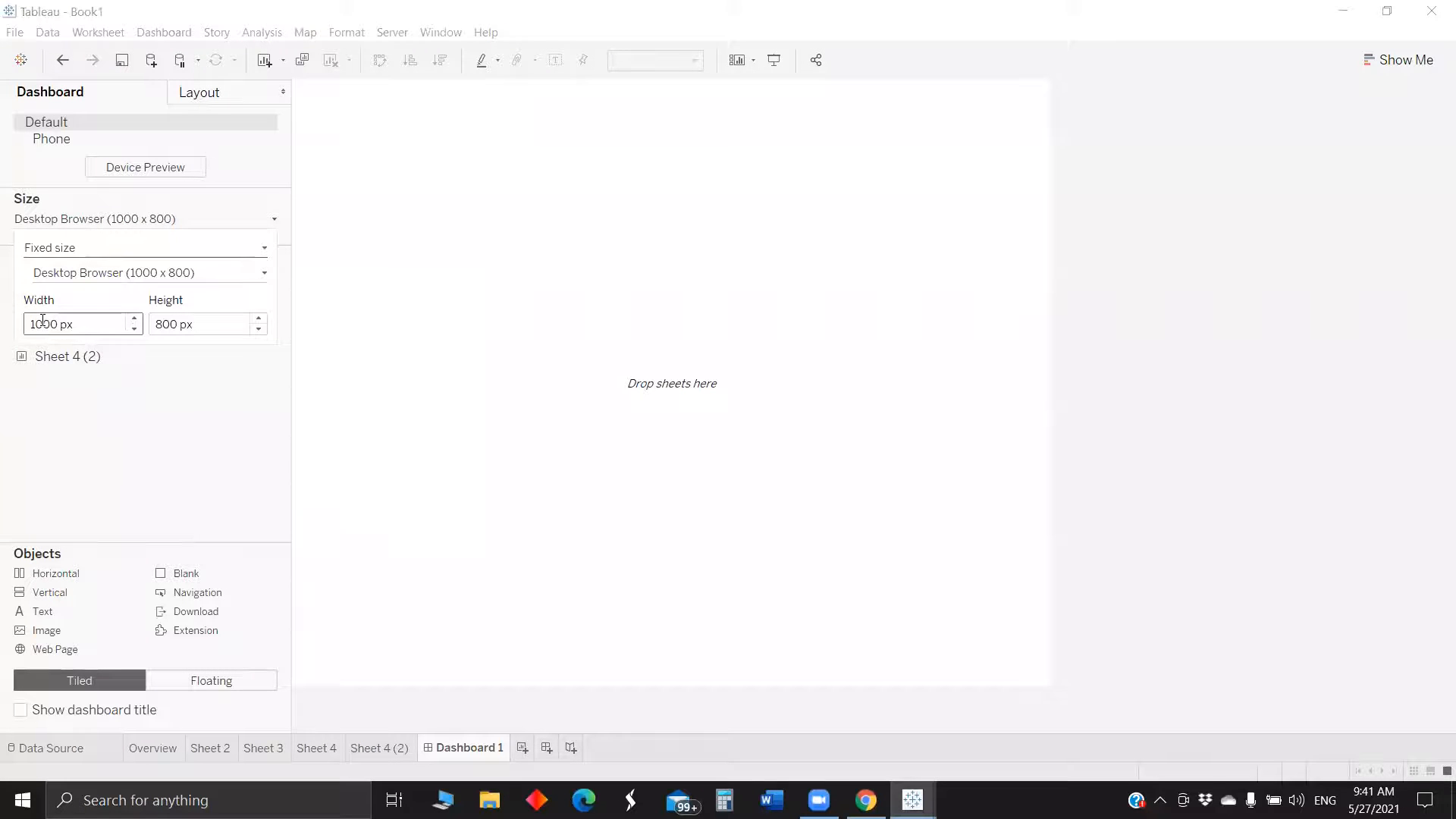
click(154, 401)
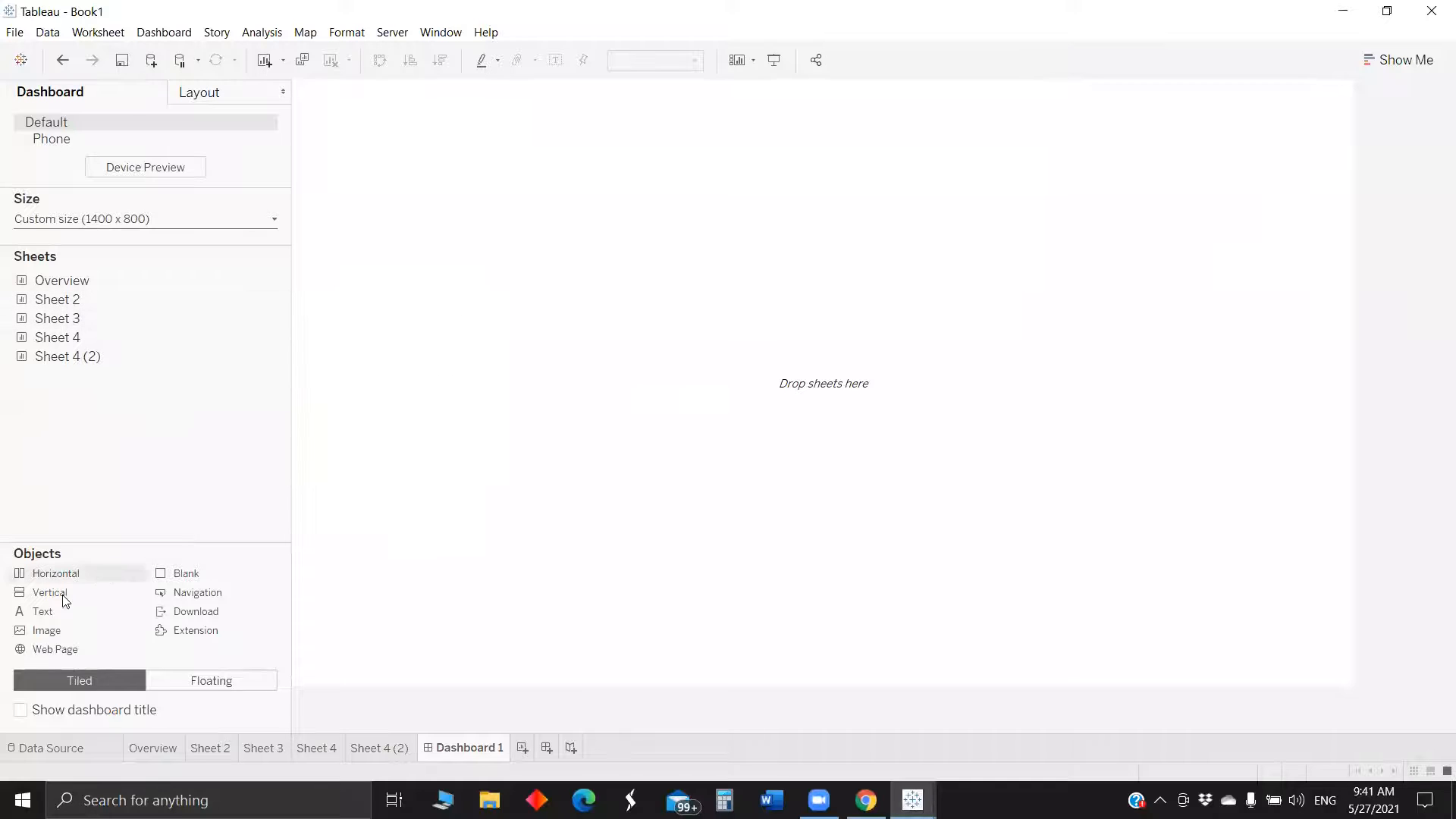
Lay out the empty dashboard with a vertical container, a blank and a second container inside it
drag(54, 599, 462, 492)
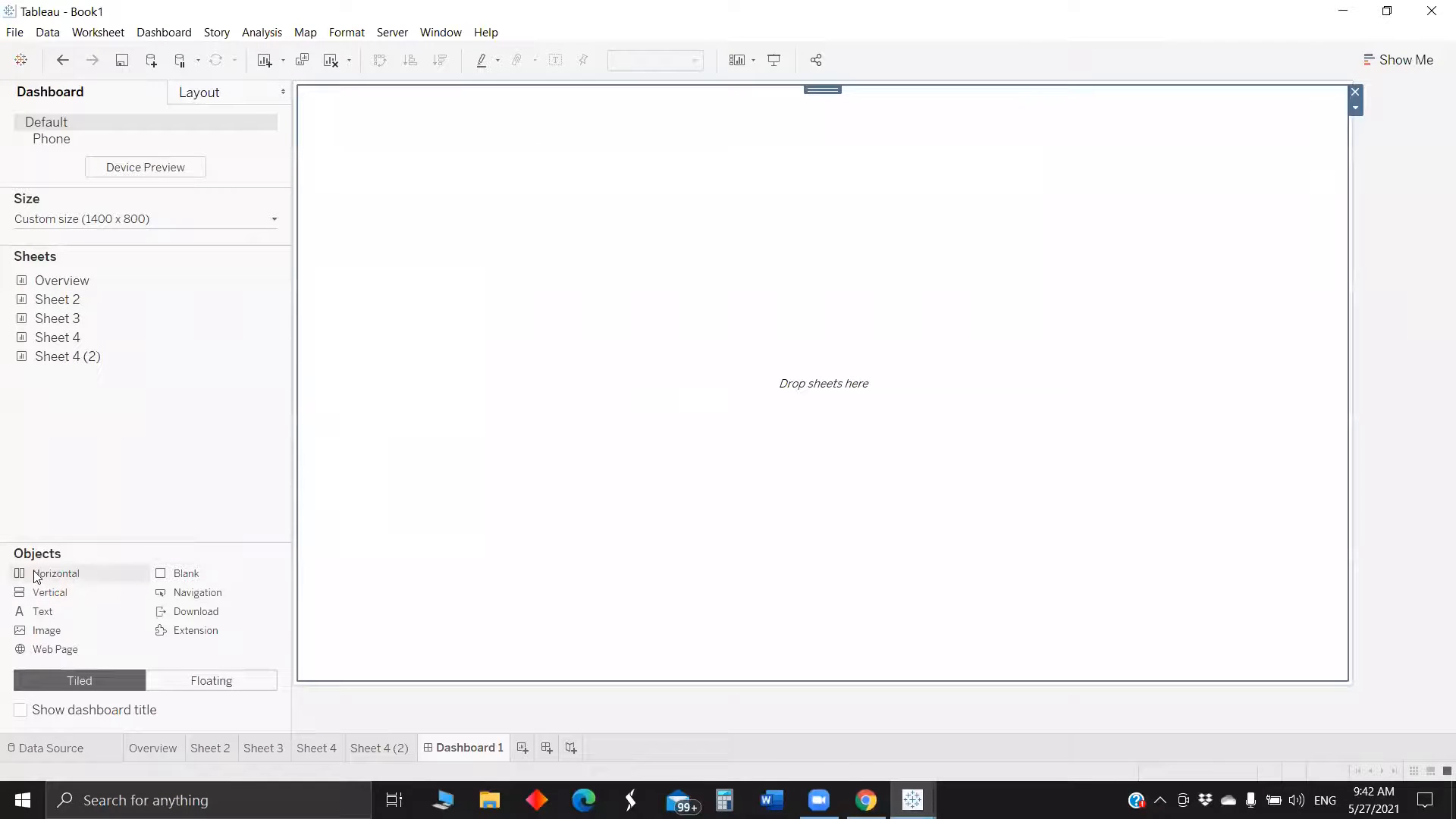
drag(216, 572, 449, 564)
drag(47, 591, 620, 279)
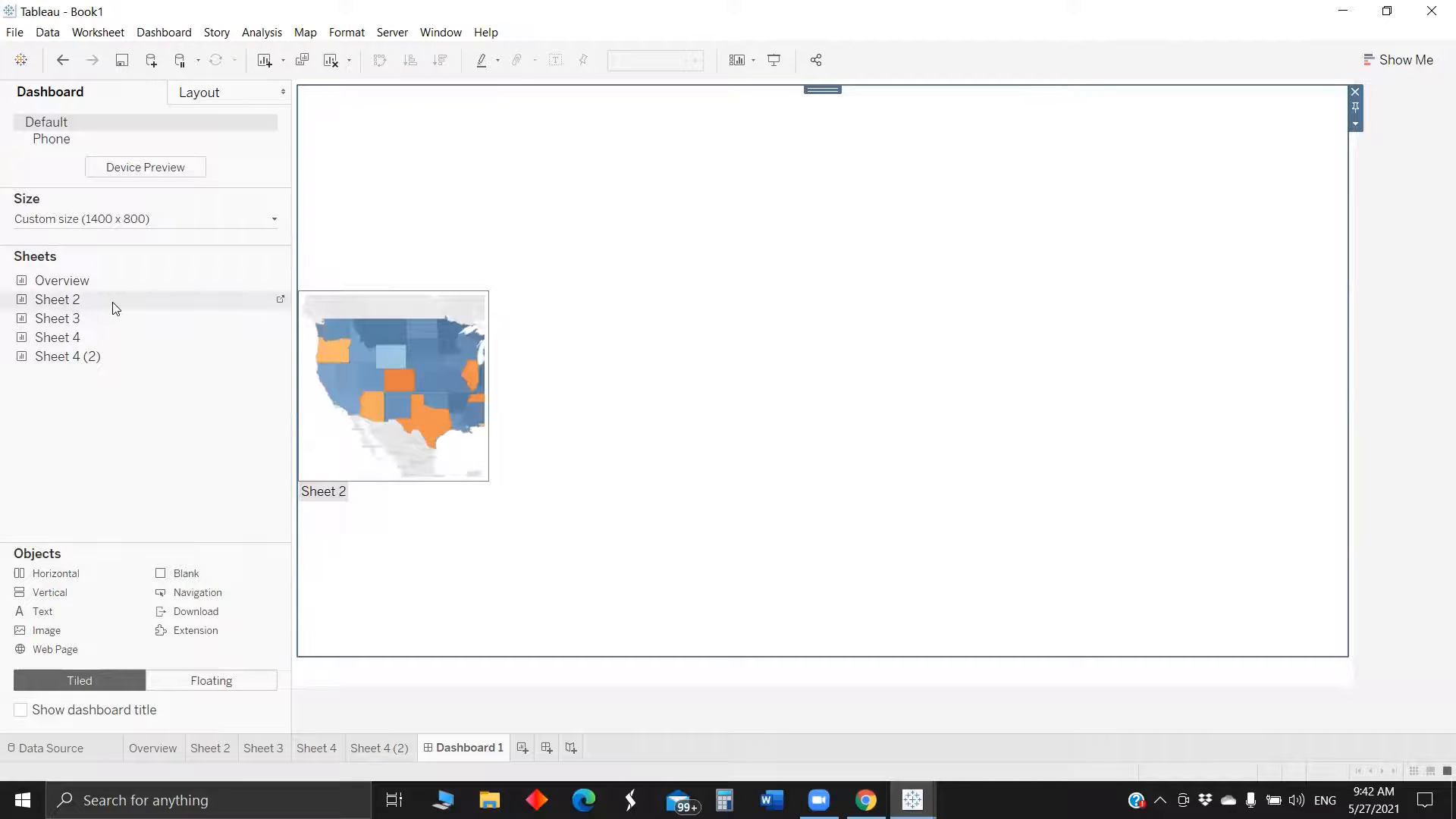
Place the Overview sheet at the top of the dashboard, with a horizontal container and a blank below it
drag(114, 280, 500, 292)
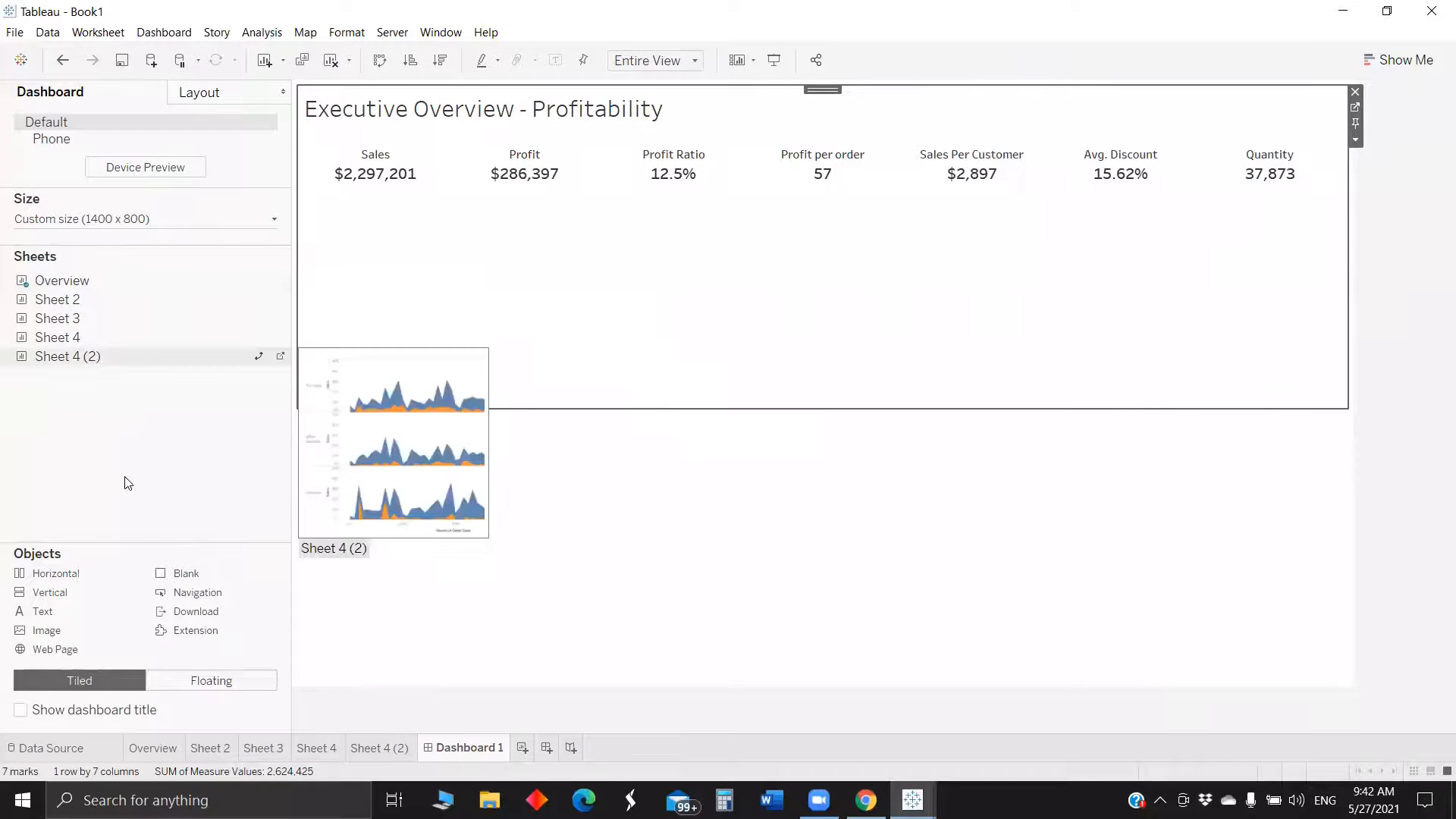
drag(73, 582, 499, 430)
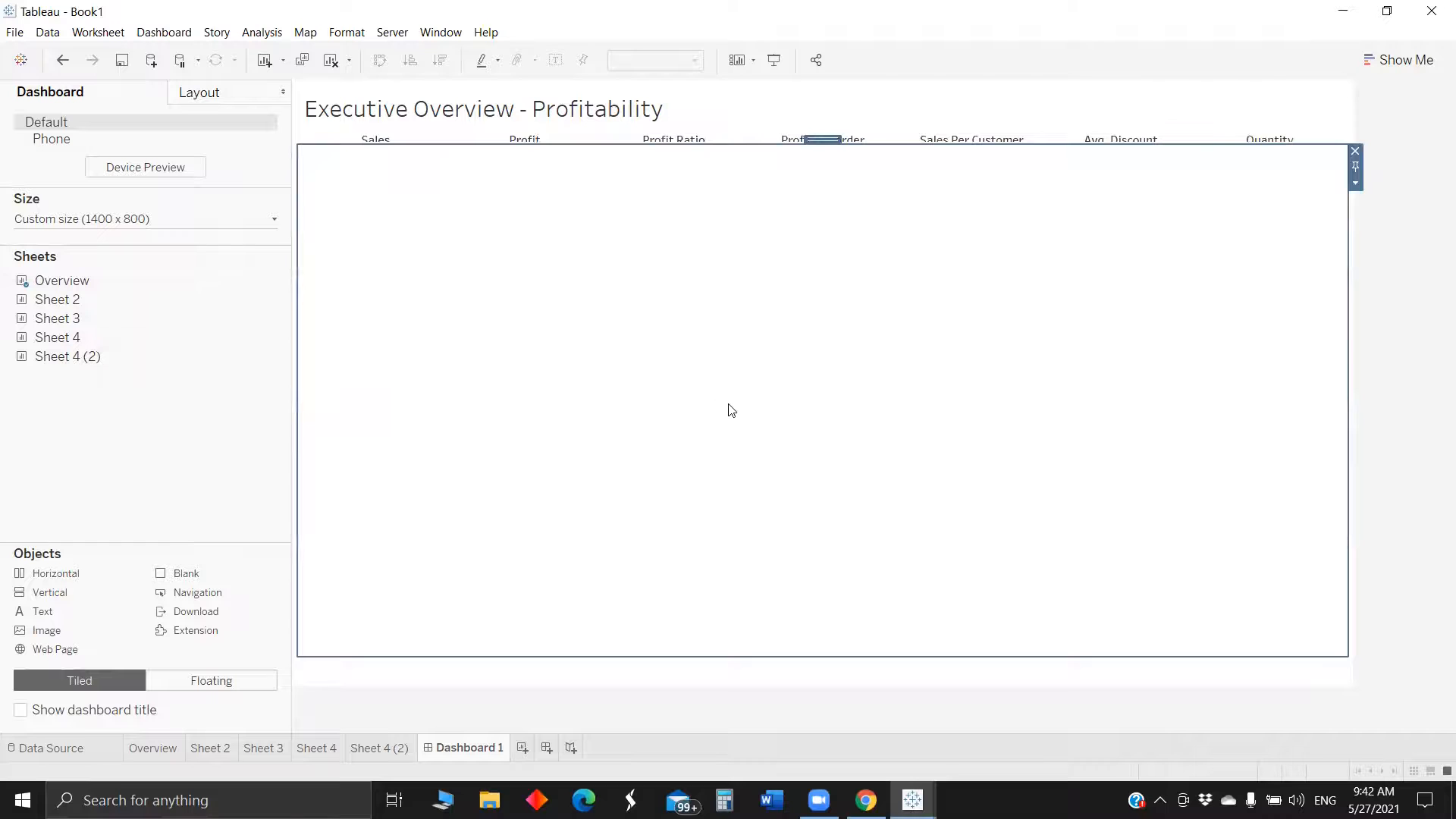
drag(203, 579, 716, 500)
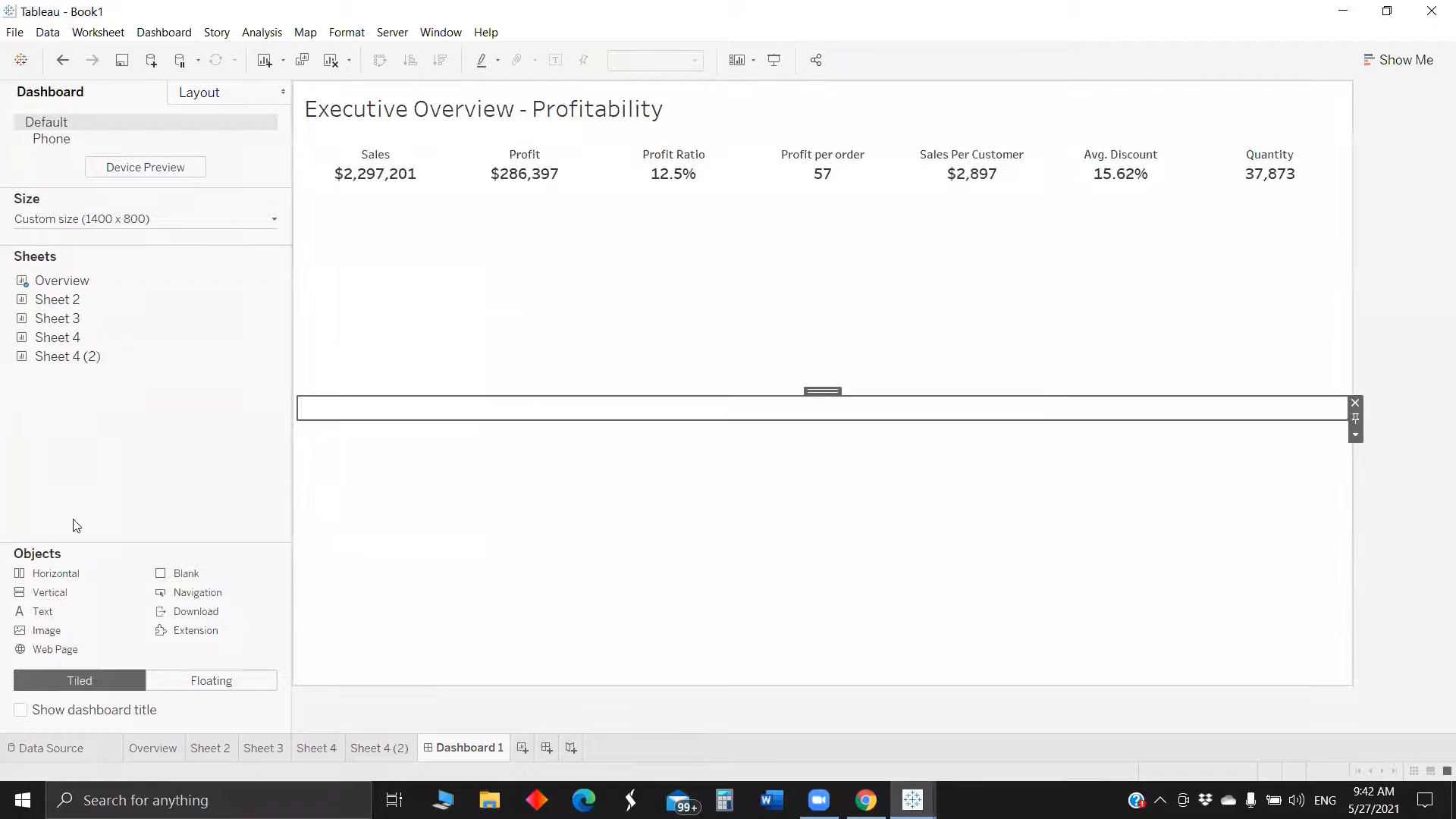
Add the Sheet 2 map below the overview figures, move the Profit Ratio legend beside it, and widen the map
drag(63, 306, 468, 405)
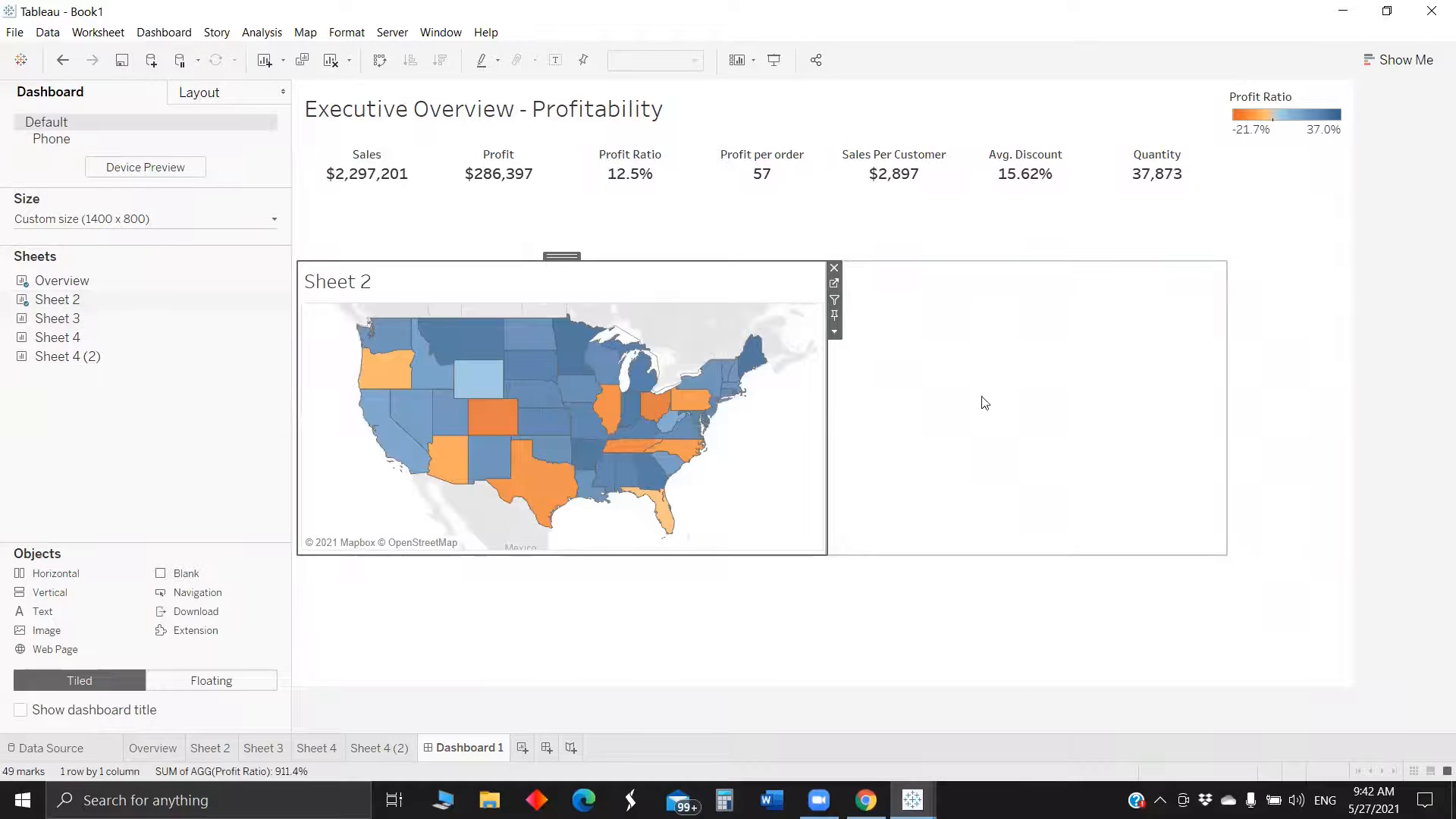
click(1287, 353)
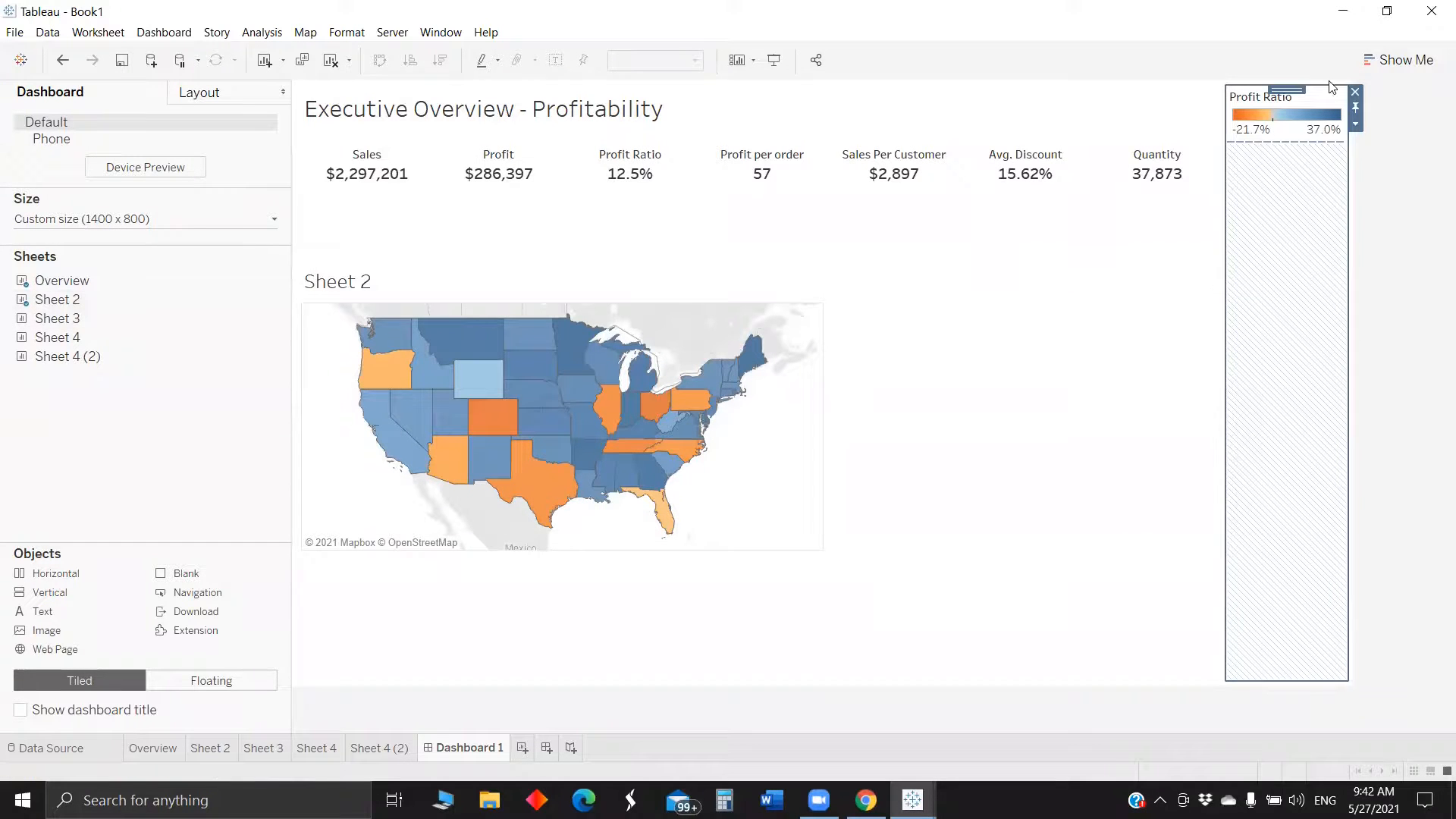
drag(1287, 89, 1052, 349)
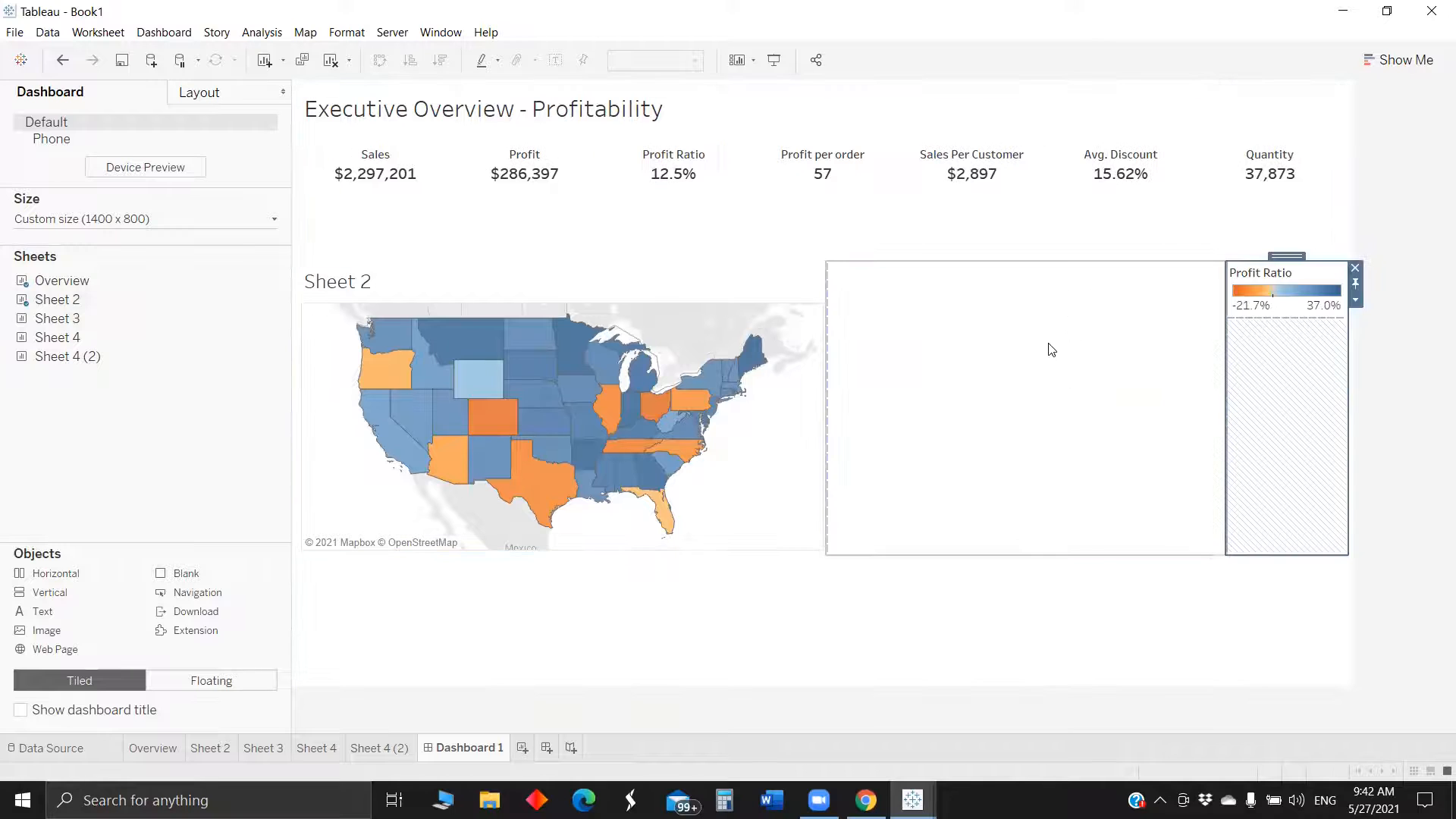
click(775, 355)
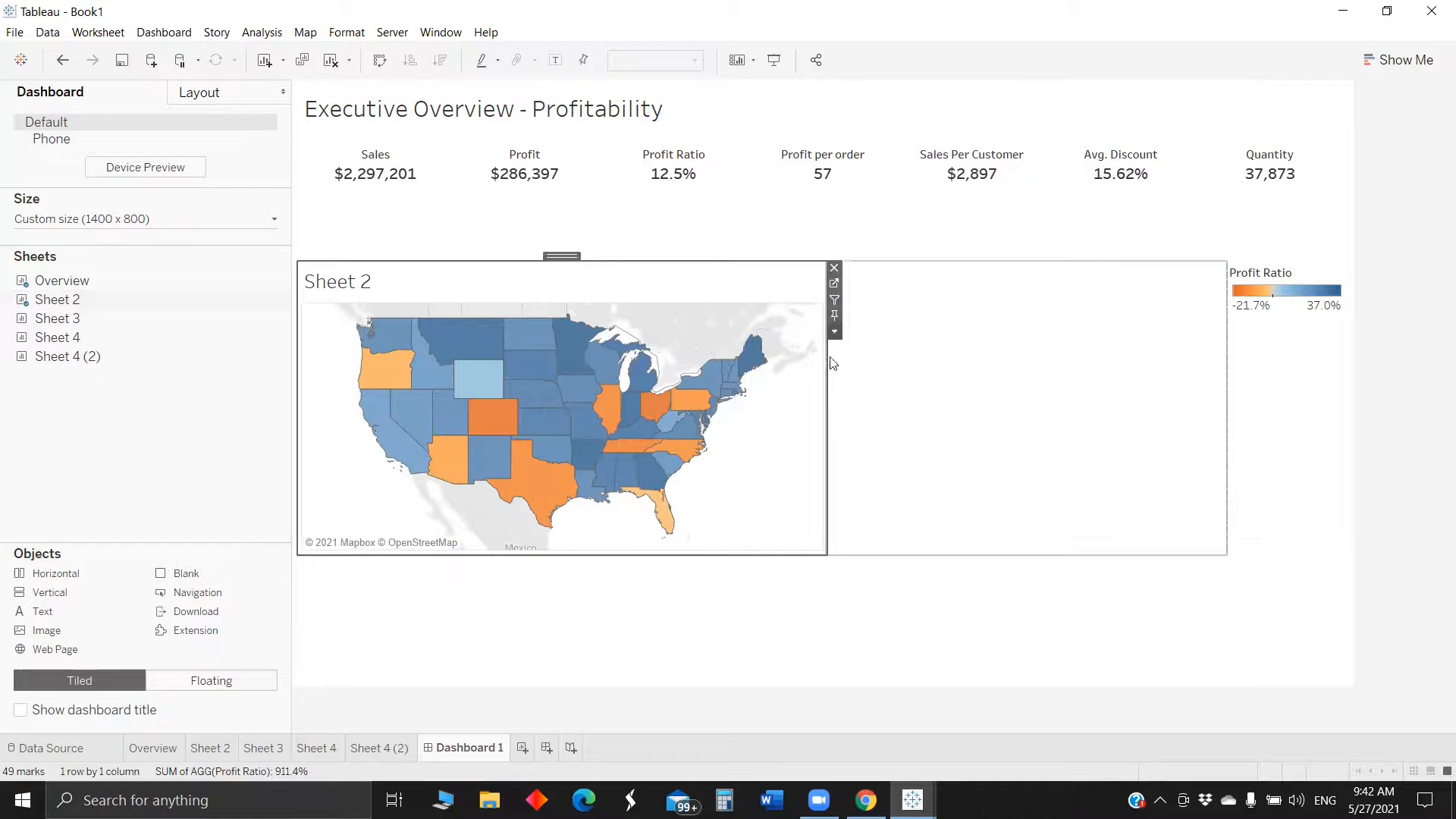
drag(828, 361, 1111, 362)
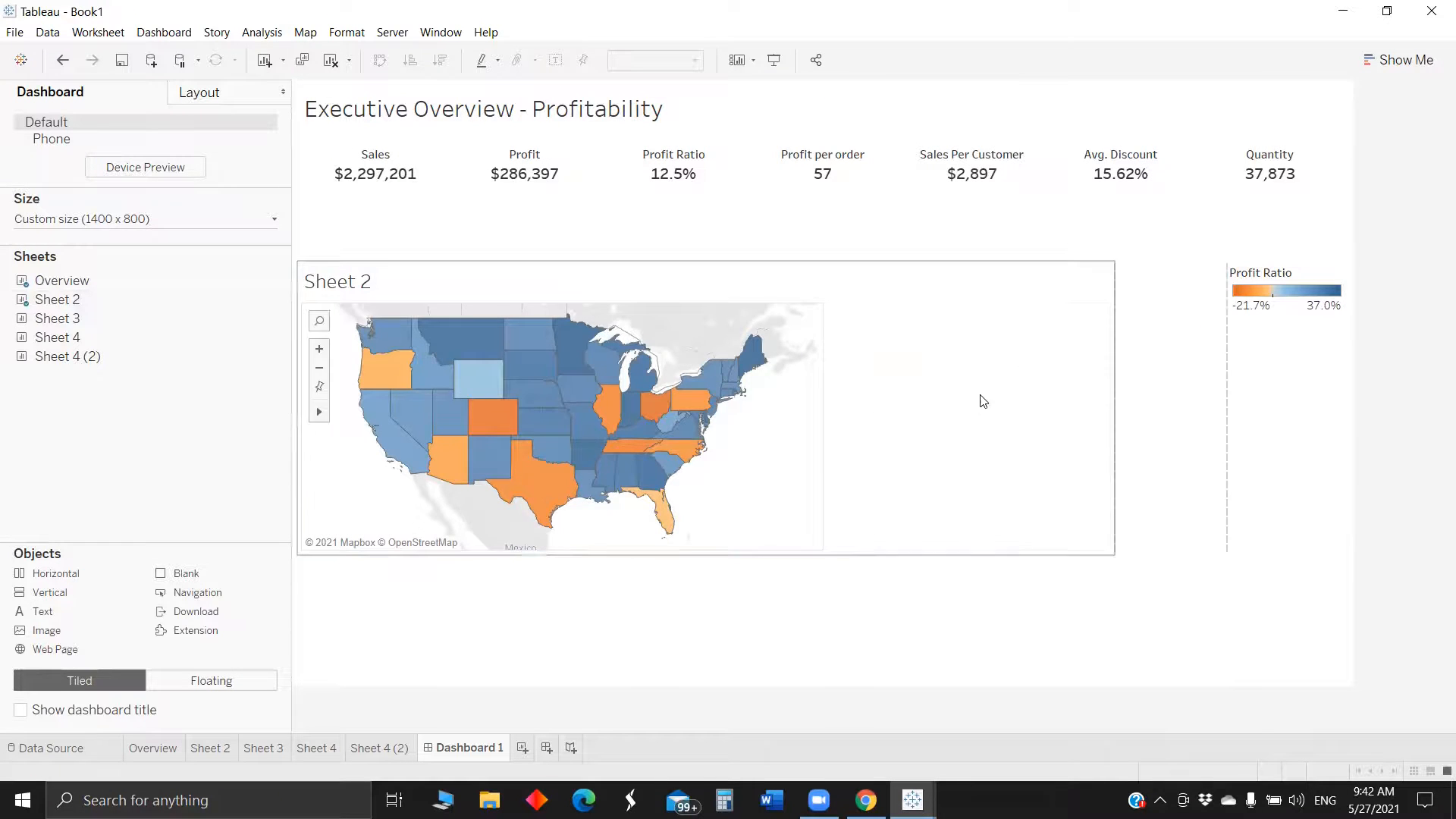
Add the Sheet 3 city bar chart to the dashboard below the map
drag(53, 322, 127, 414)
drag(349, 559, 347, 571)
mouse_move(52, 323)
drag(53, 324, 366, 441)
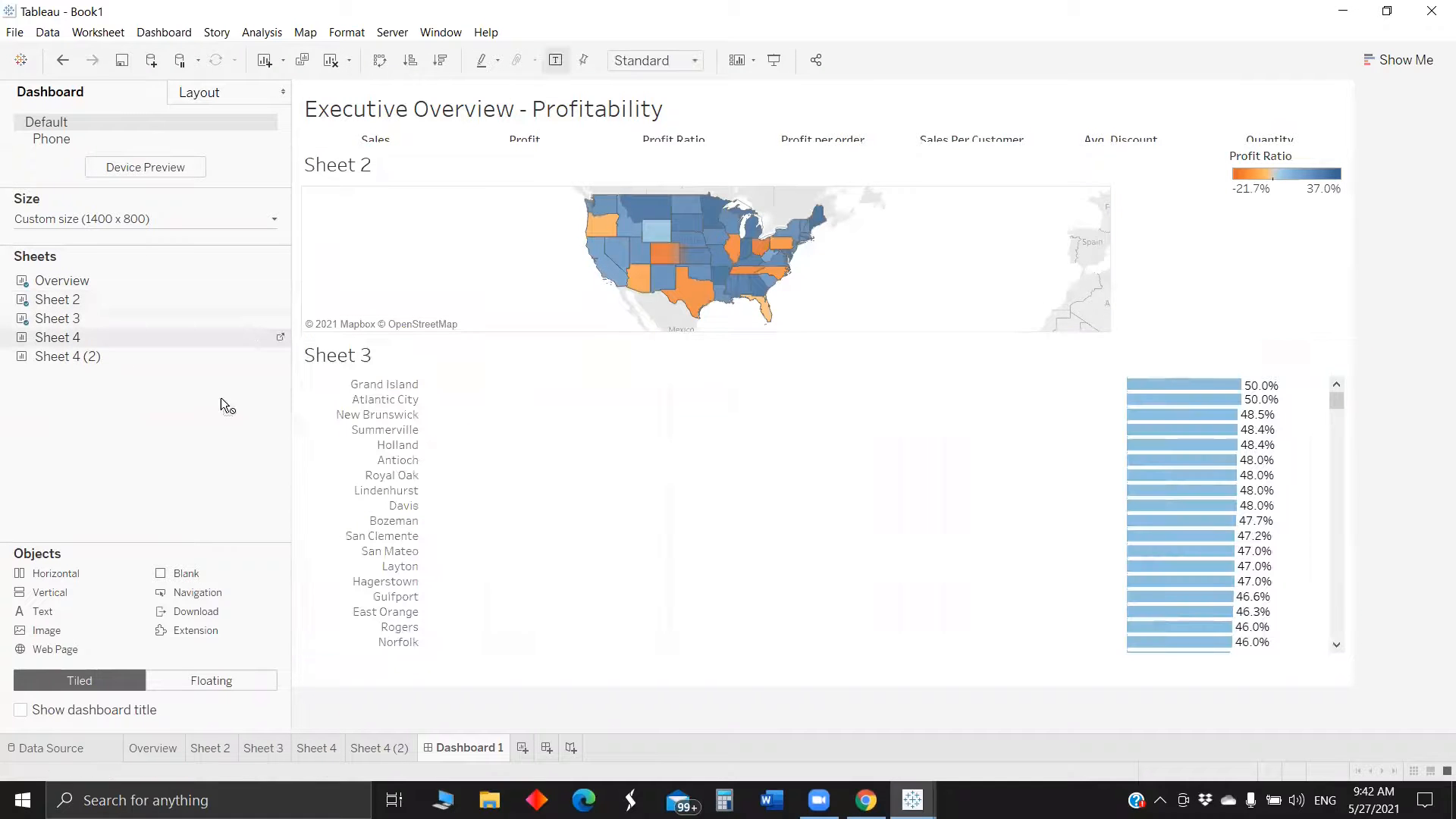
Place Sheet 4 and Sheet 4 (2) side by side below the map on the dashboard
drag(222, 399, 598, 461)
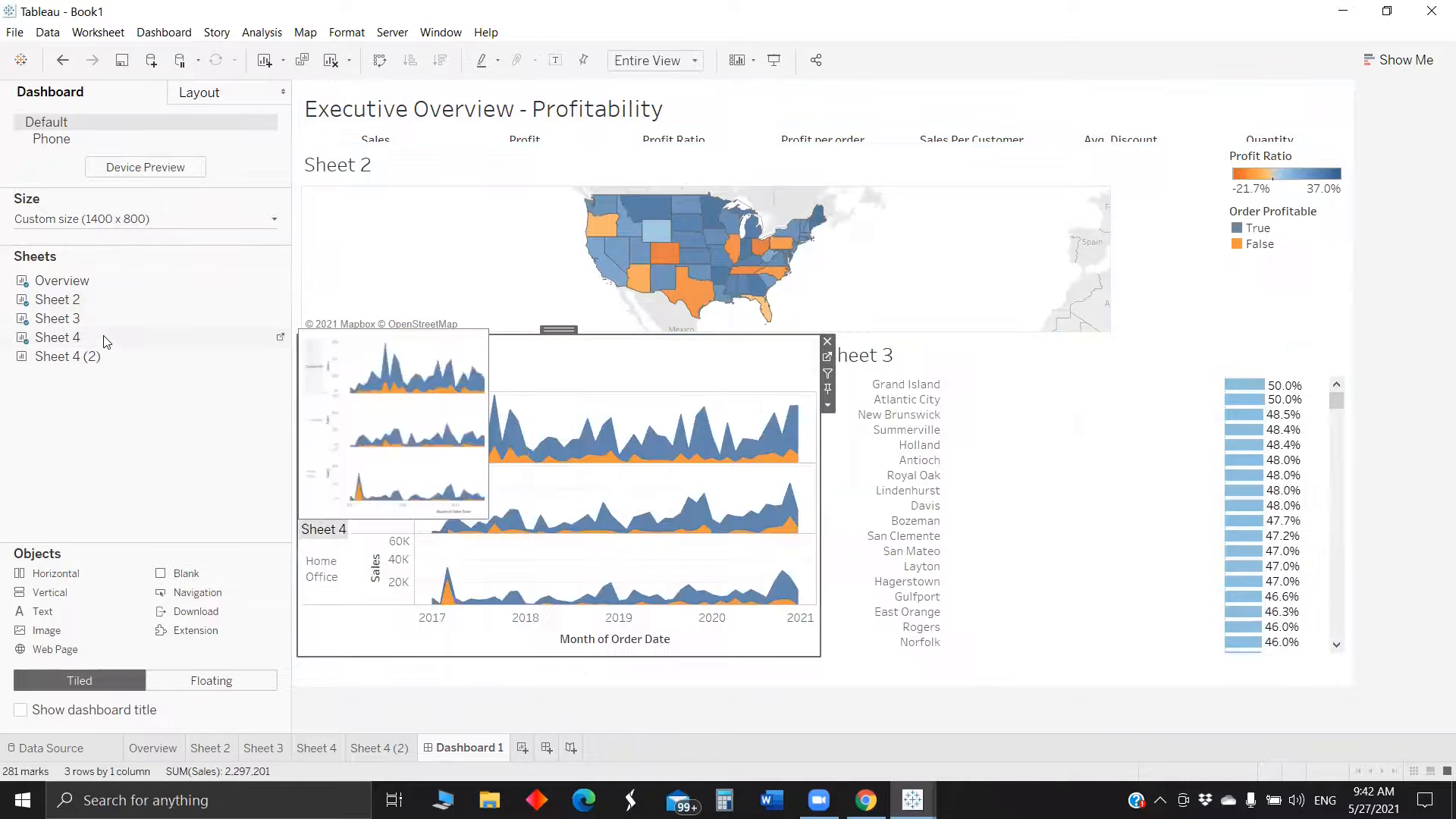
drag(96, 359, 804, 451)
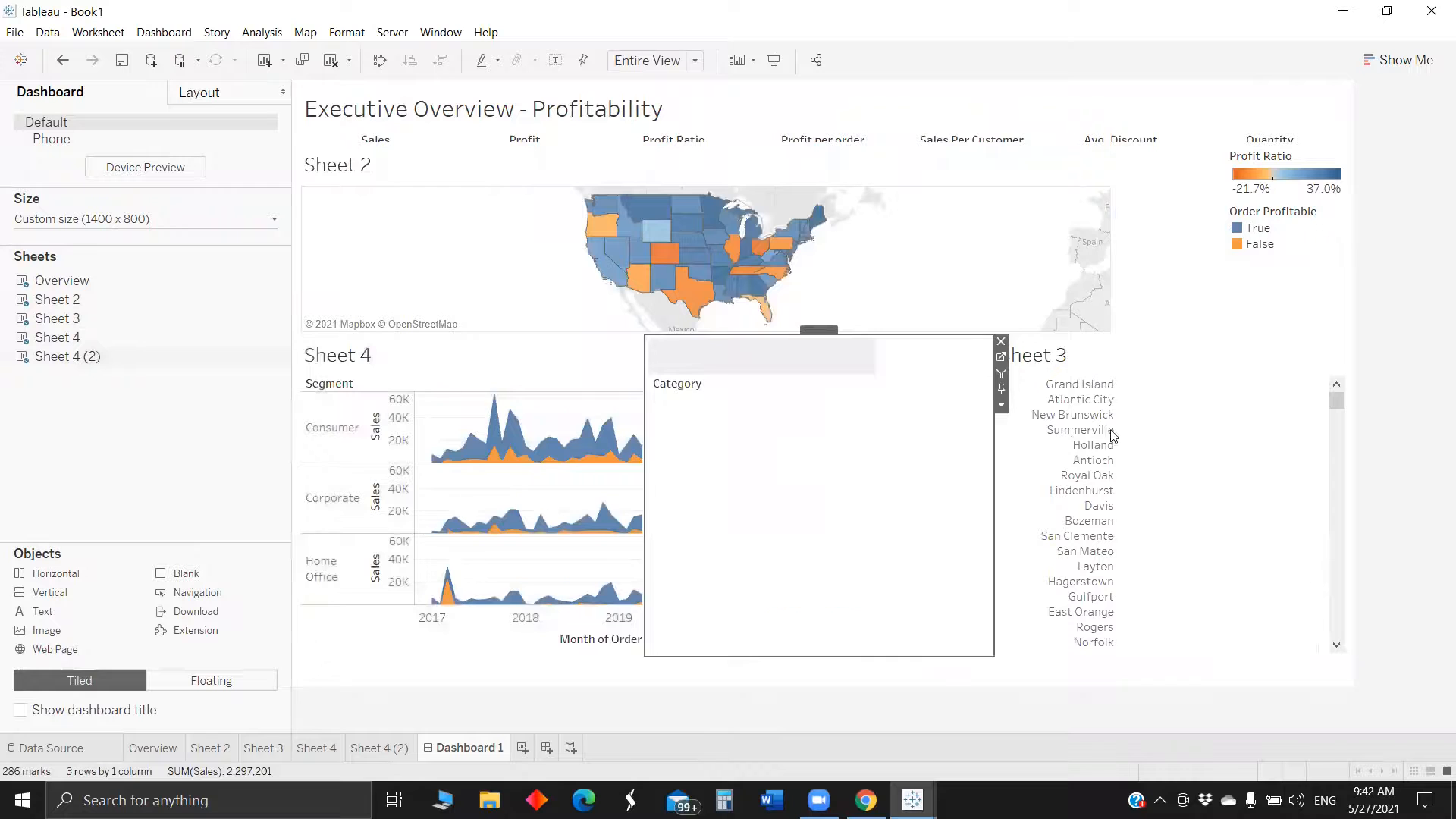
Remove Sheet 3 and the empty strip beneath the area charts from the dashboard
click(1263, 368)
click(1357, 342)
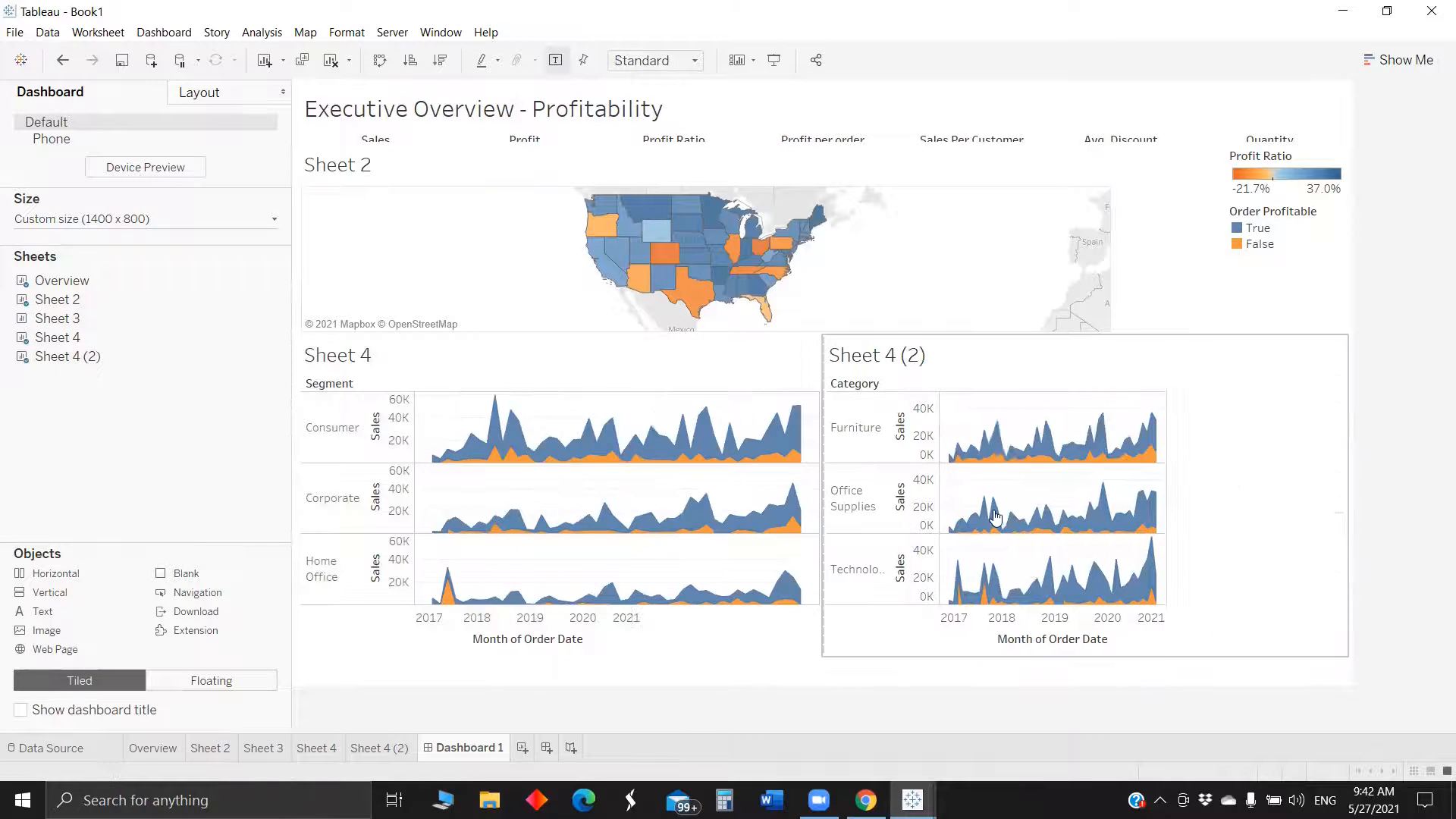
click(681, 677)
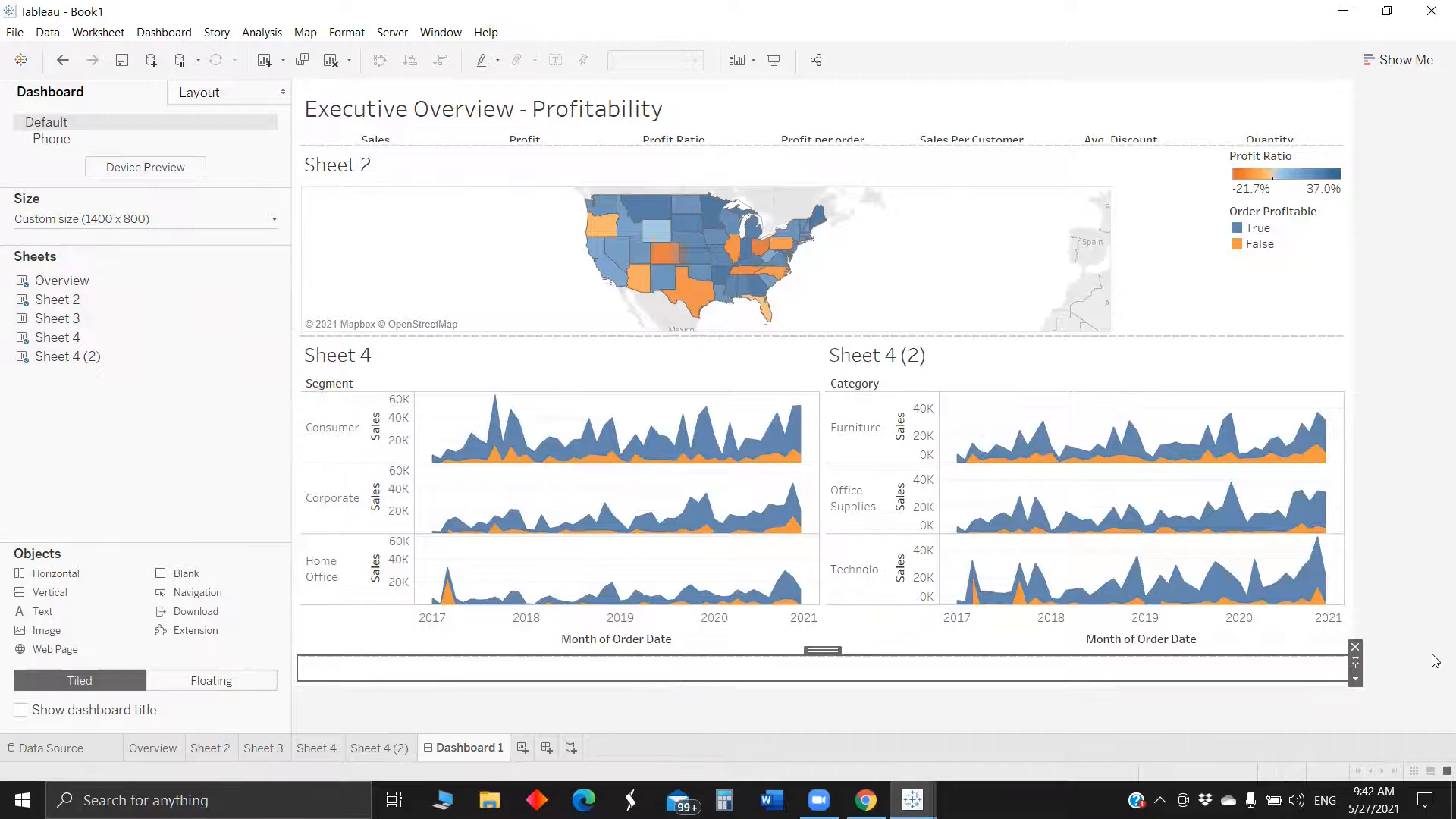
click(1356, 647)
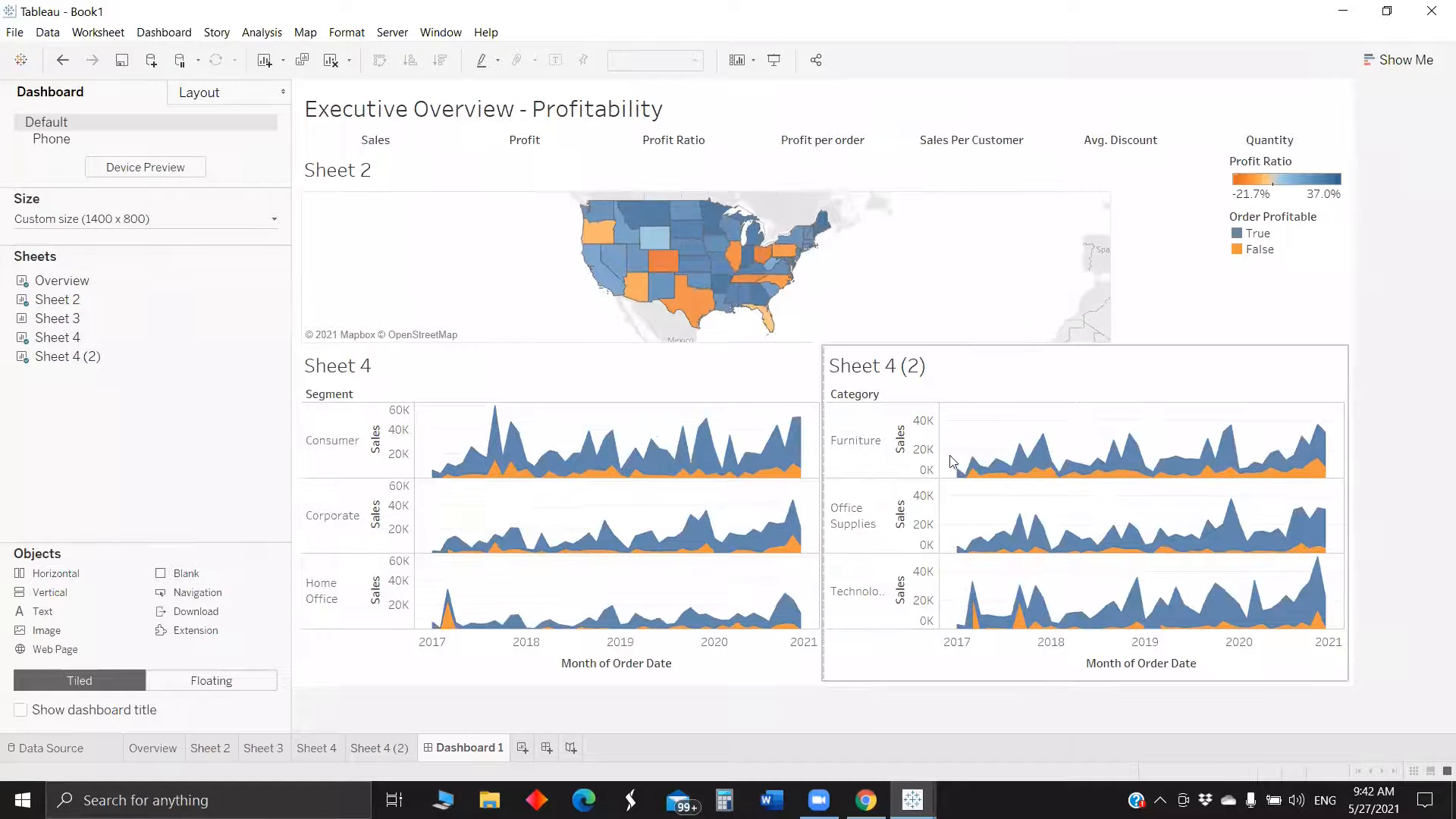
Hide the title of the Sheet 2 map and set the dashboard height to 900 px
right_click(351, 173)
click(425, 218)
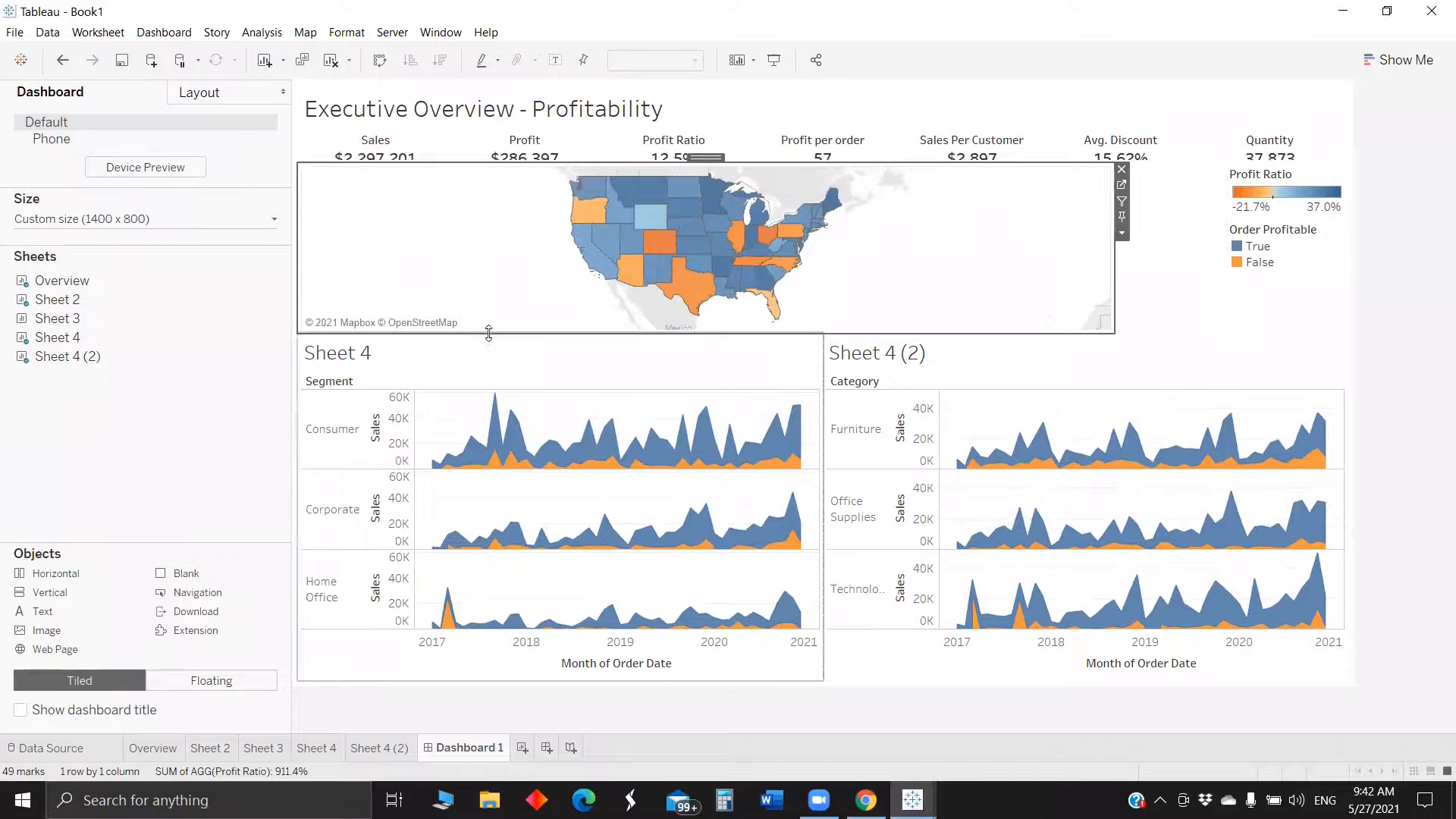
click(114, 220)
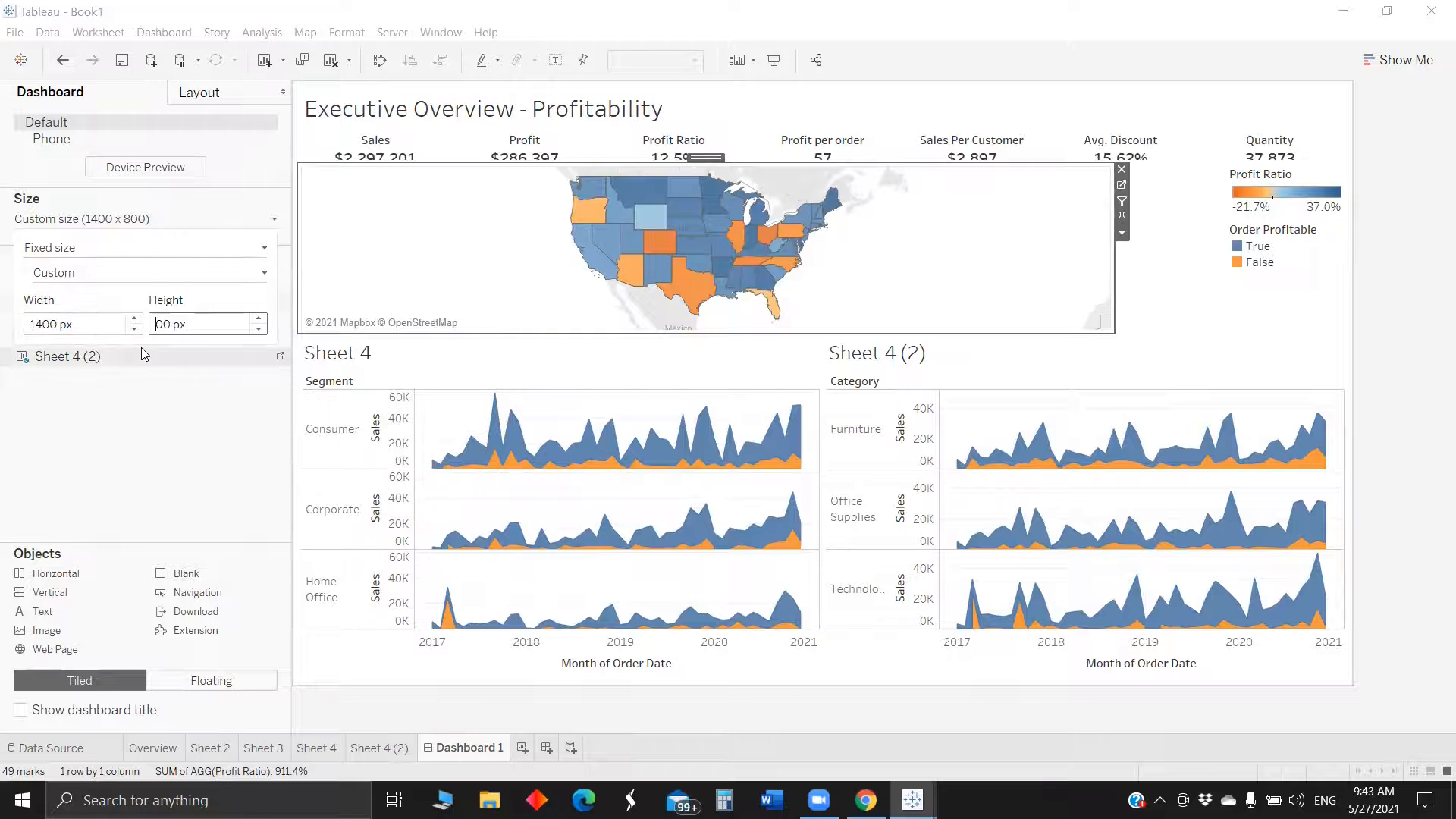
key(Return)
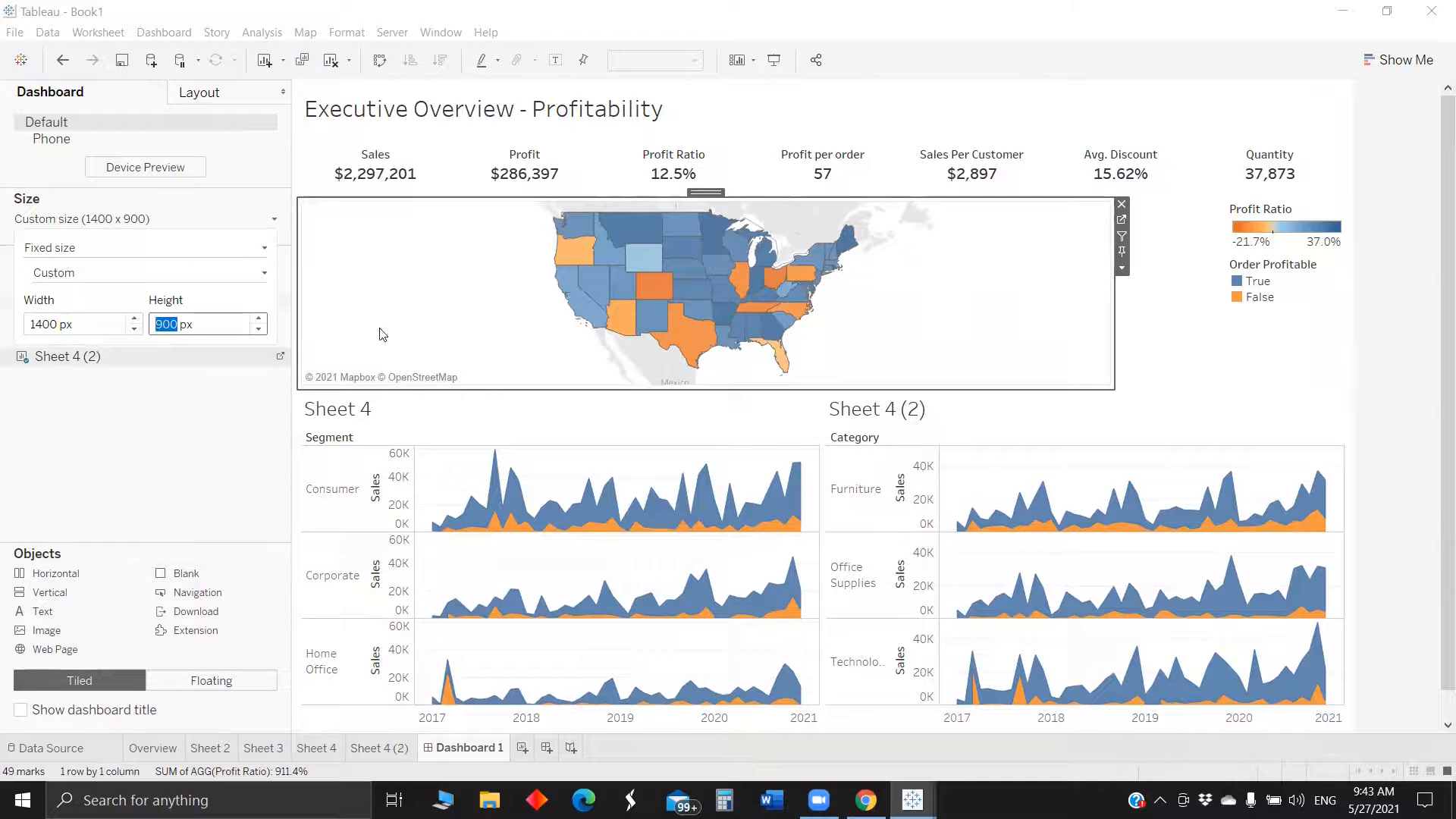
Hide the titles of both area charts and remove the blank area between the map and the legends
right_click(906, 407)
click(949, 454)
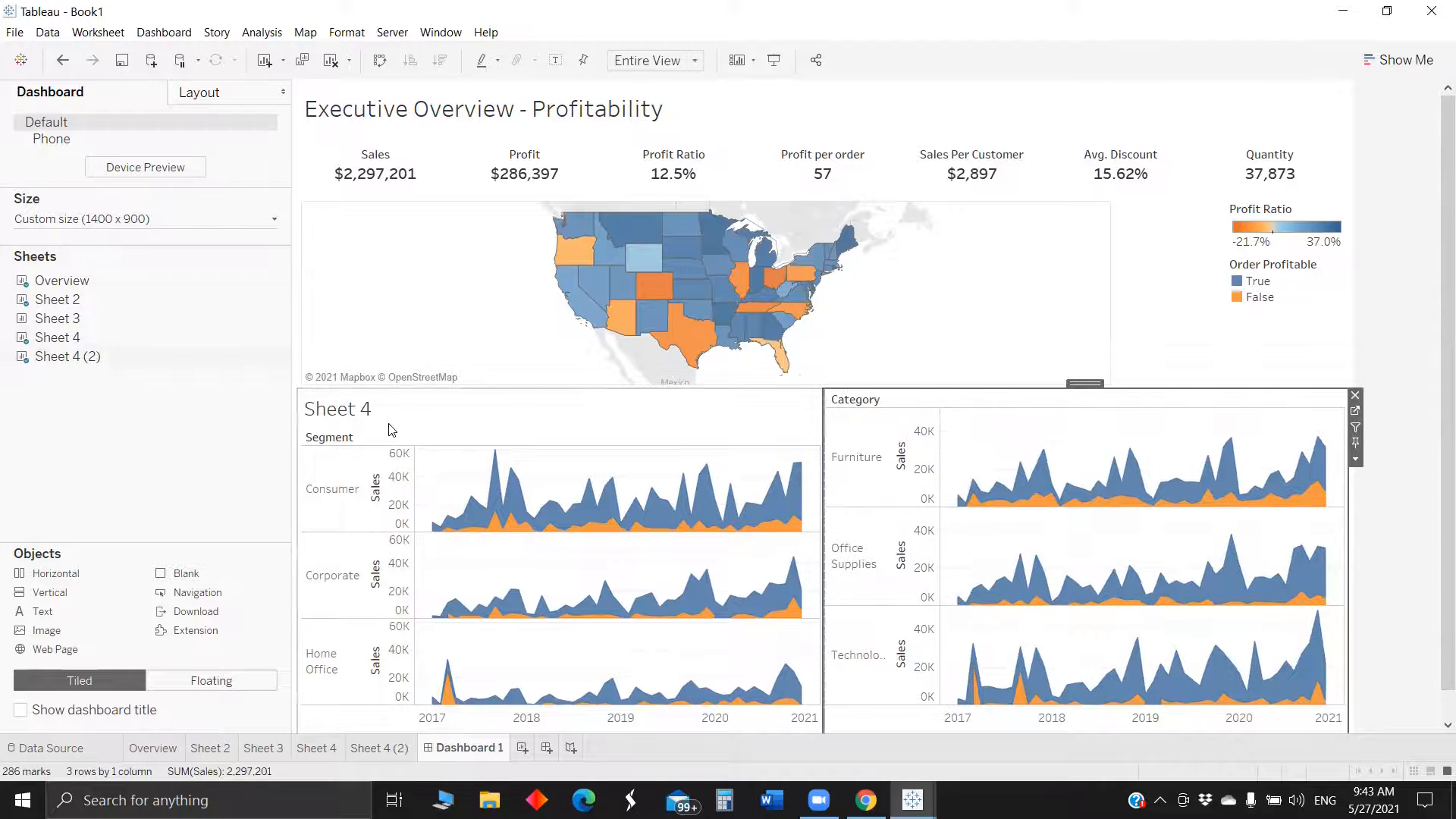
right_click(354, 419)
click(455, 460)
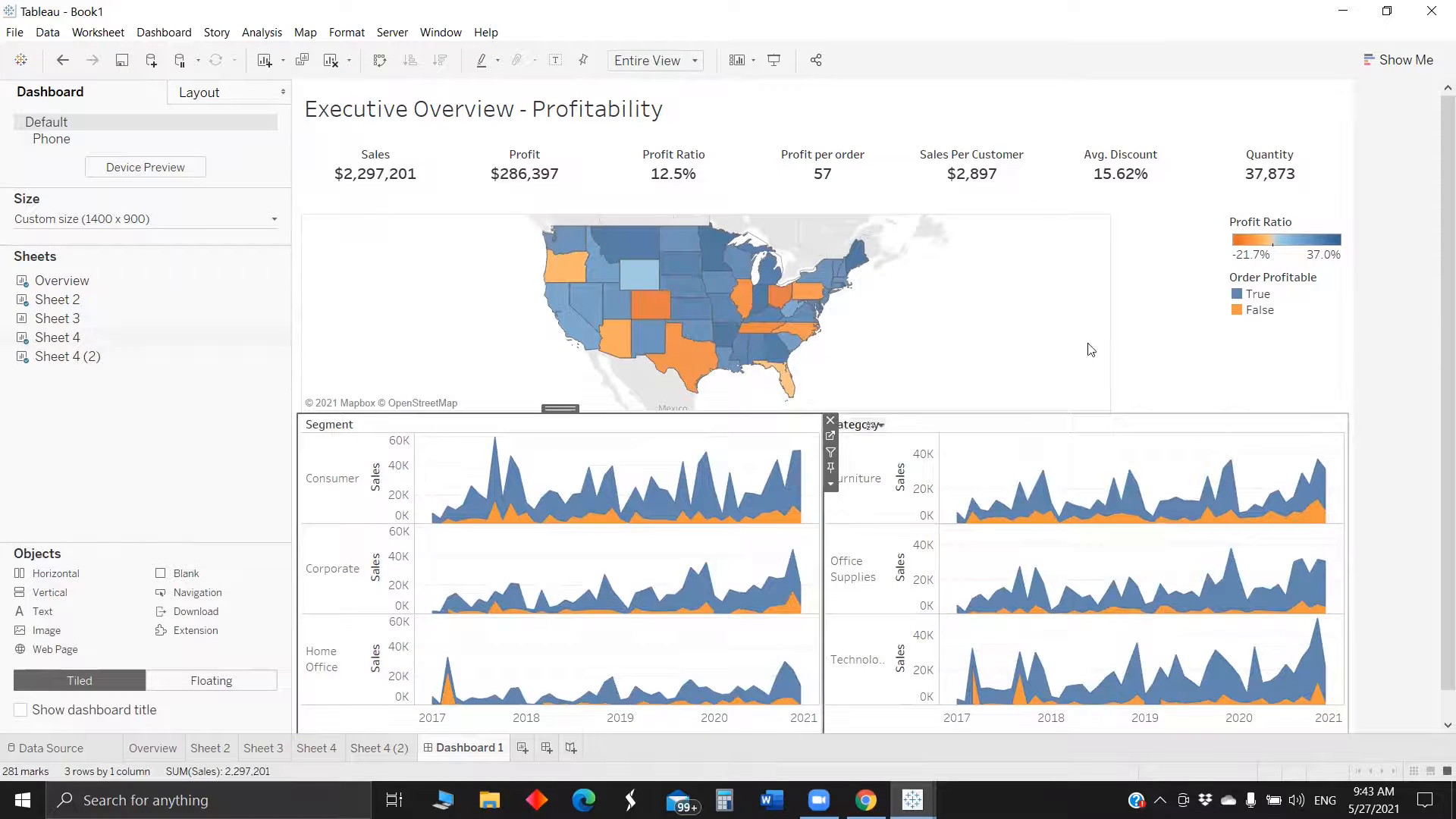
click(1155, 279)
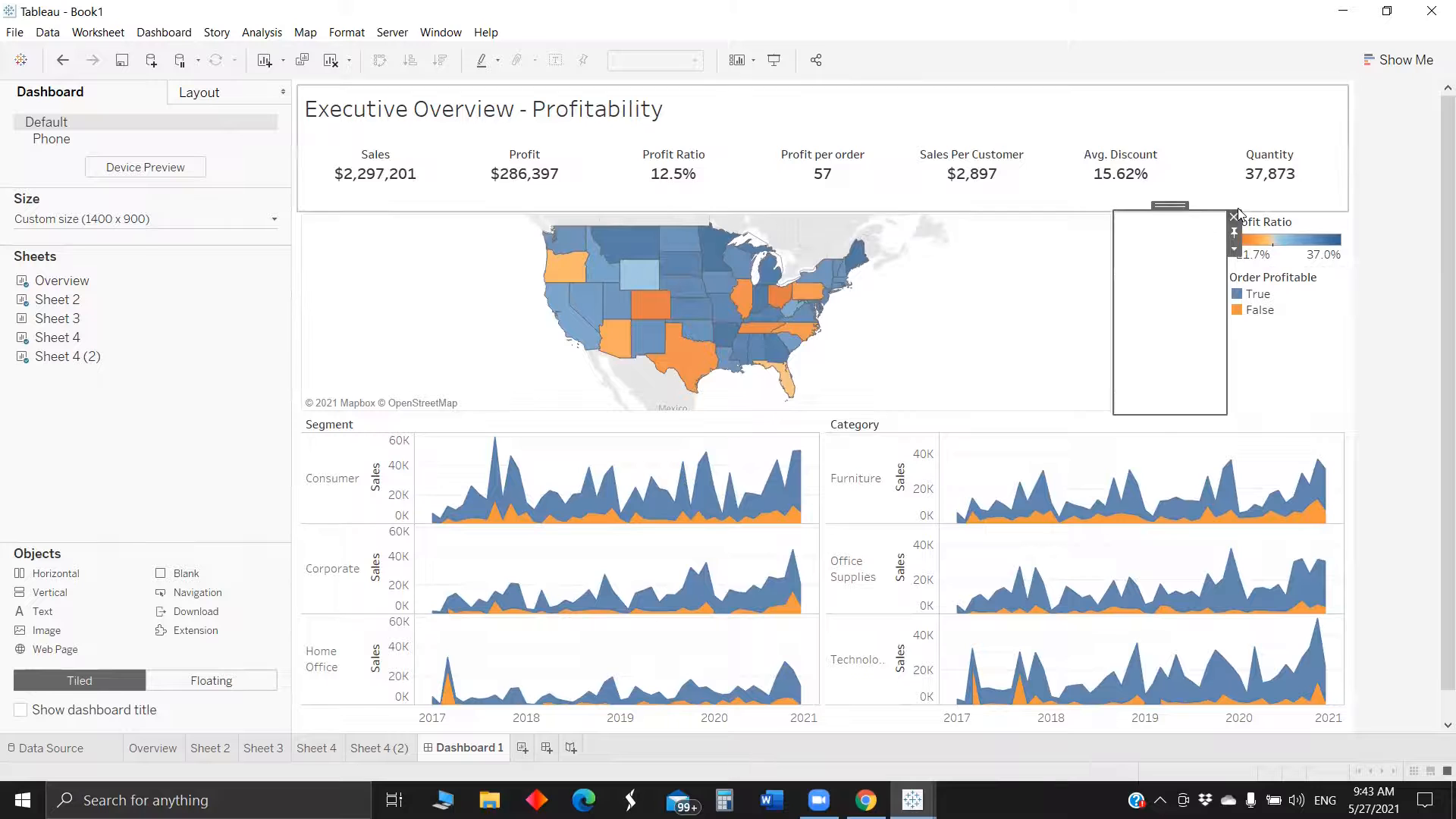
click(1217, 220)
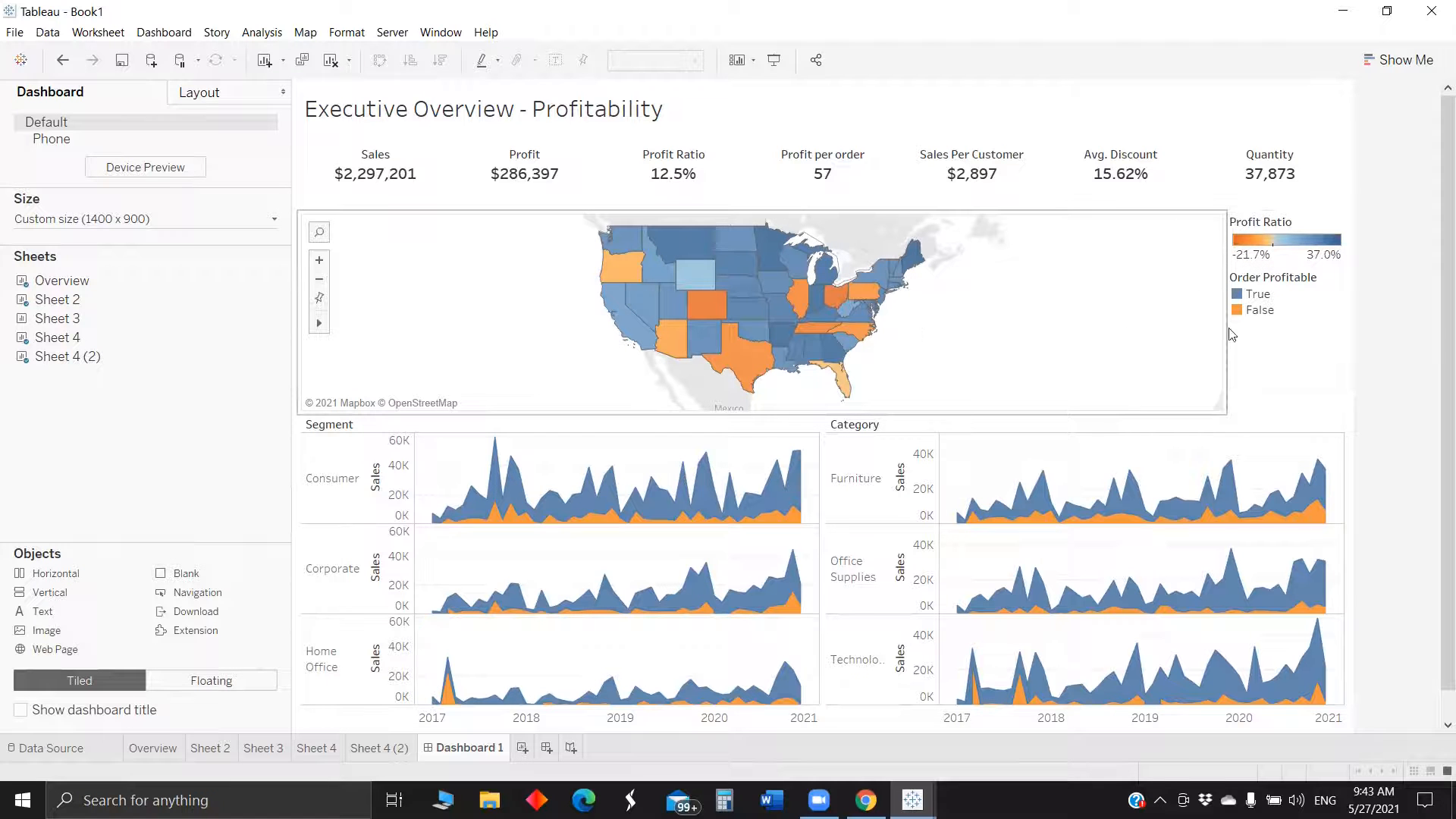
Go to the map's worksheet and add Order Date as a range-of-dates filter covering the full date range
click(949, 328)
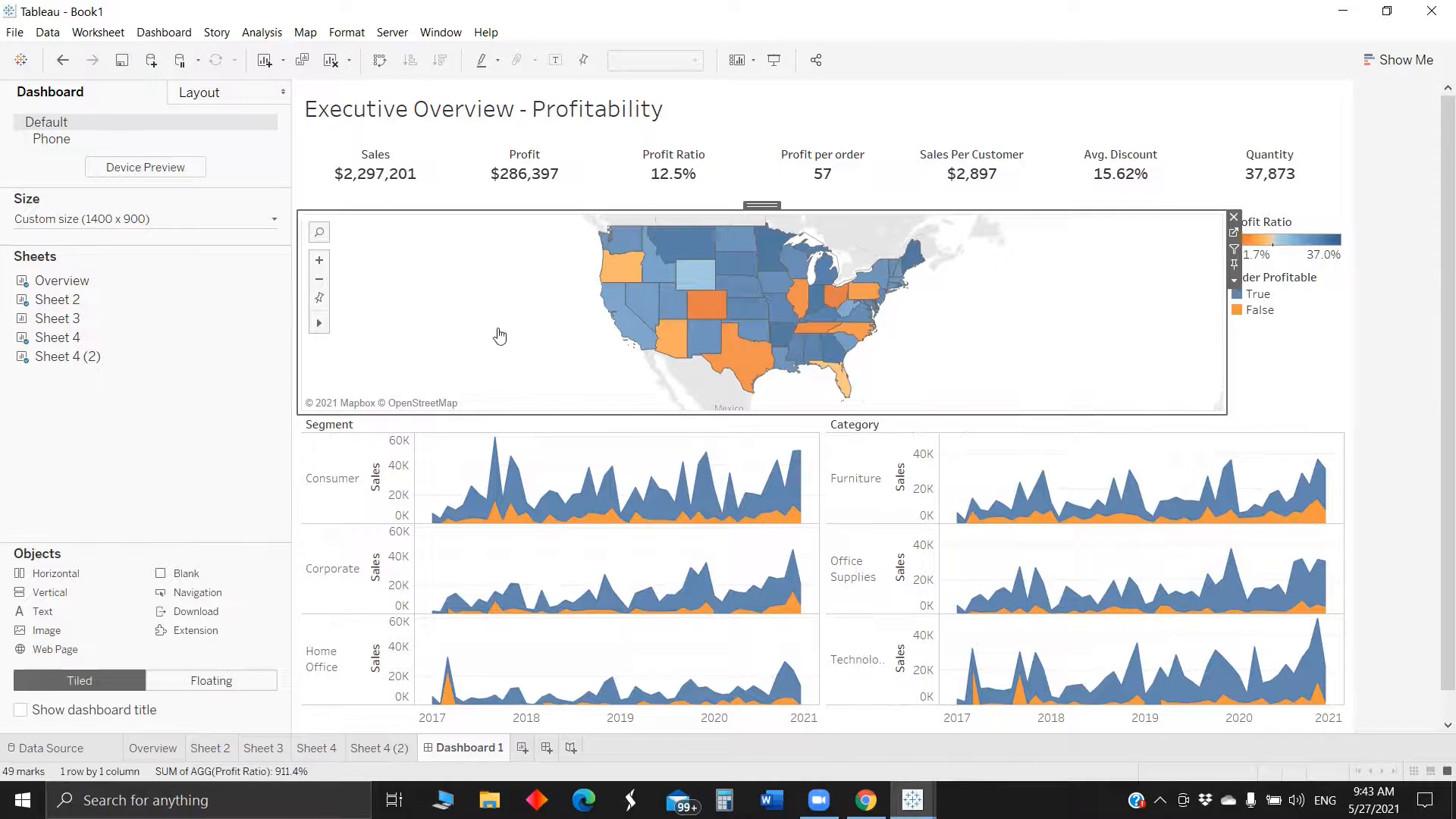
click(1234, 236)
click(74, 151)
key(BackSpace)
key(BackSpace)
text(or)
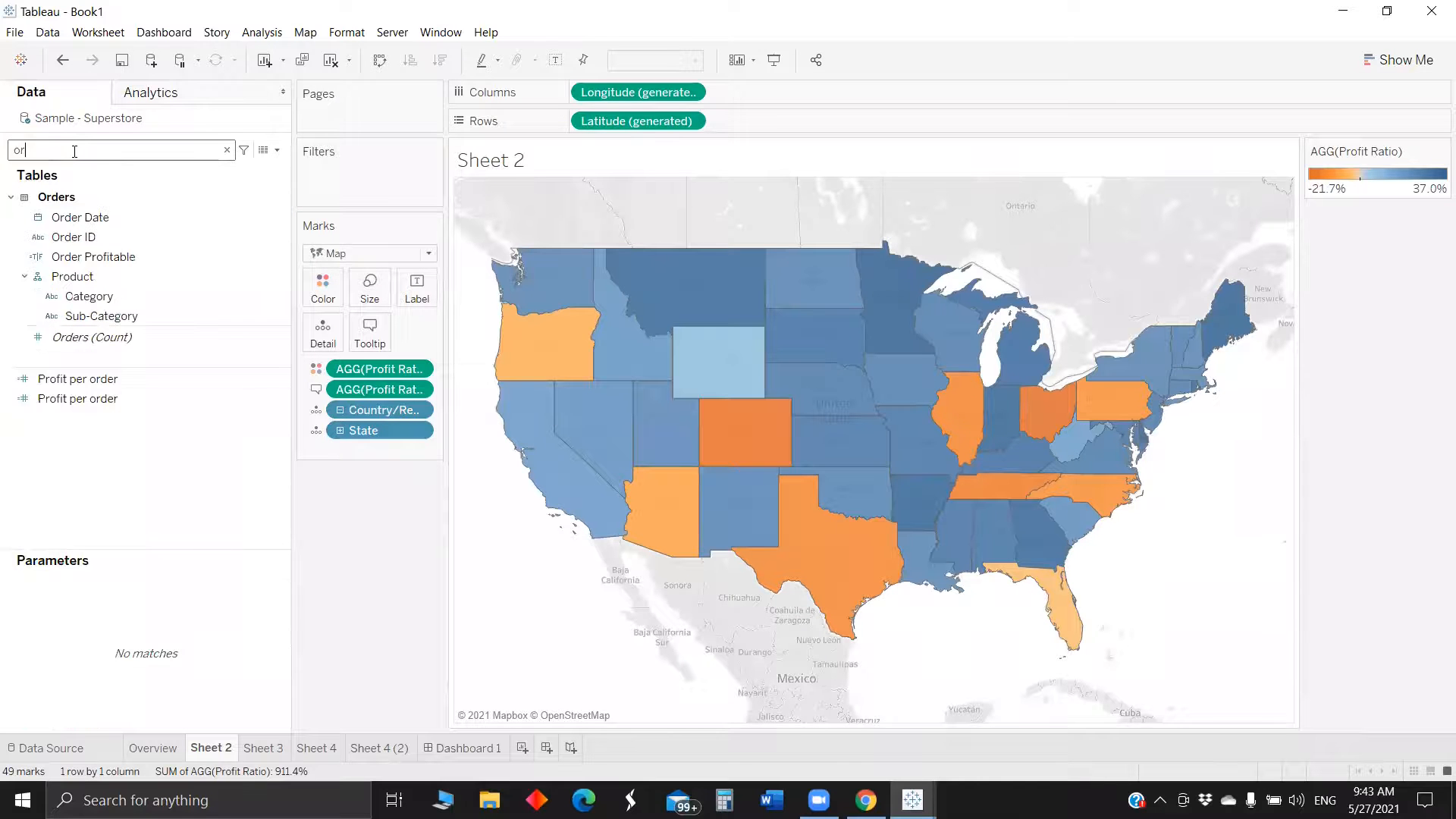
drag(80, 217, 372, 174)
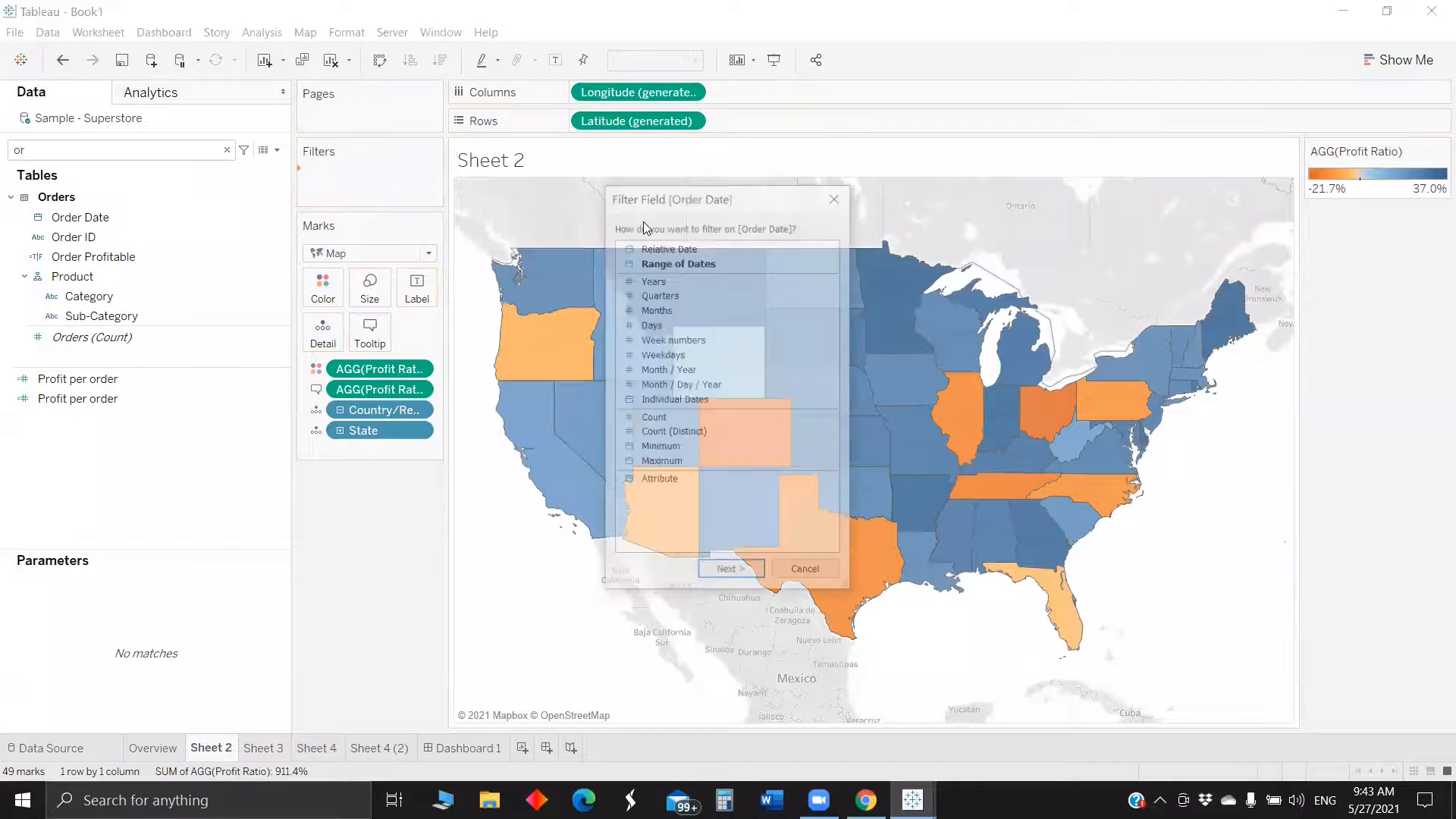
click(704, 263)
click(731, 575)
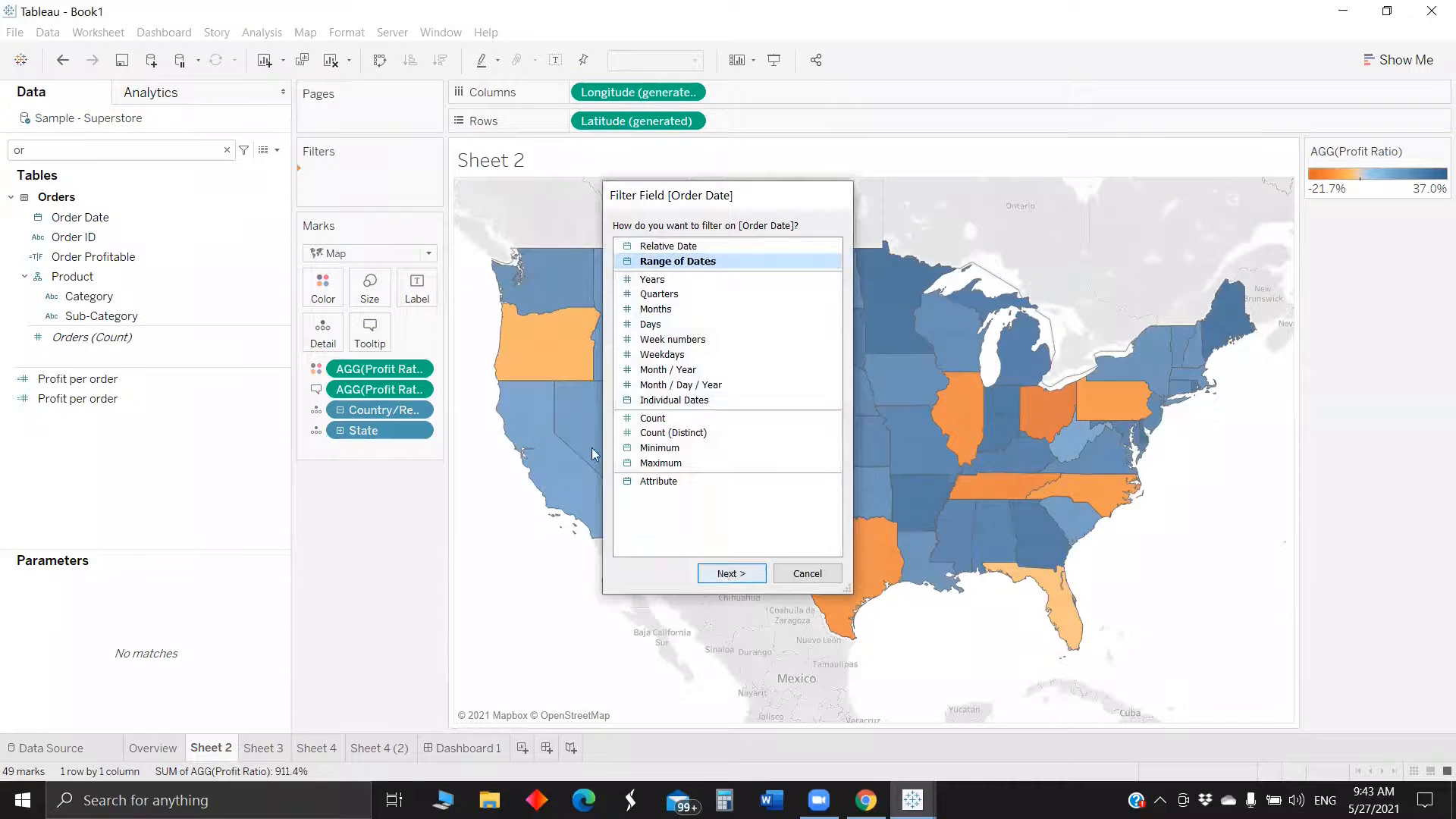
click(948, 514)
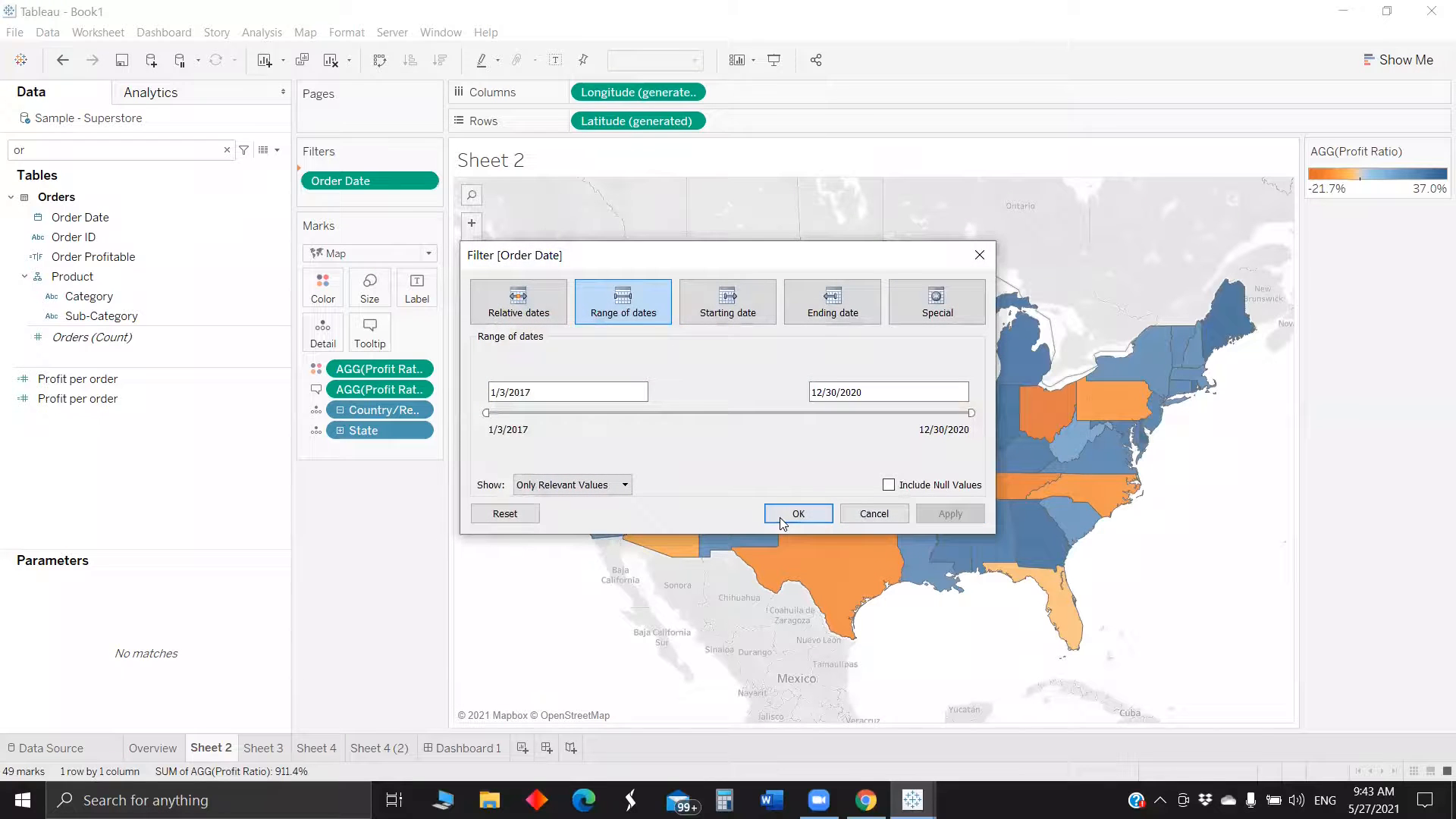
key(Return)
Apply the Order Date filter to all worksheets using this data source
right_click(390, 176)
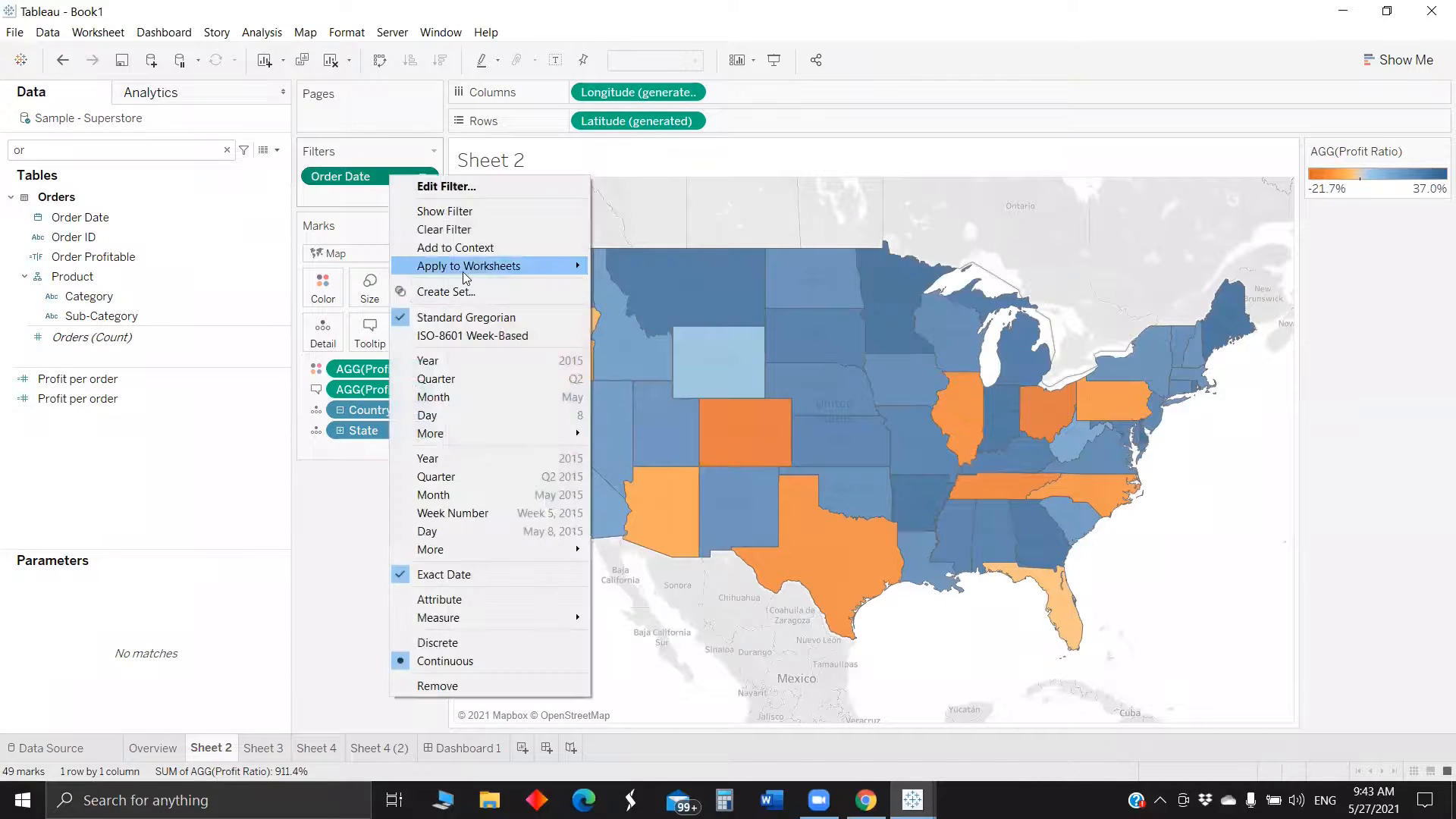
mouse_move(471, 267)
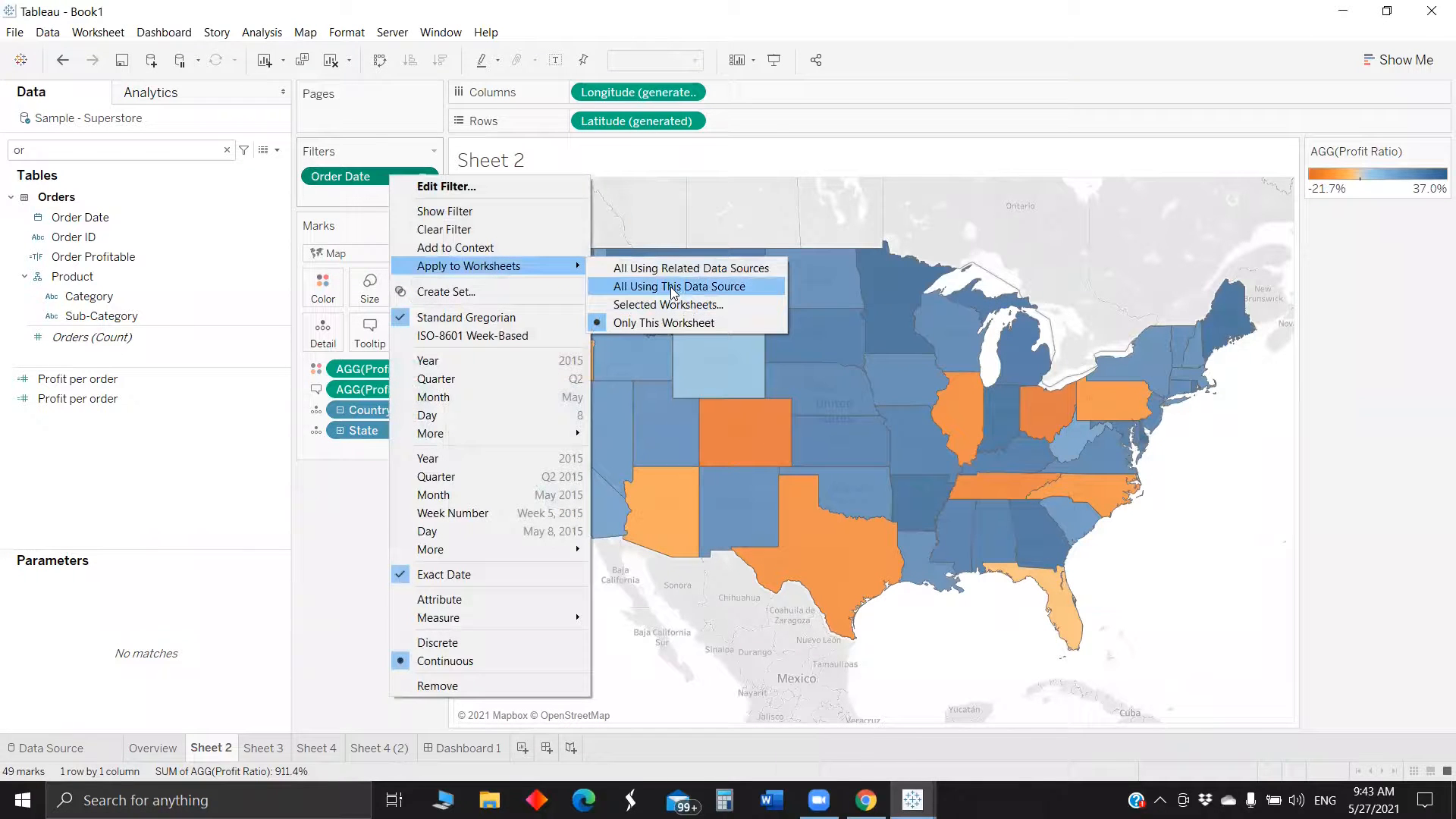
click(672, 286)
Find the Region field and add it to Sheet 2 as a filter with all regions selected
click(69, 152)
text(or)
key(BackSpace)
key(BackSpace)
text(re)
click(161, 238)
drag(161, 239, 377, 208)
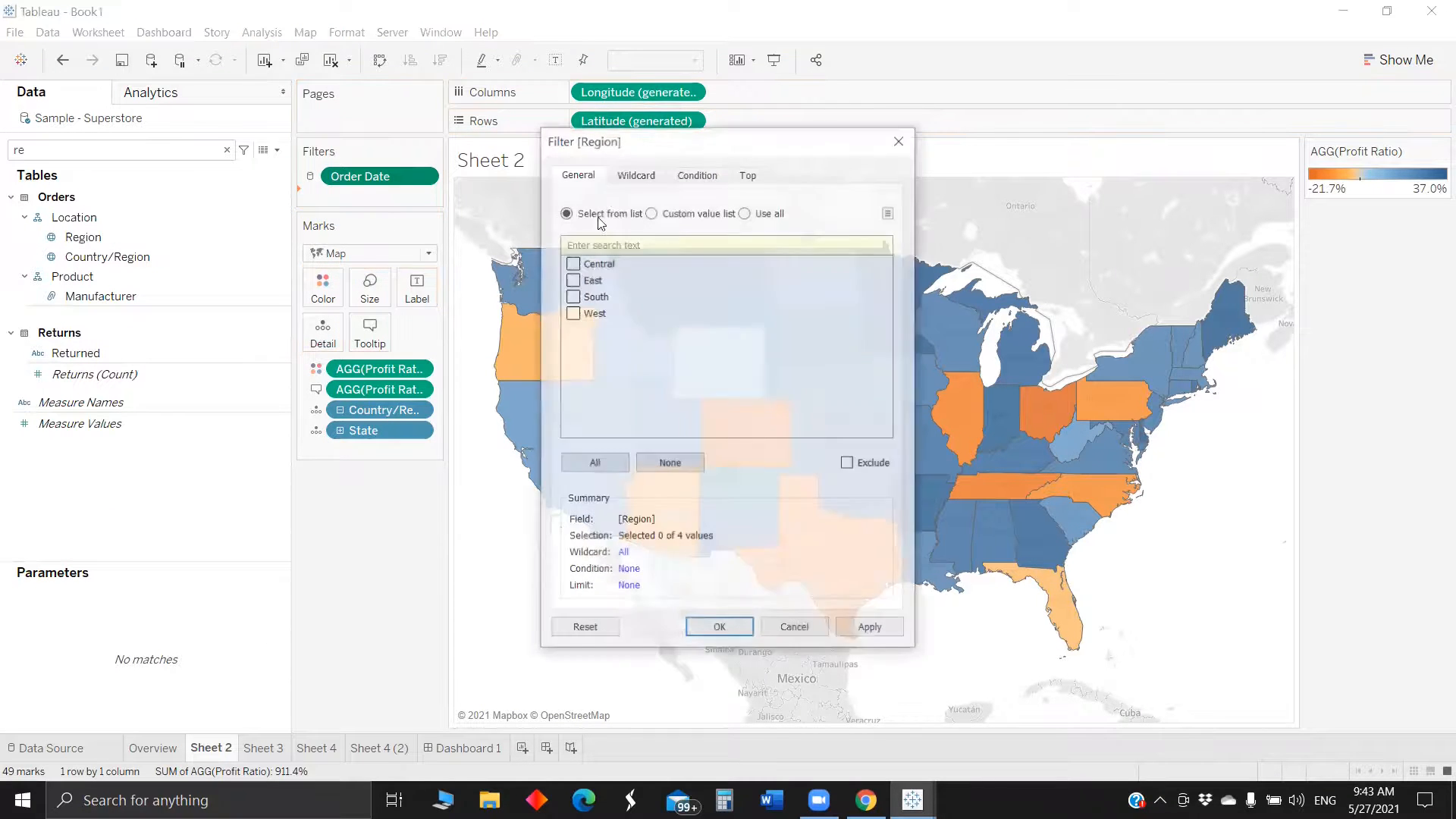
click(591, 465)
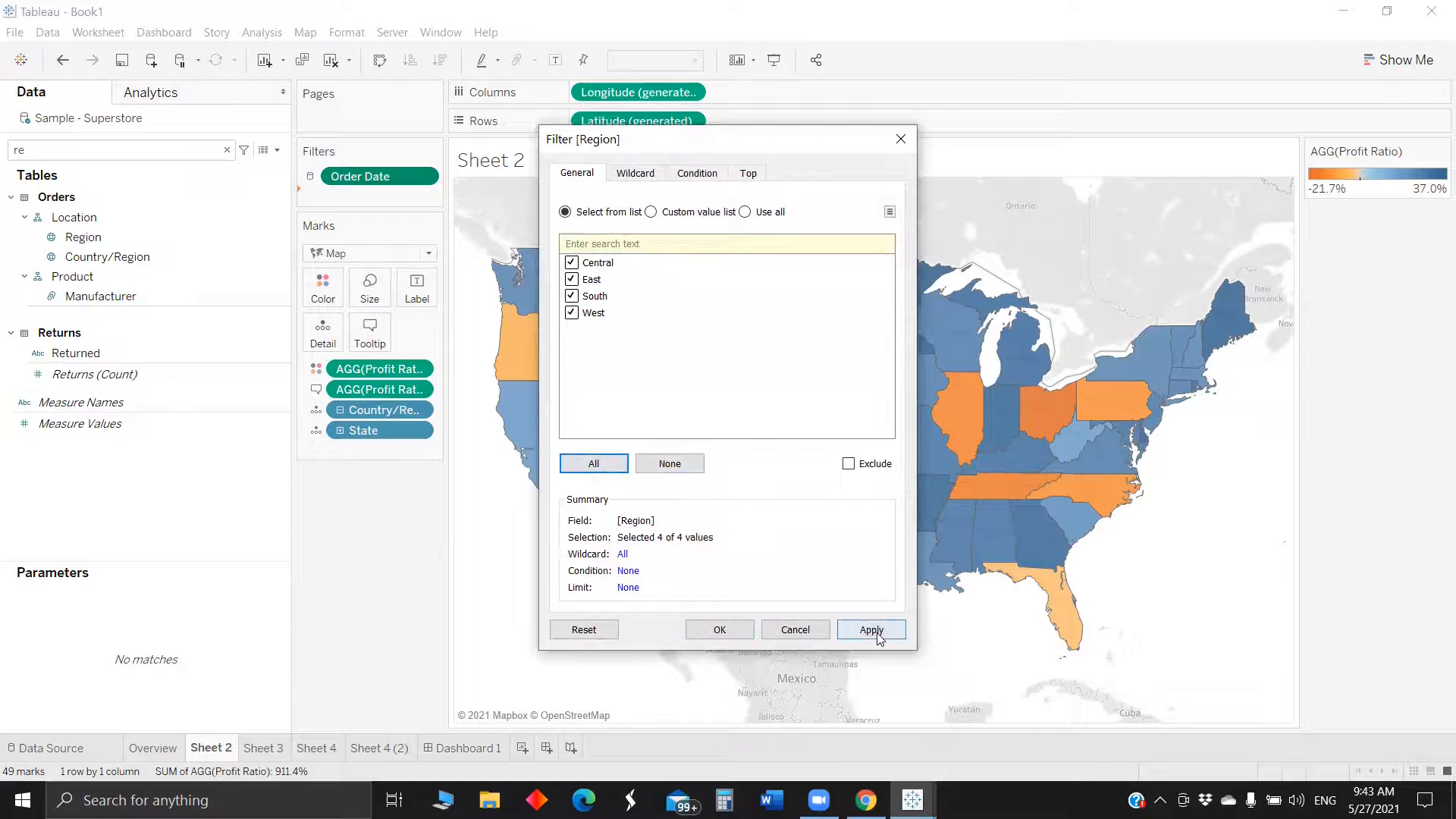
click(872, 630)
click(720, 629)
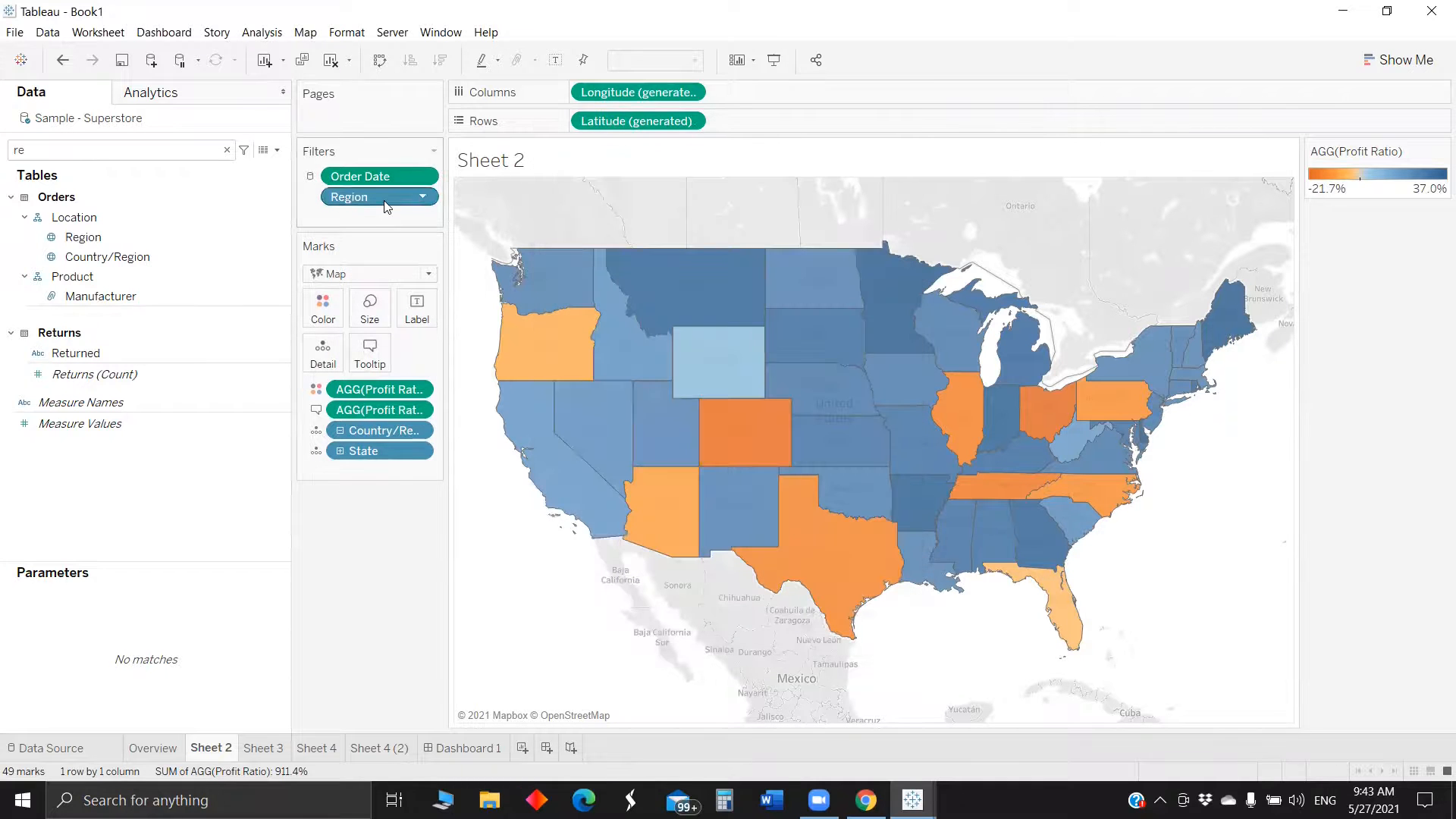
Apply the Region filter to all worksheets using this data source and check the filters on the Overview sheet
right_click(385, 204)
mouse_move(531, 292)
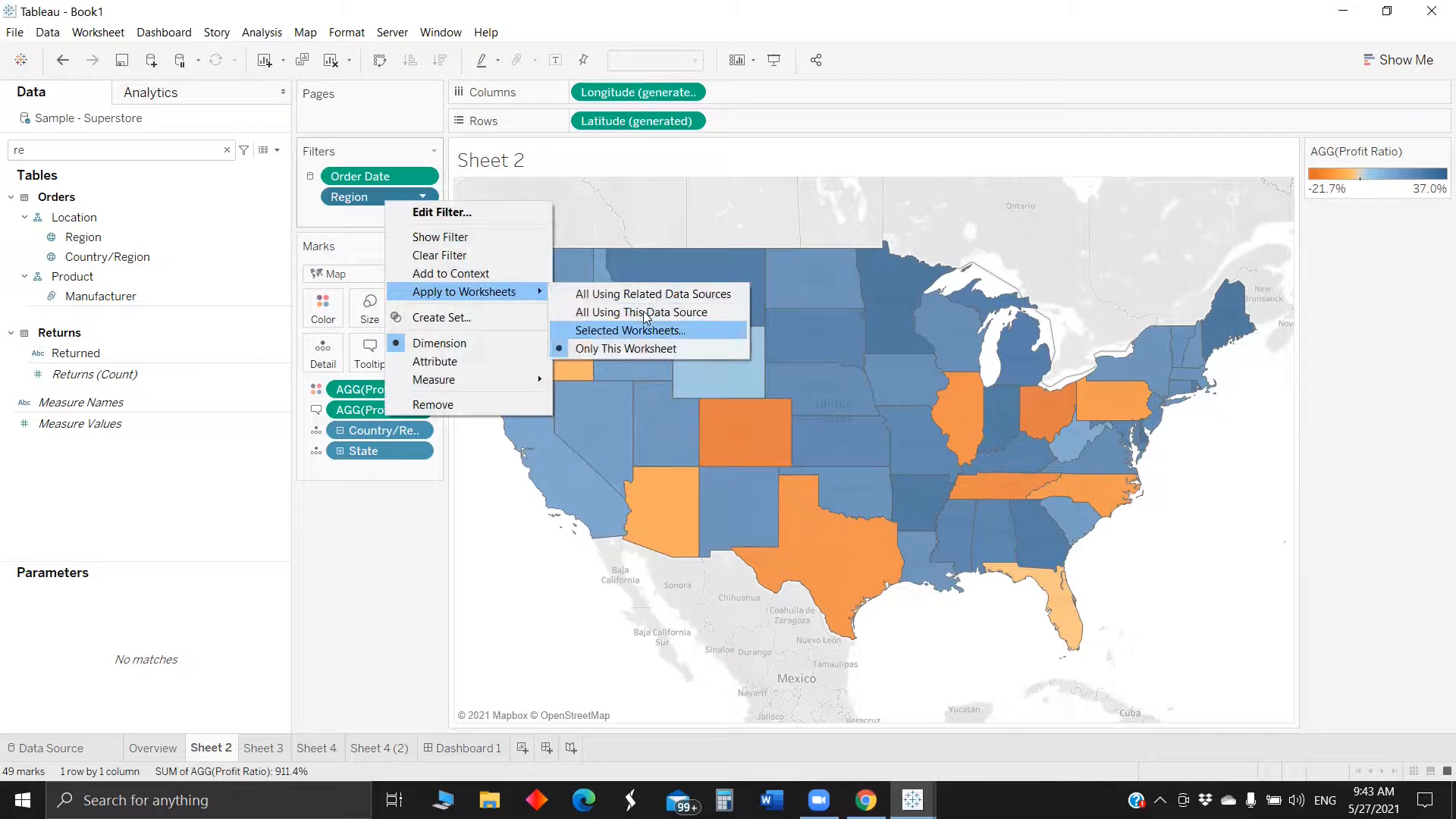
click(647, 317)
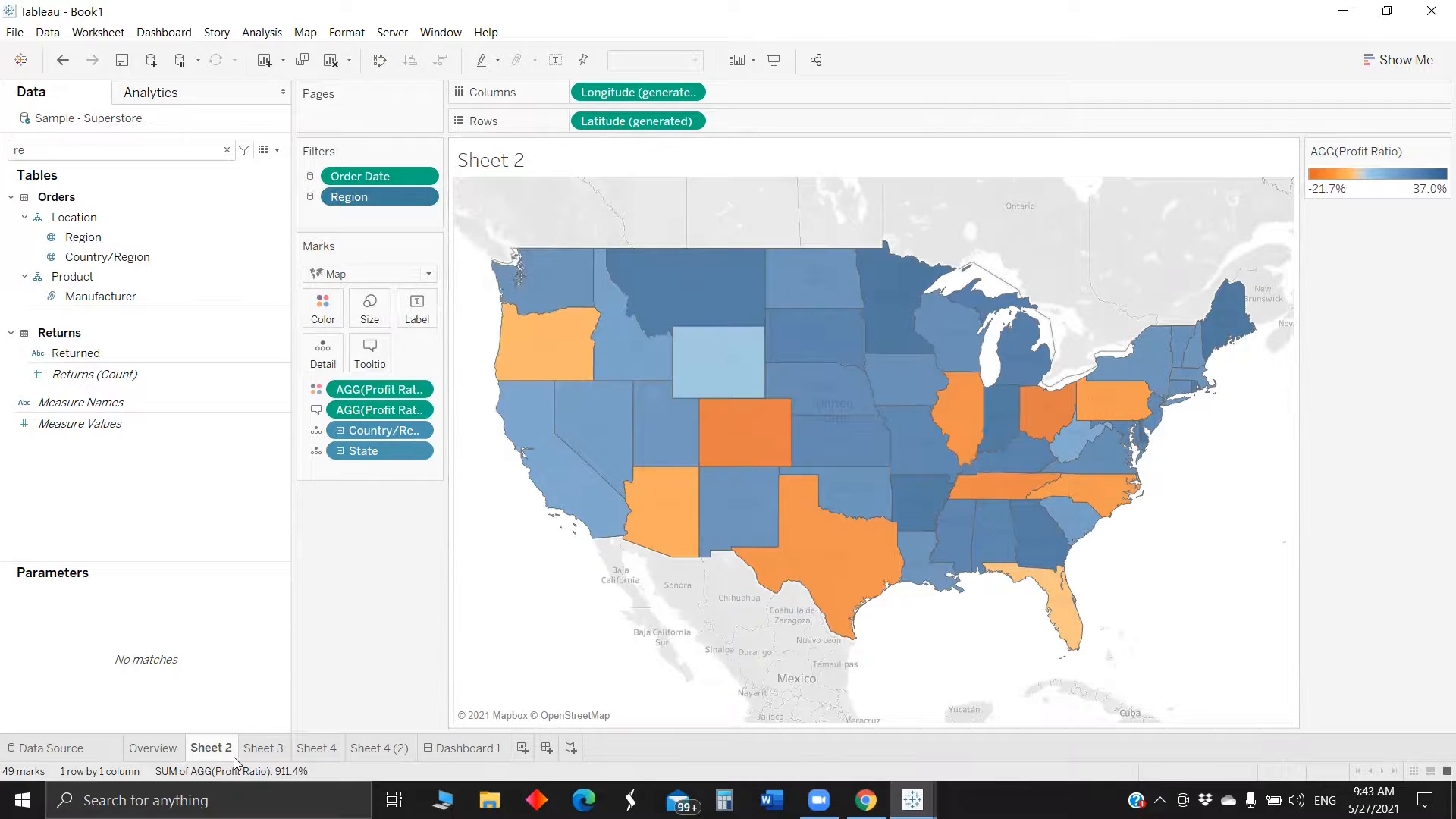
click(147, 753)
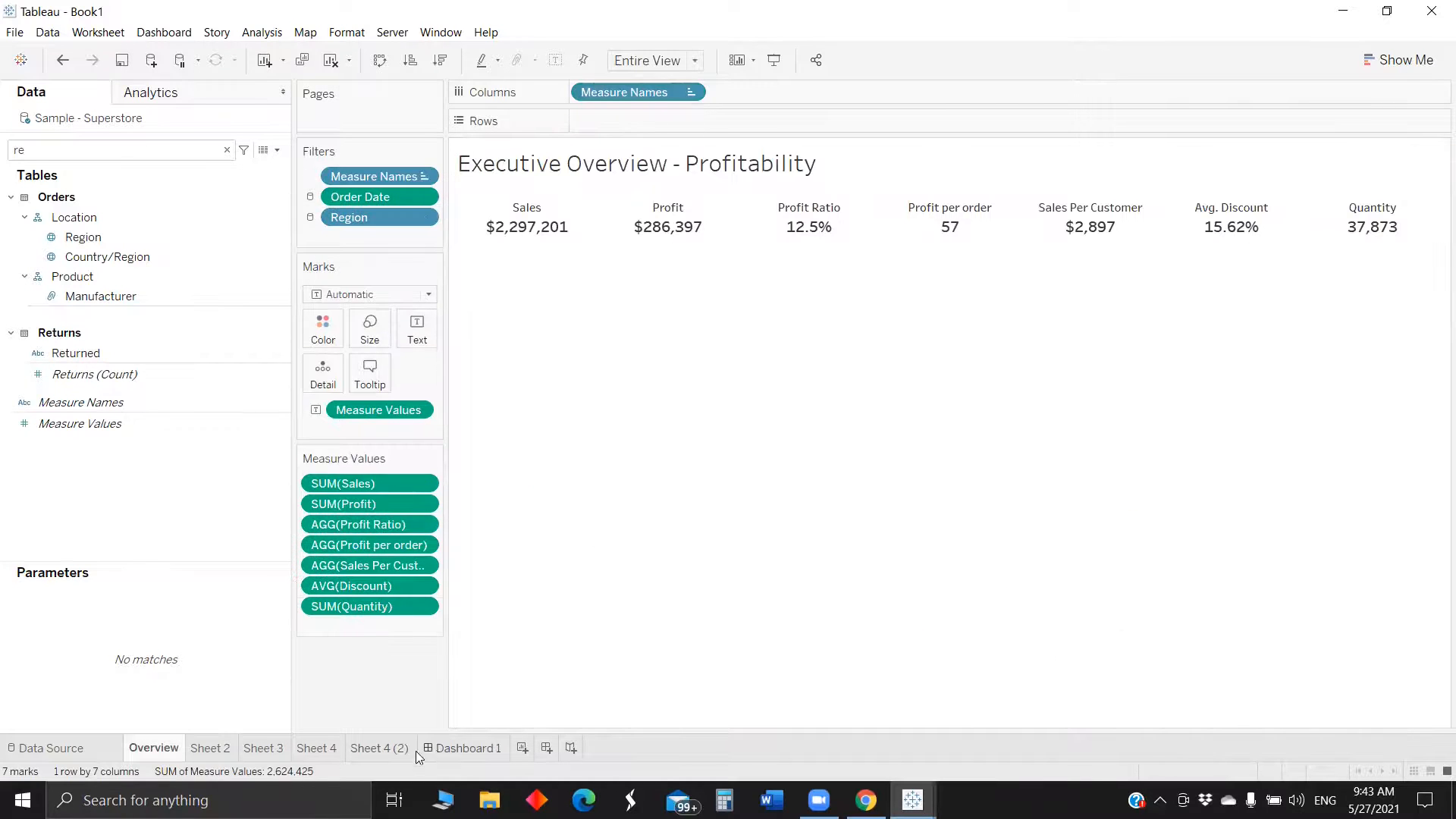
Return to Dashboard 1 and hide all the sheets it uses
click(432, 753)
right_click(433, 754)
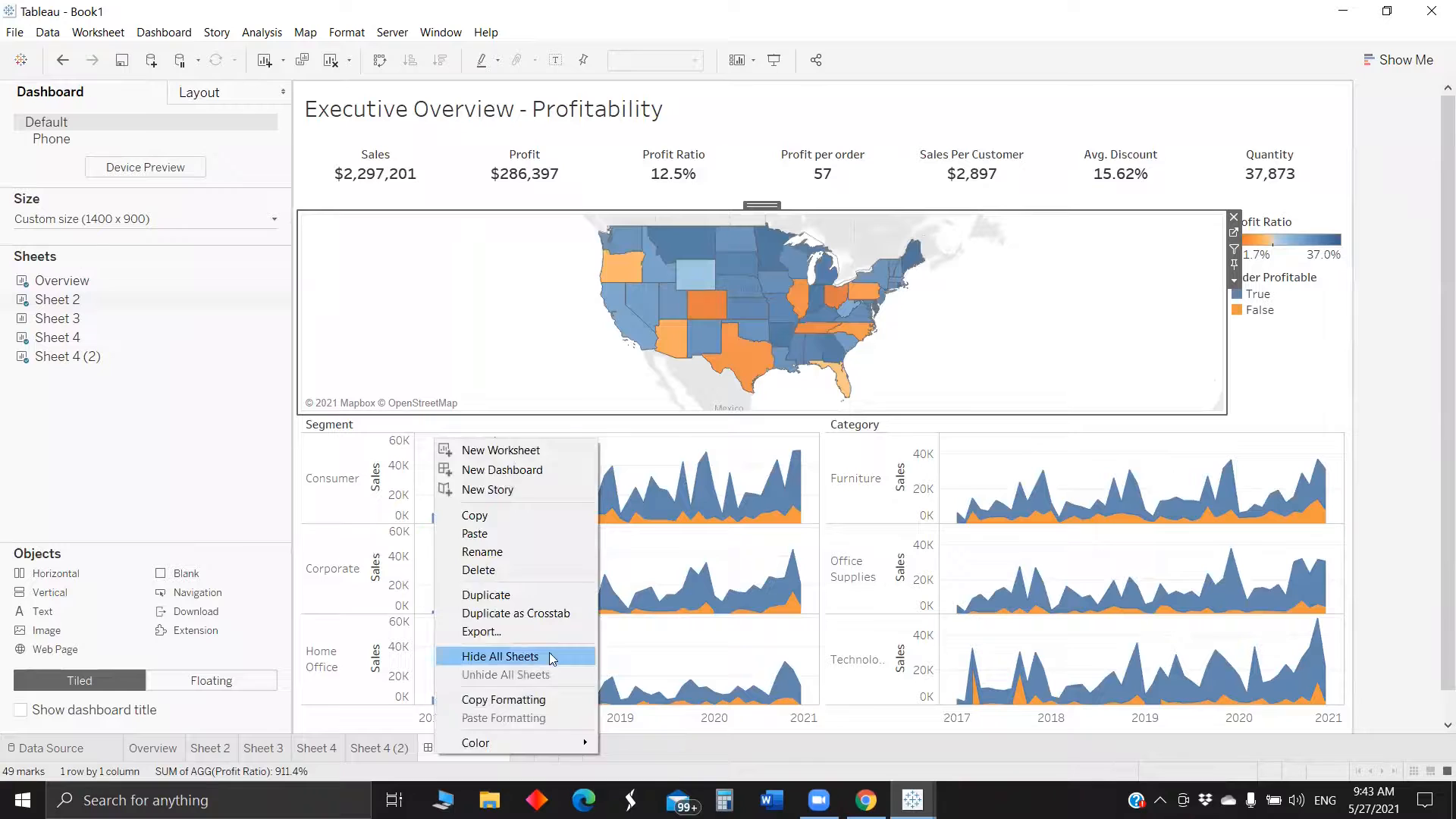
click(552, 657)
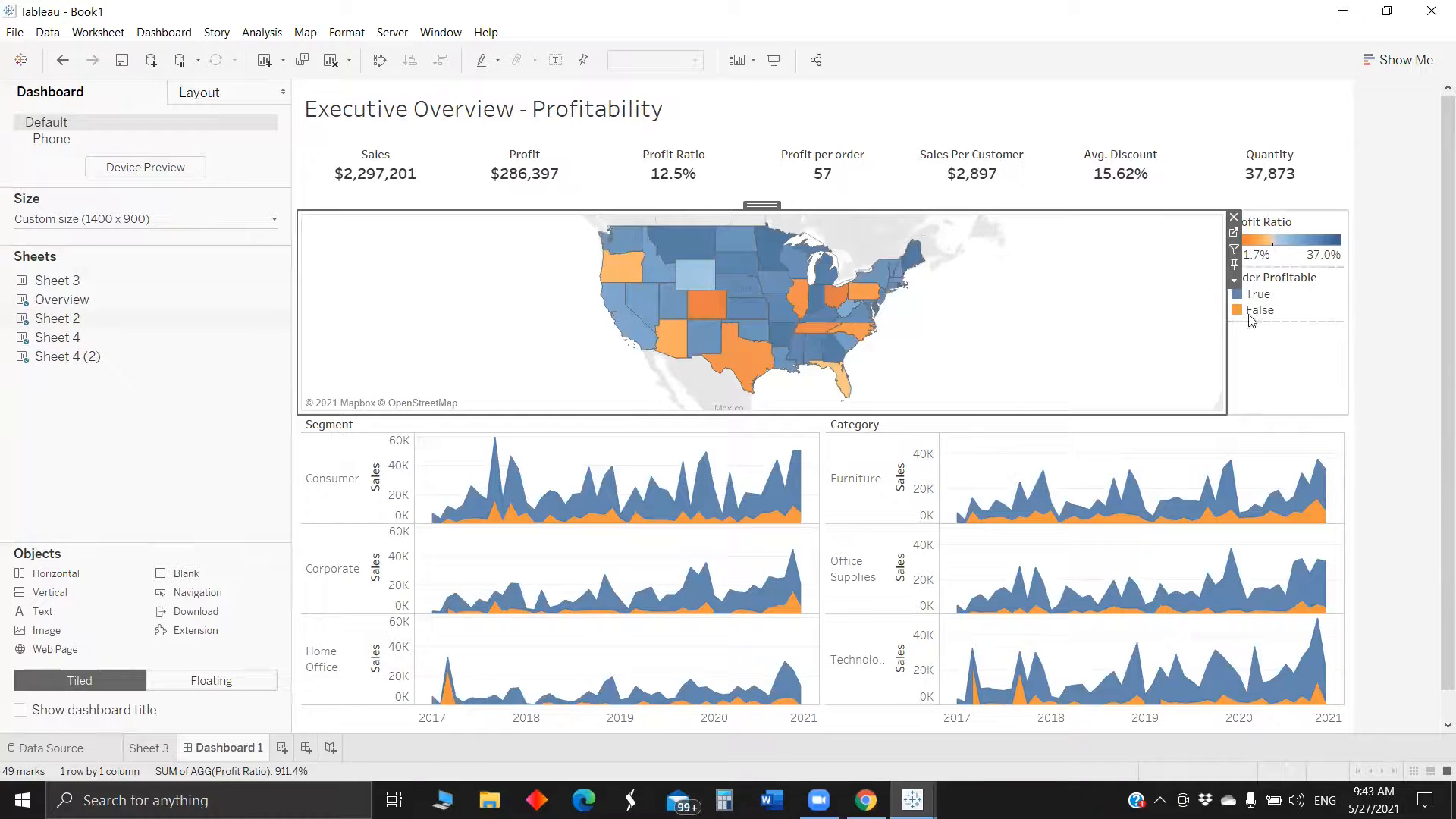
Show the map's Region and Order Date filters on the dashboard
click(1234, 281)
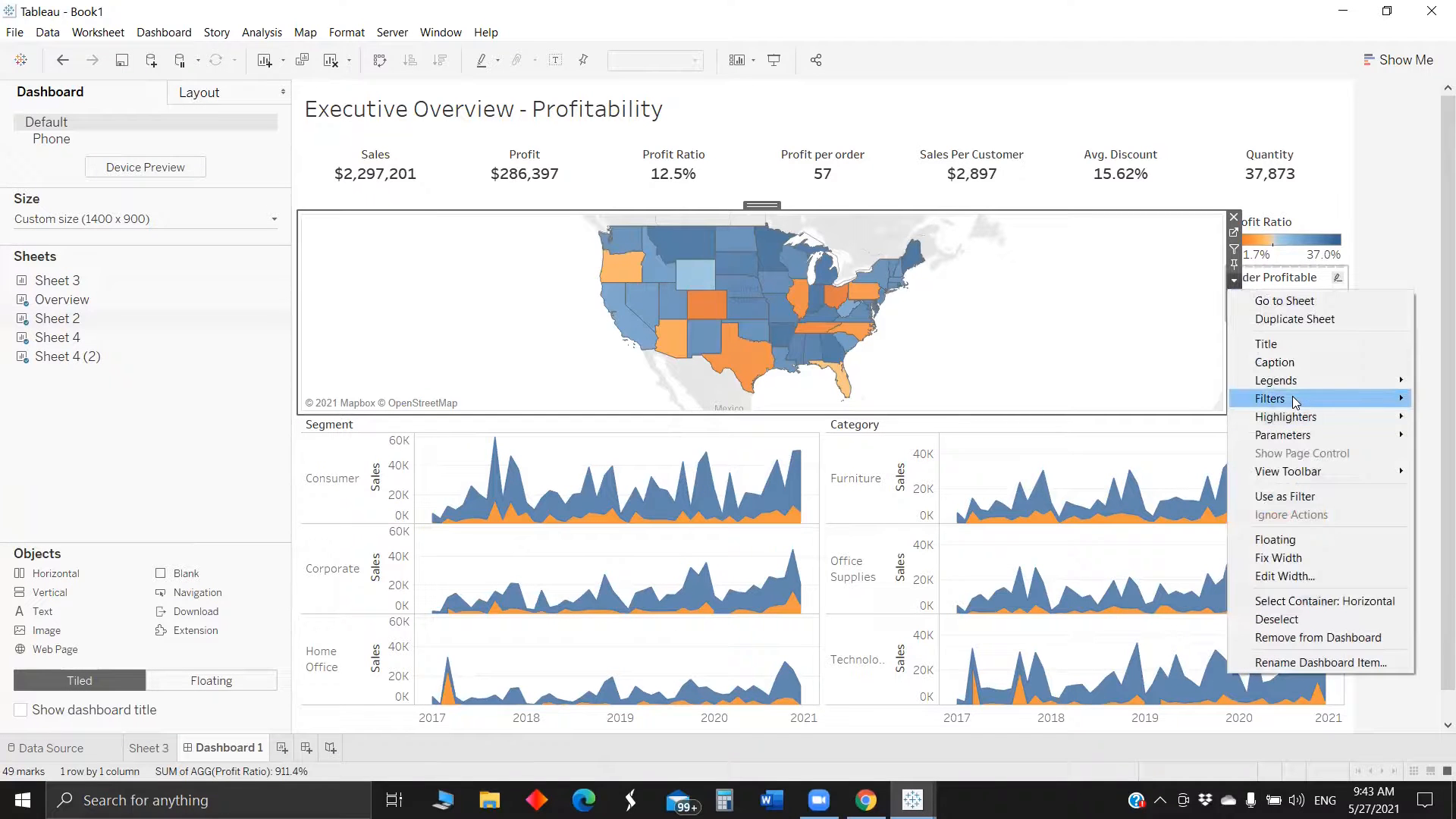
mouse_move(1266, 407)
click(1115, 517)
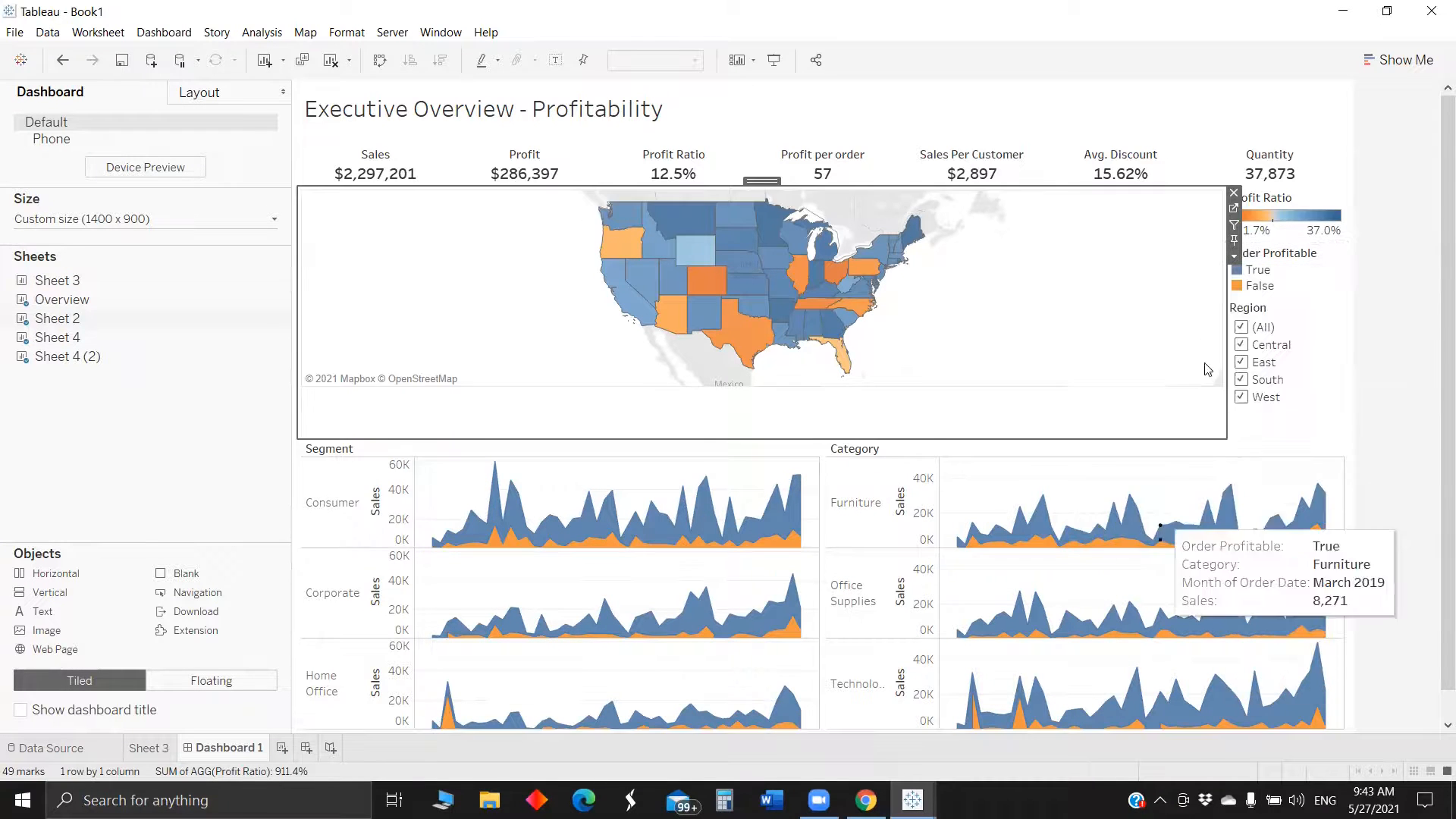
click(1235, 258)
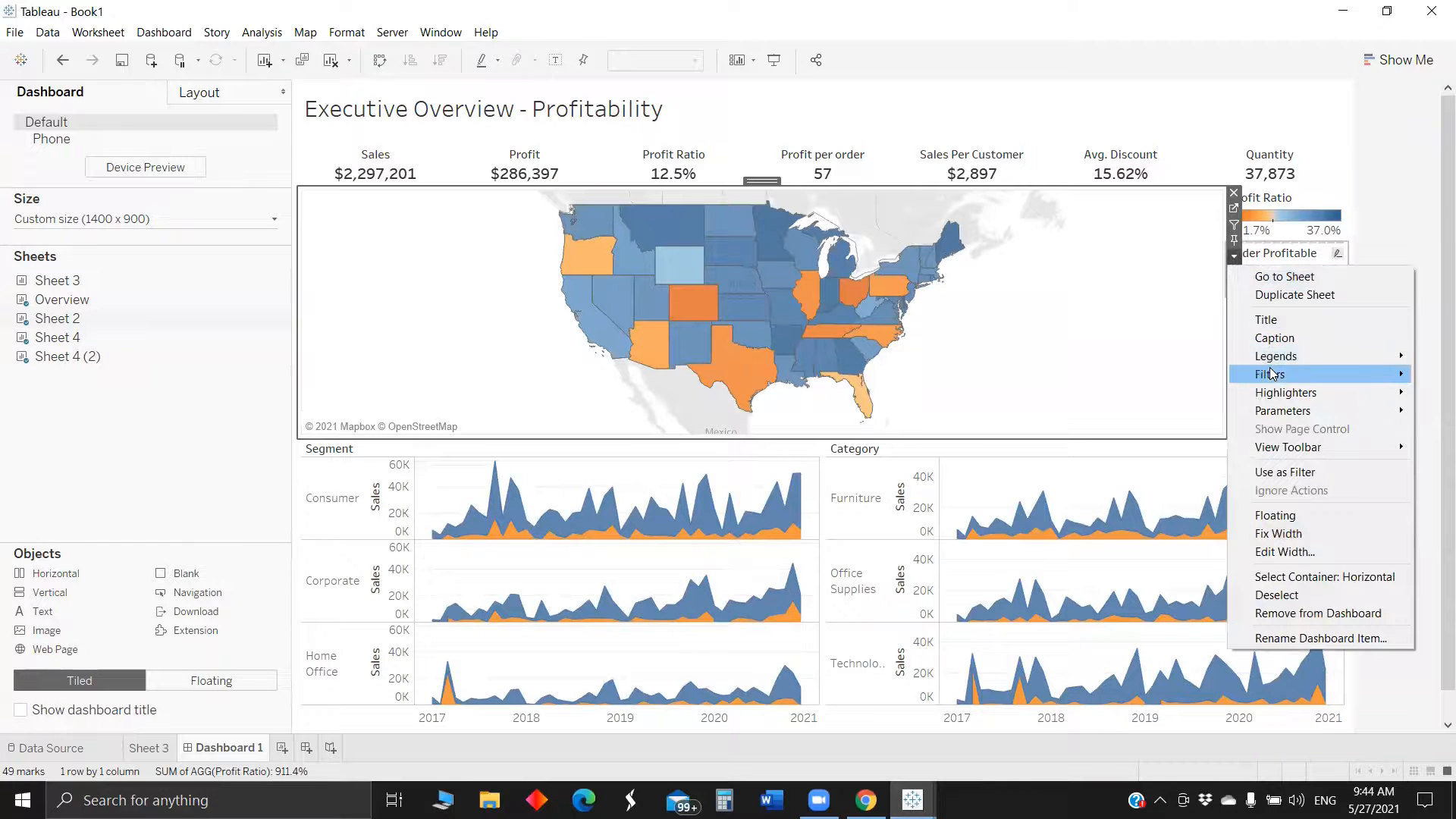
mouse_move(1271, 374)
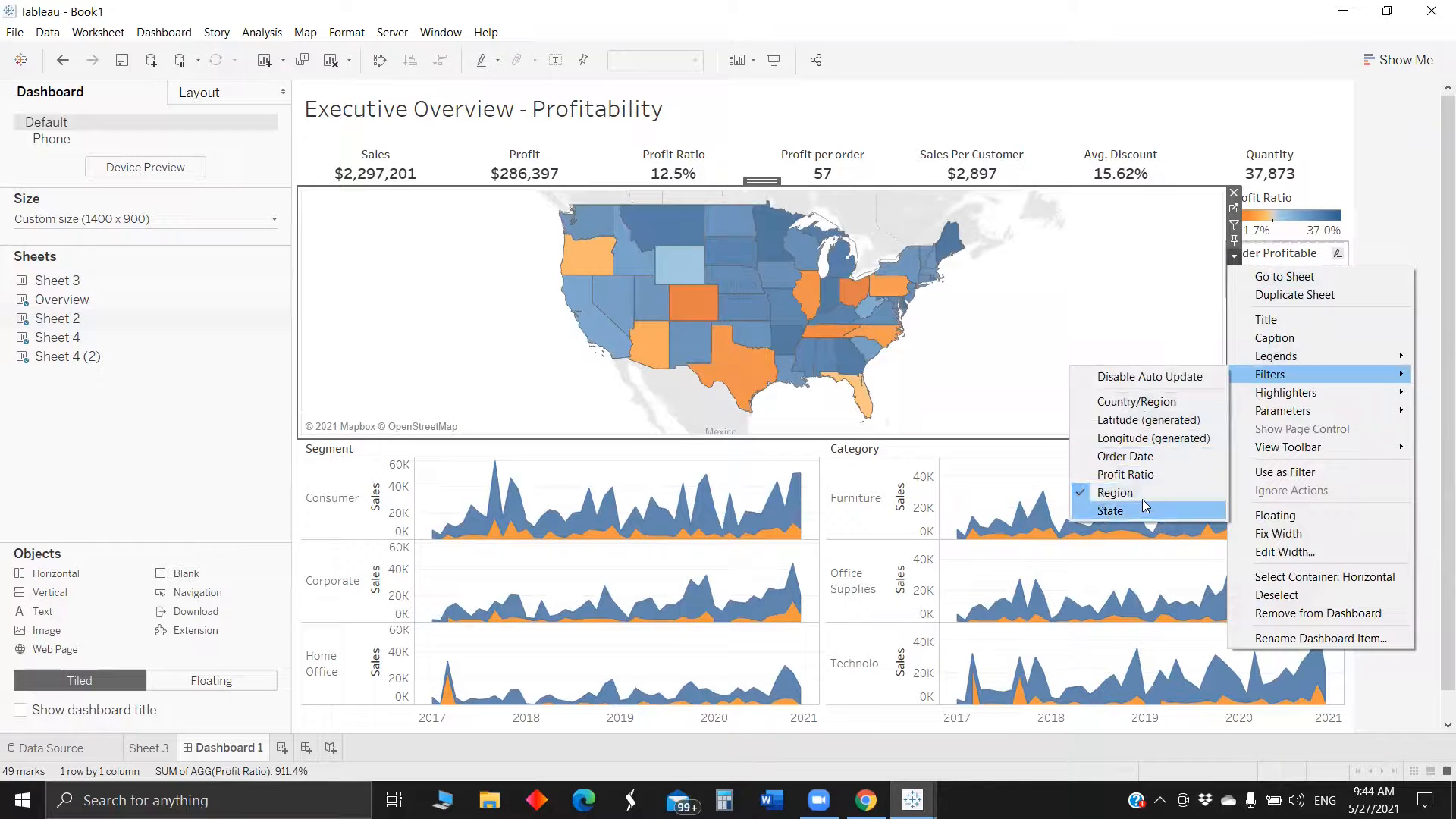
click(1176, 457)
Change the Region filter to a multiple values dropdown and remove the Order Profitable legend from the dashboard
click(1318, 310)
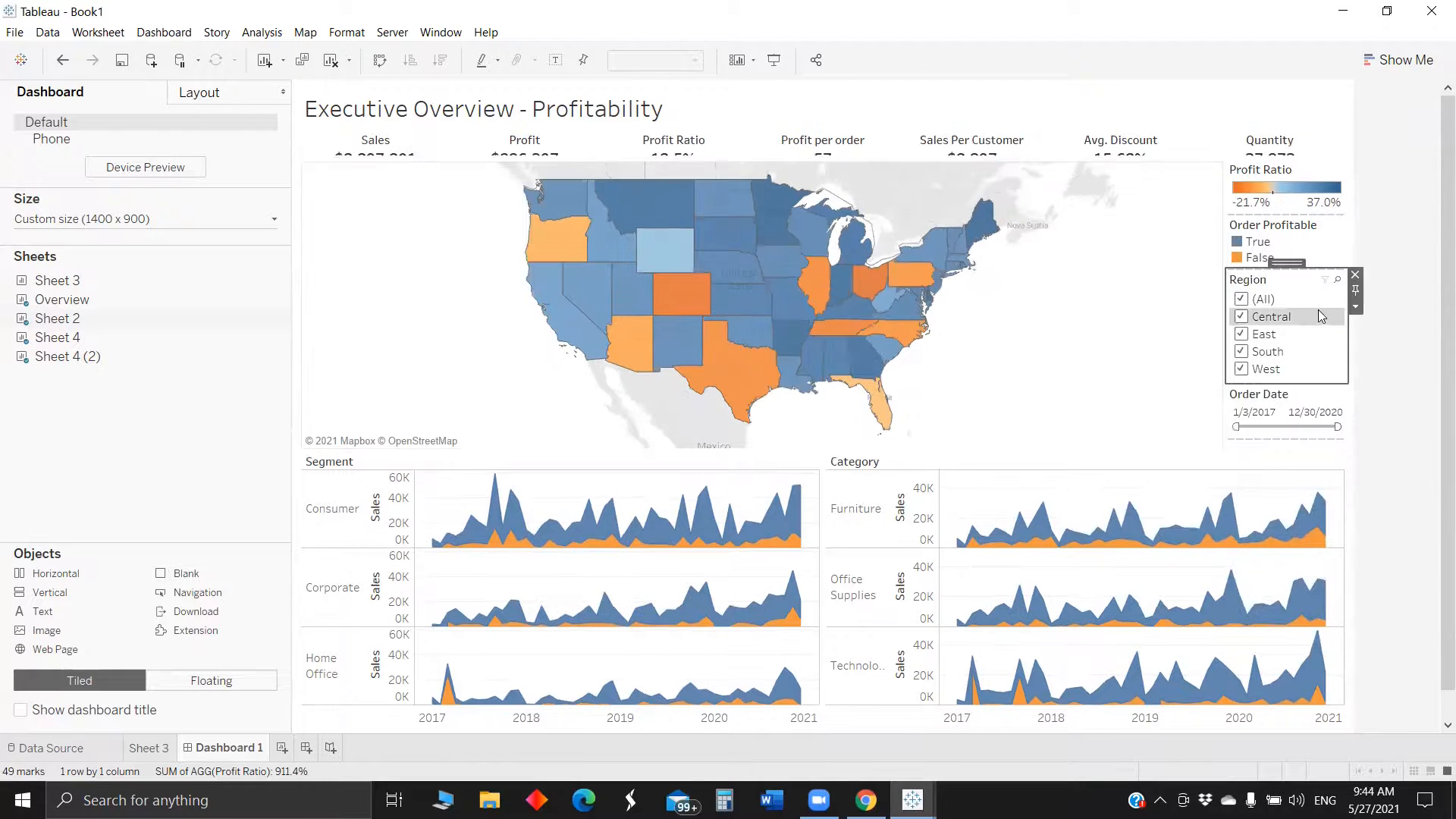
click(1356, 307)
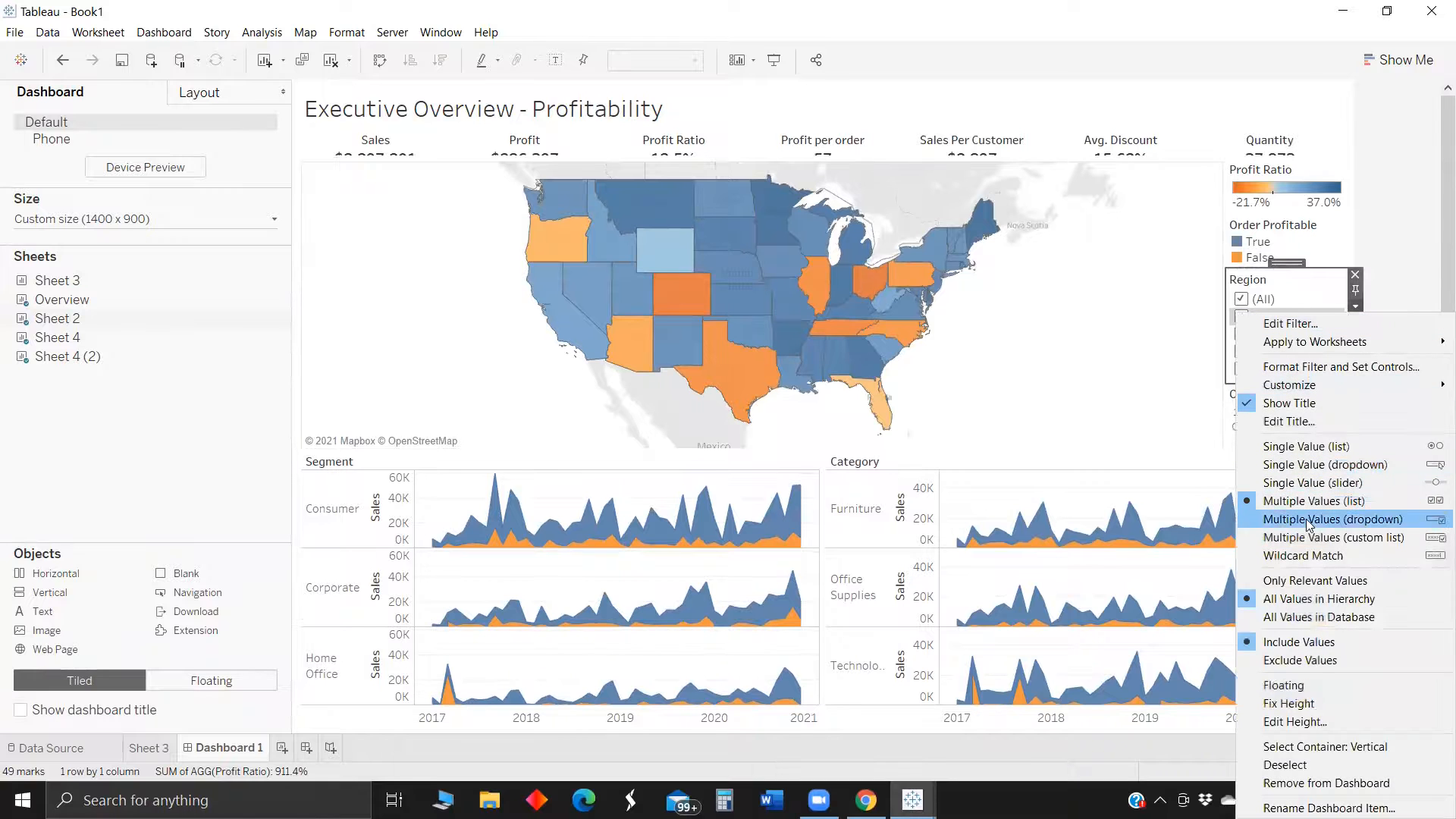
click(1350, 518)
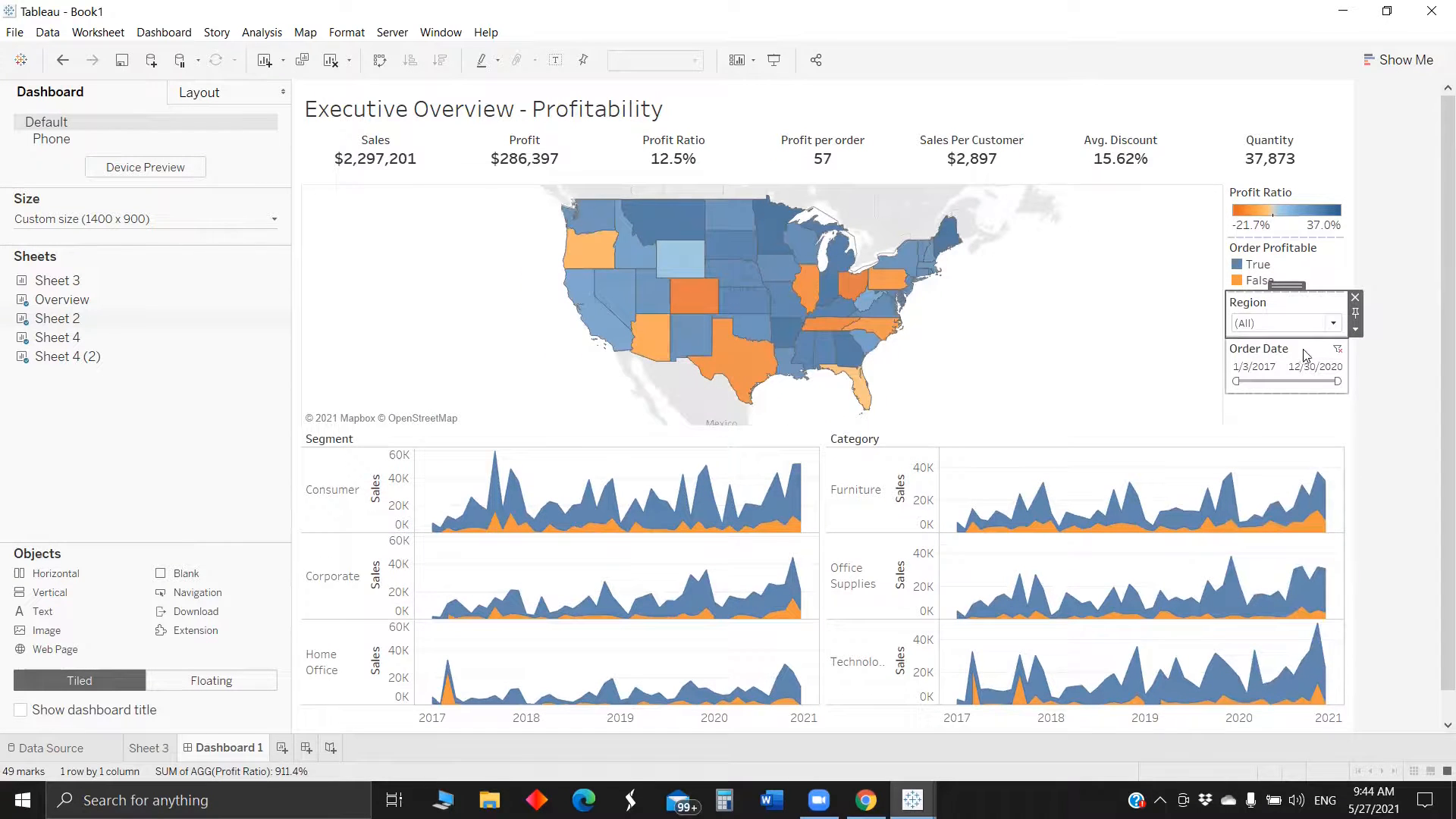
click(1314, 266)
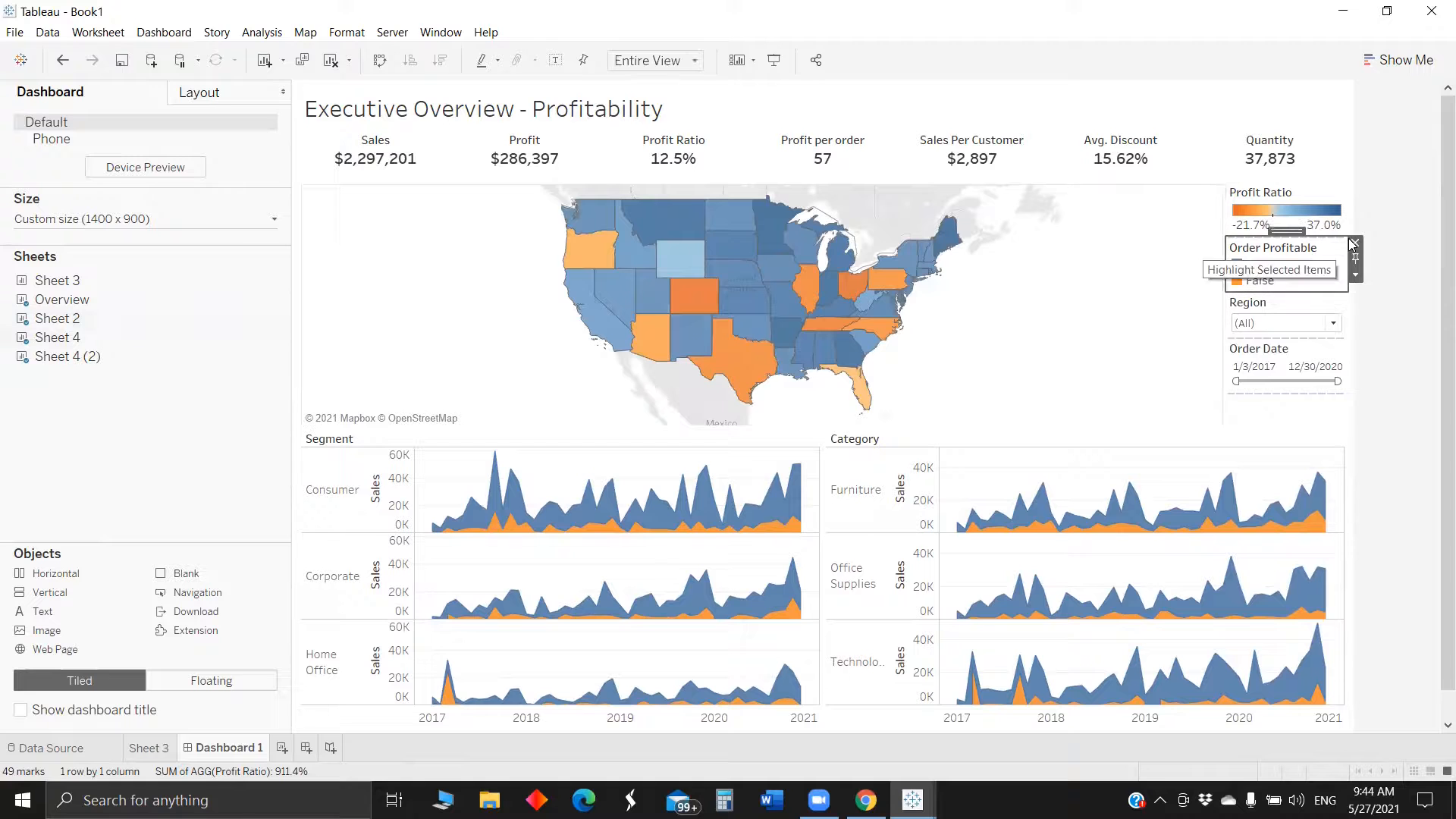
click(1355, 243)
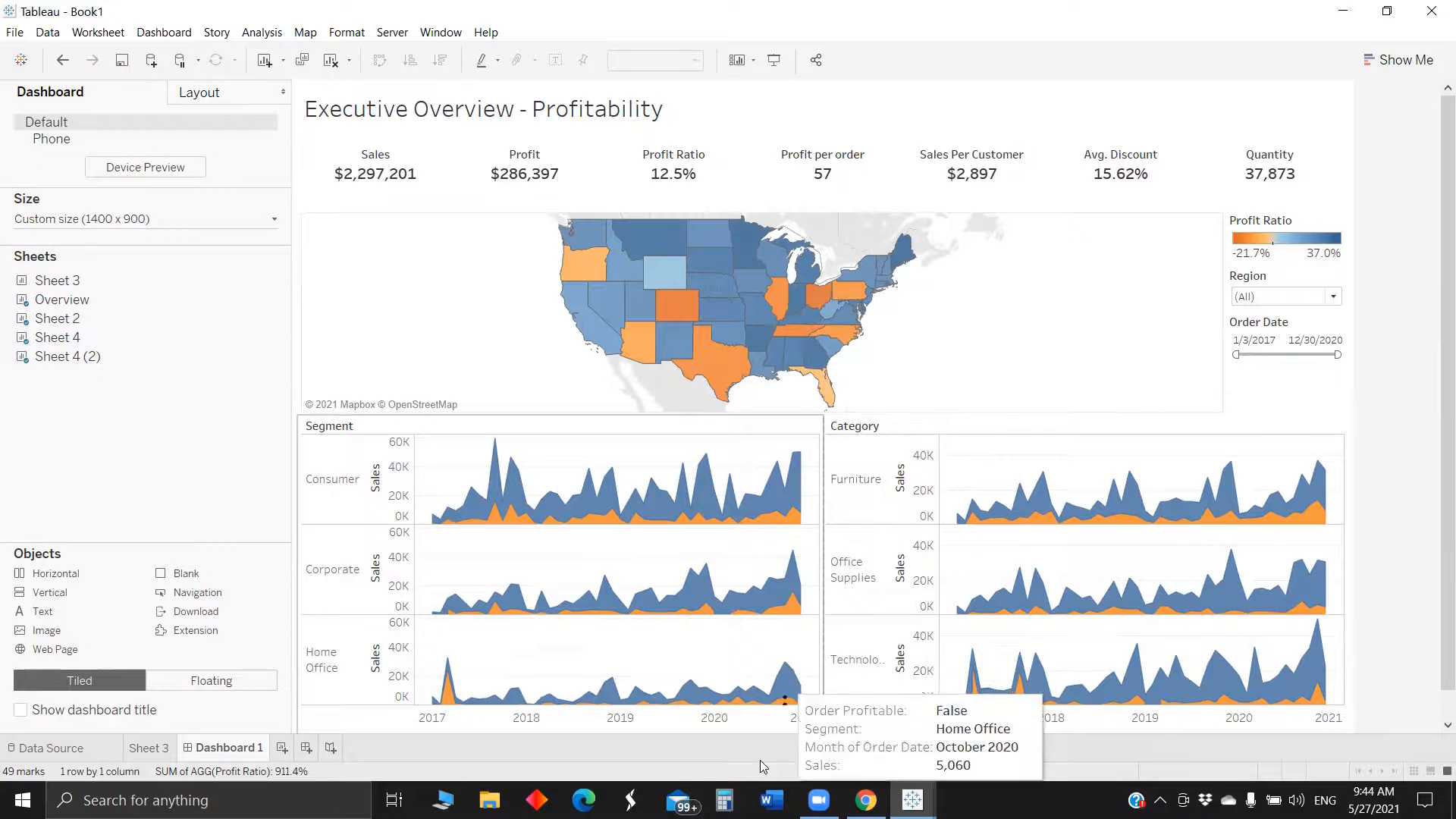
Switch to the Superstore workbook and select a state on its Overview map to examine how it filters the dashboard, and clear the selection
click(912, 800)
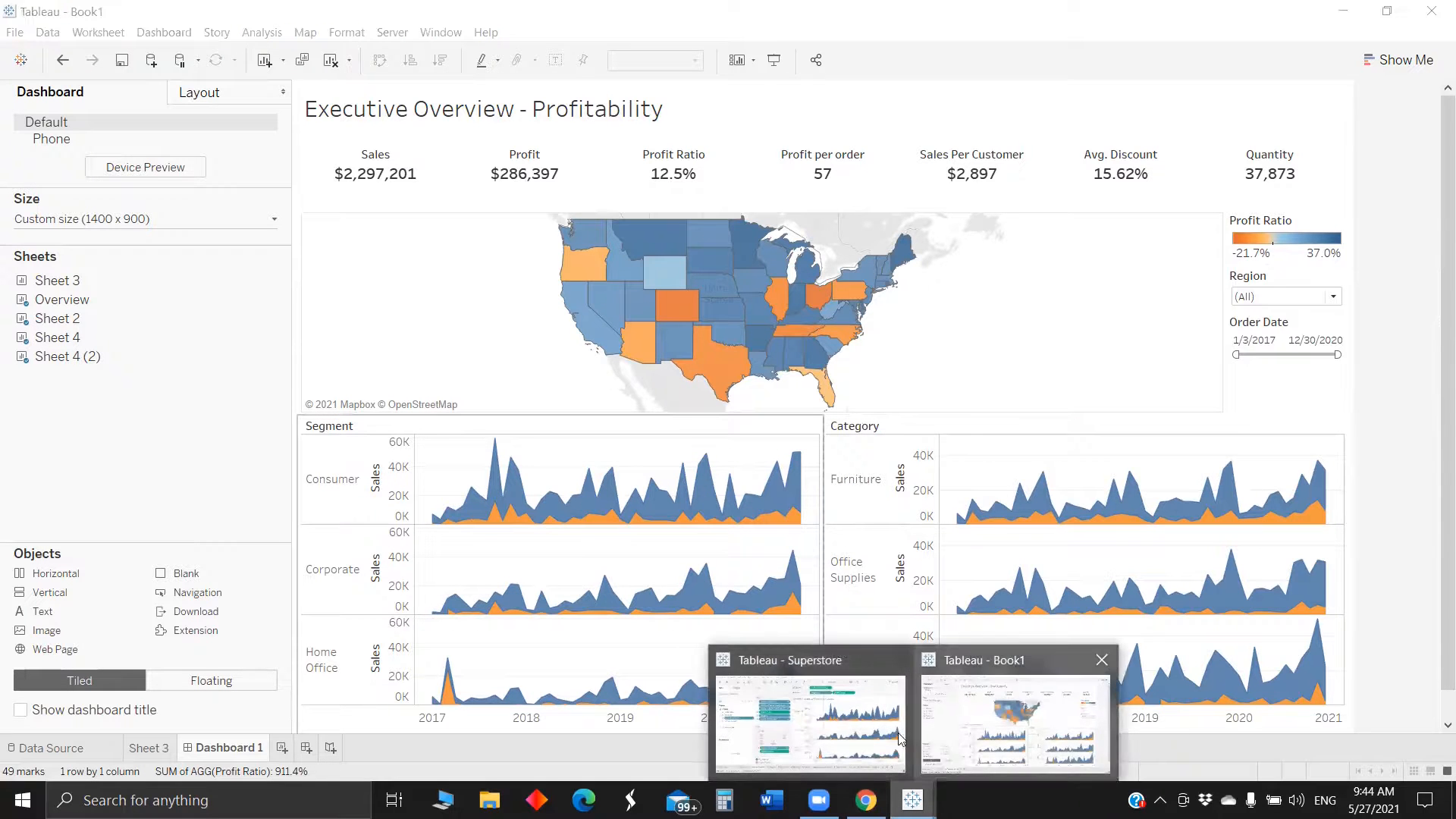
click(796, 663)
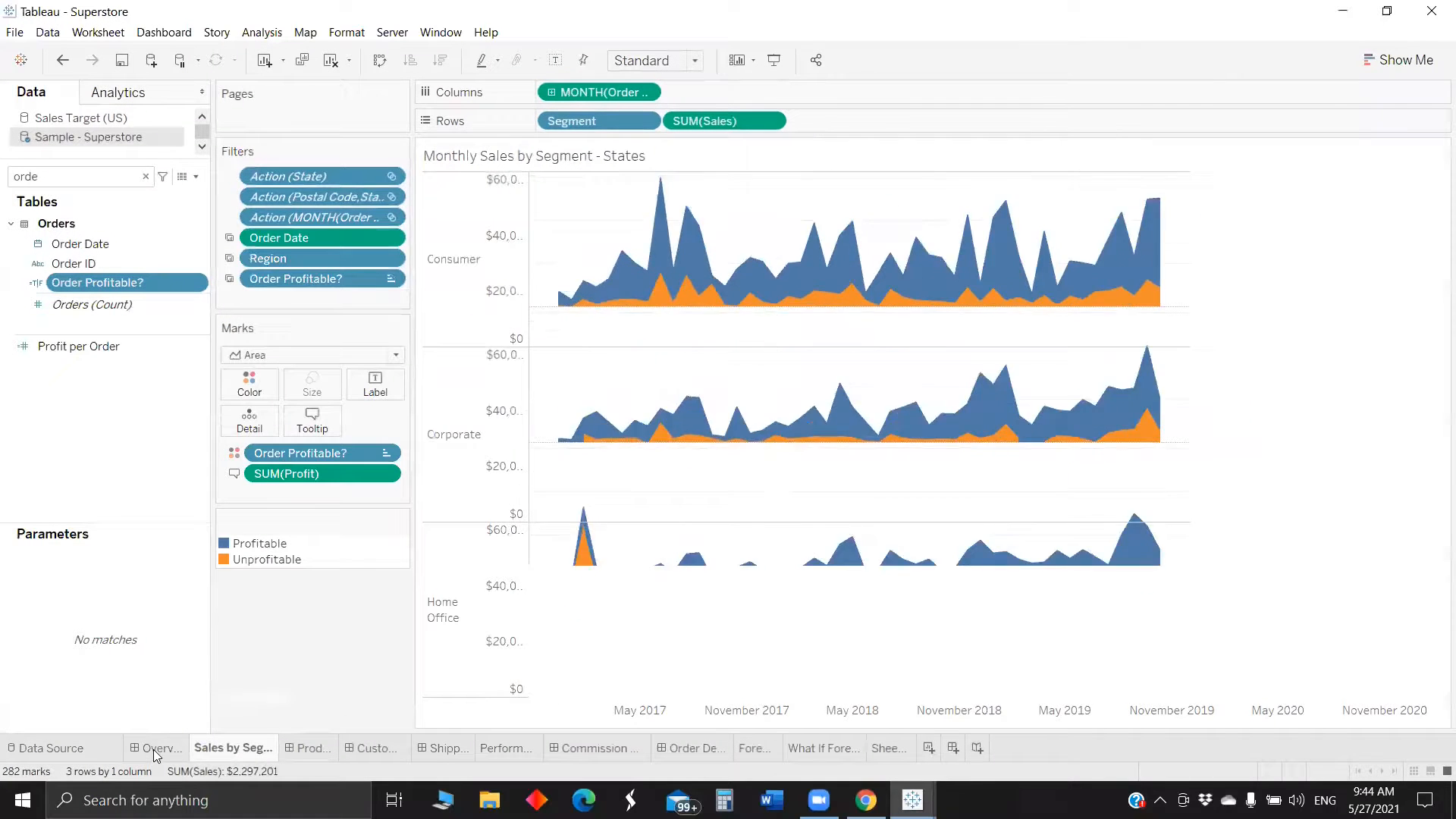
click(154, 751)
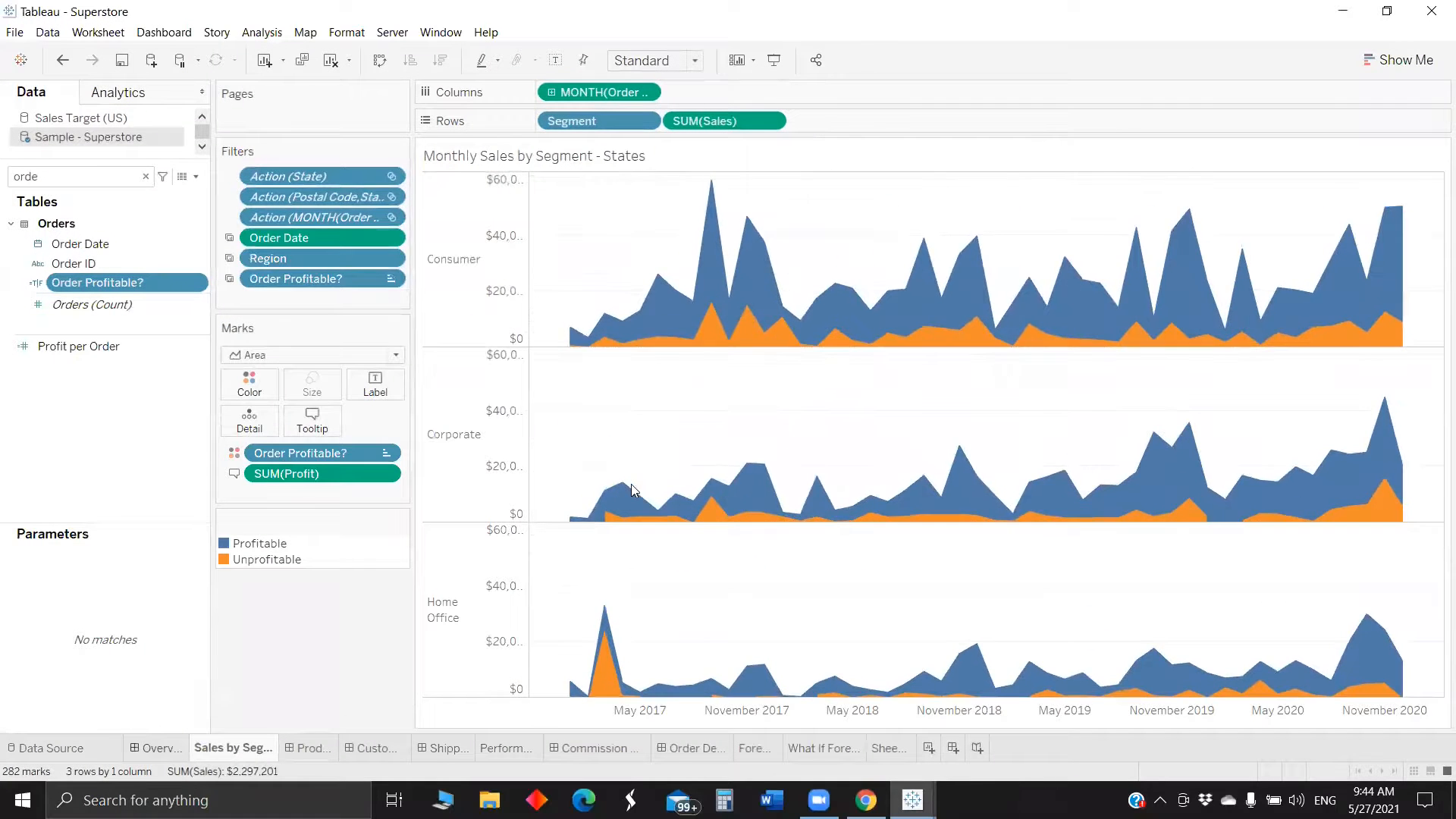
click(759, 271)
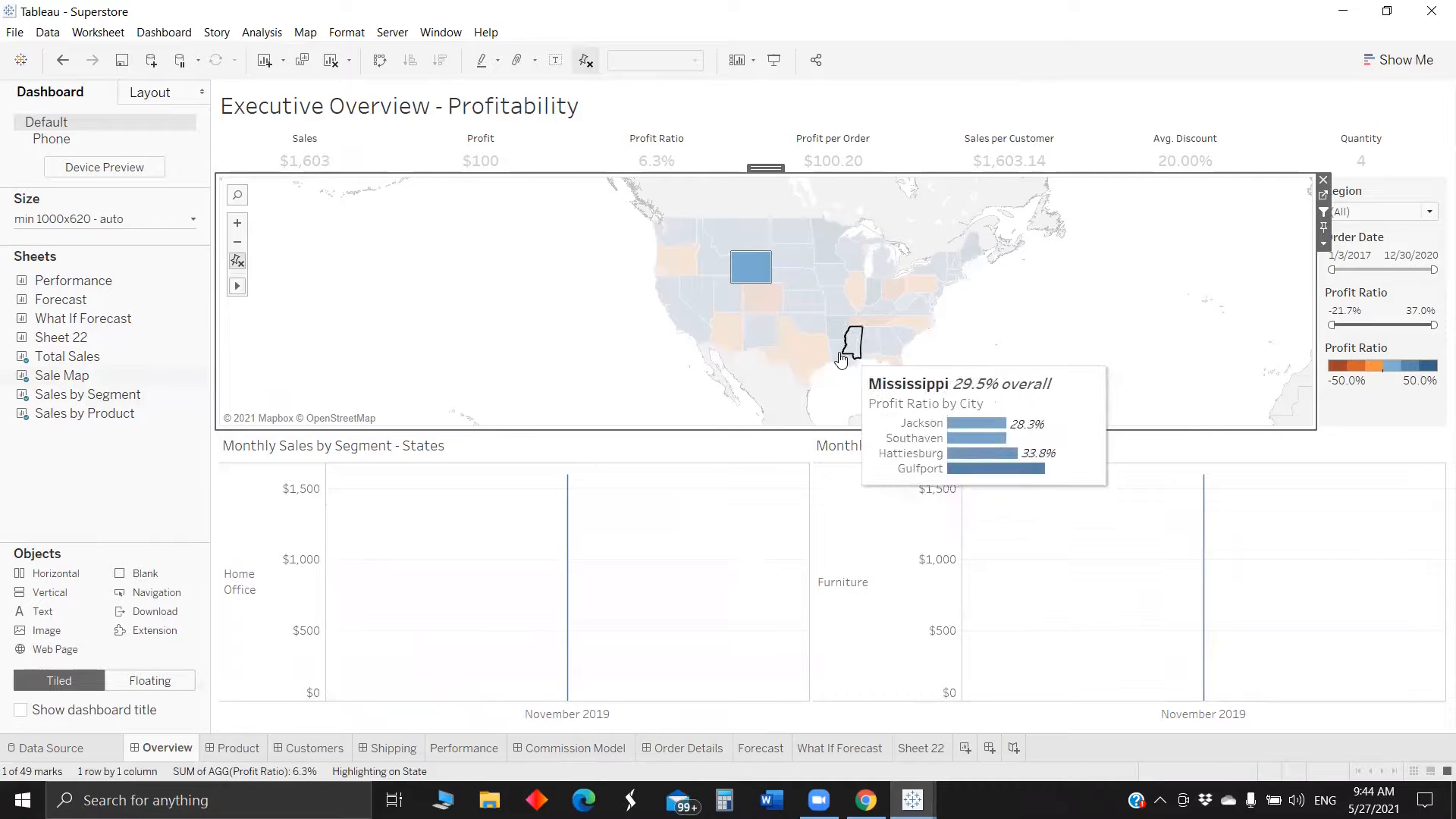
click(976, 349)
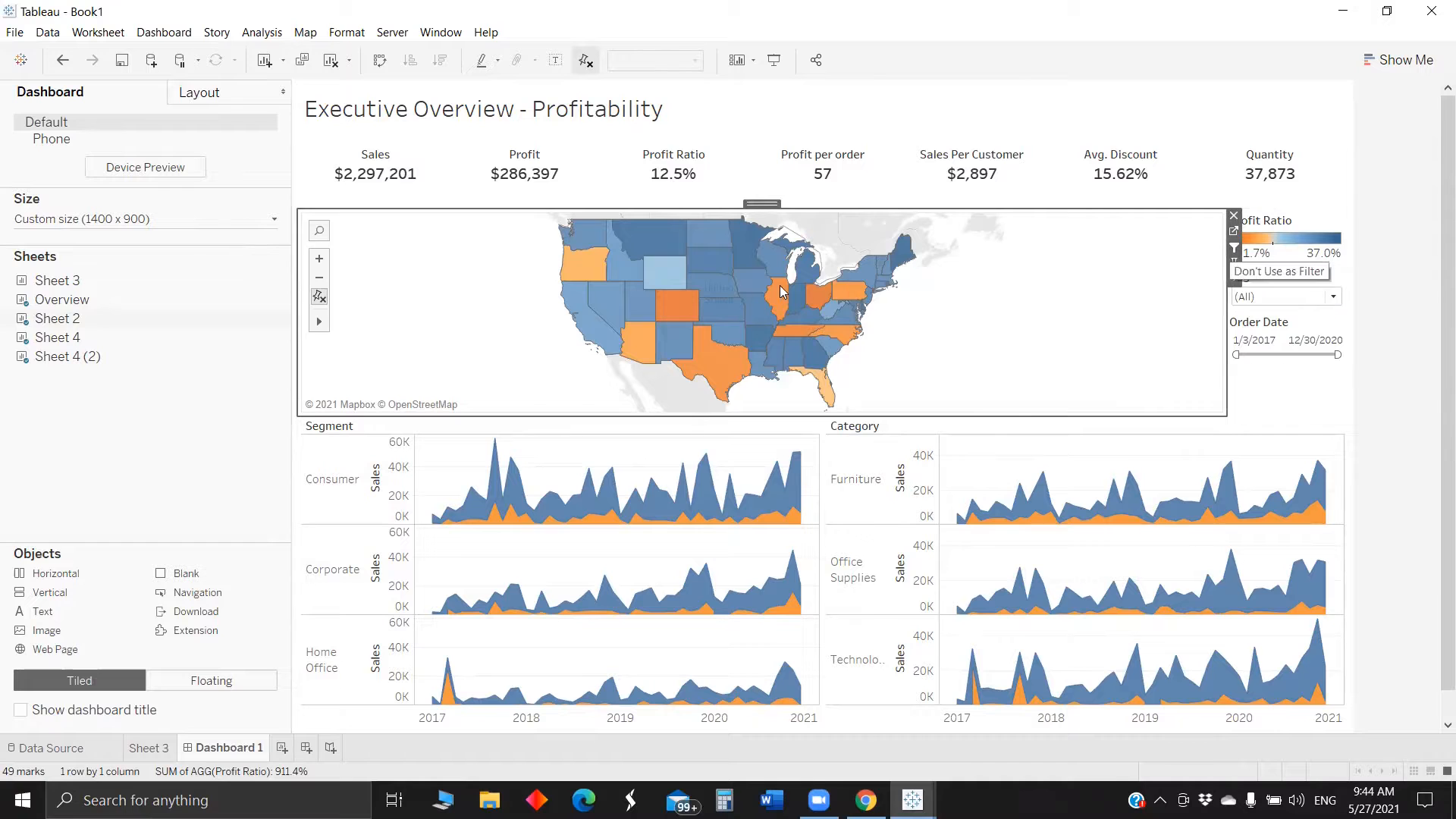
Test the map's filtering on Dashboard 1 by selecting Nebraska and South Dakota, and clear the selection
click(719, 300)
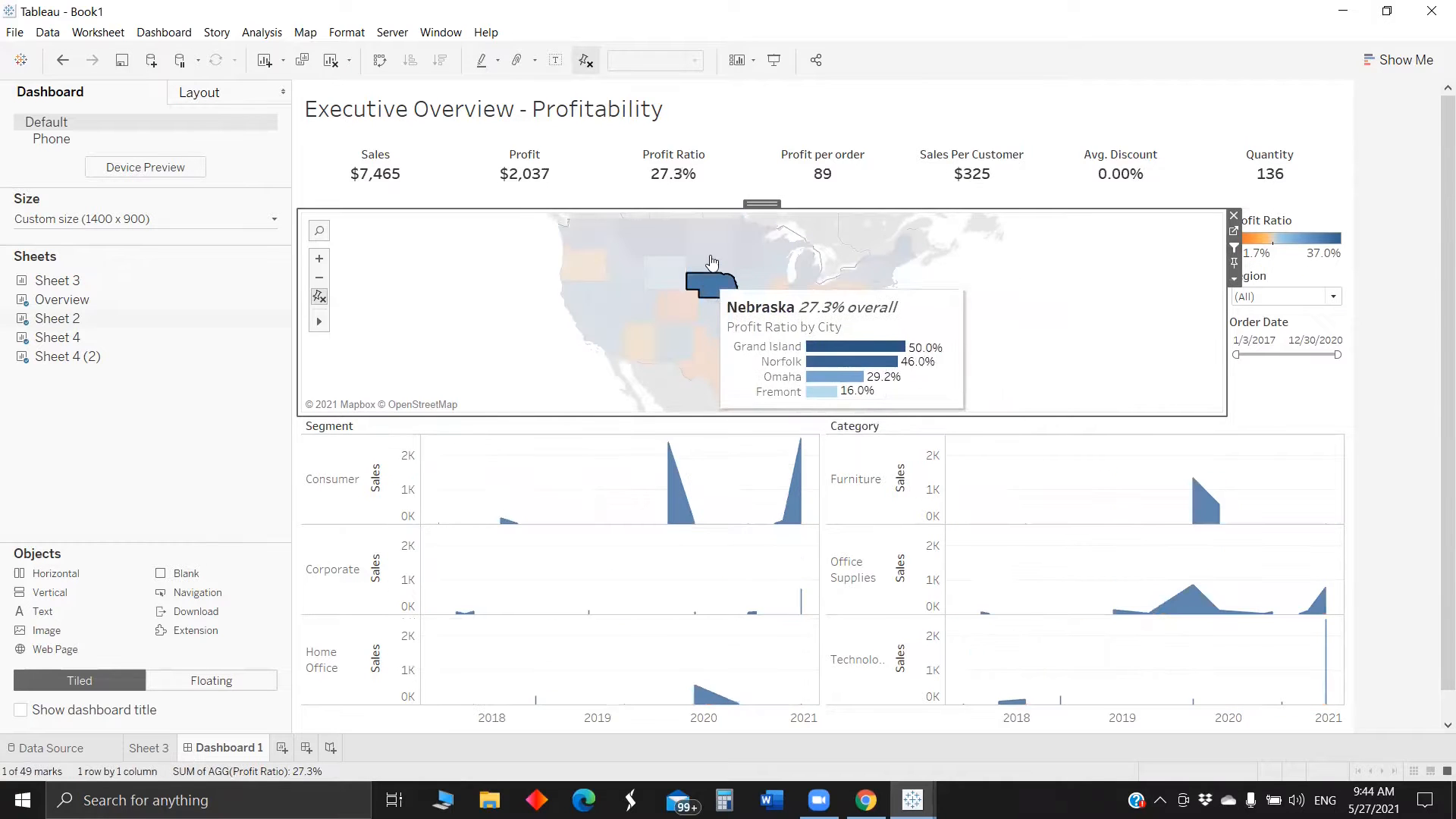
click(711, 258)
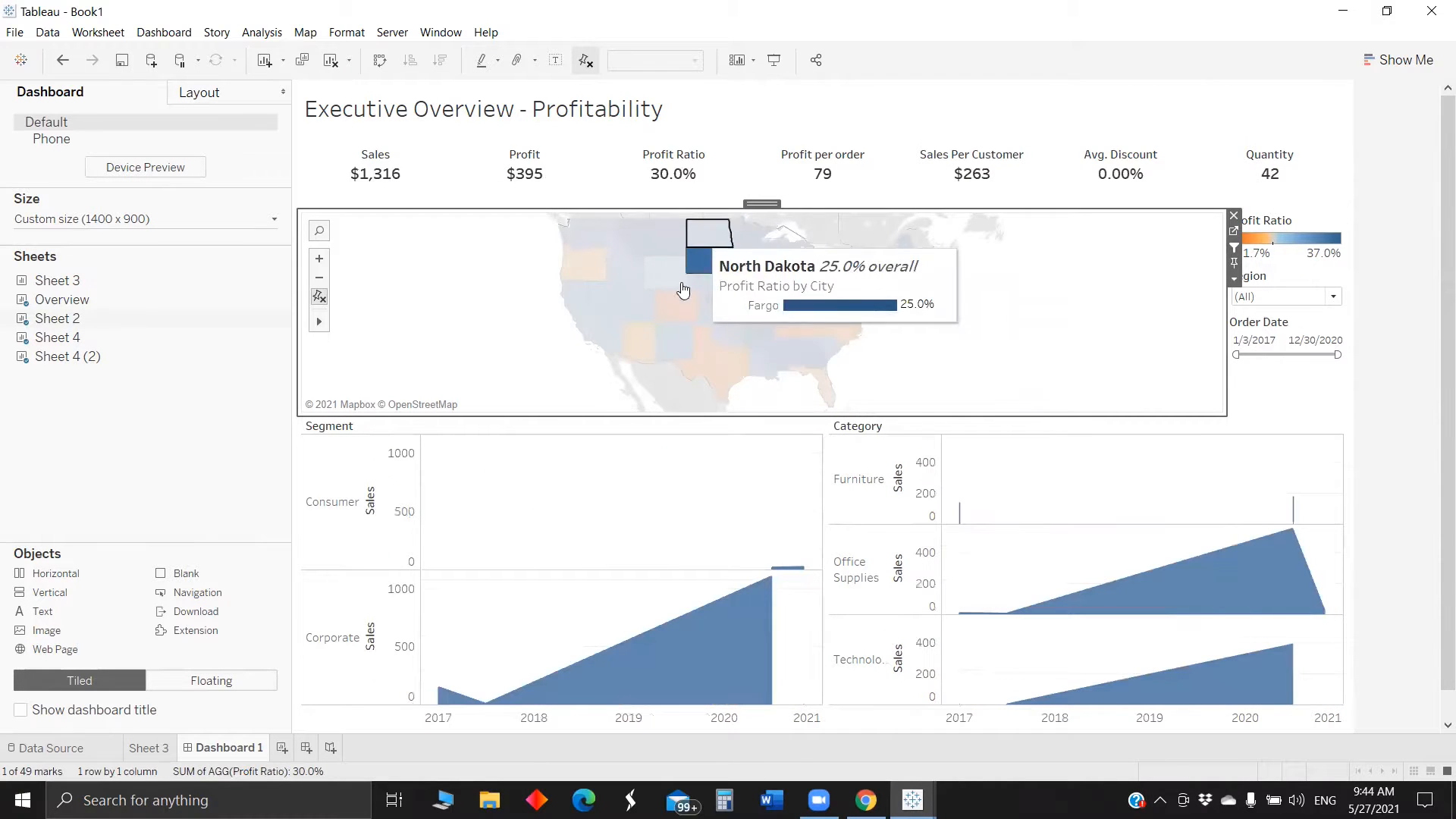
click(1042, 314)
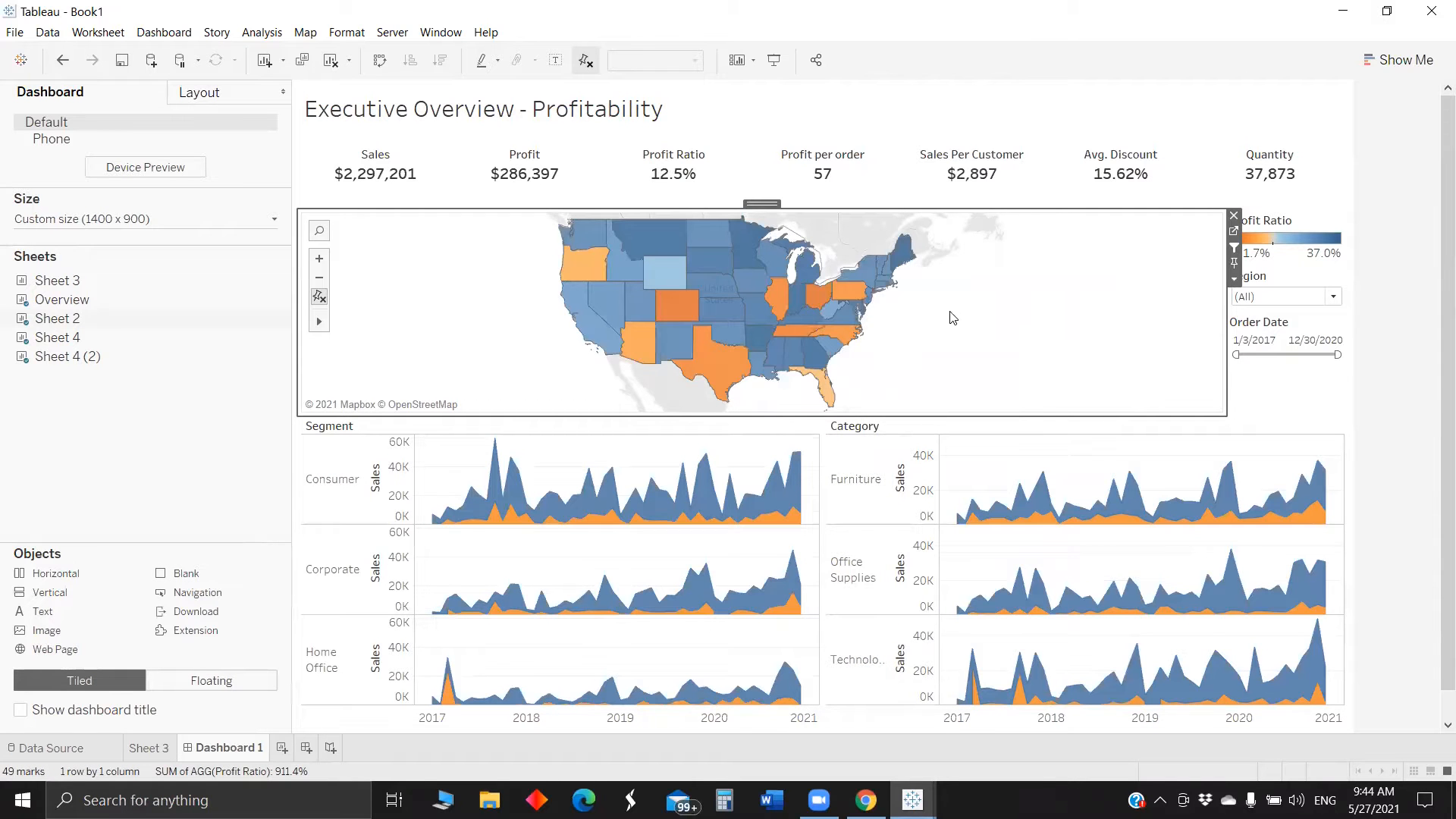